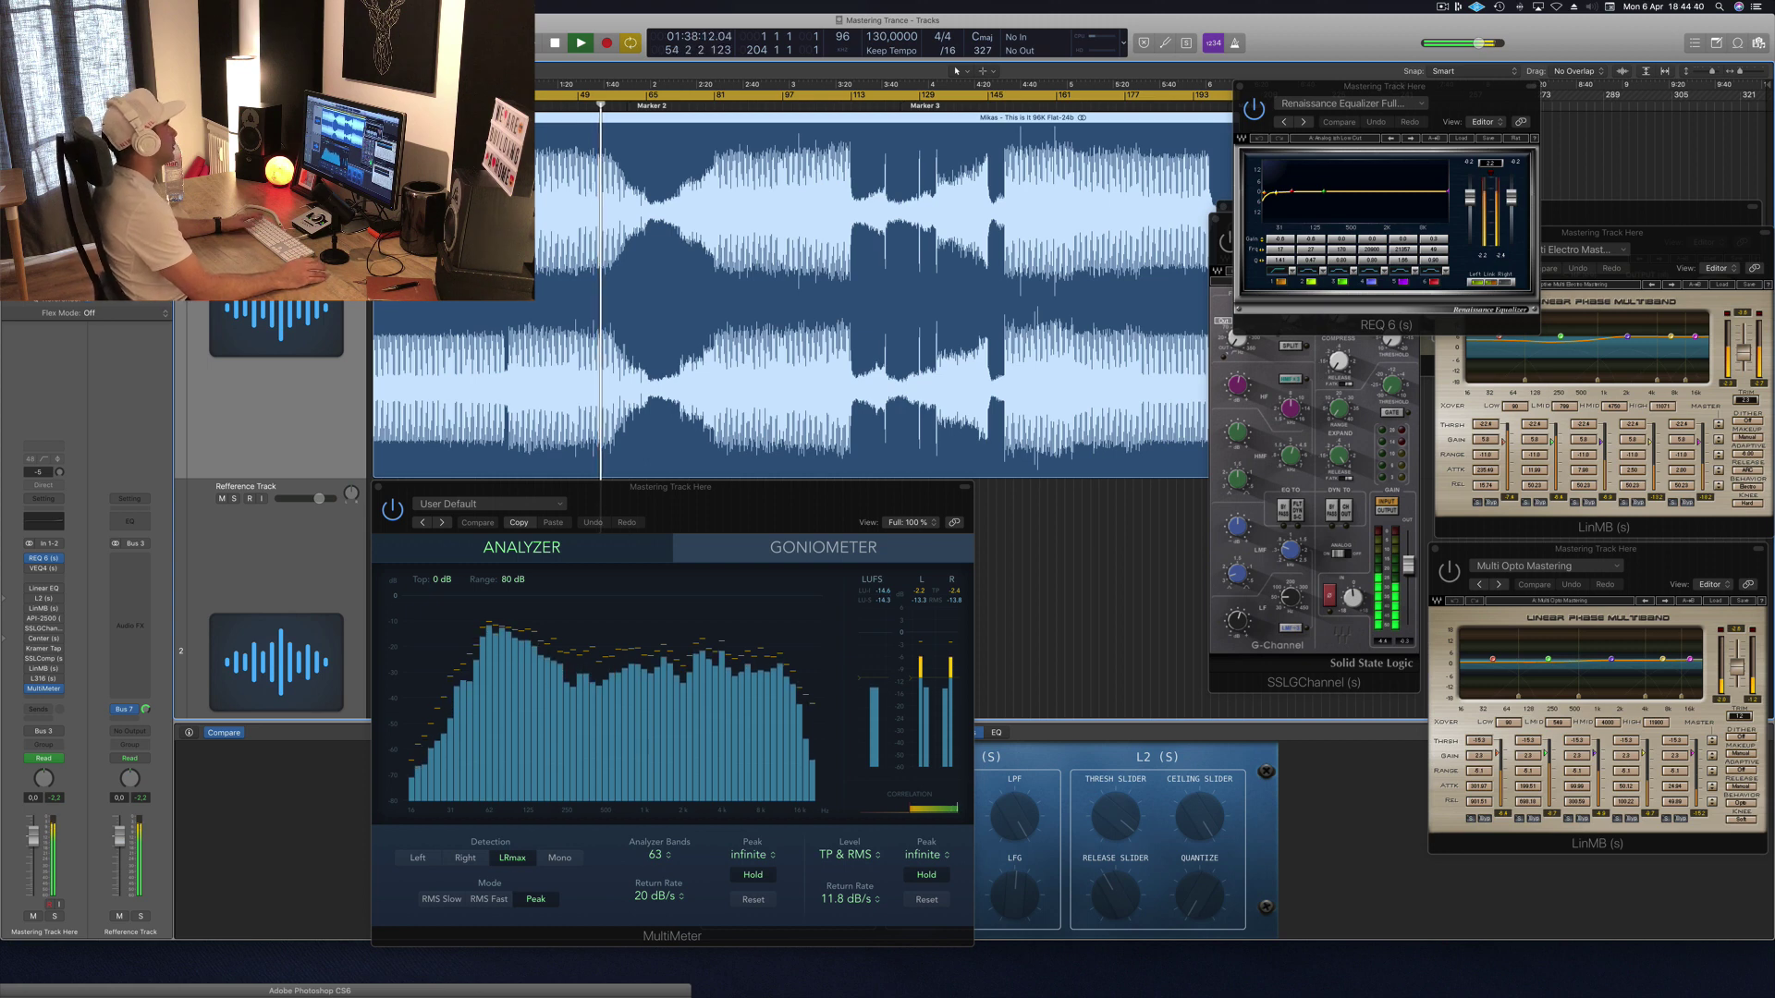
Step: Audition the mastering track's main, breakdown, build-up and drop sections, and stop playback in the last drop
key(space)
click(706, 108)
key(space)
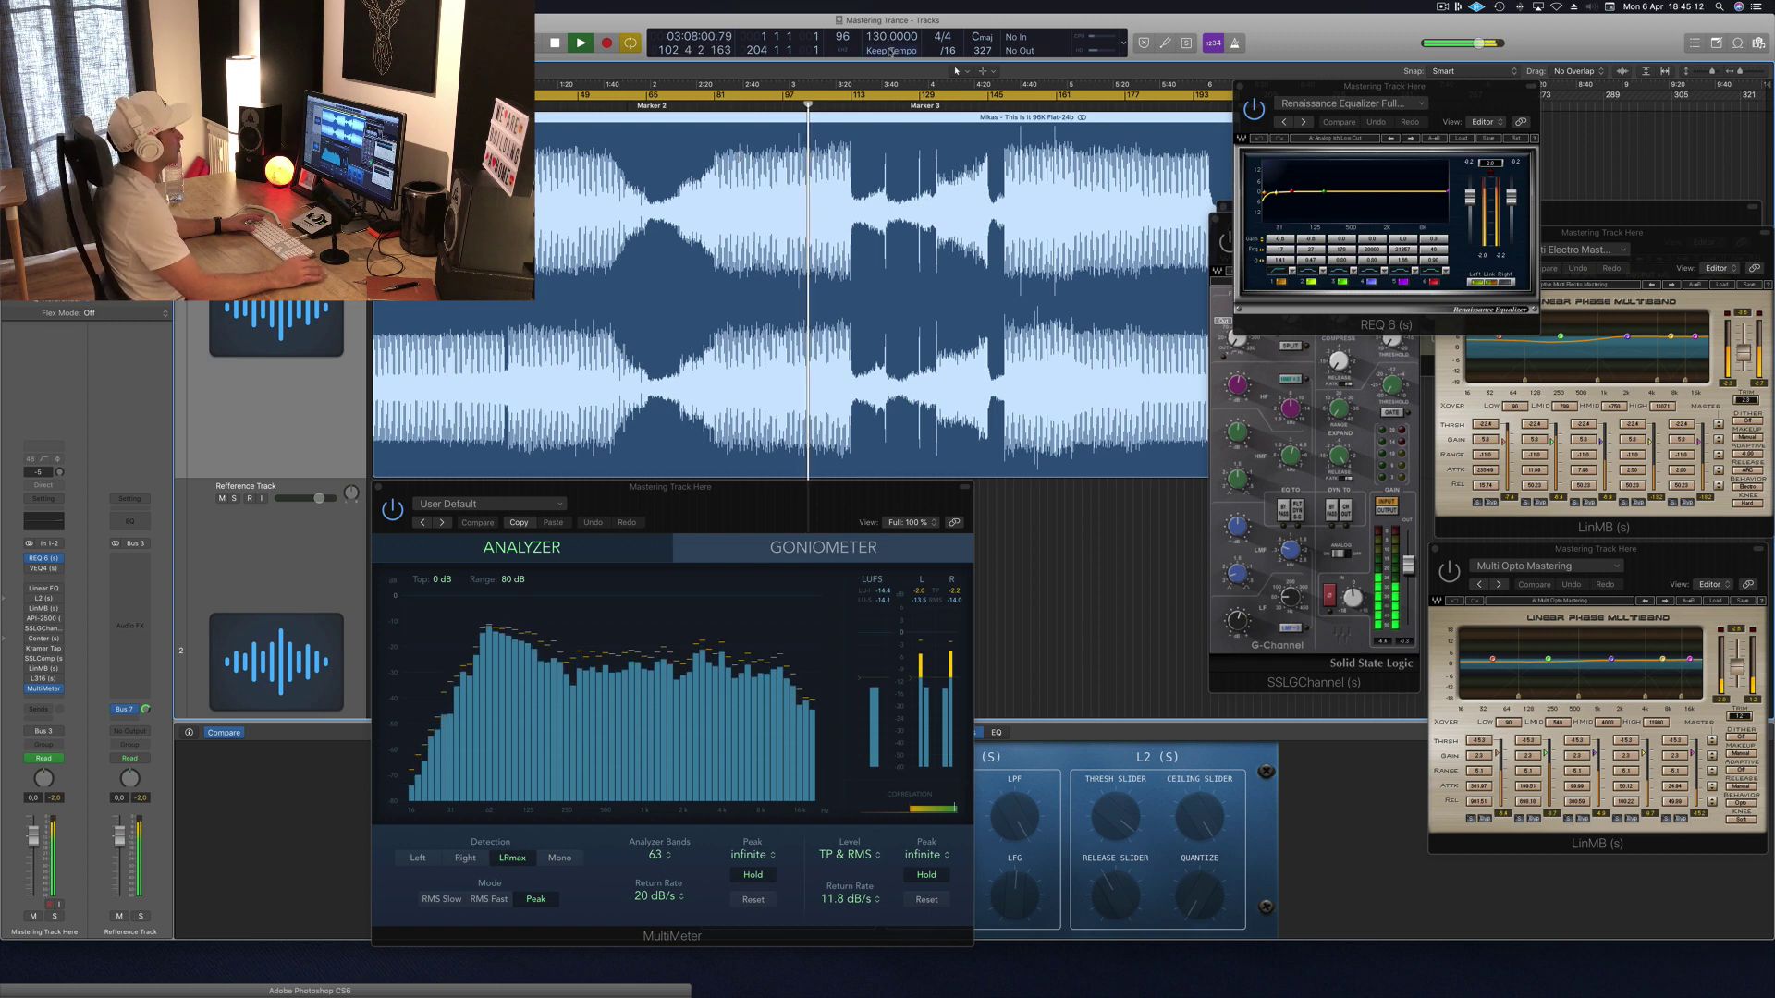
click(854, 105)
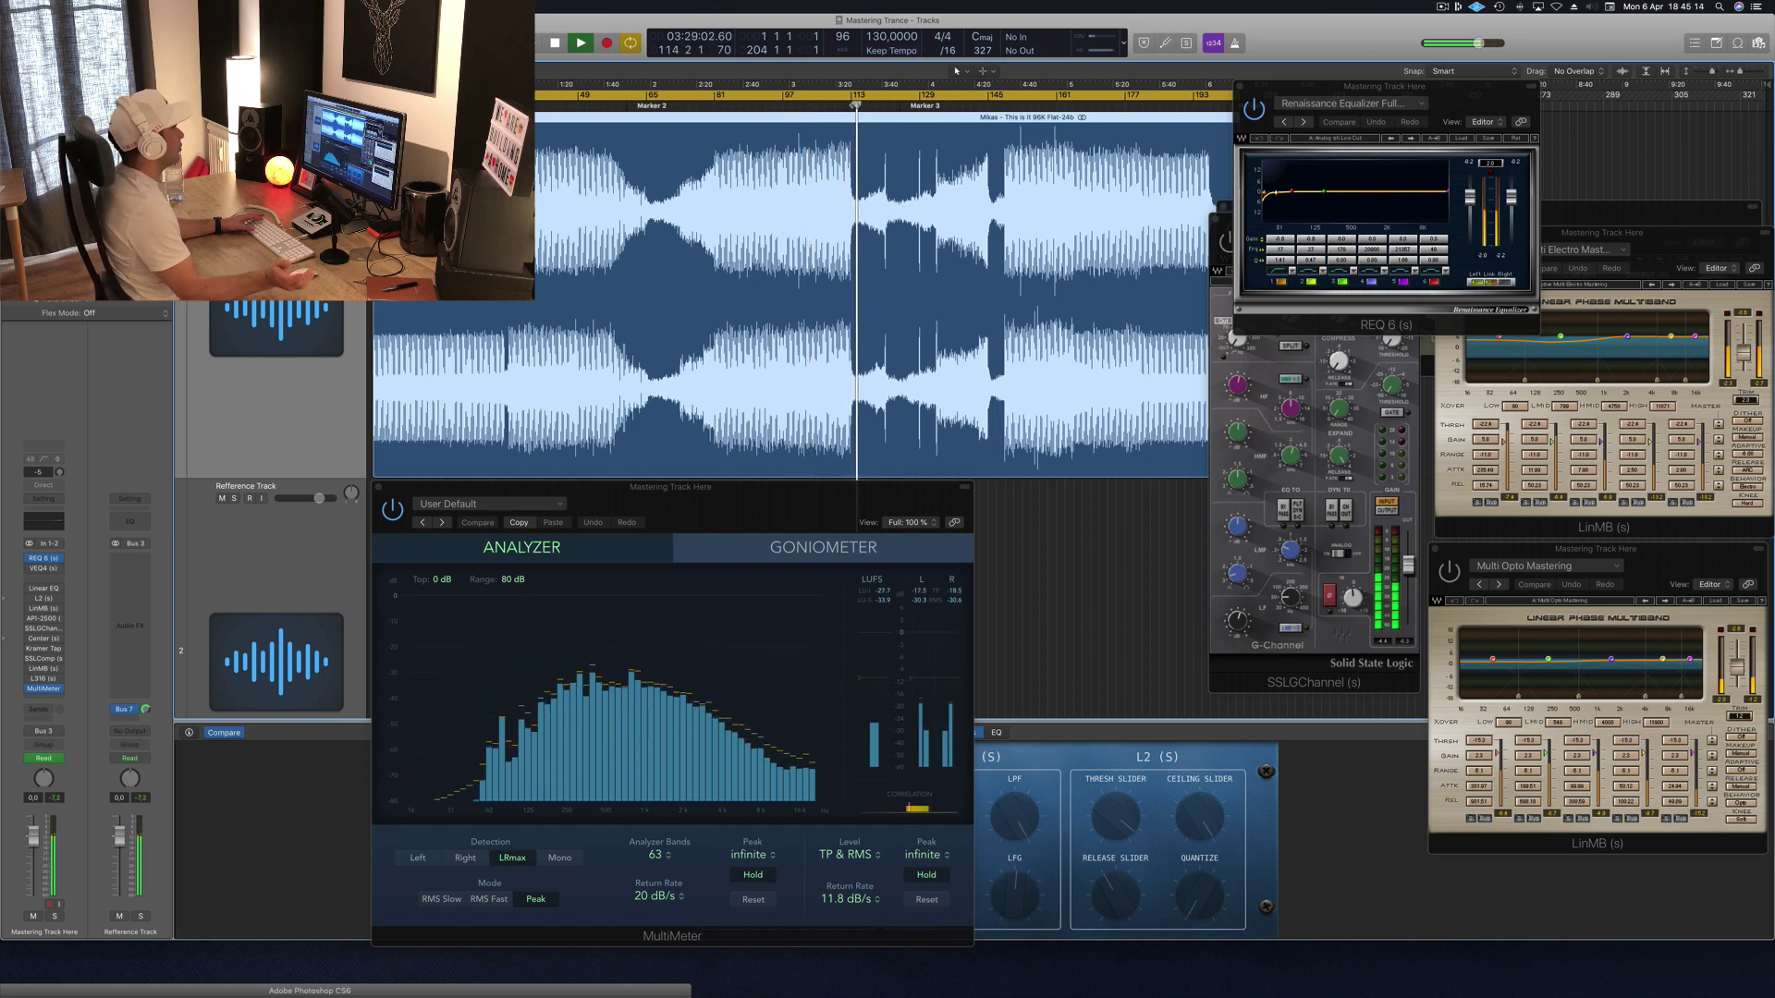
click(876, 104)
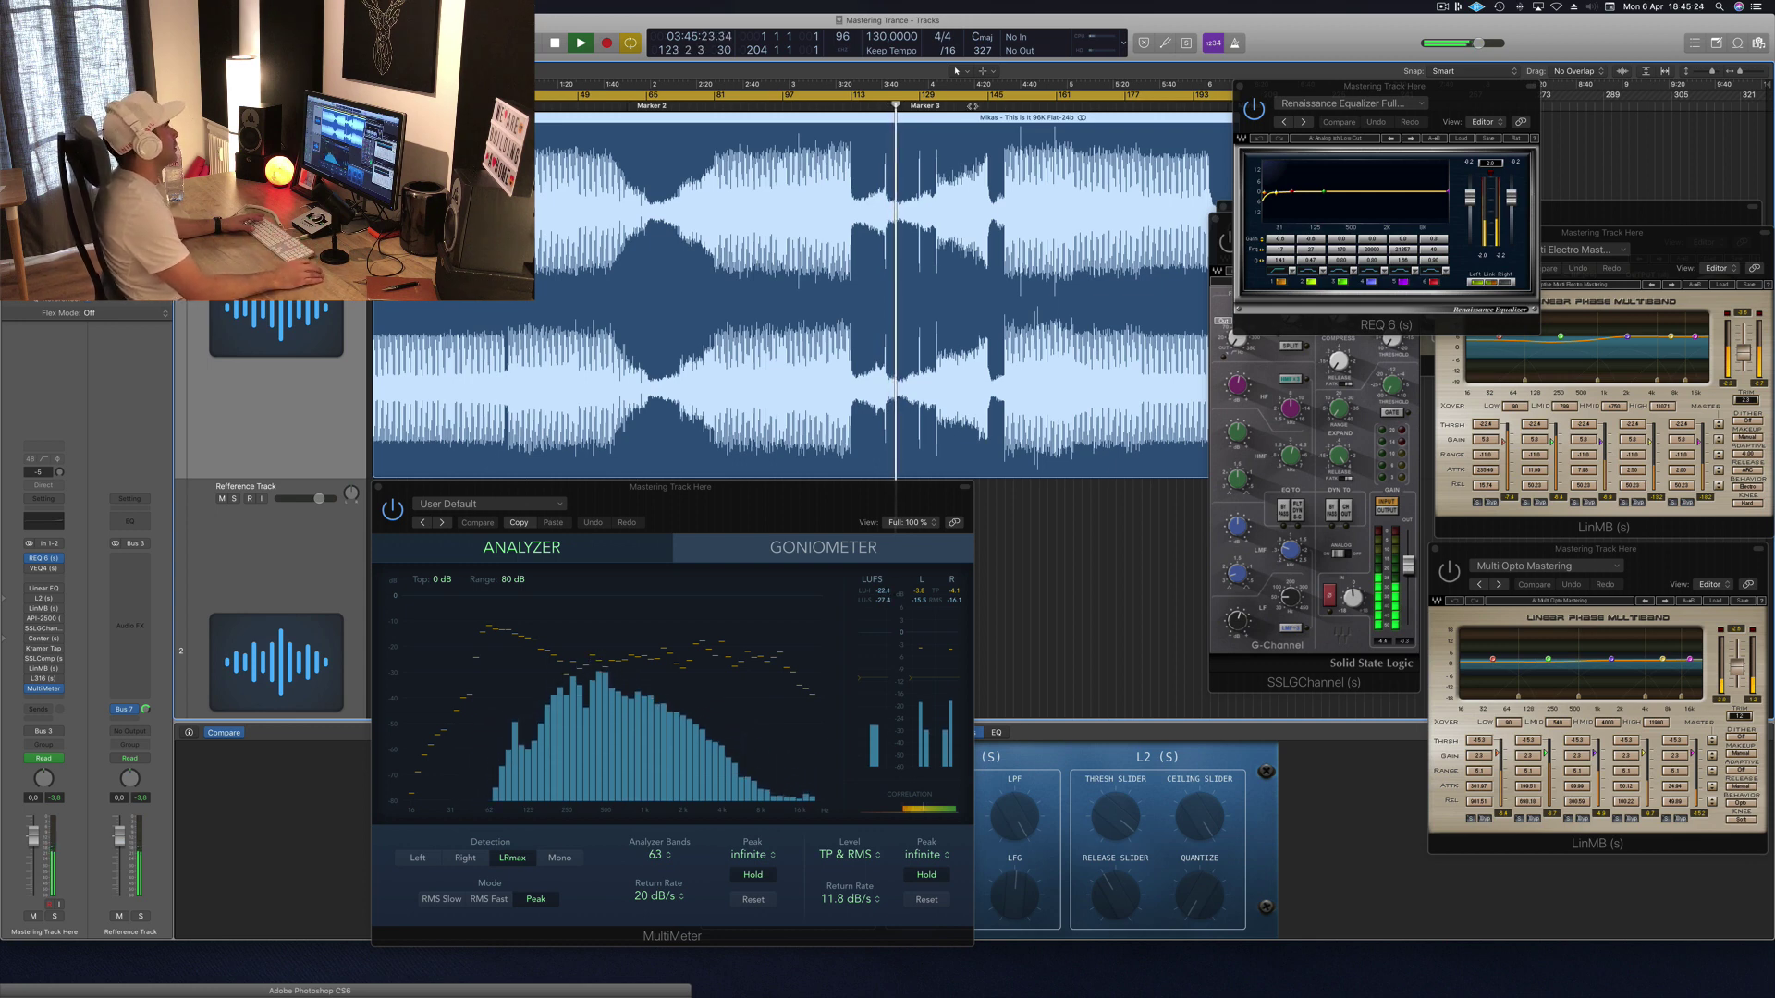
click(971, 107)
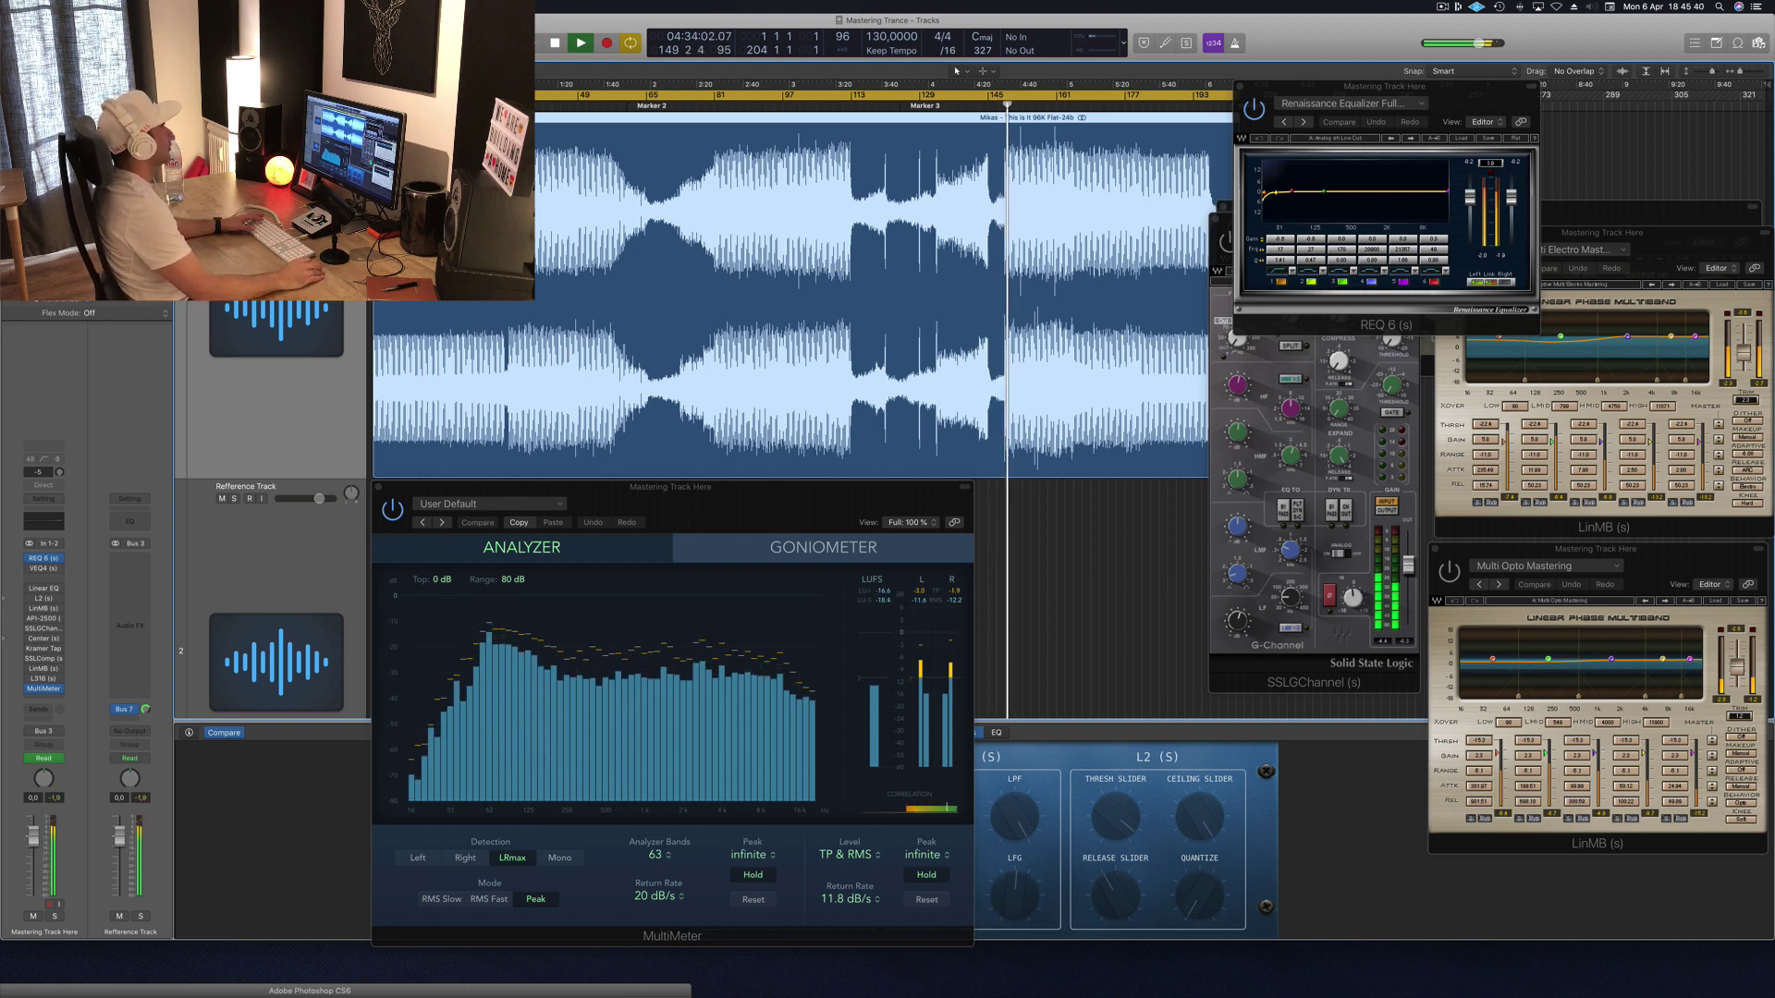
key(space)
click(1060, 105)
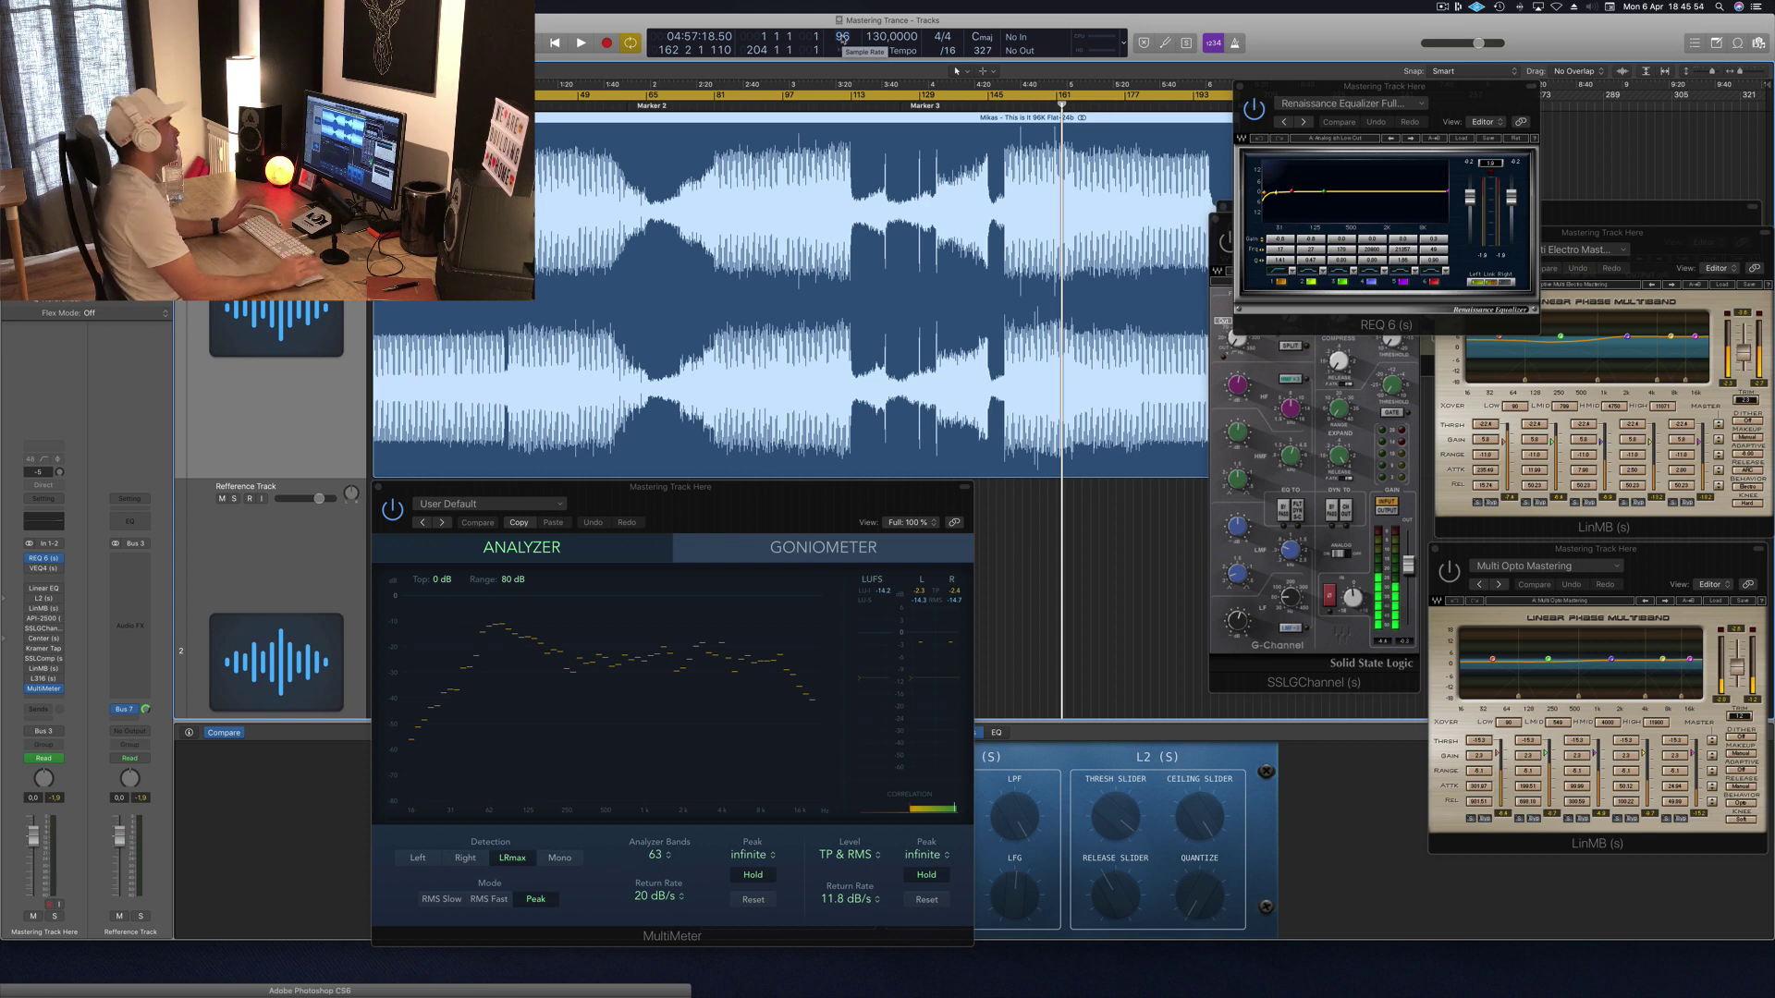
Step: Trim the REQ 6 output level on the mastering track while auditioning the final drop, and stop playback
drag(1477, 97, 1480, 99)
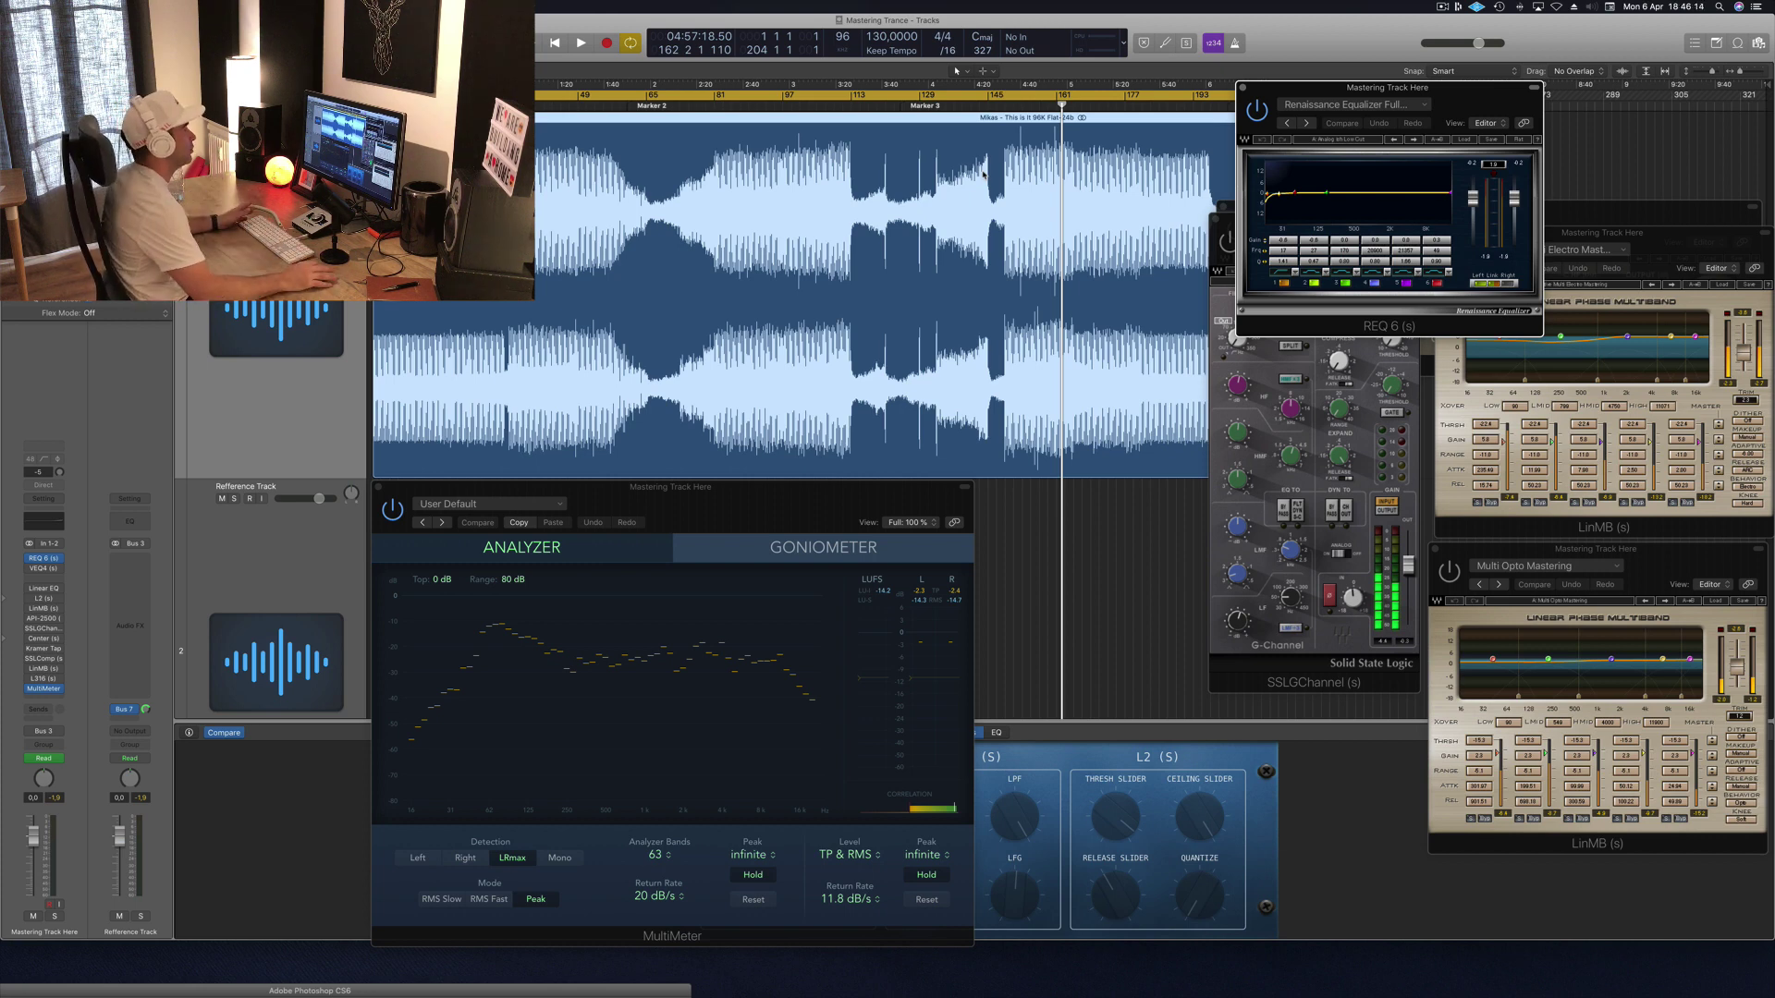
drag(1466, 91, 1440, 93)
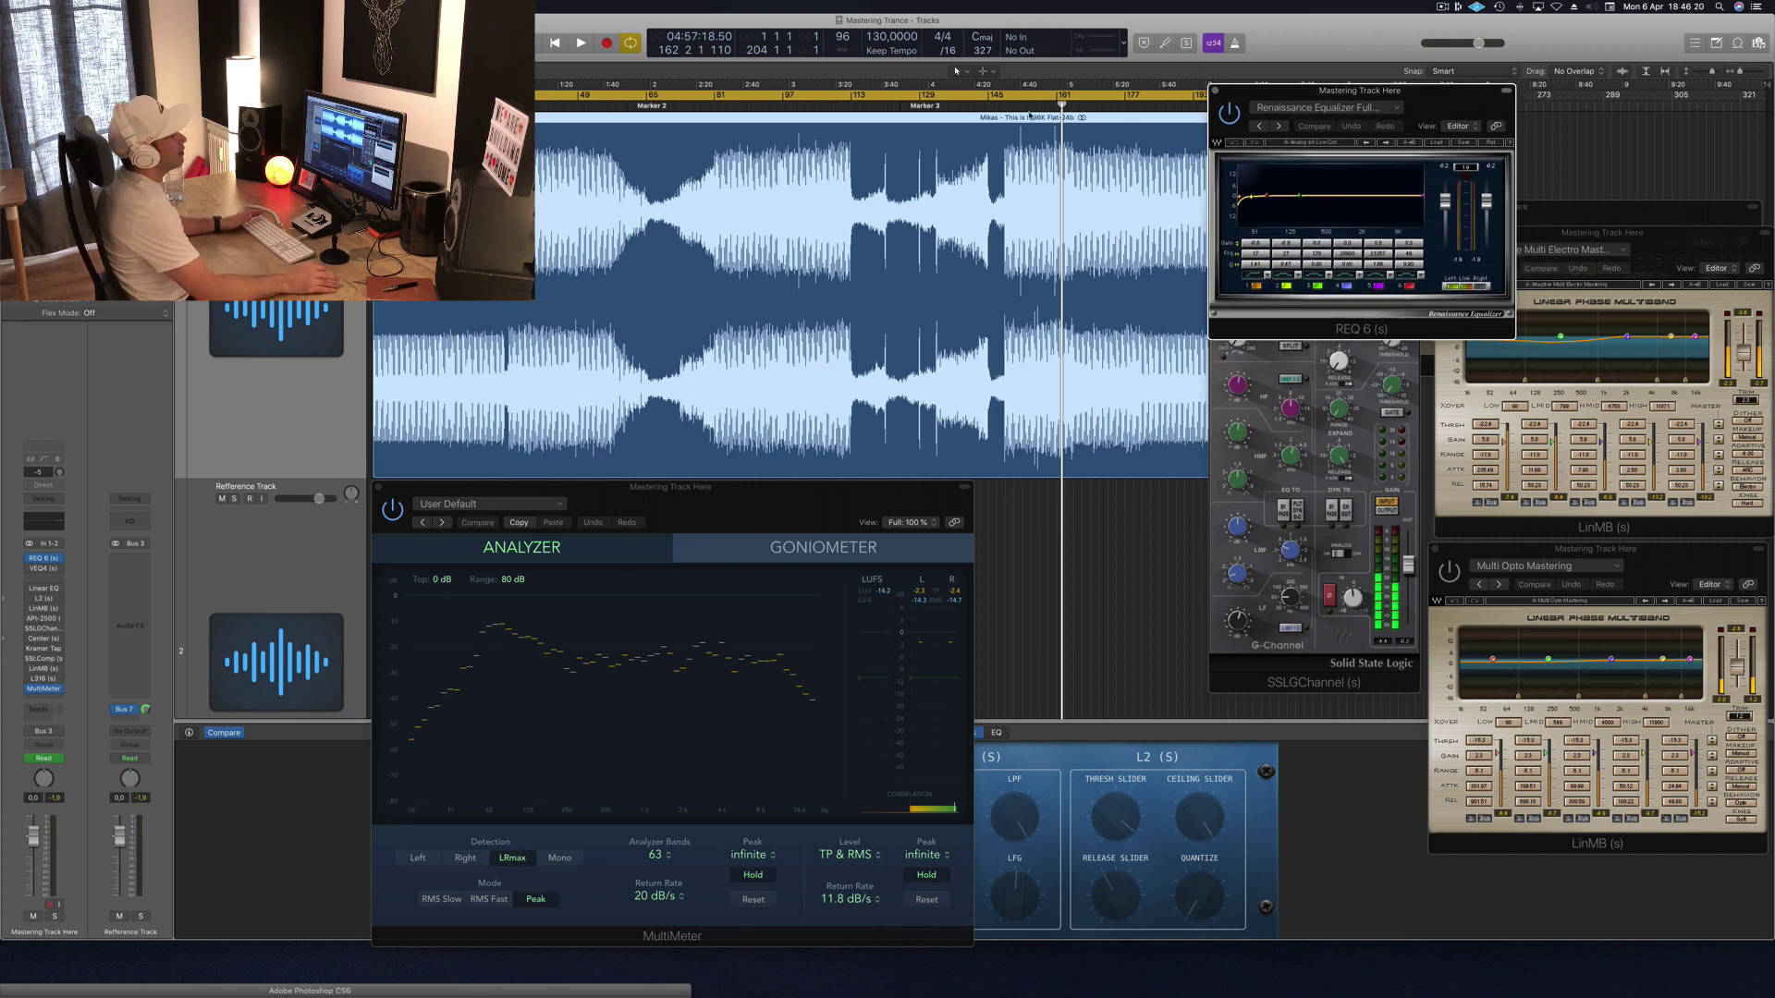
drag(1448, 98, 1451, 97)
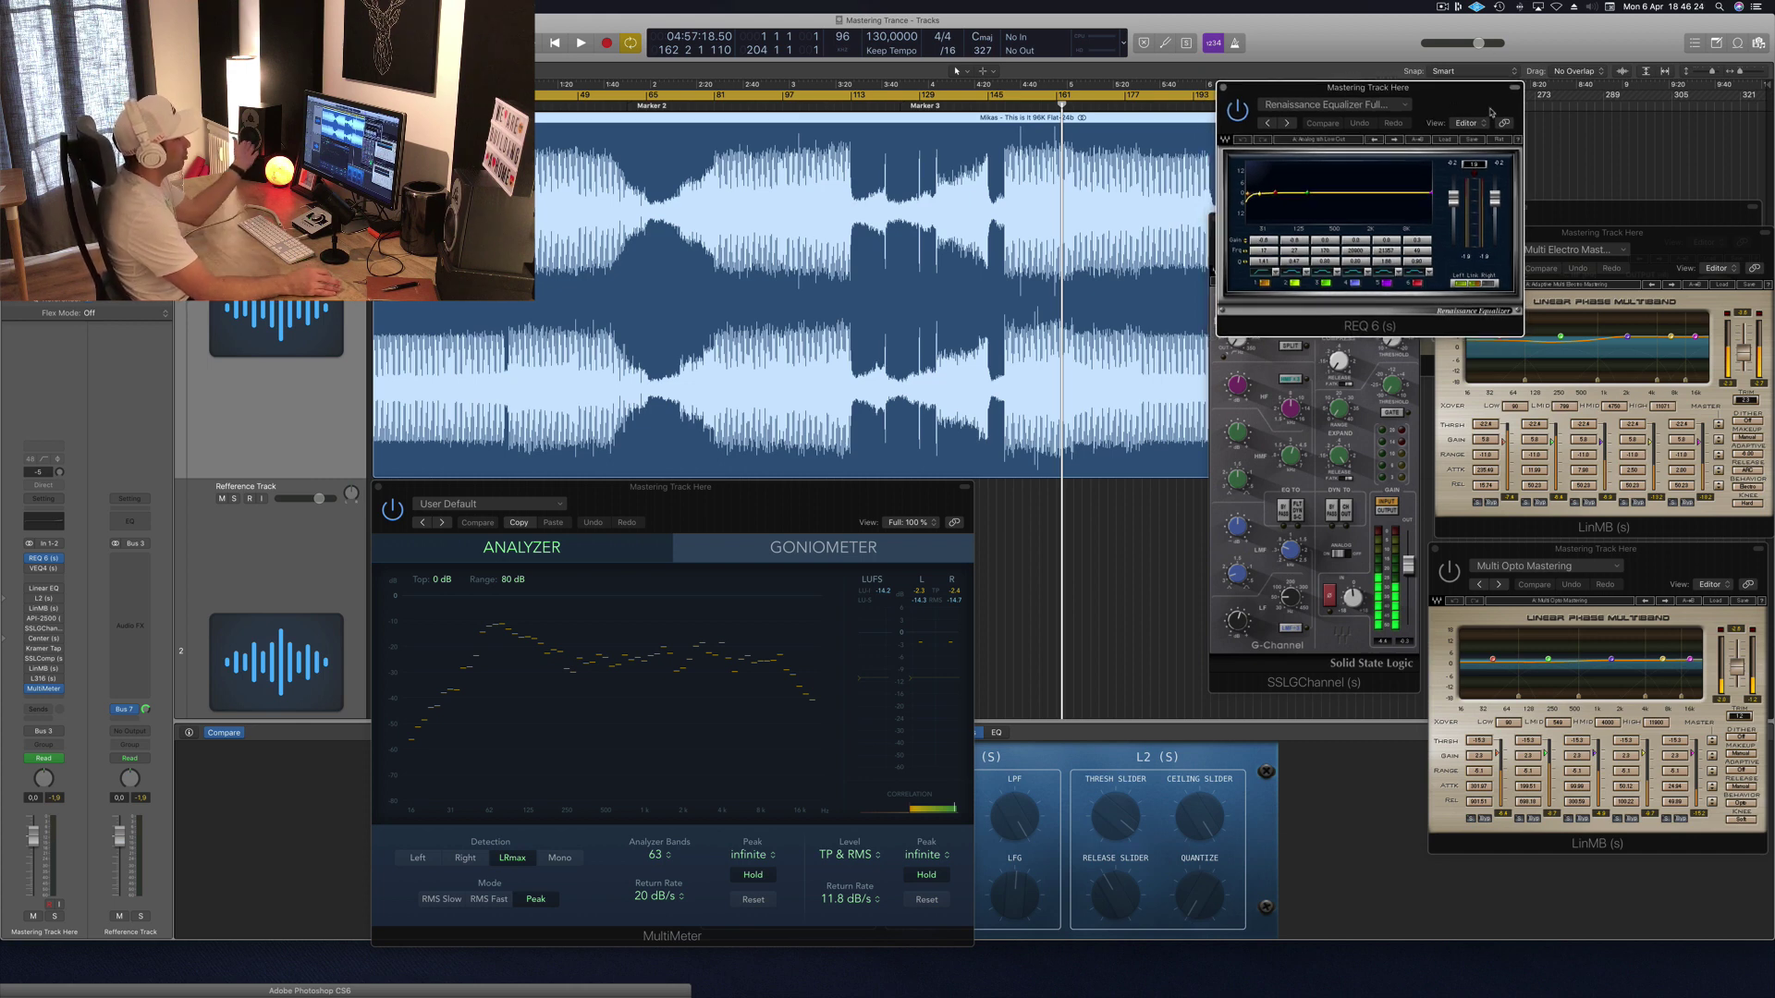
click(1477, 168)
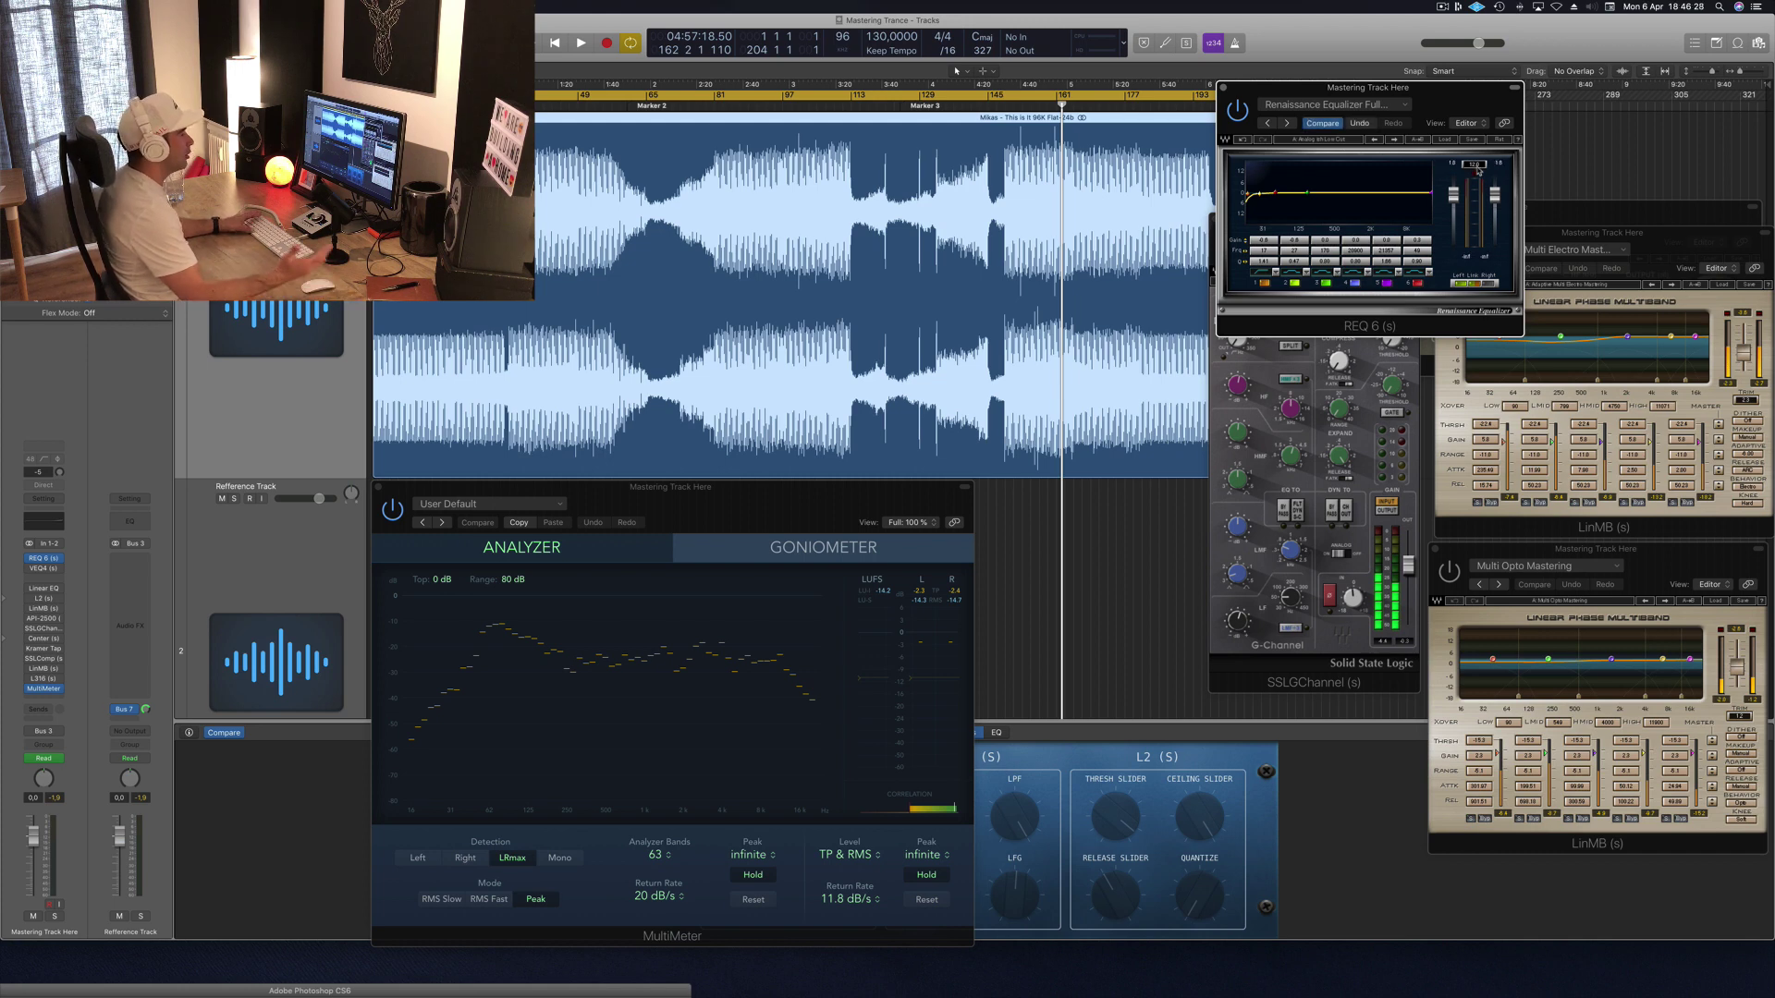
key(space)
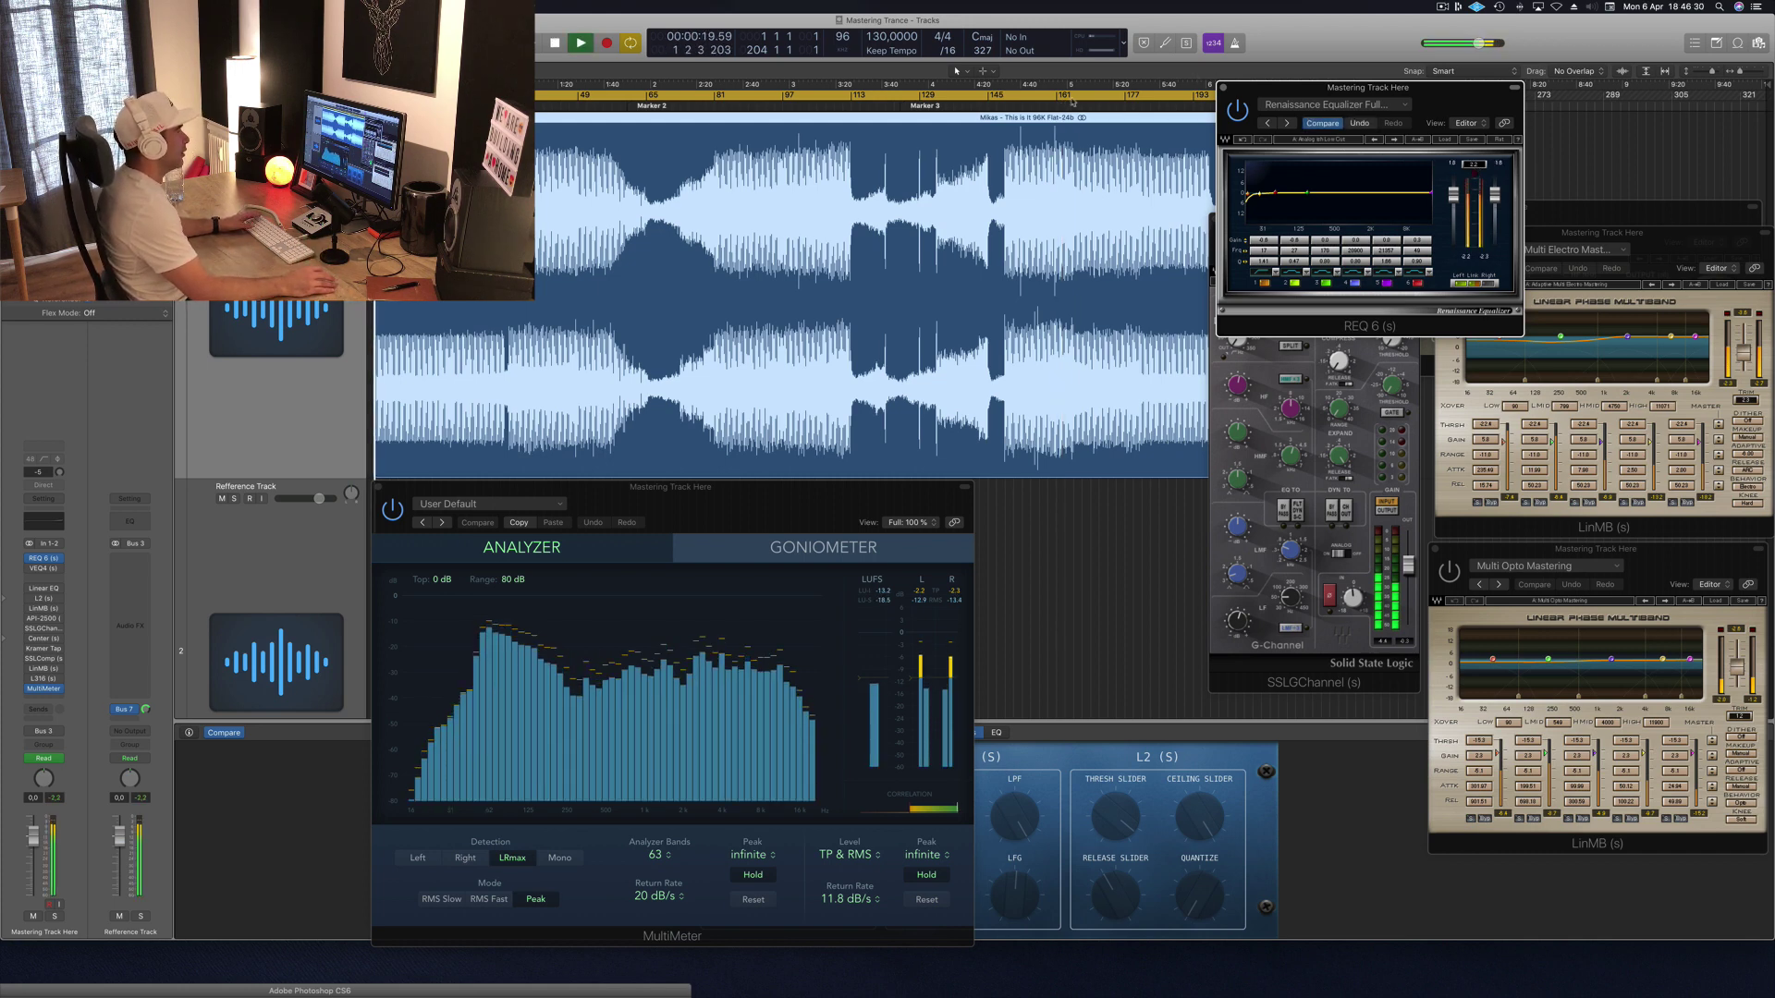
click(1013, 105)
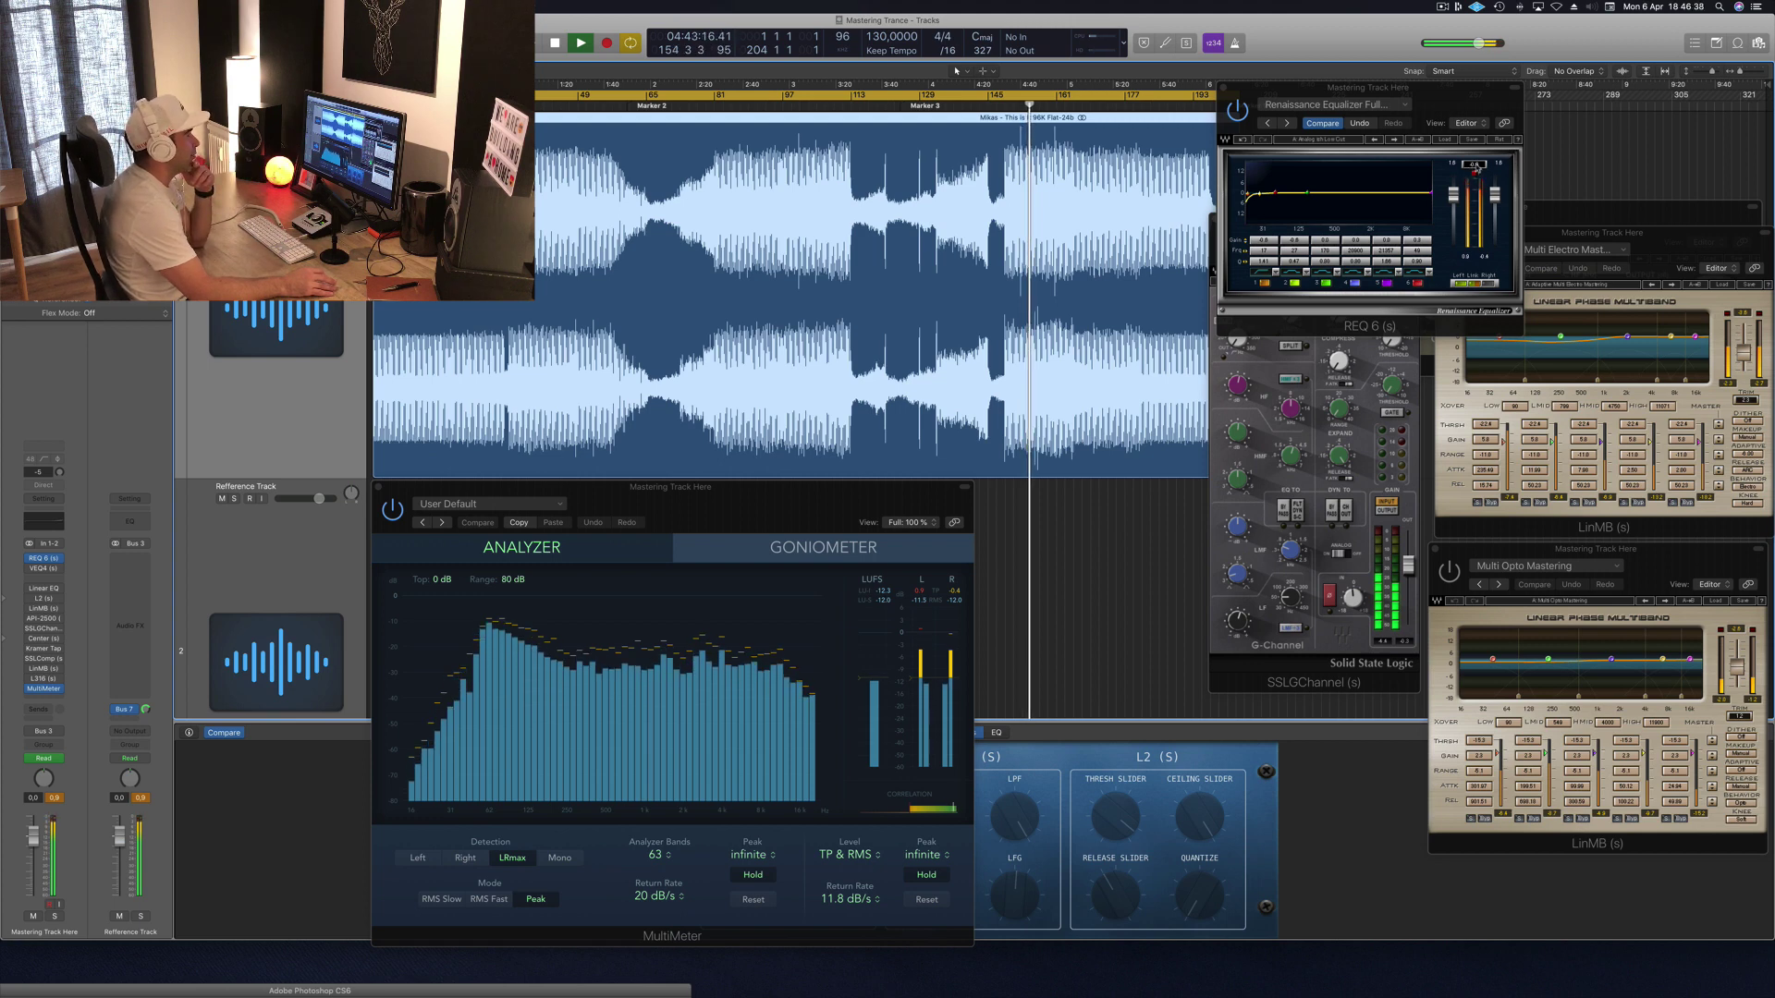
click(1476, 168)
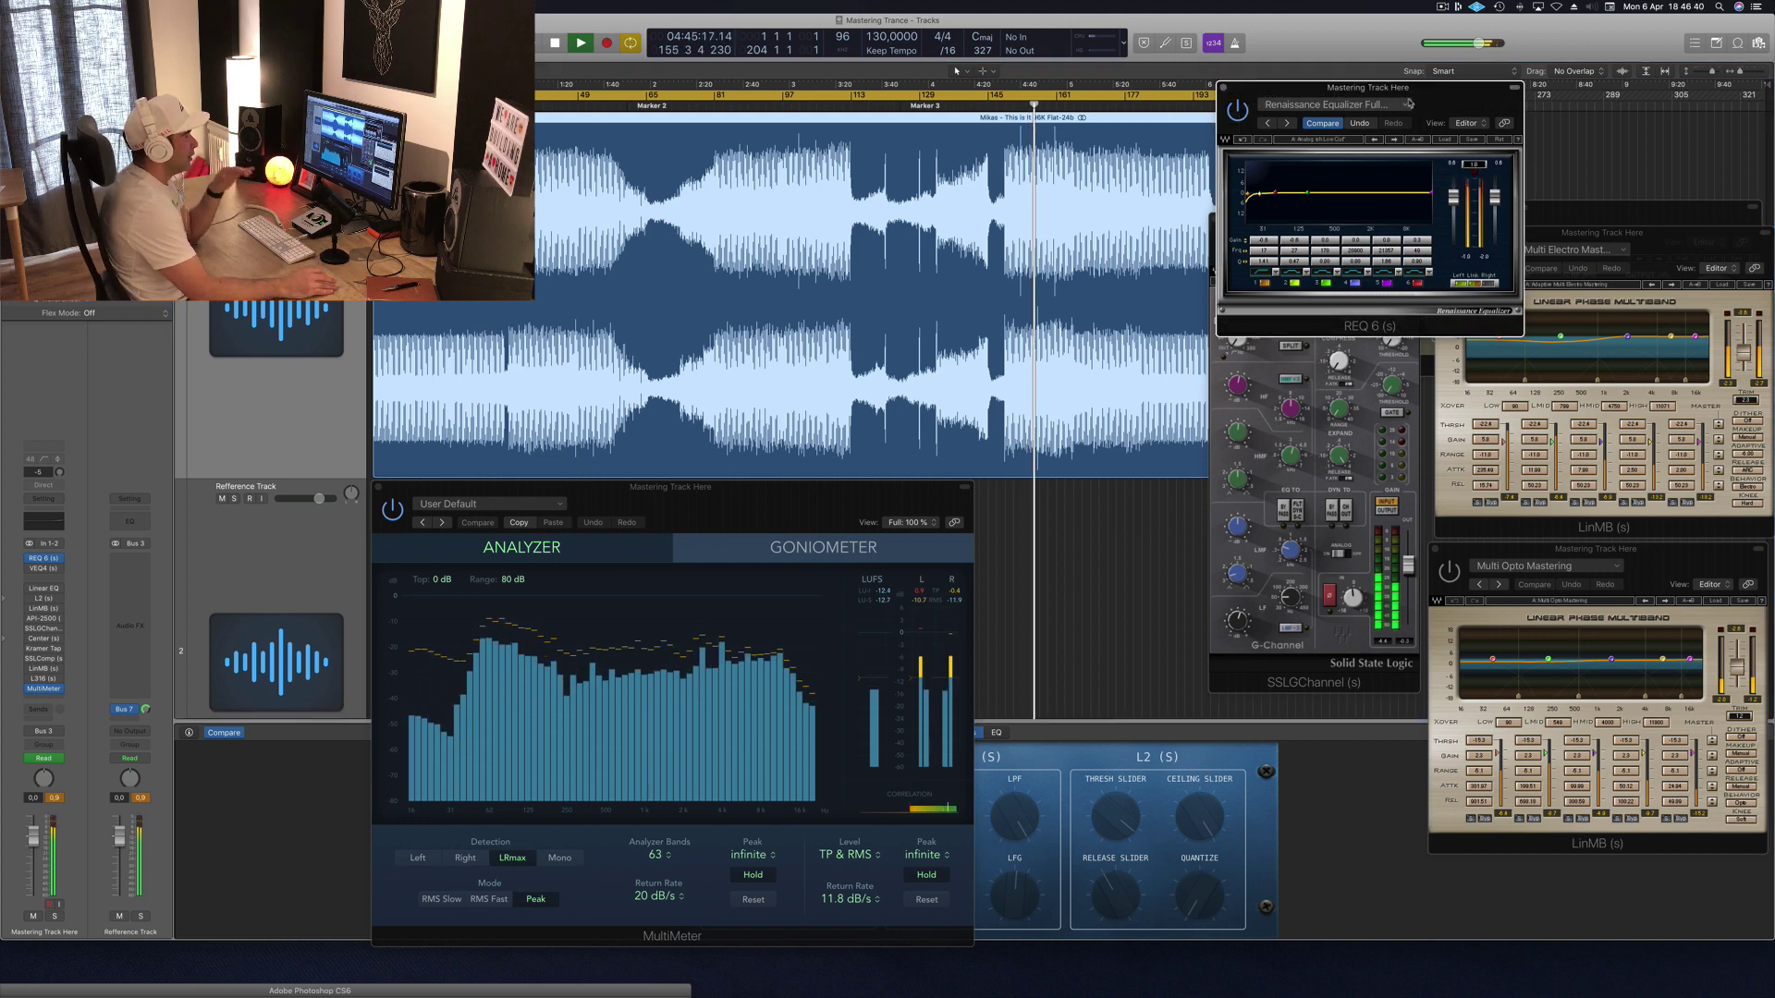
key(space)
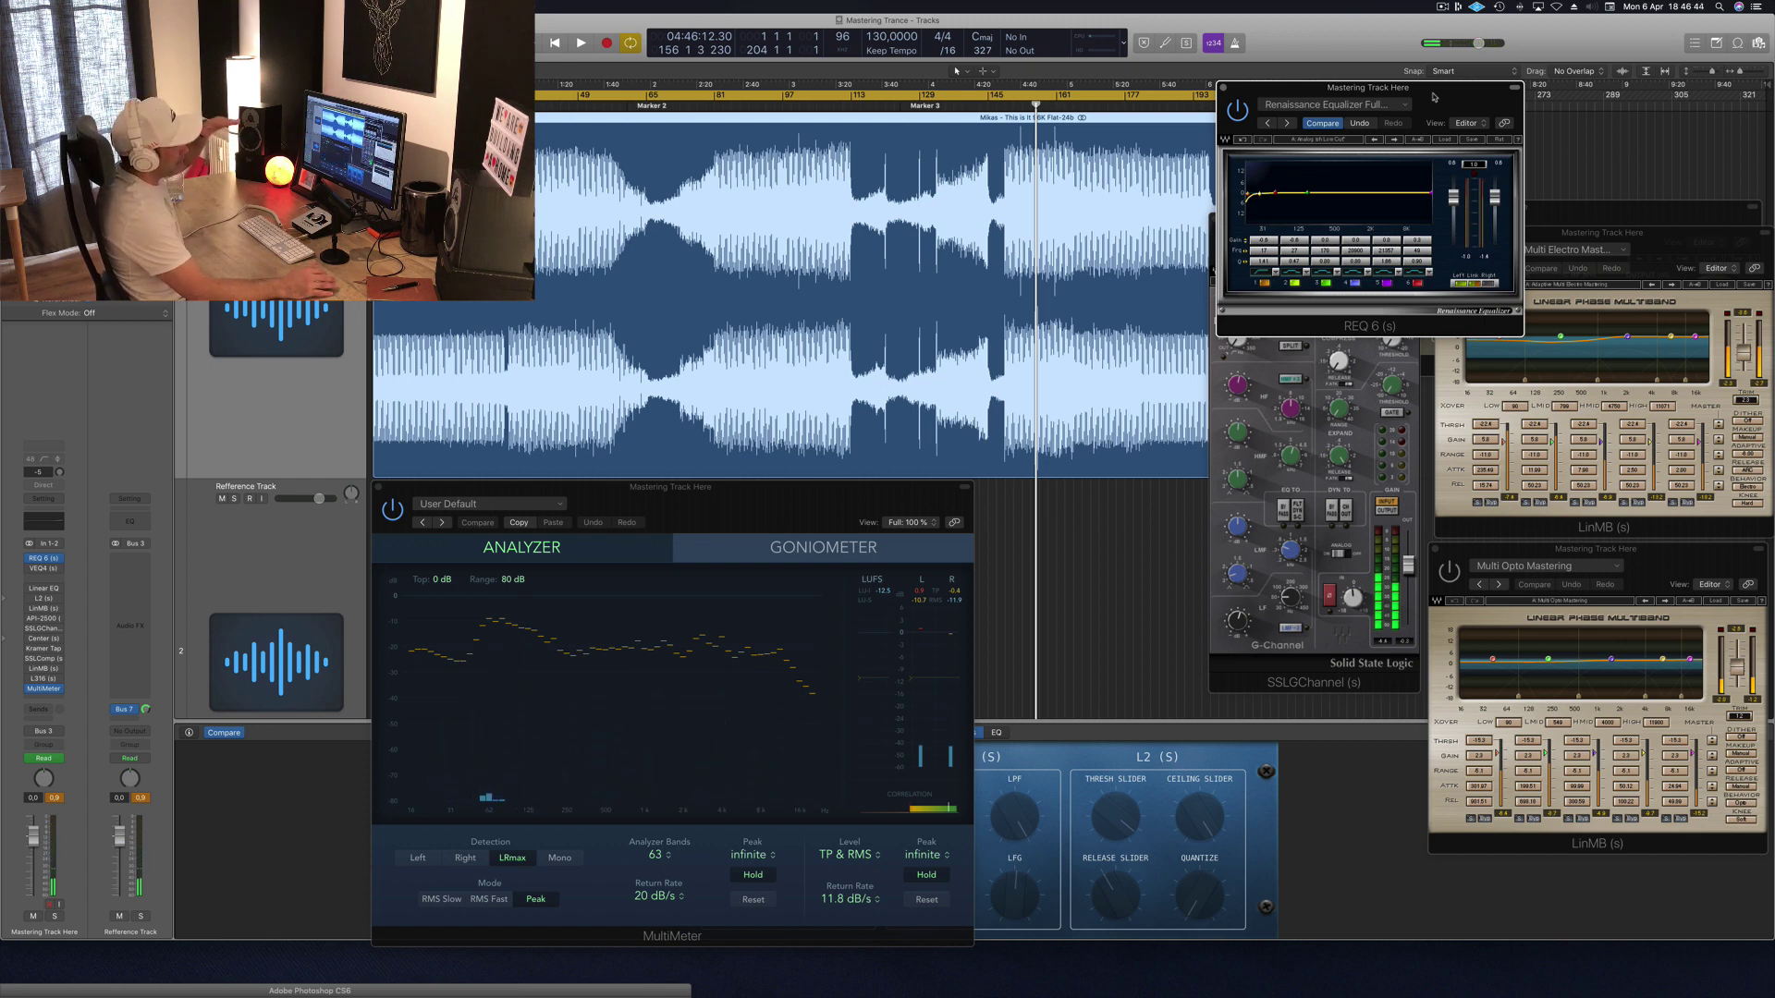
Step: Move the REQ 6 window higher so it sits above the SSLGChannel plug-in
drag(1456, 92, 1503, 66)
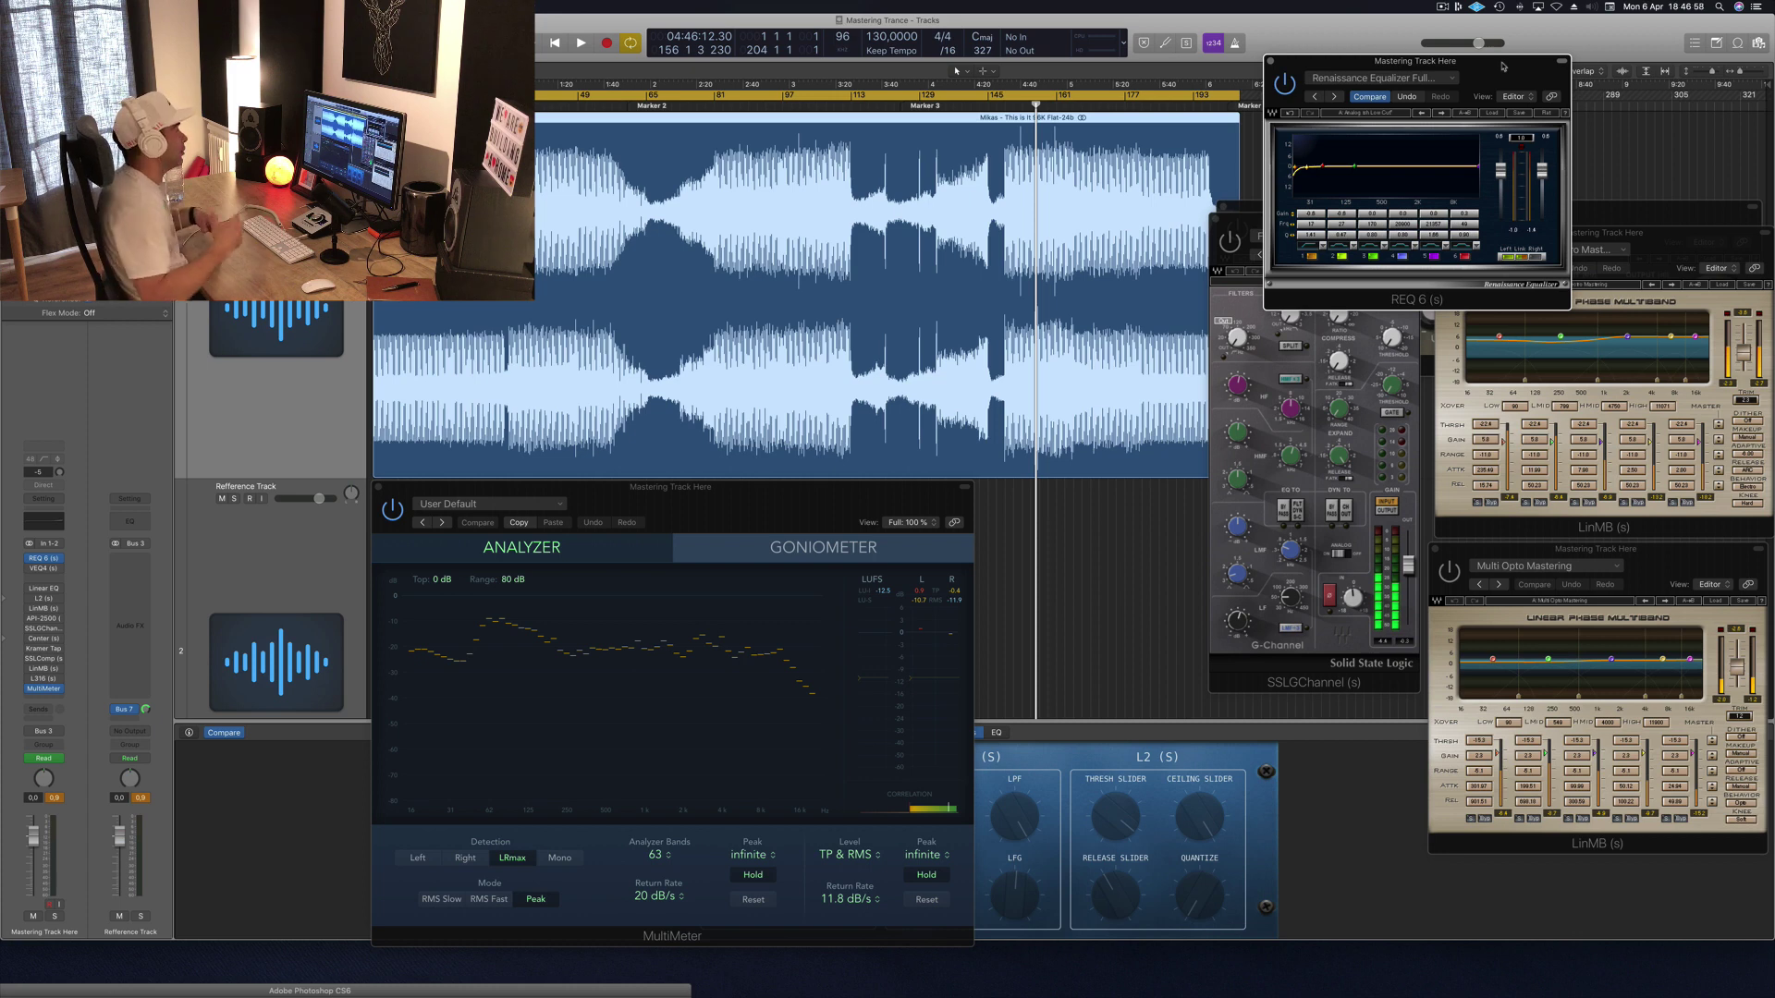
mouse_move(1464, 86)
mouse_down()
mouse_move(1377, 70)
mouse_move(1441, 63)
mouse_up()
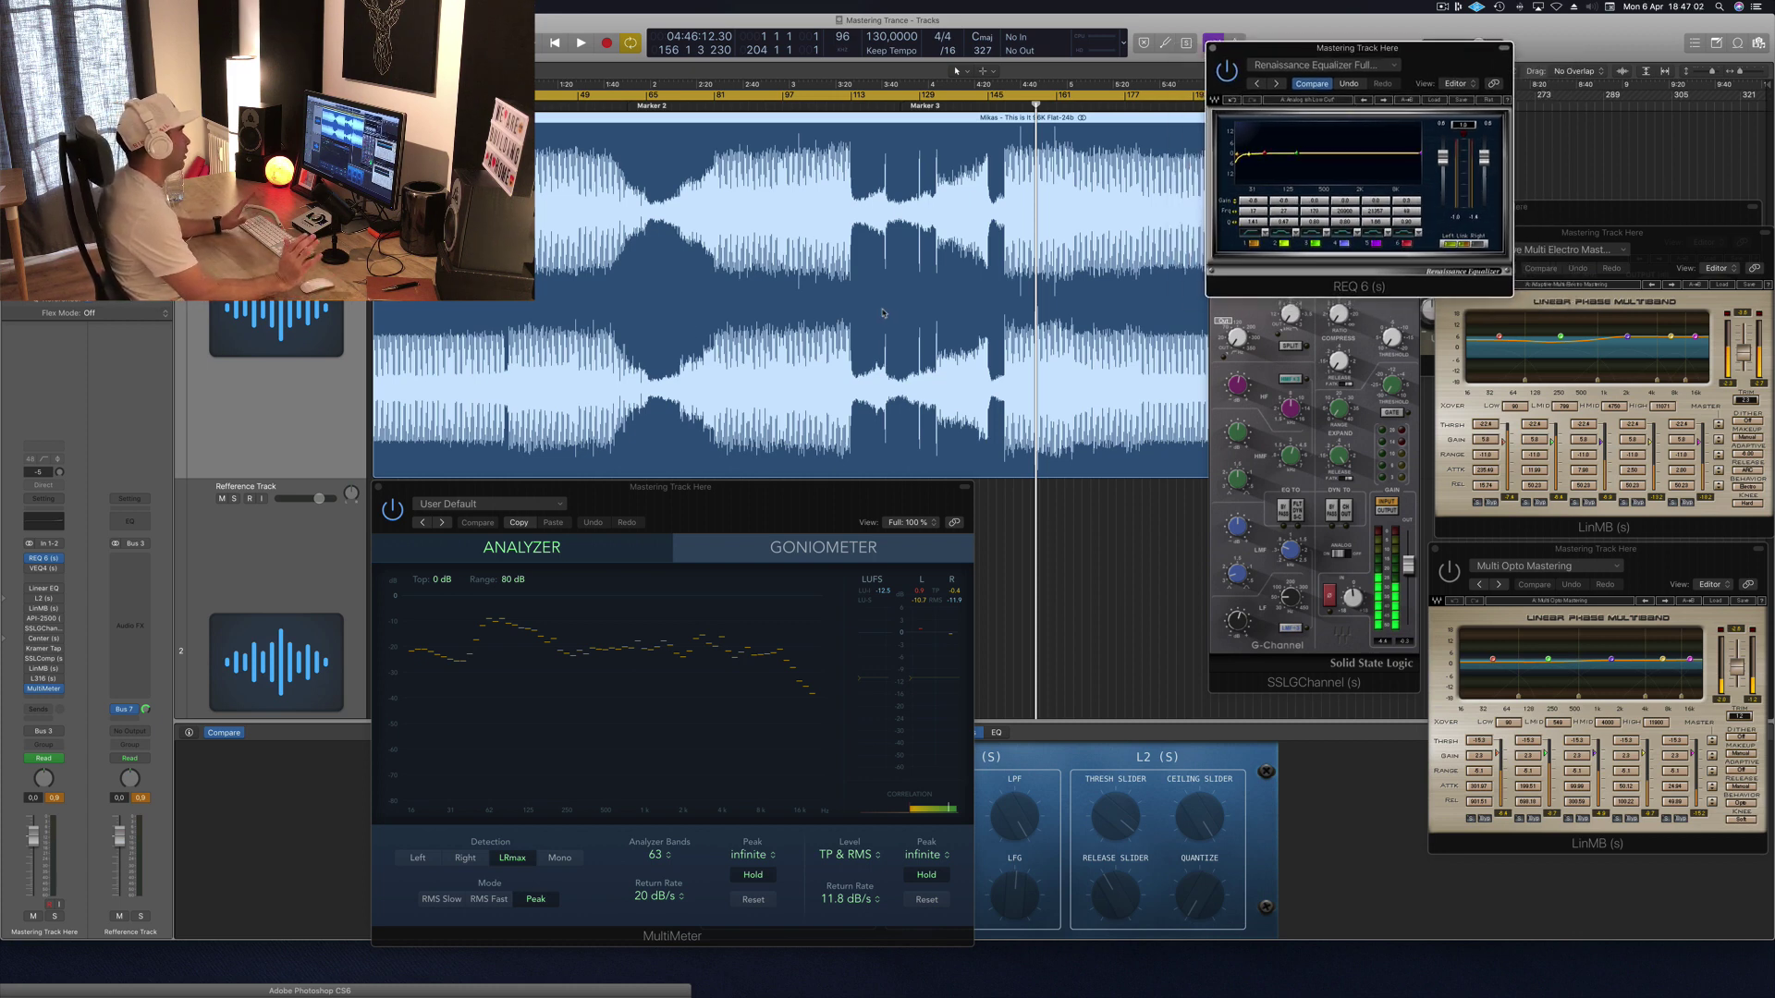
drag(1436, 67, 1440, 68)
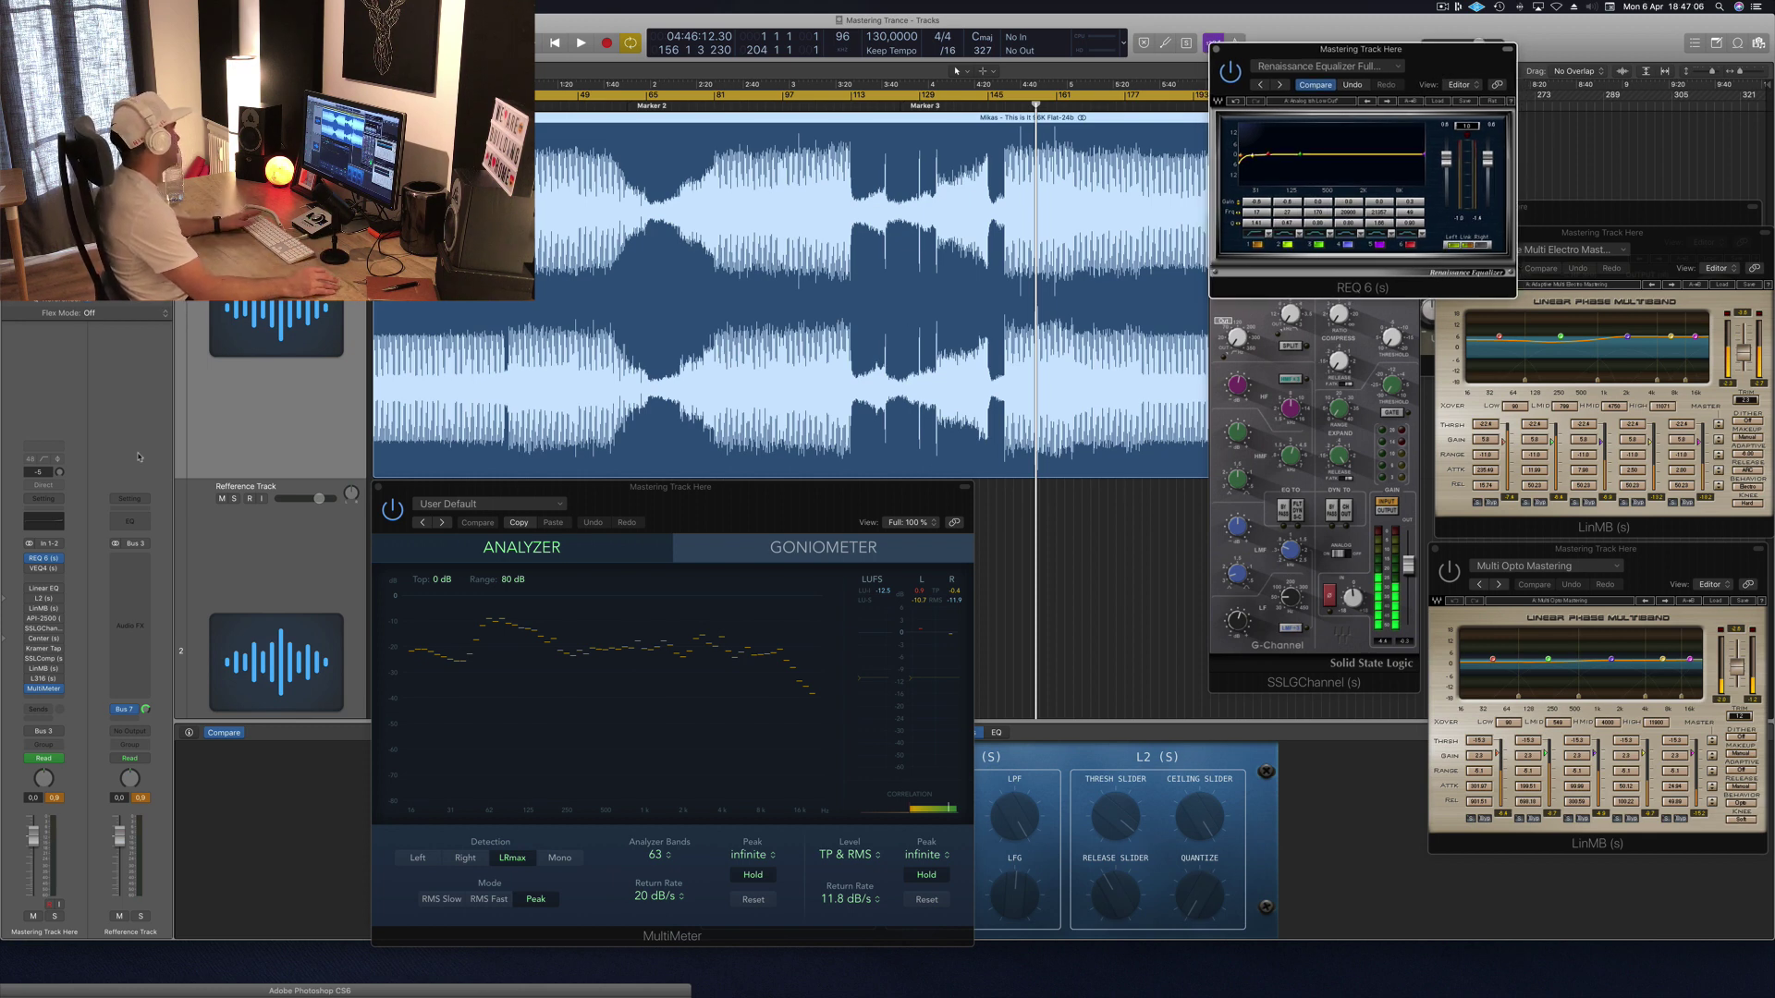
click(43, 570)
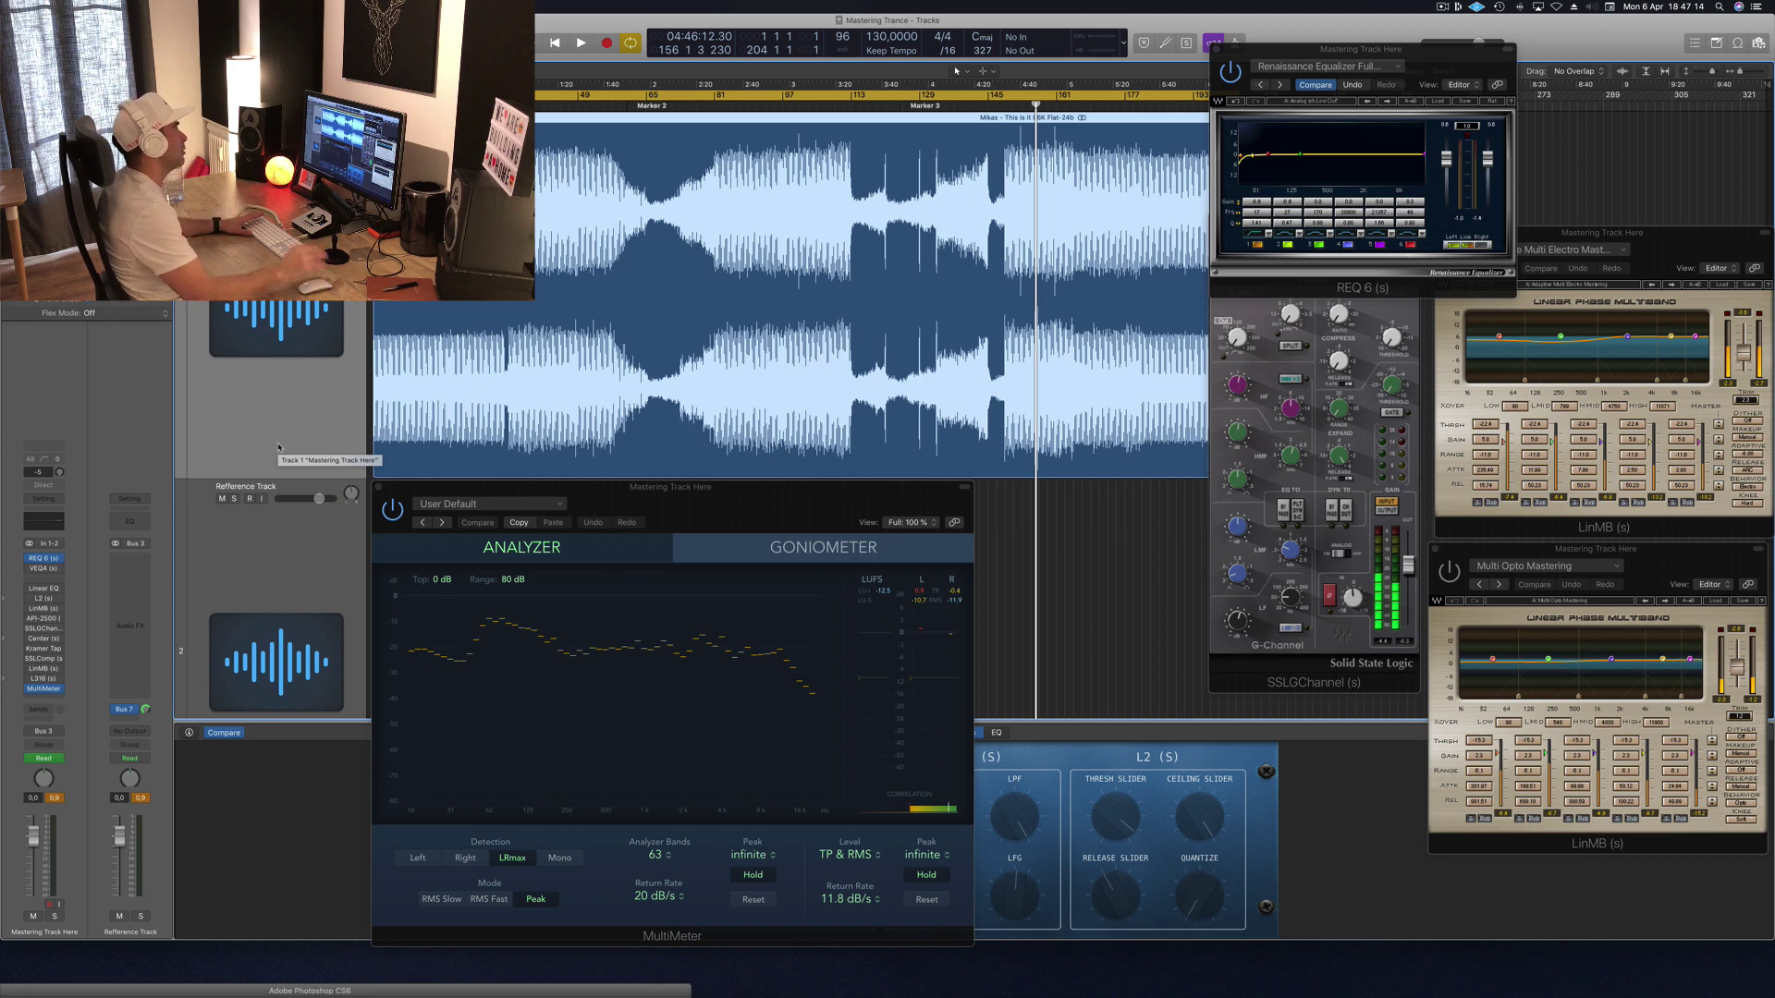
drag(1437, 66, 1436, 61)
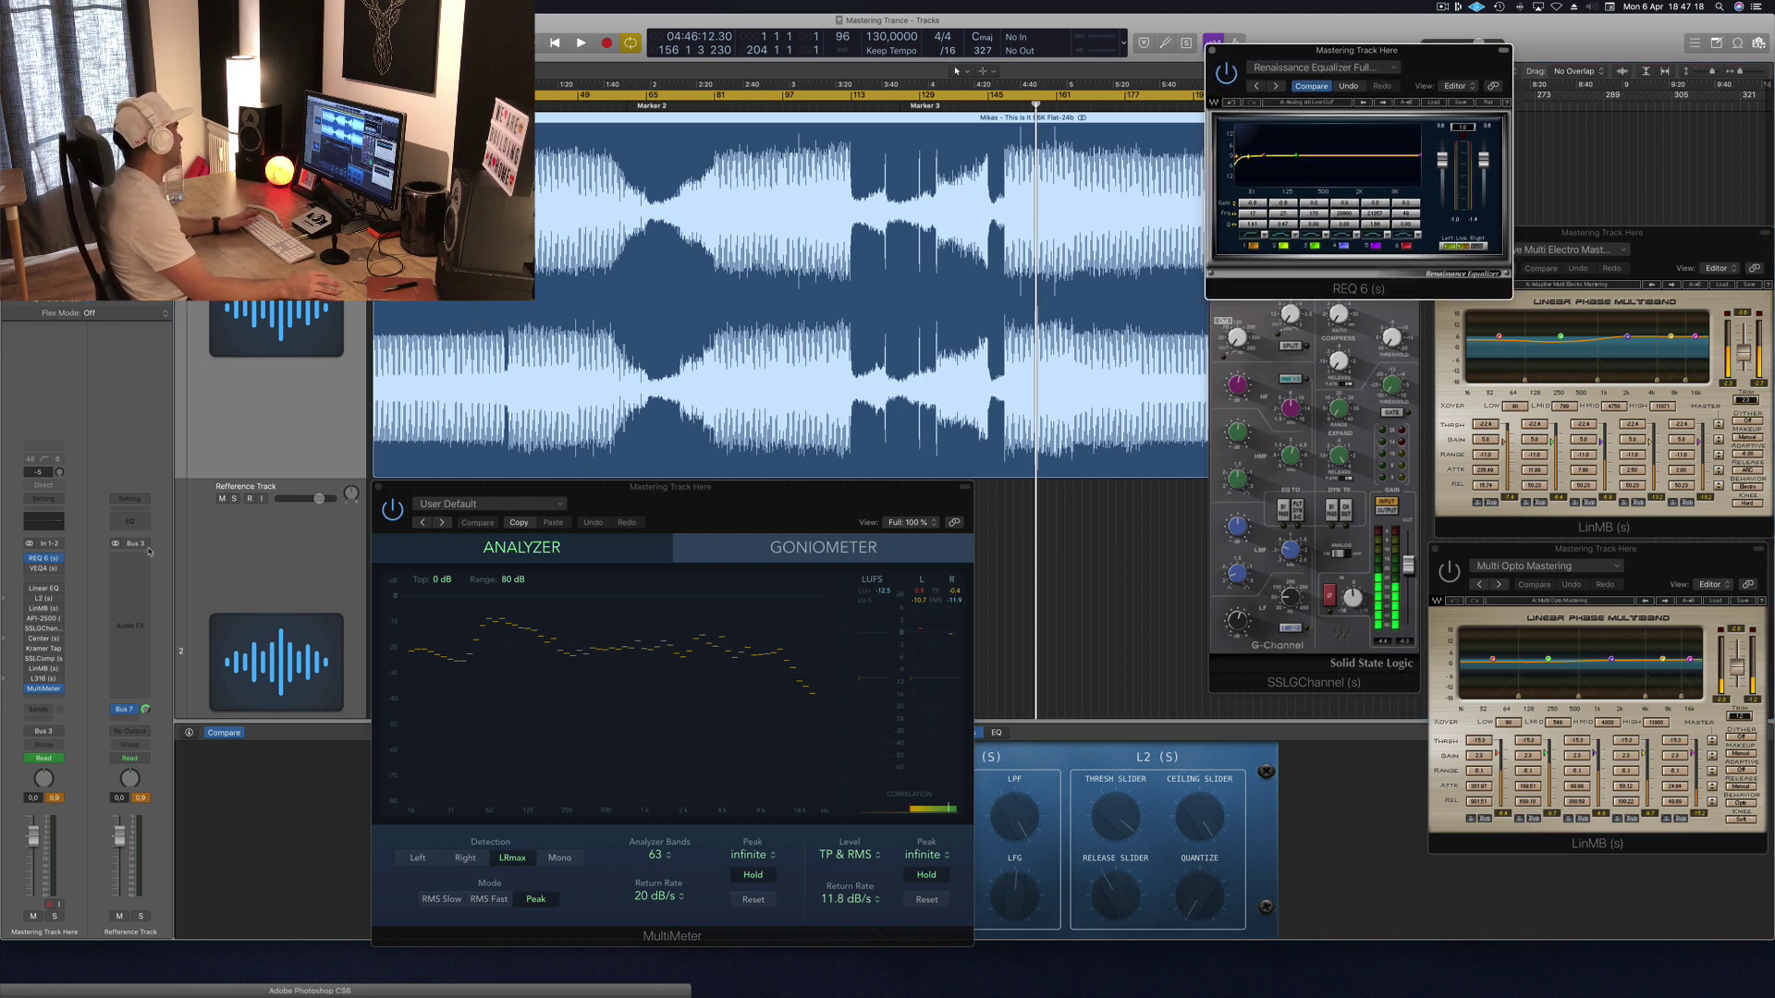
Step: Open the VEQ4 equalizer on the mastering track, switch it on and place its window below the REQ 6 graph
click(43, 569)
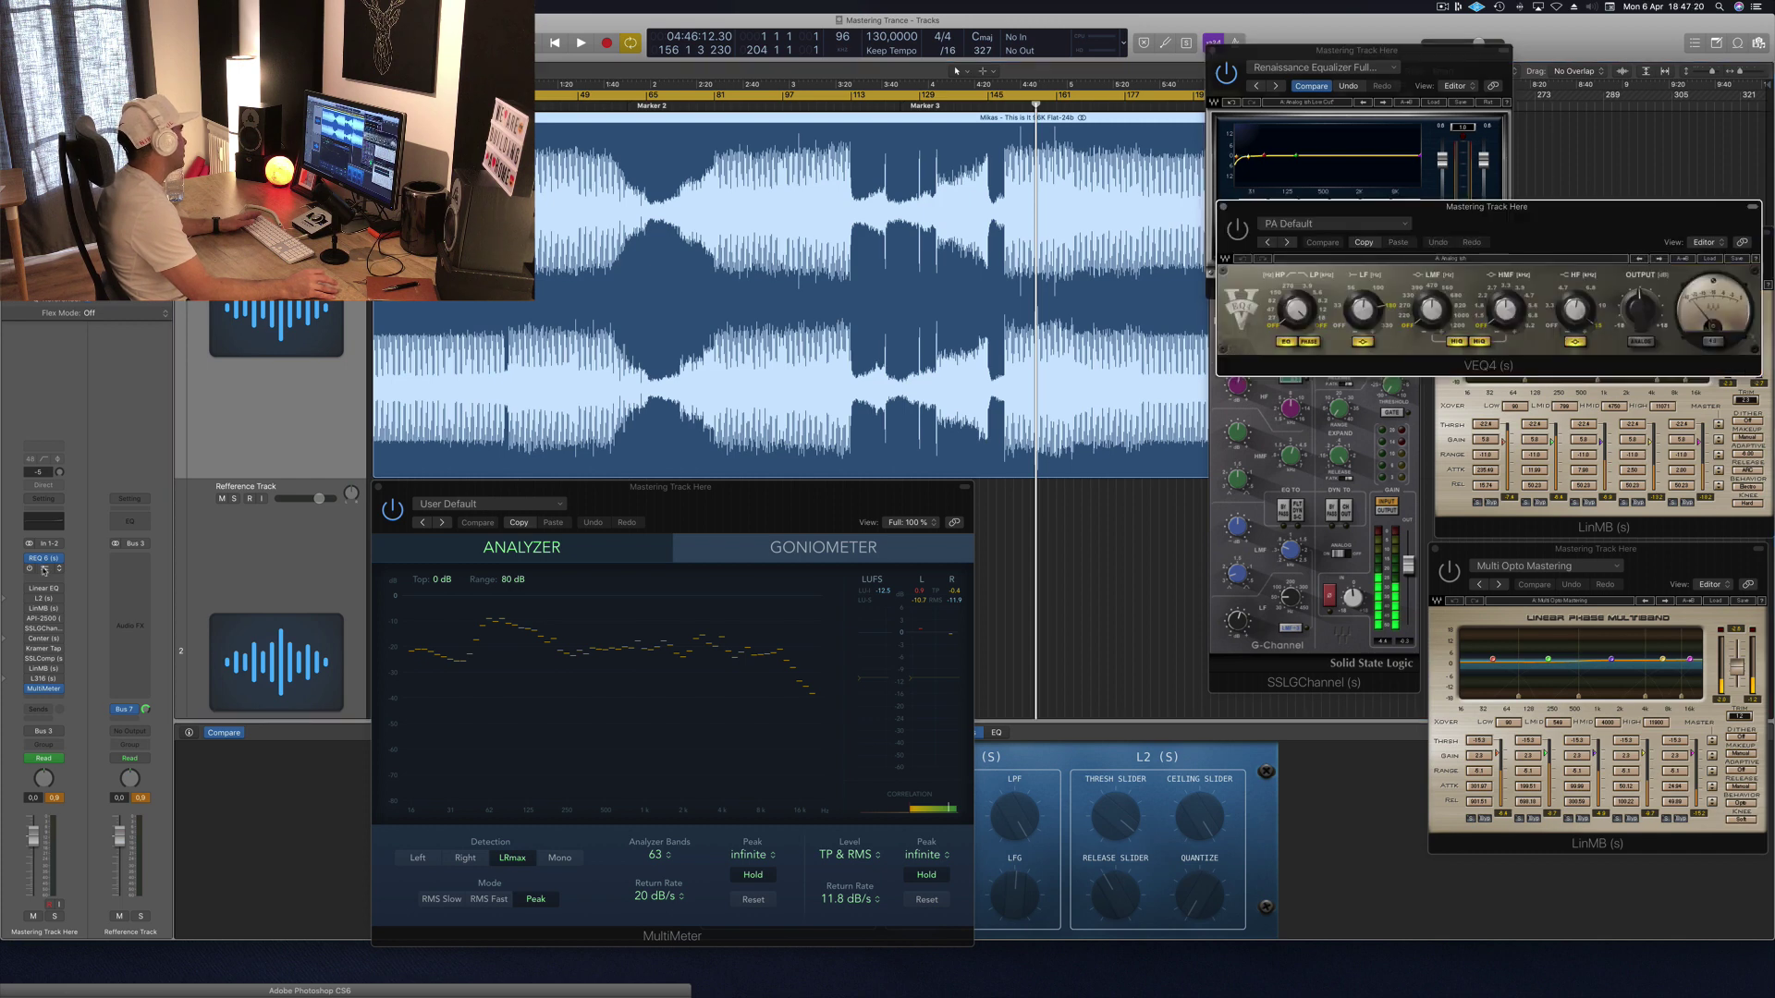
drag(1532, 216, 1426, 227)
click(1321, 319)
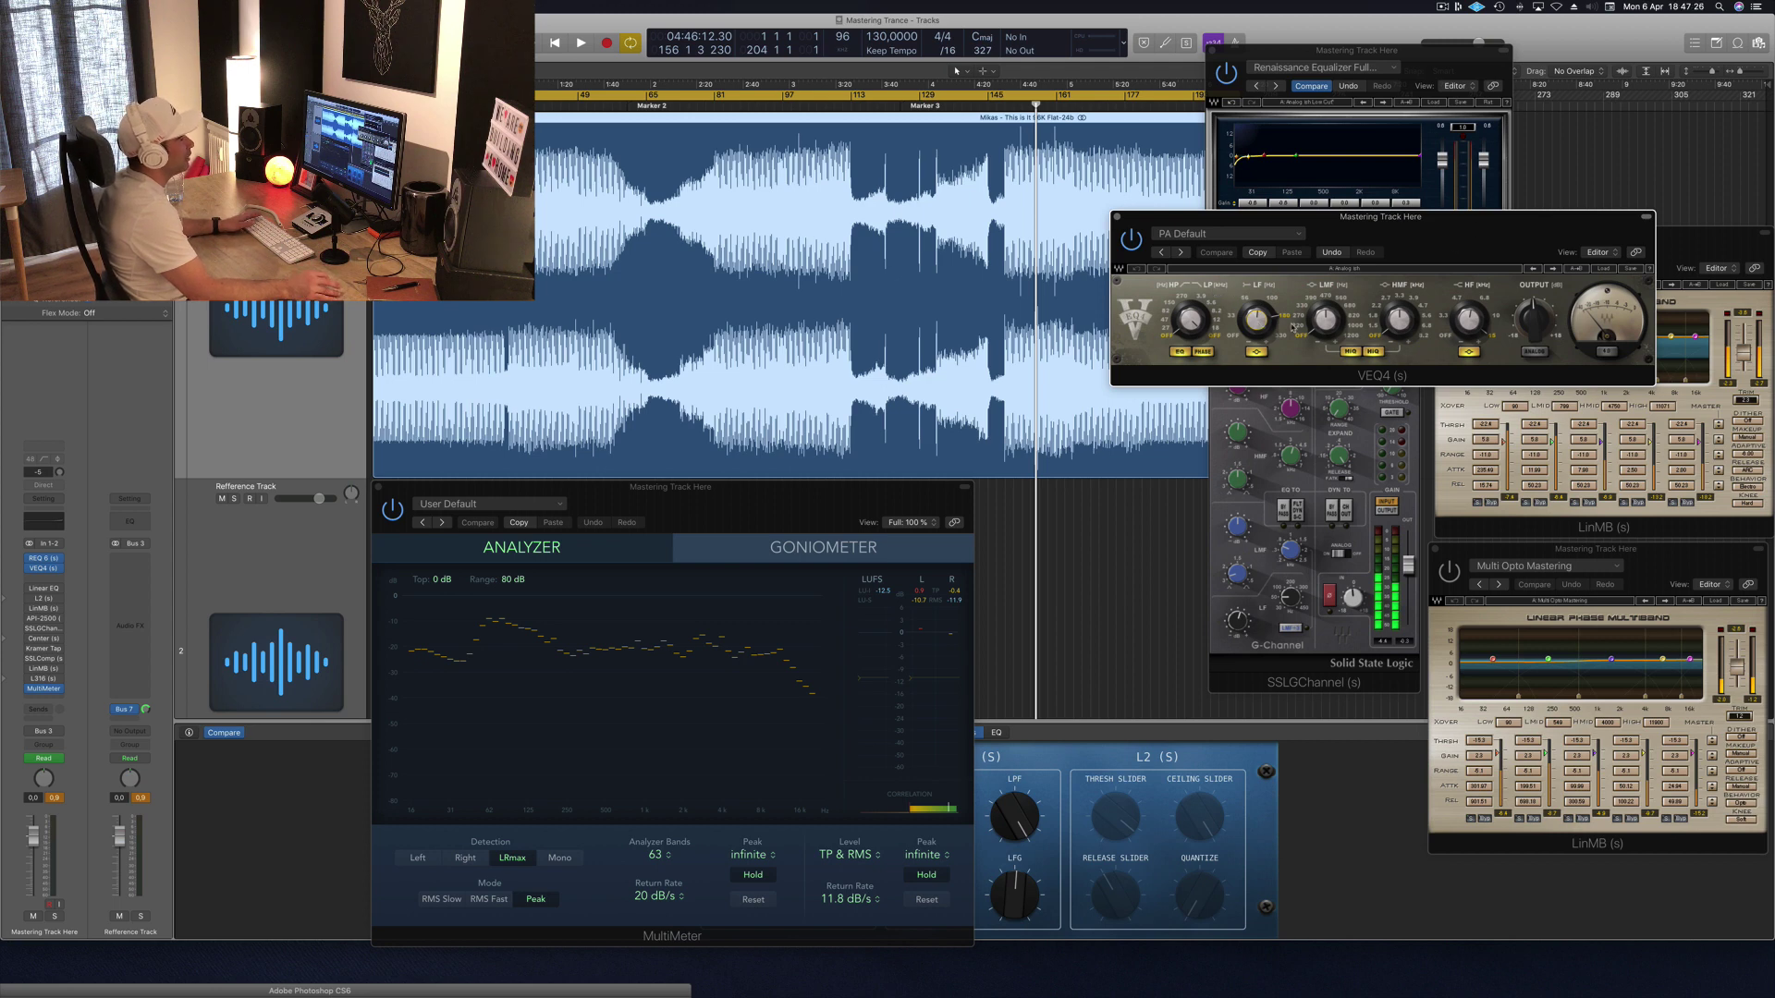
drag(1485, 224, 1550, 233)
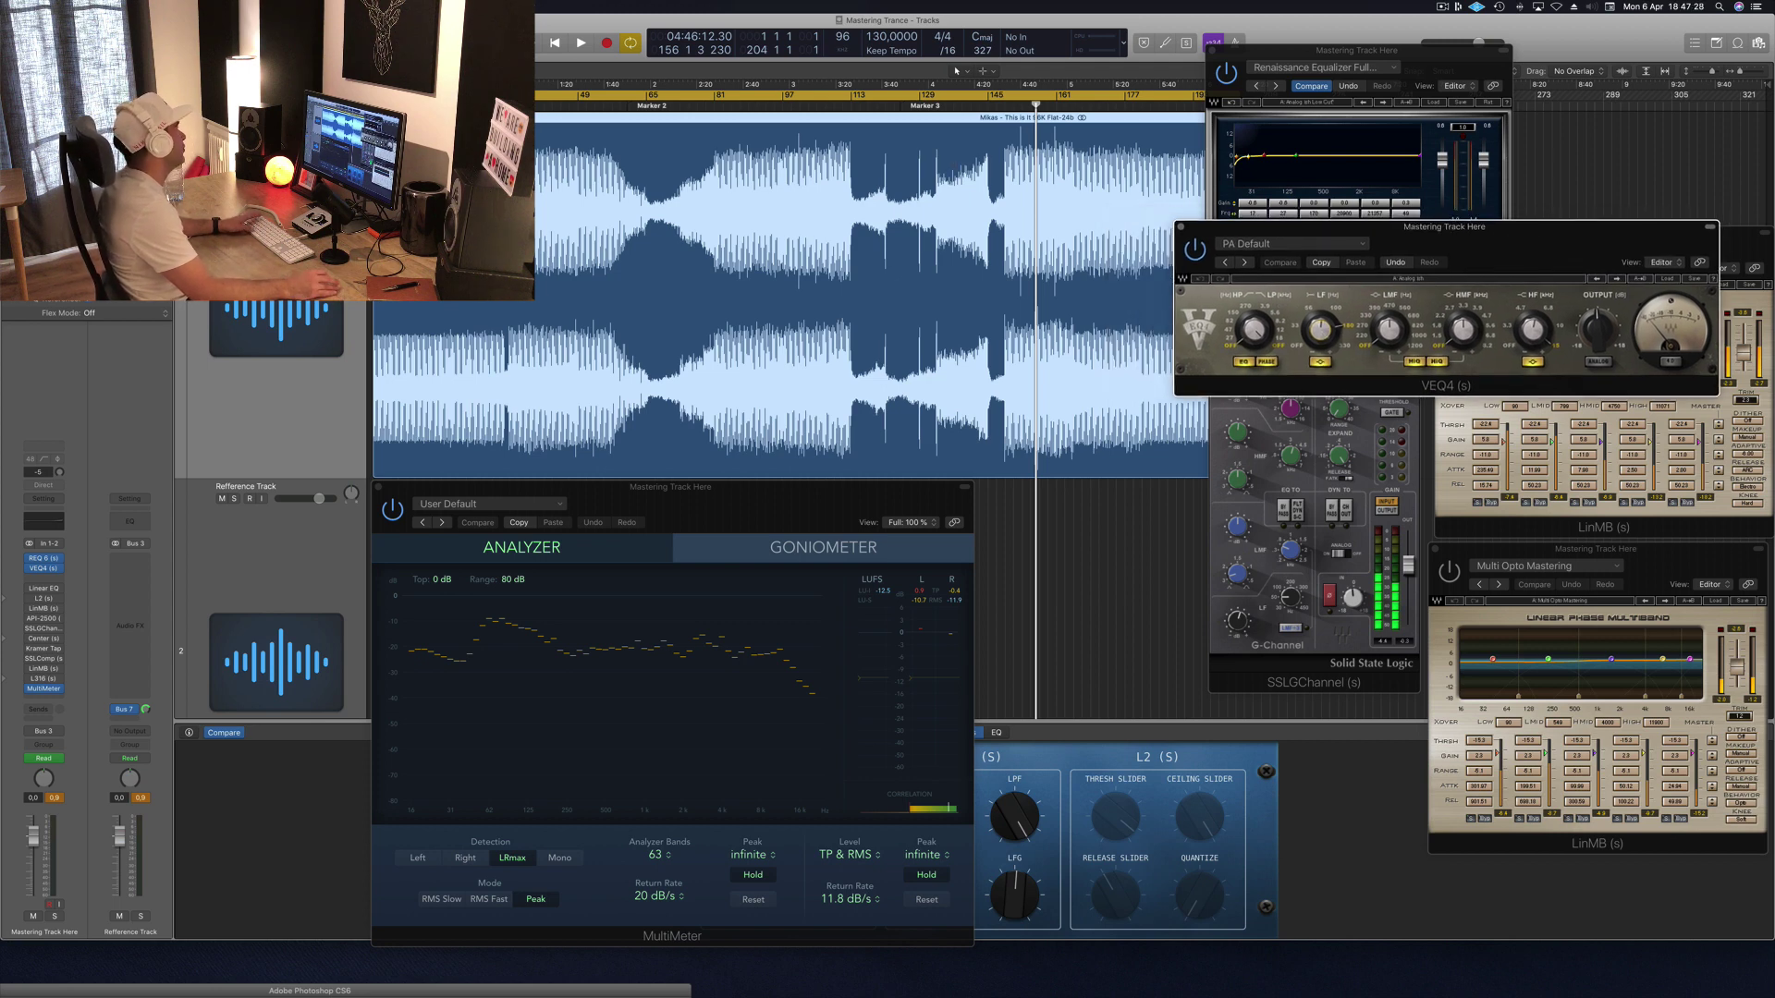
Step: Play the track from the start and compare the sound with VEQ4 bypassed and active
key(space)
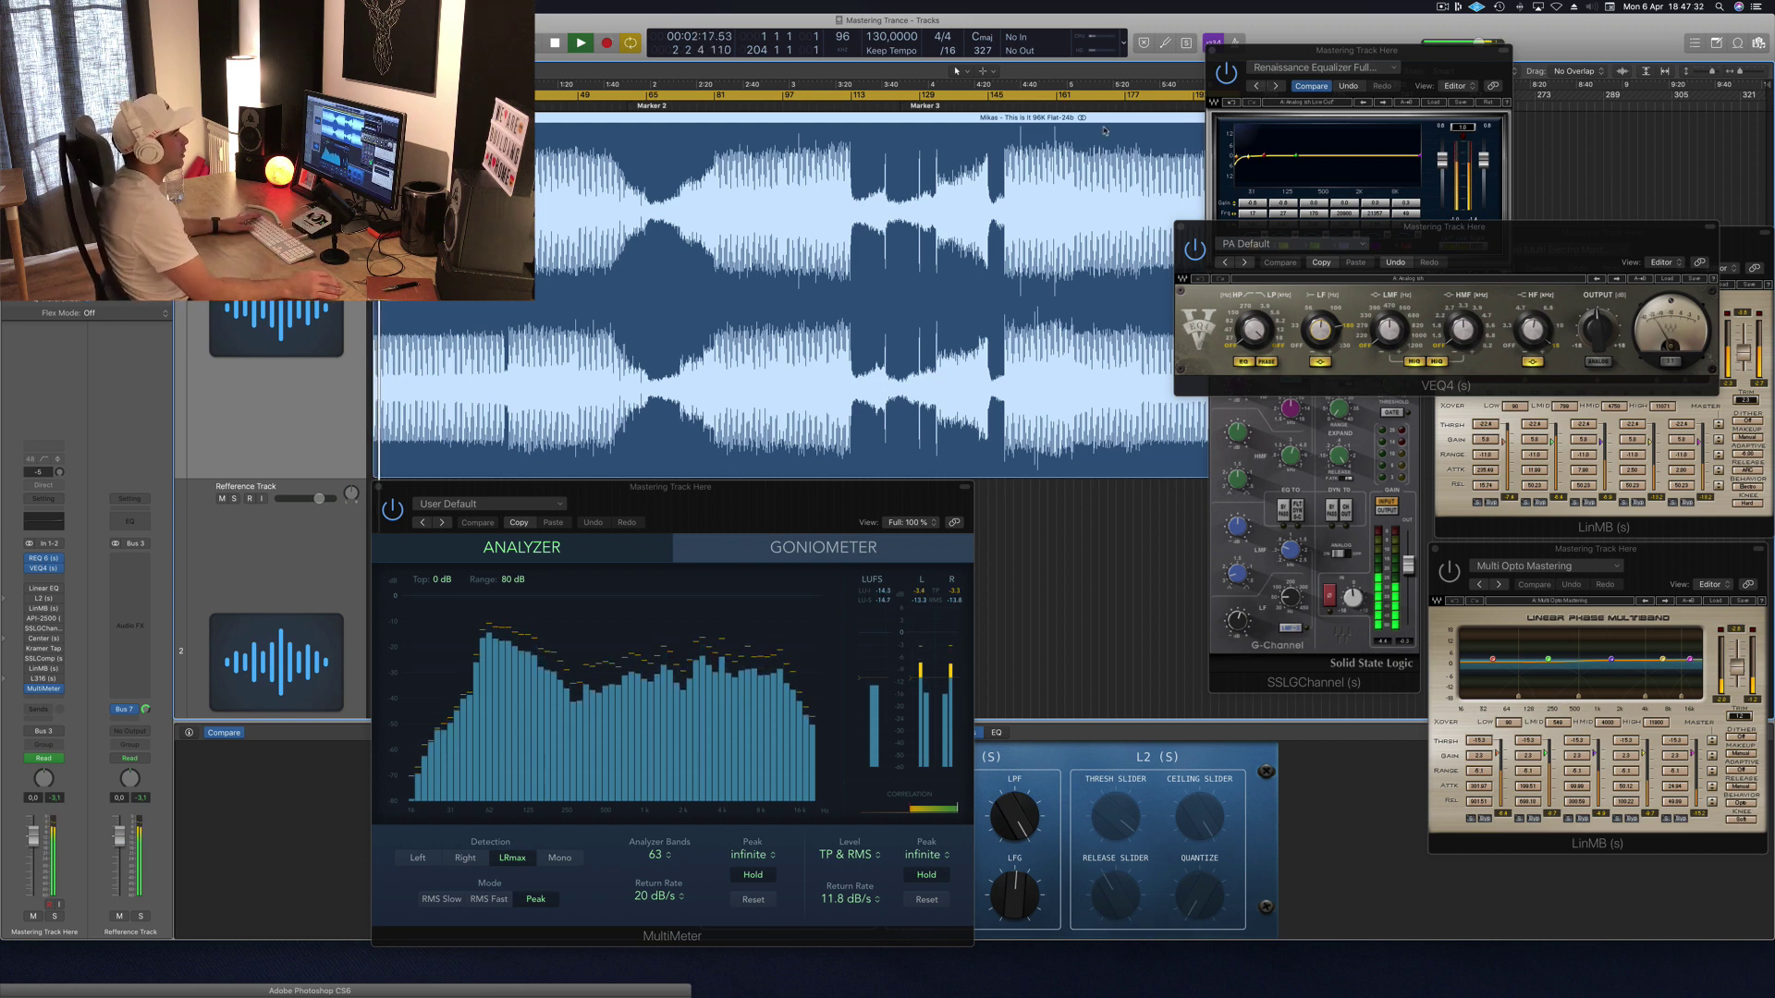
click(1194, 249)
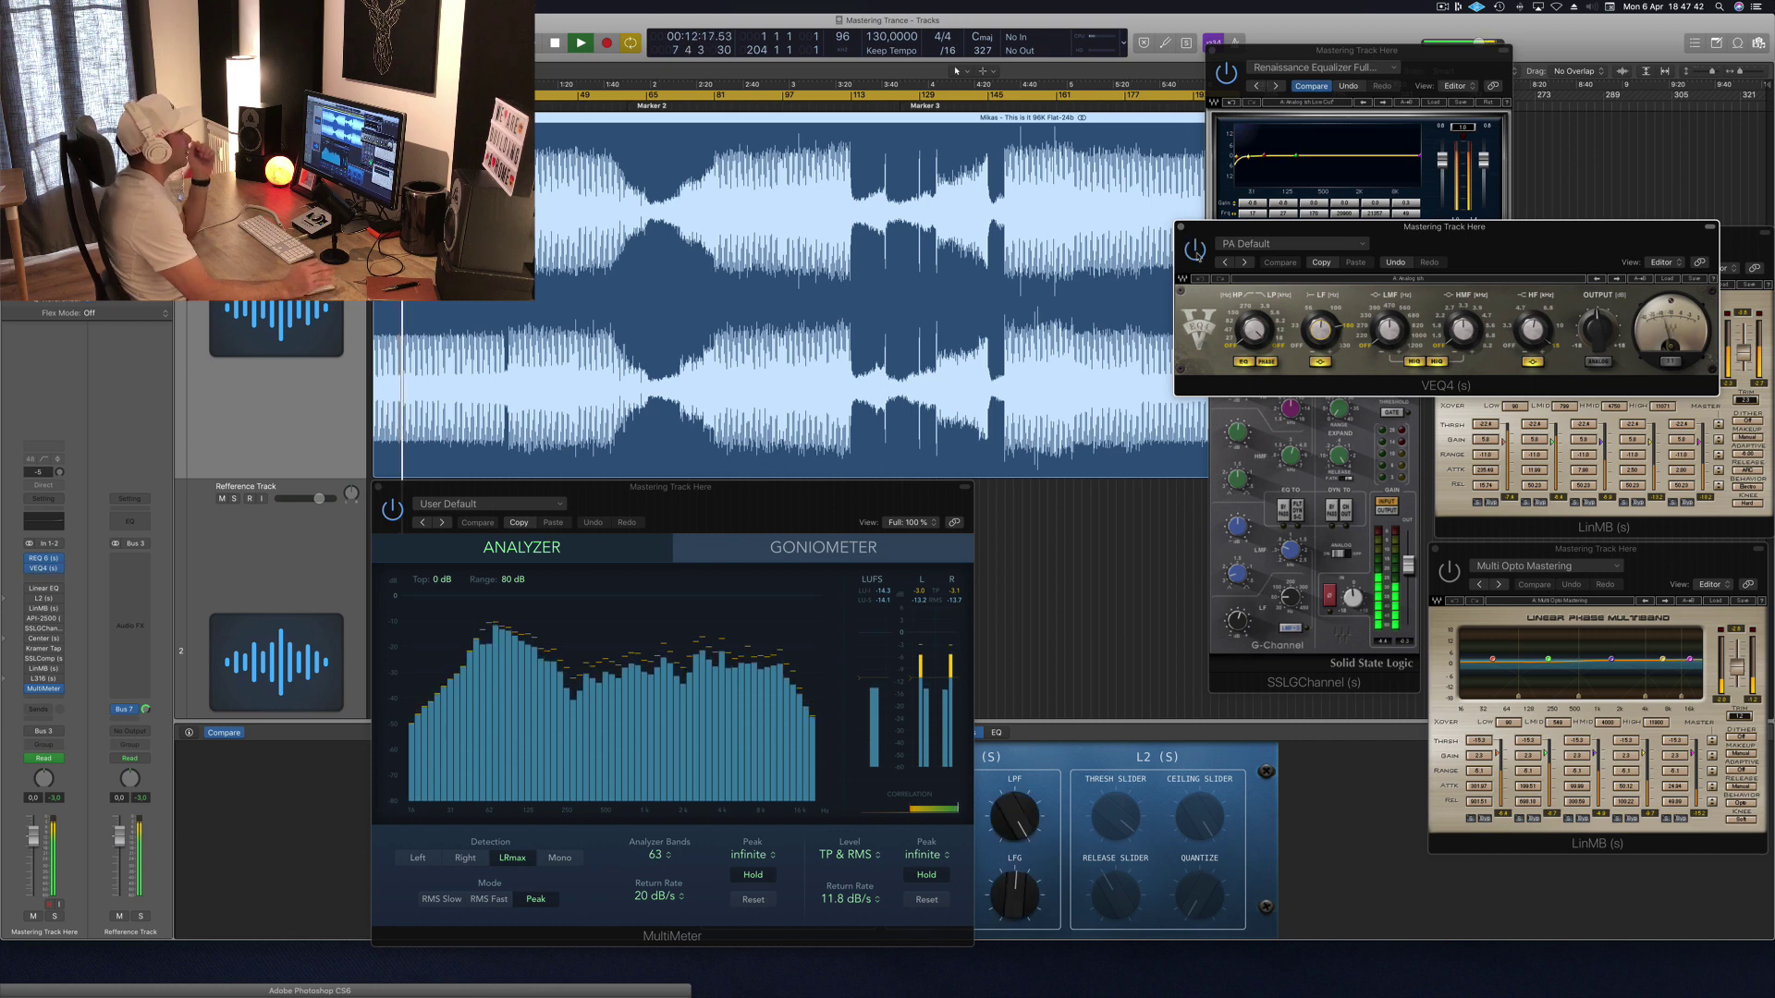
drag(1531, 235, 1514, 252)
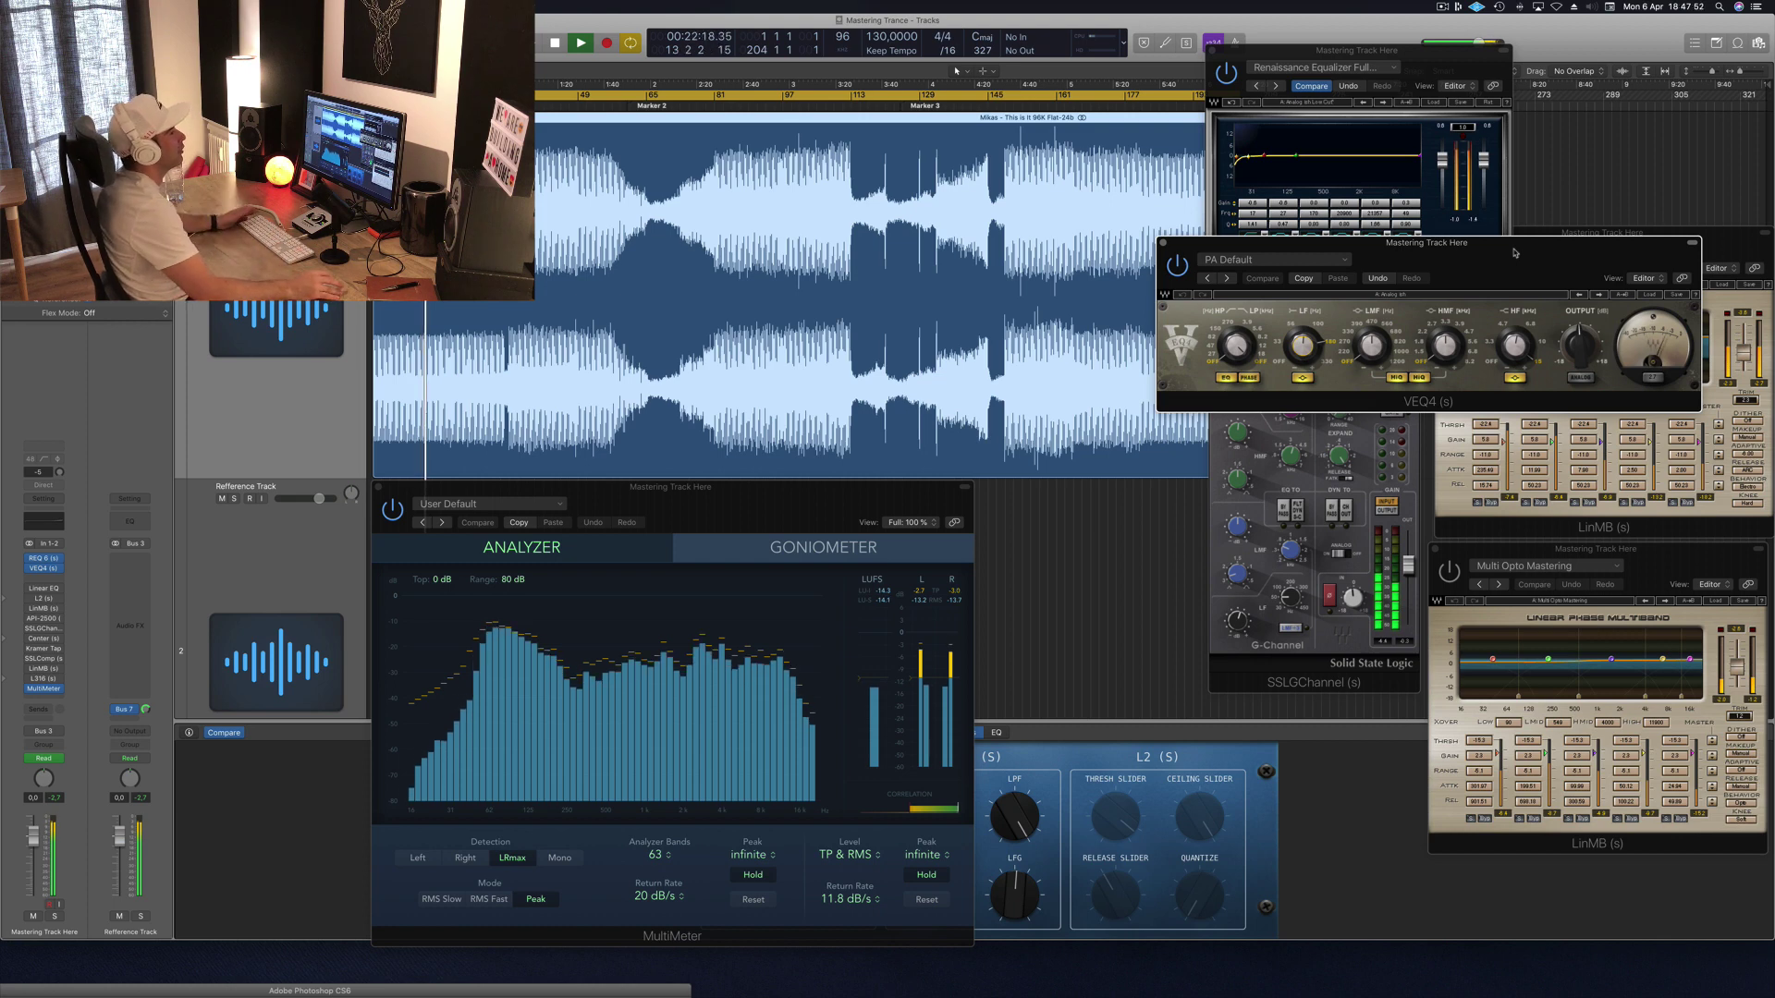
Step: Toggle the second switch below the HP/LP filter in VEQ4 and close its window
click(1248, 378)
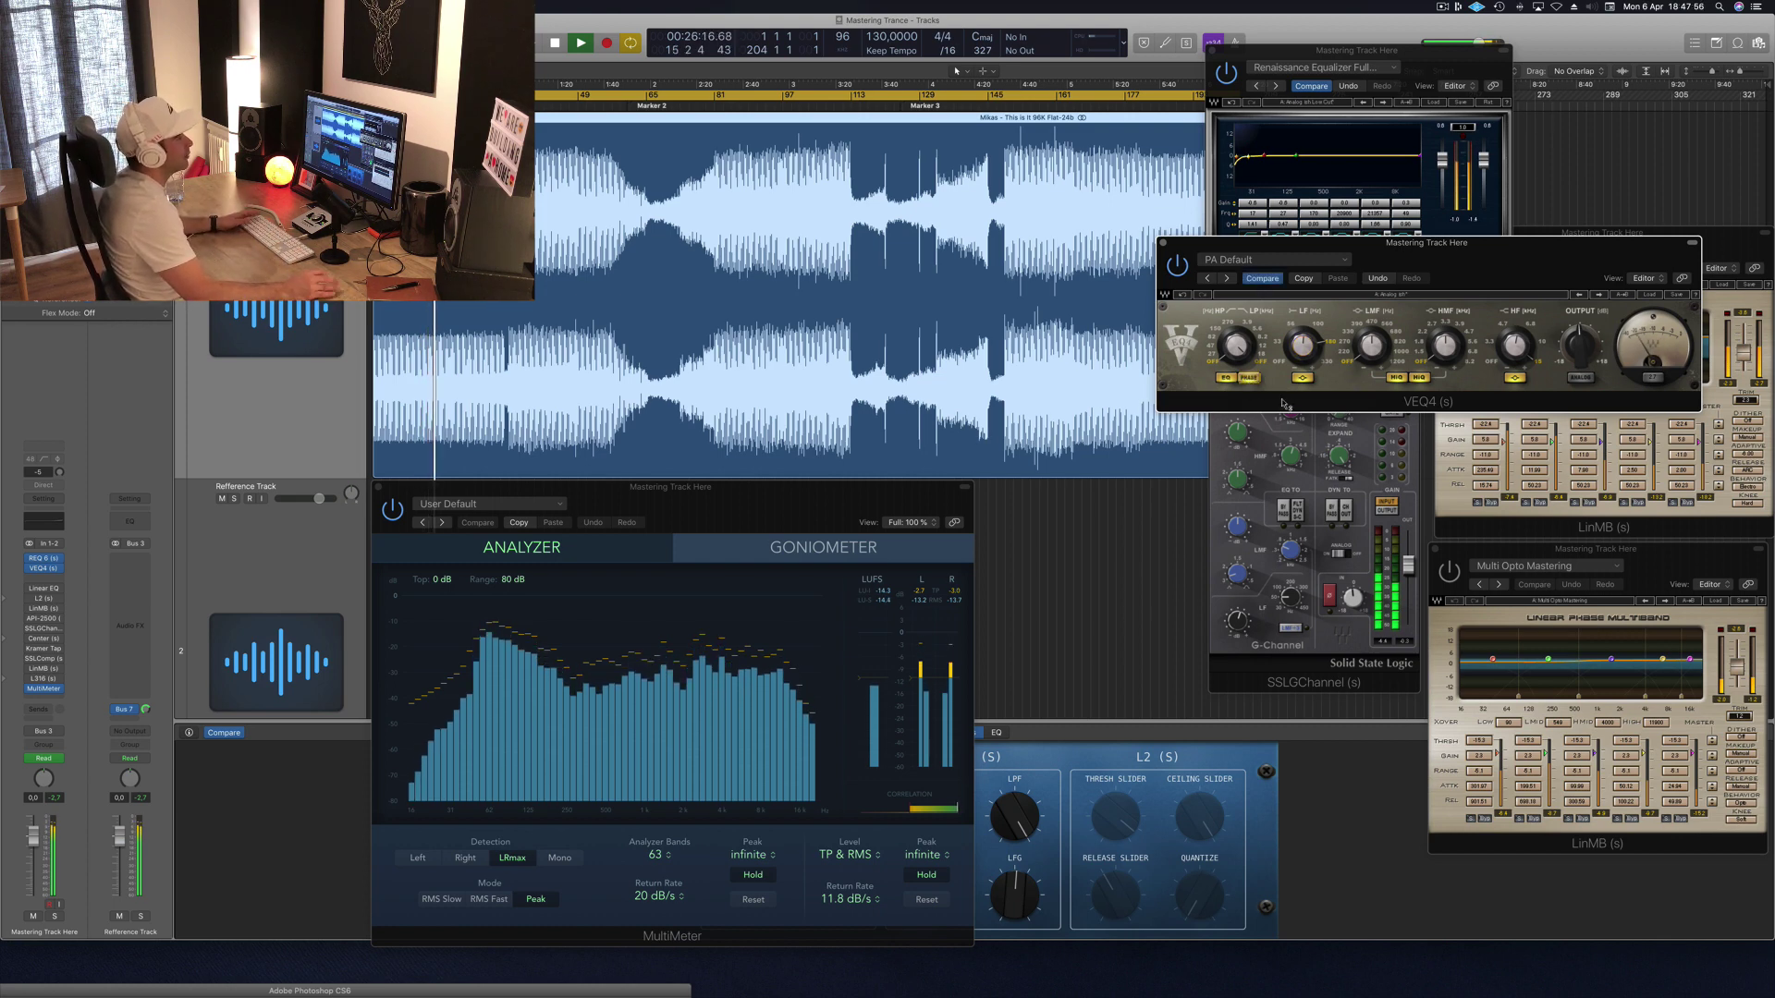
drag(1475, 257, 1499, 272)
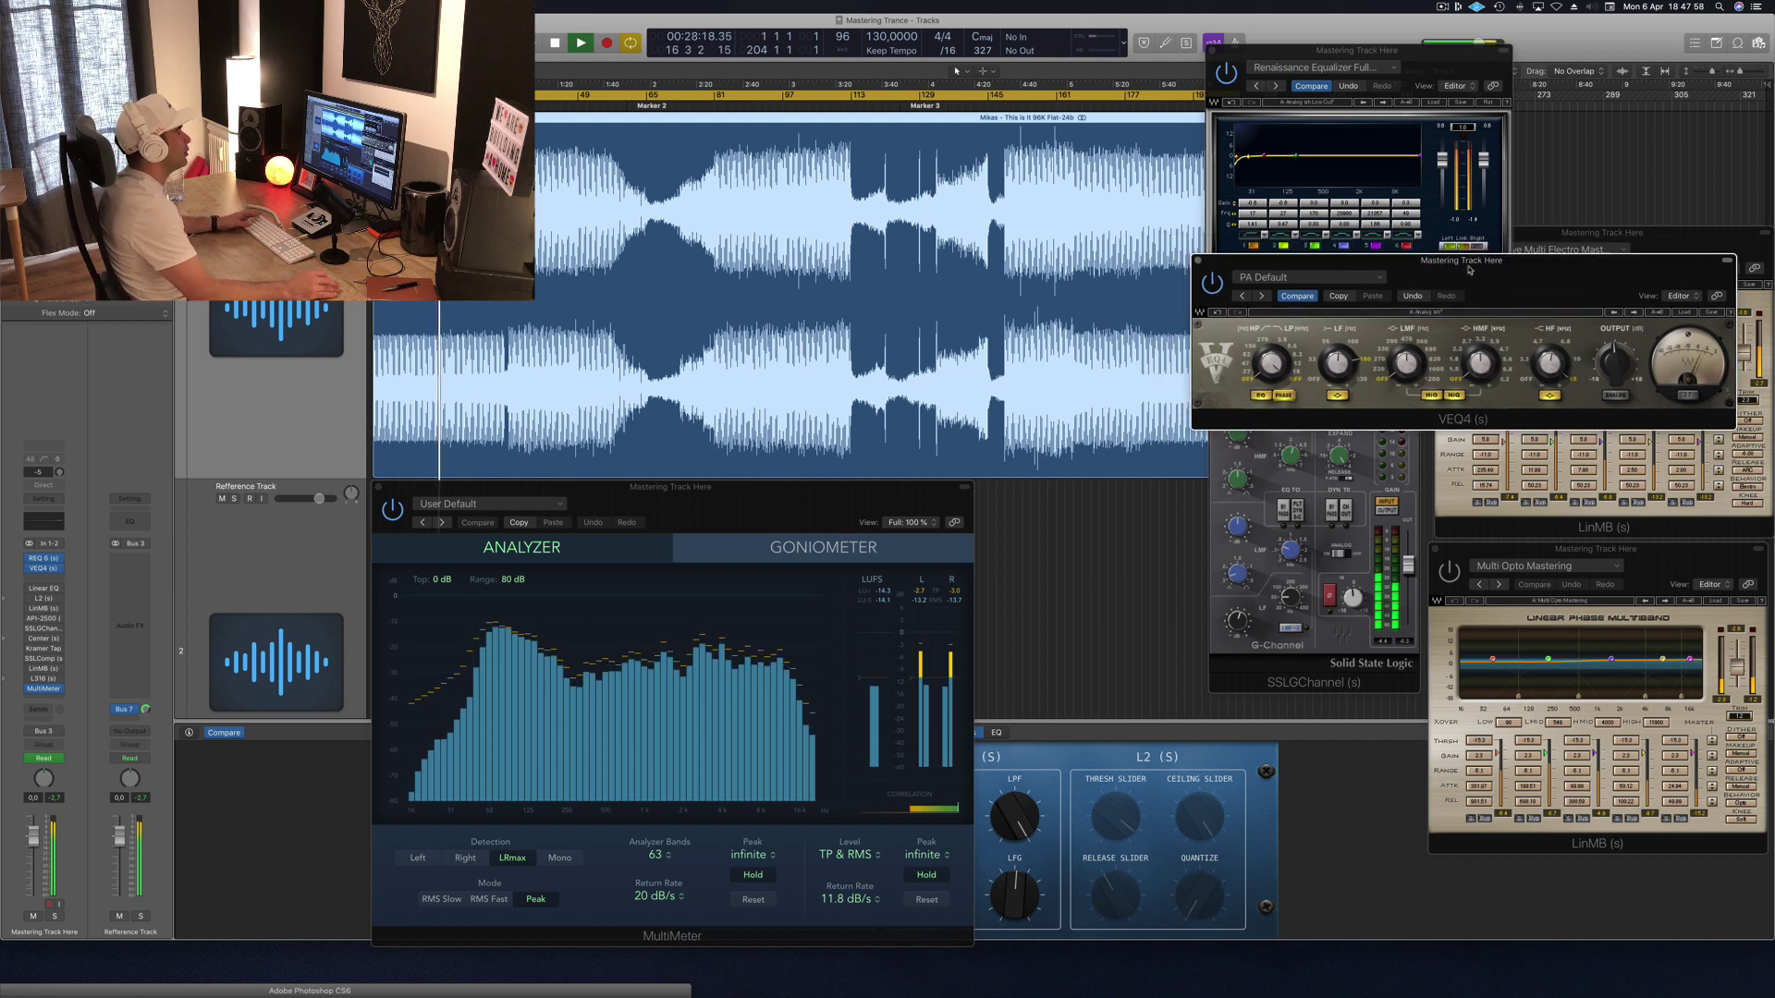
click(1199, 262)
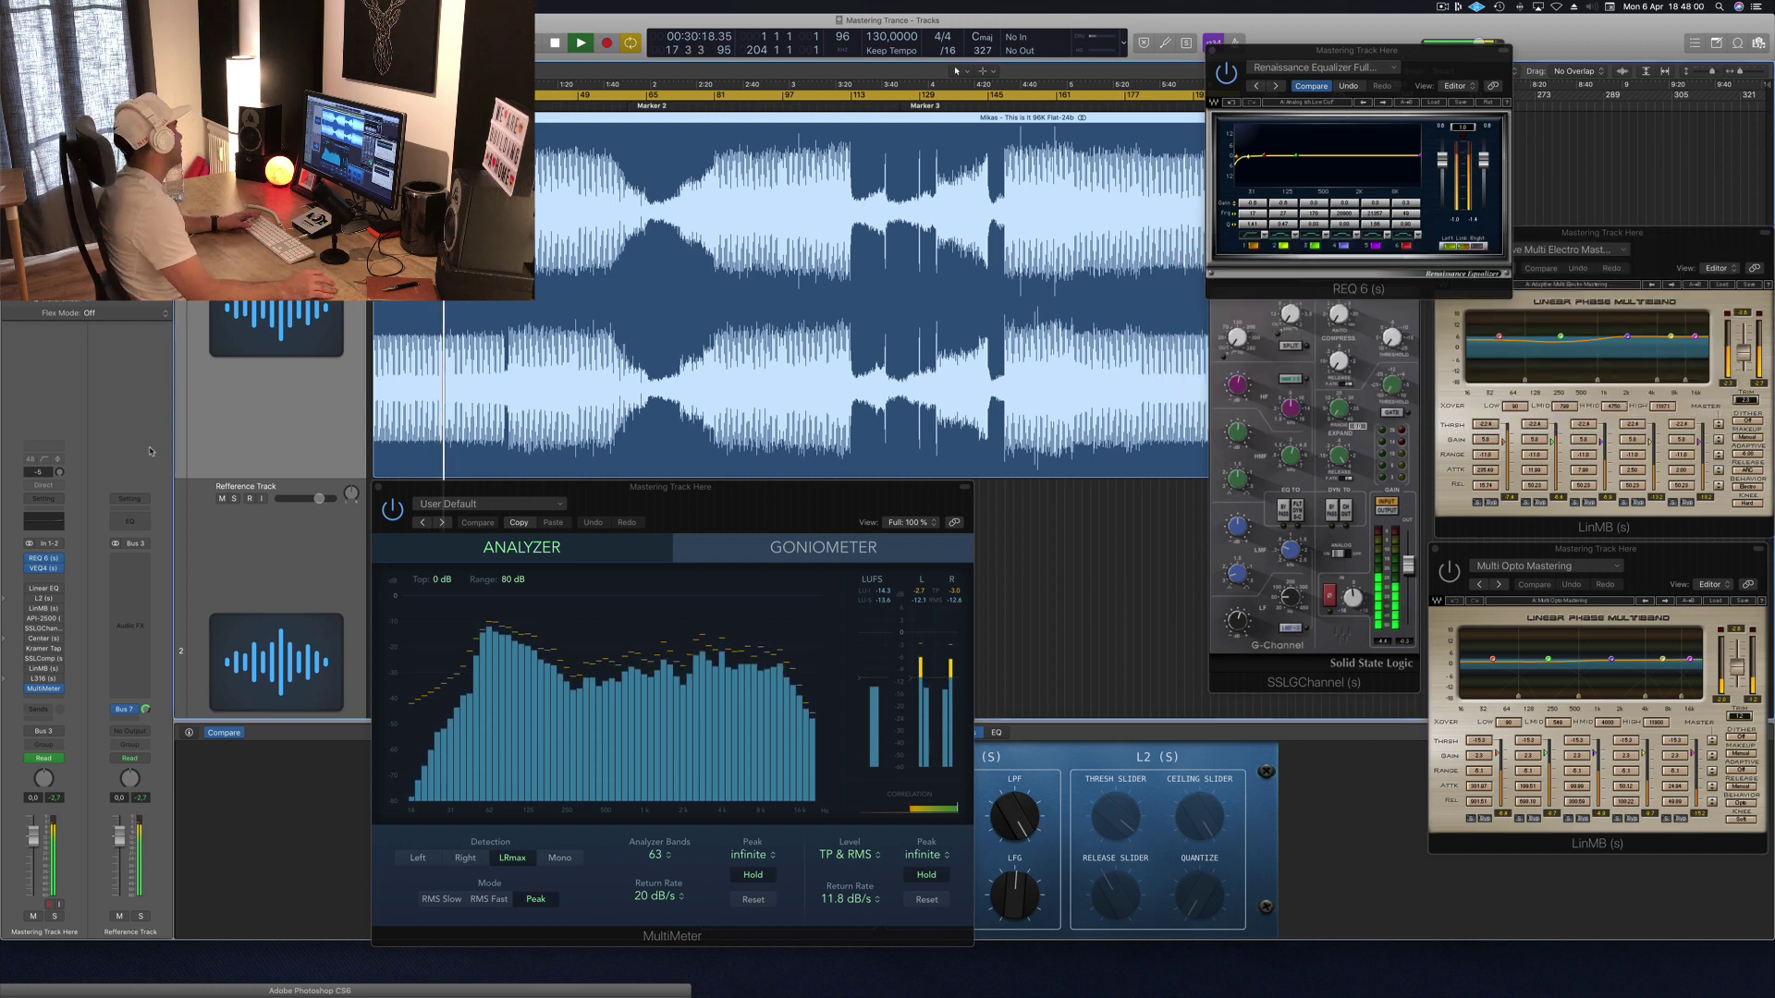
Step: Open the Linear Phase EQ on the mastering track, bring its window into full view and switch it on
click(43, 590)
drag(348, 61, 803, 186)
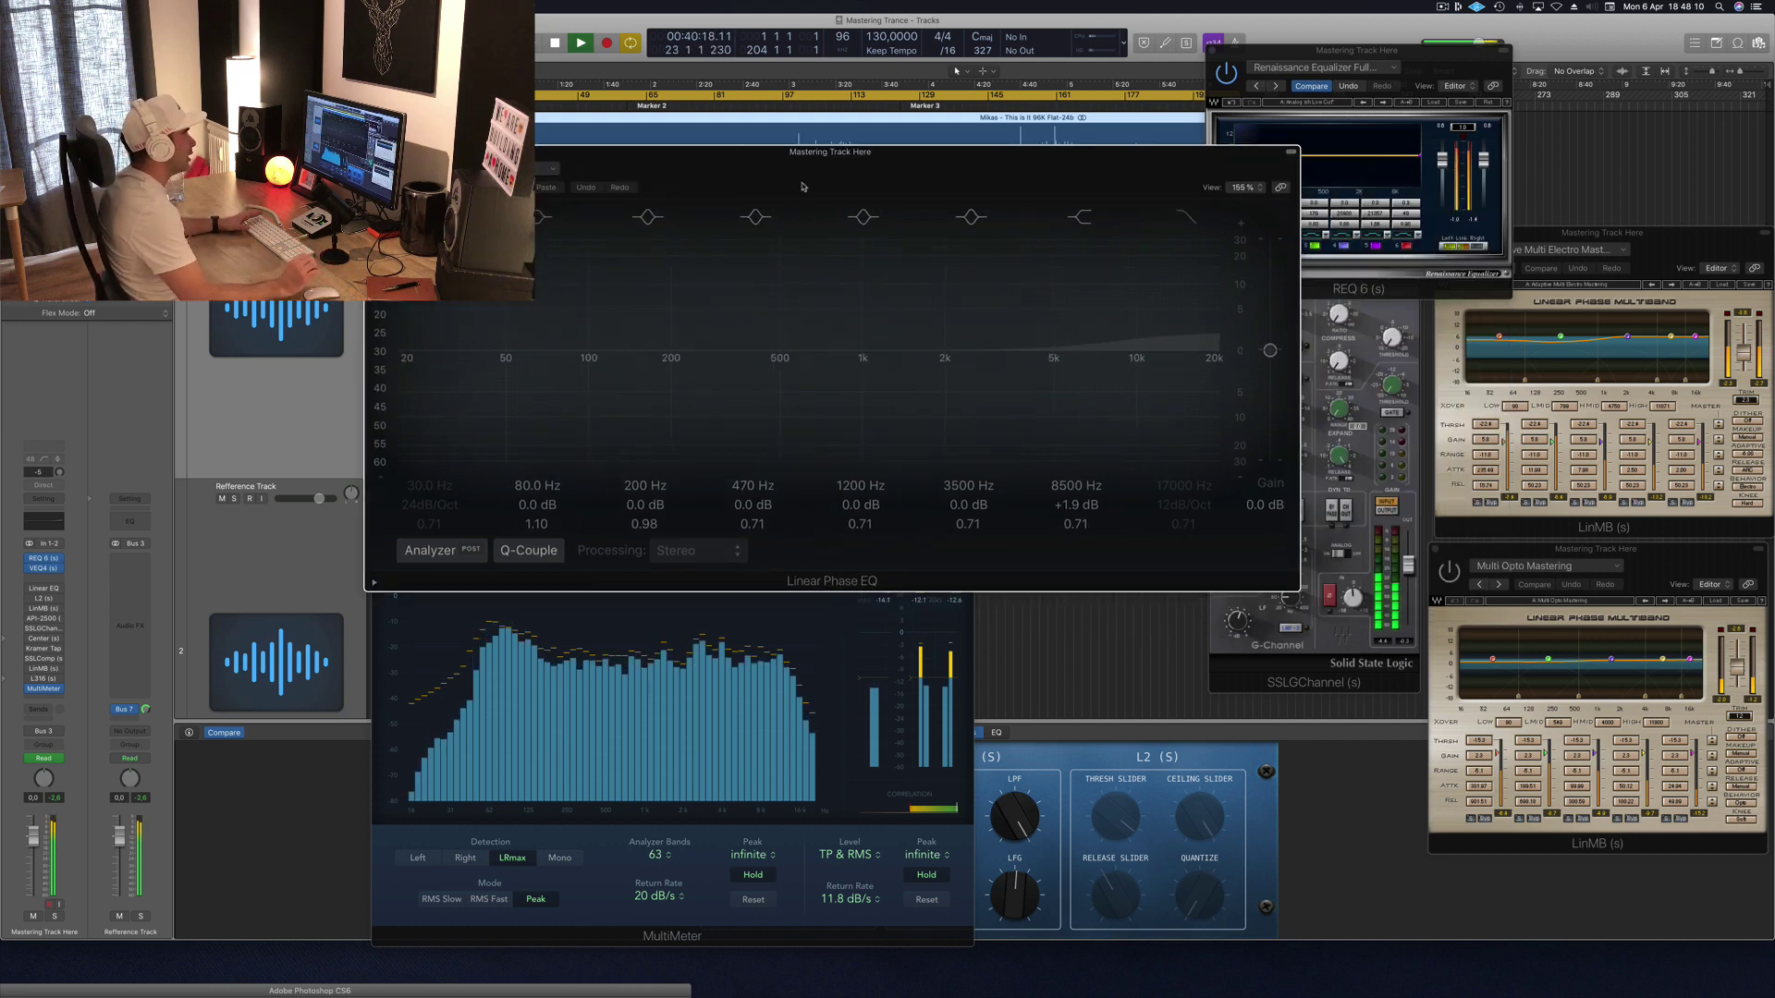
drag(802, 187, 885, 236)
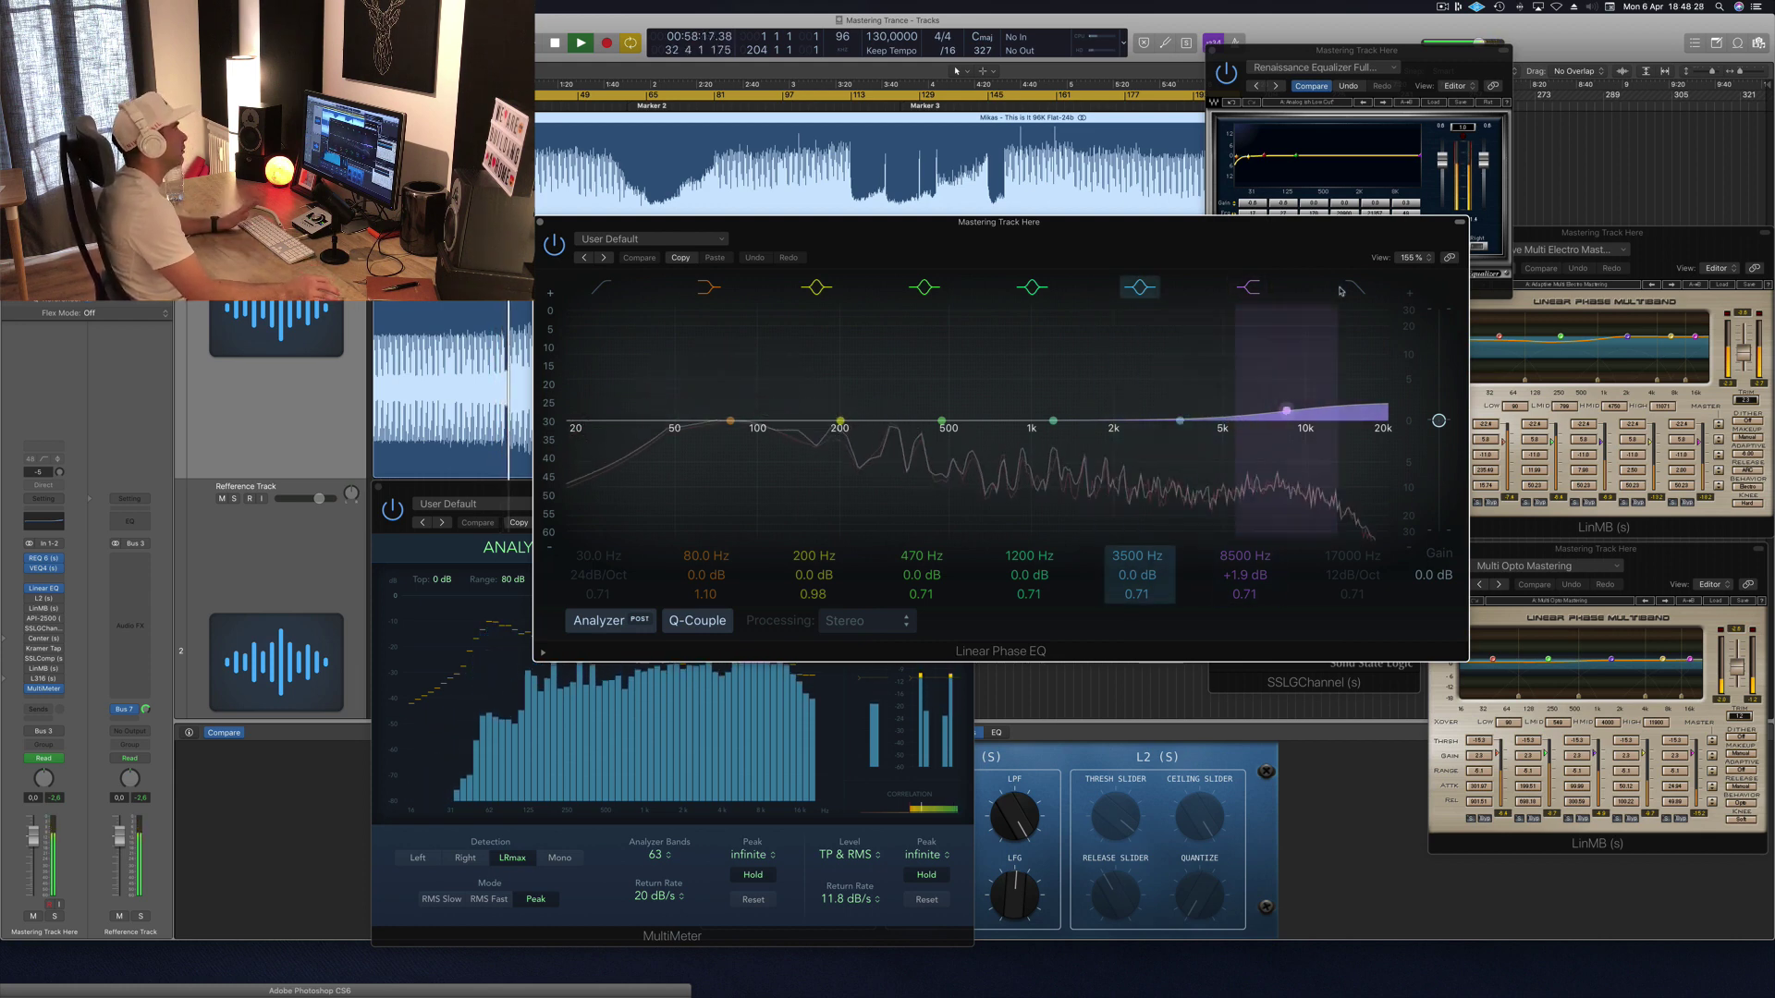
drag(1200, 243, 1244, 283)
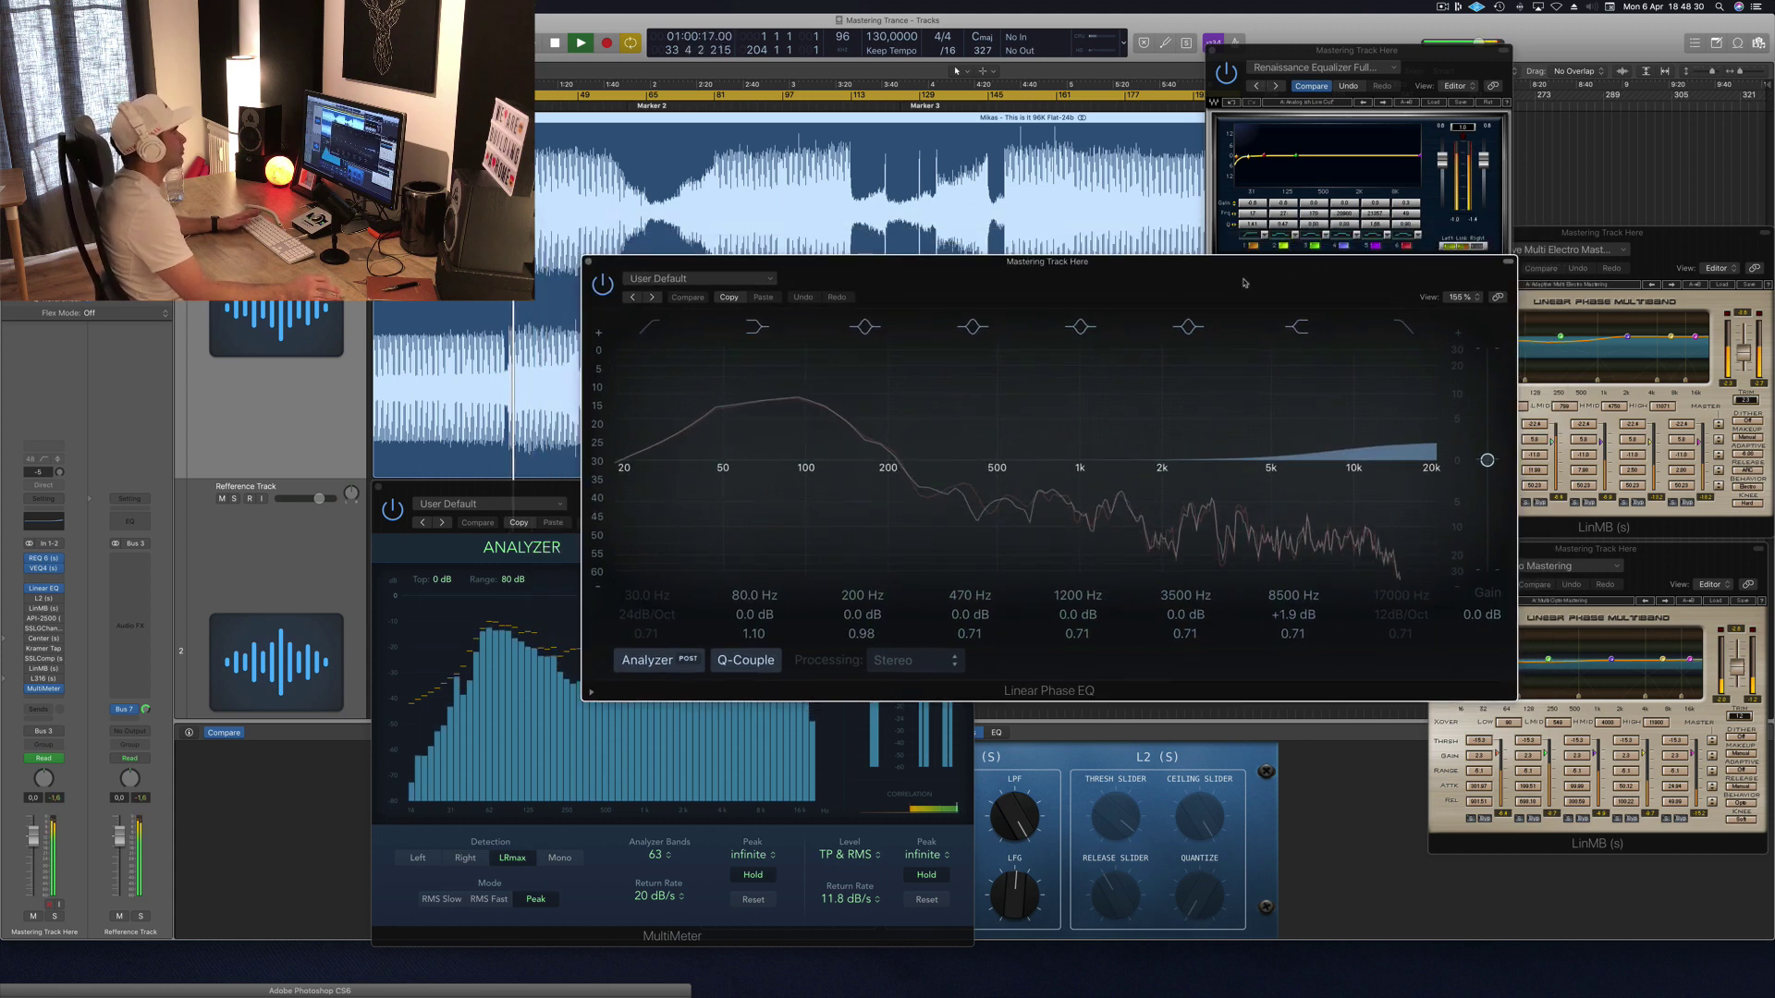
Step: Compare the playing track with the Linear Phase EQ bypassed and active, leave it on and close its window
click(602, 285)
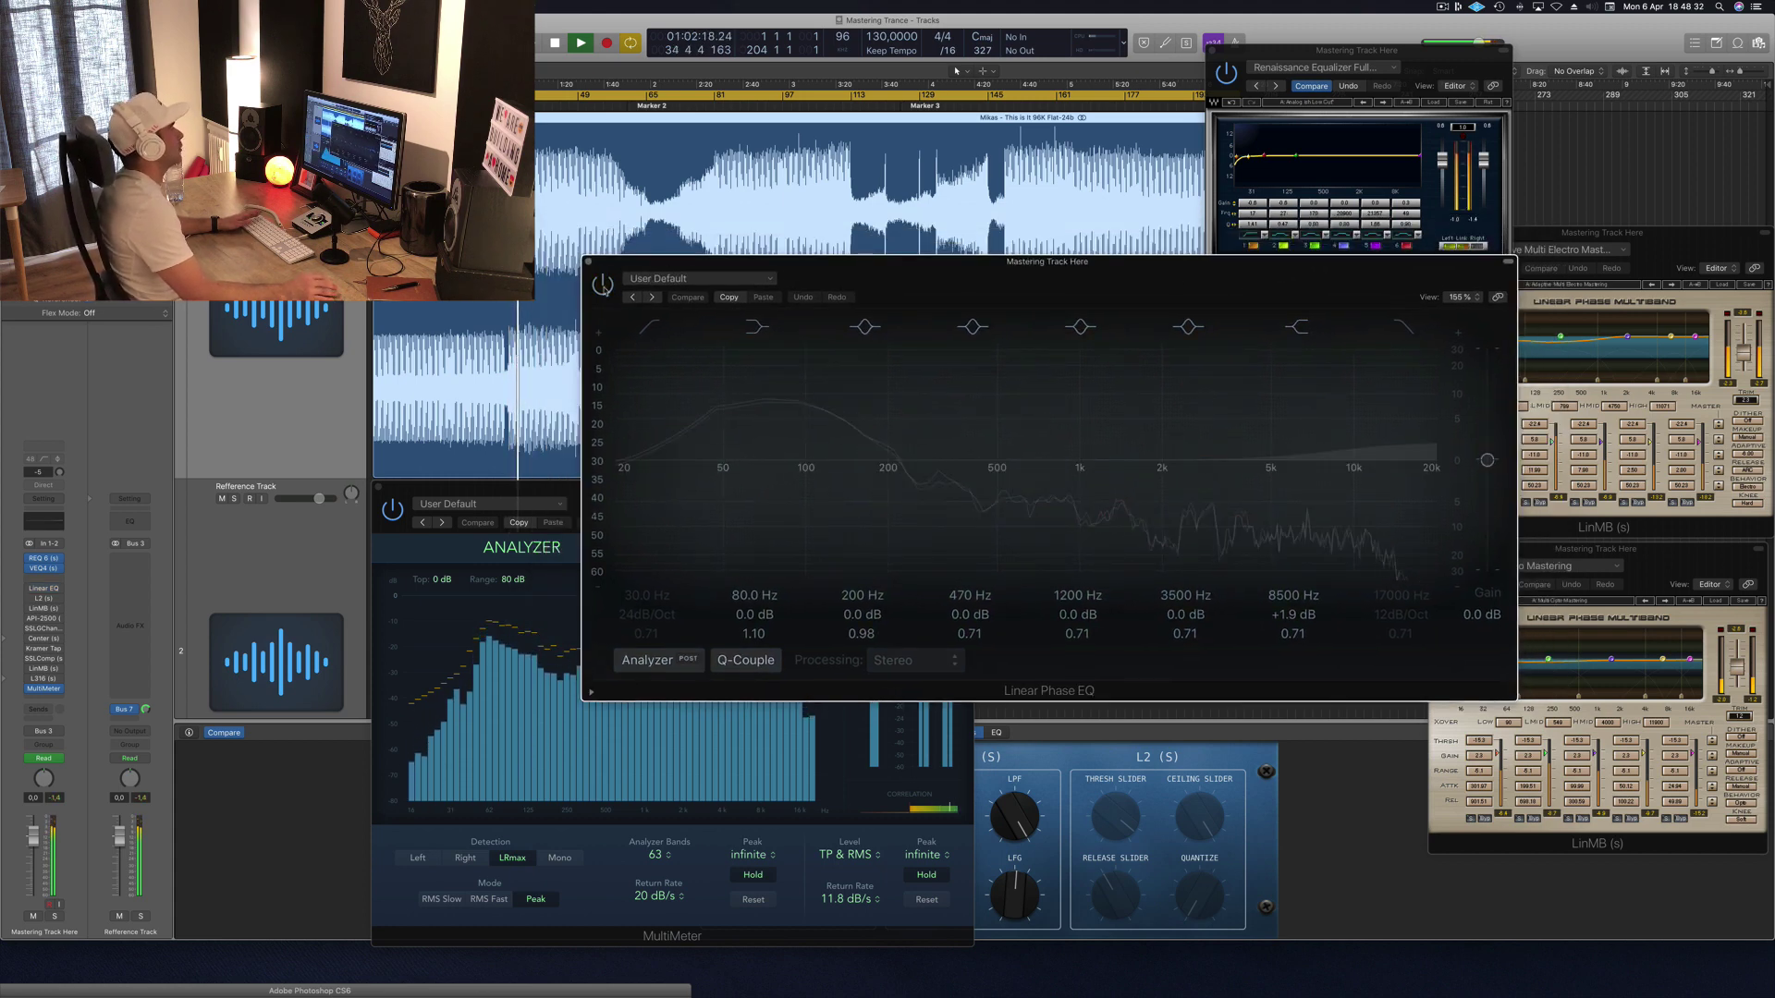
click(601, 284)
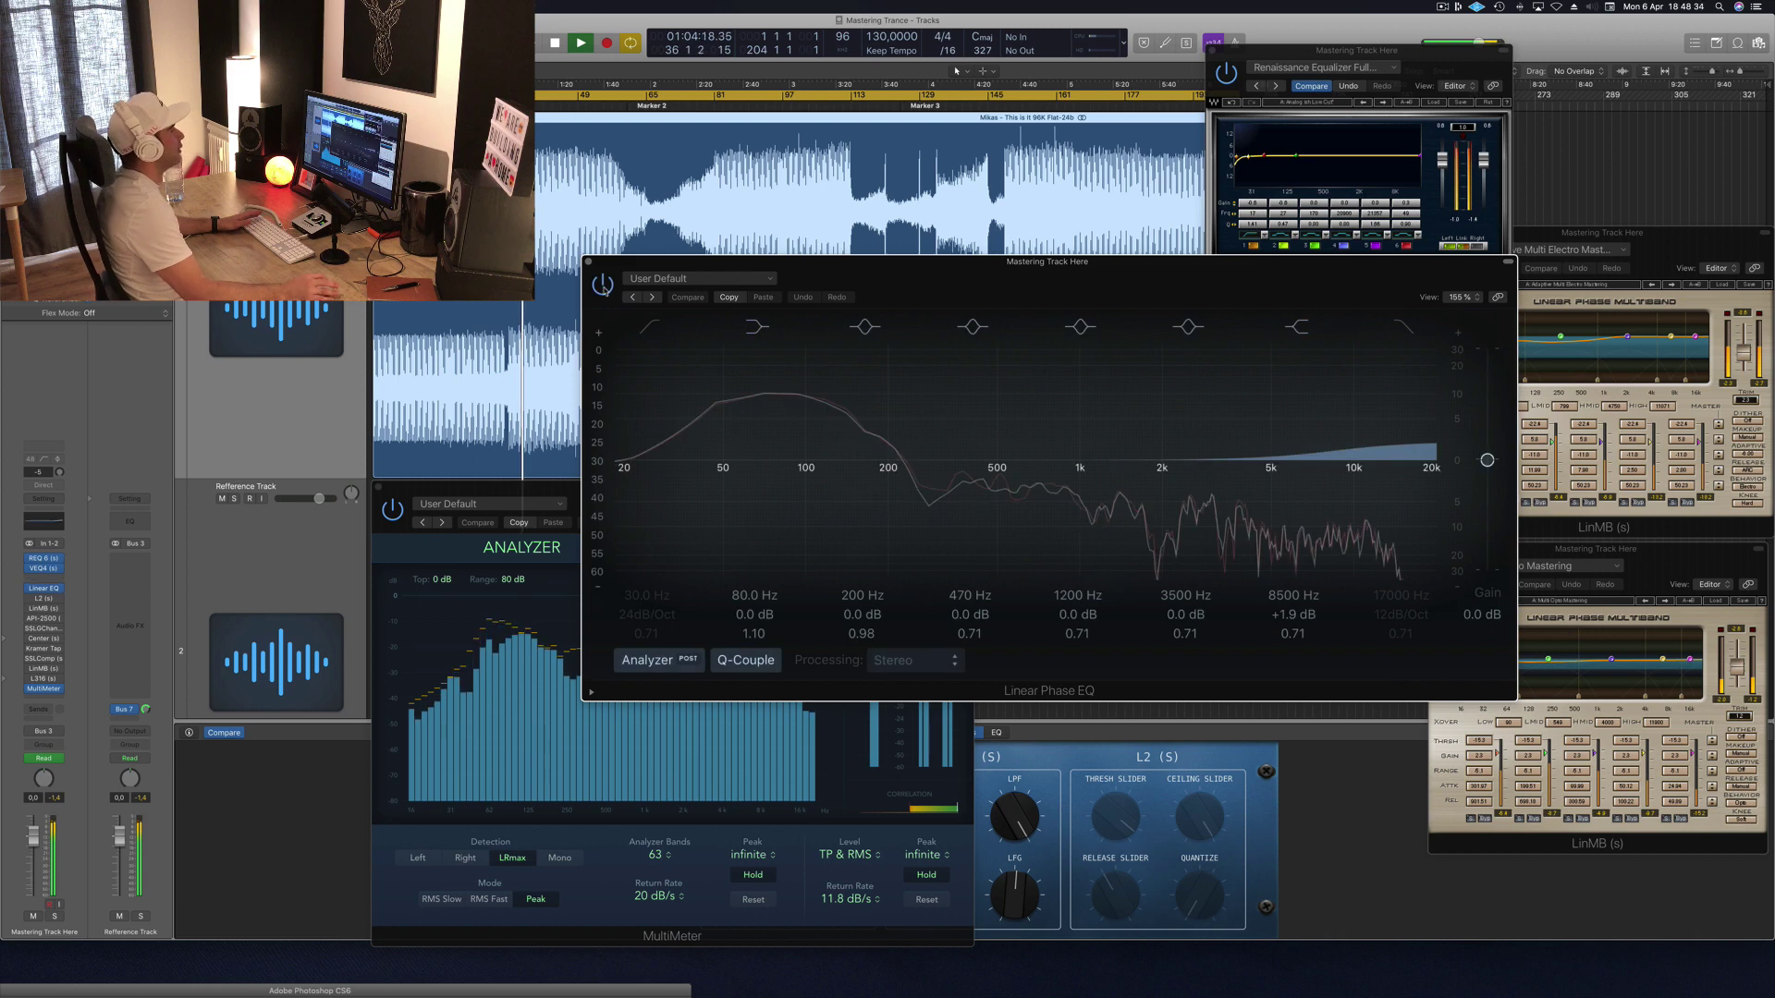
drag(1226, 277, 1058, 342)
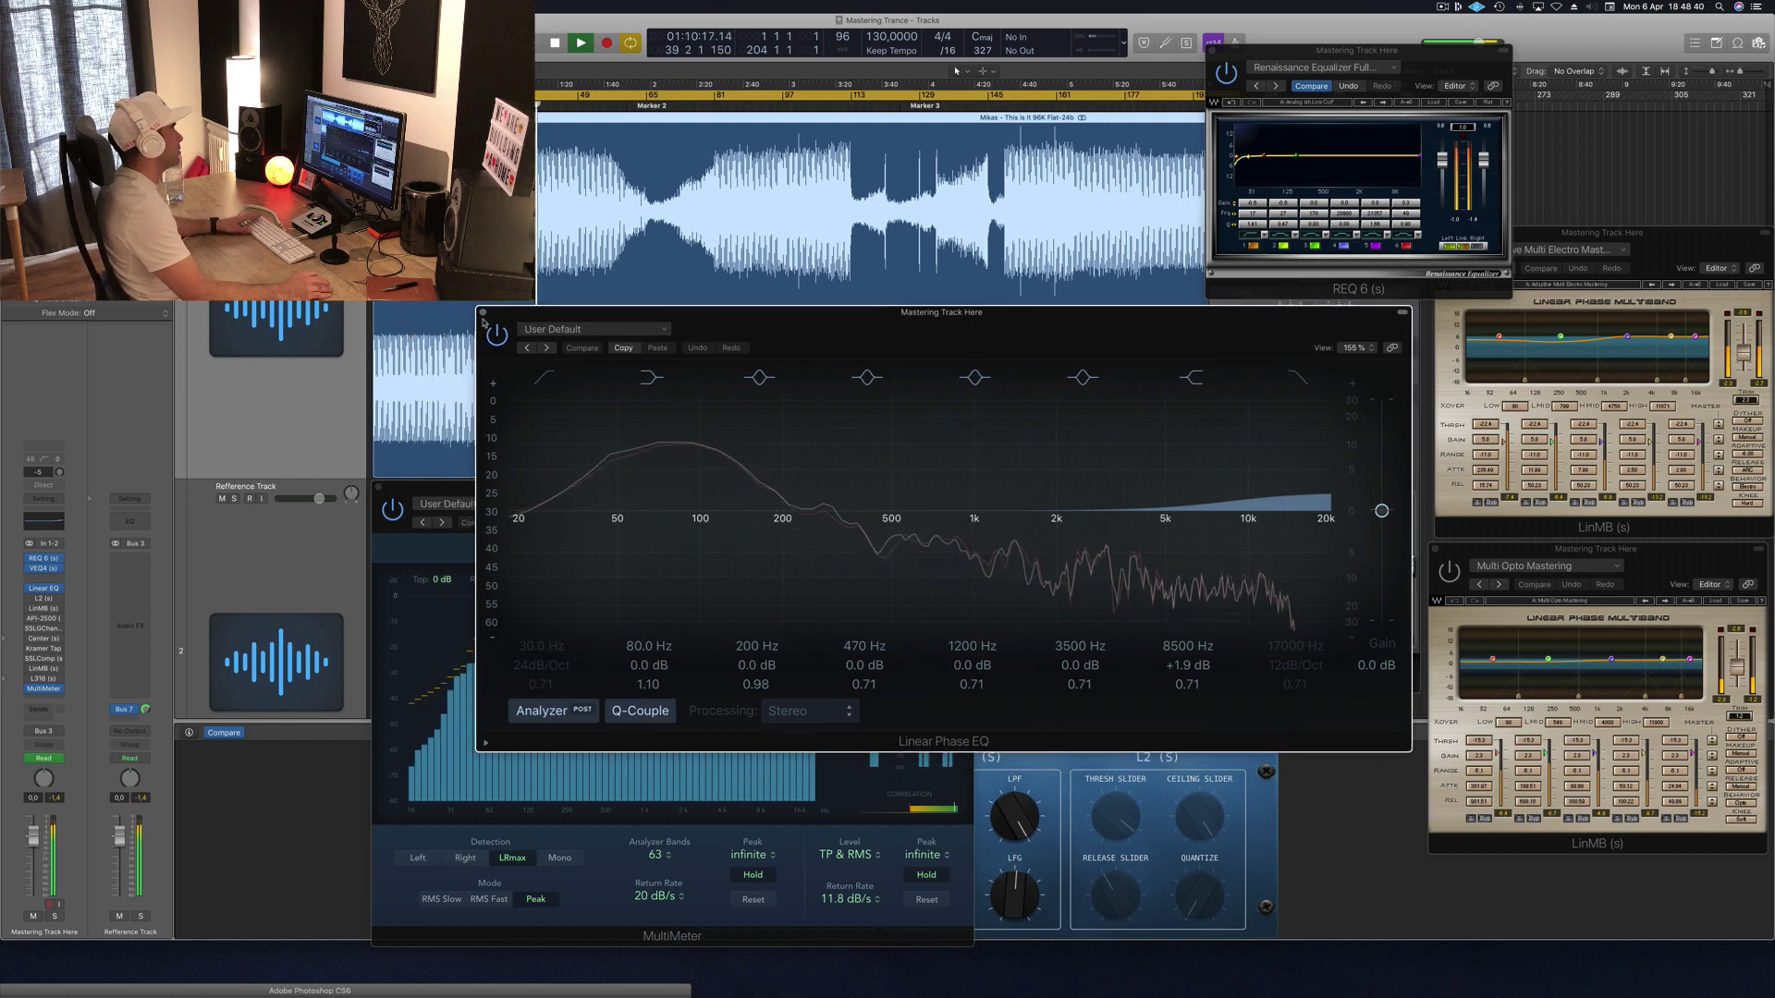
key(super+w)
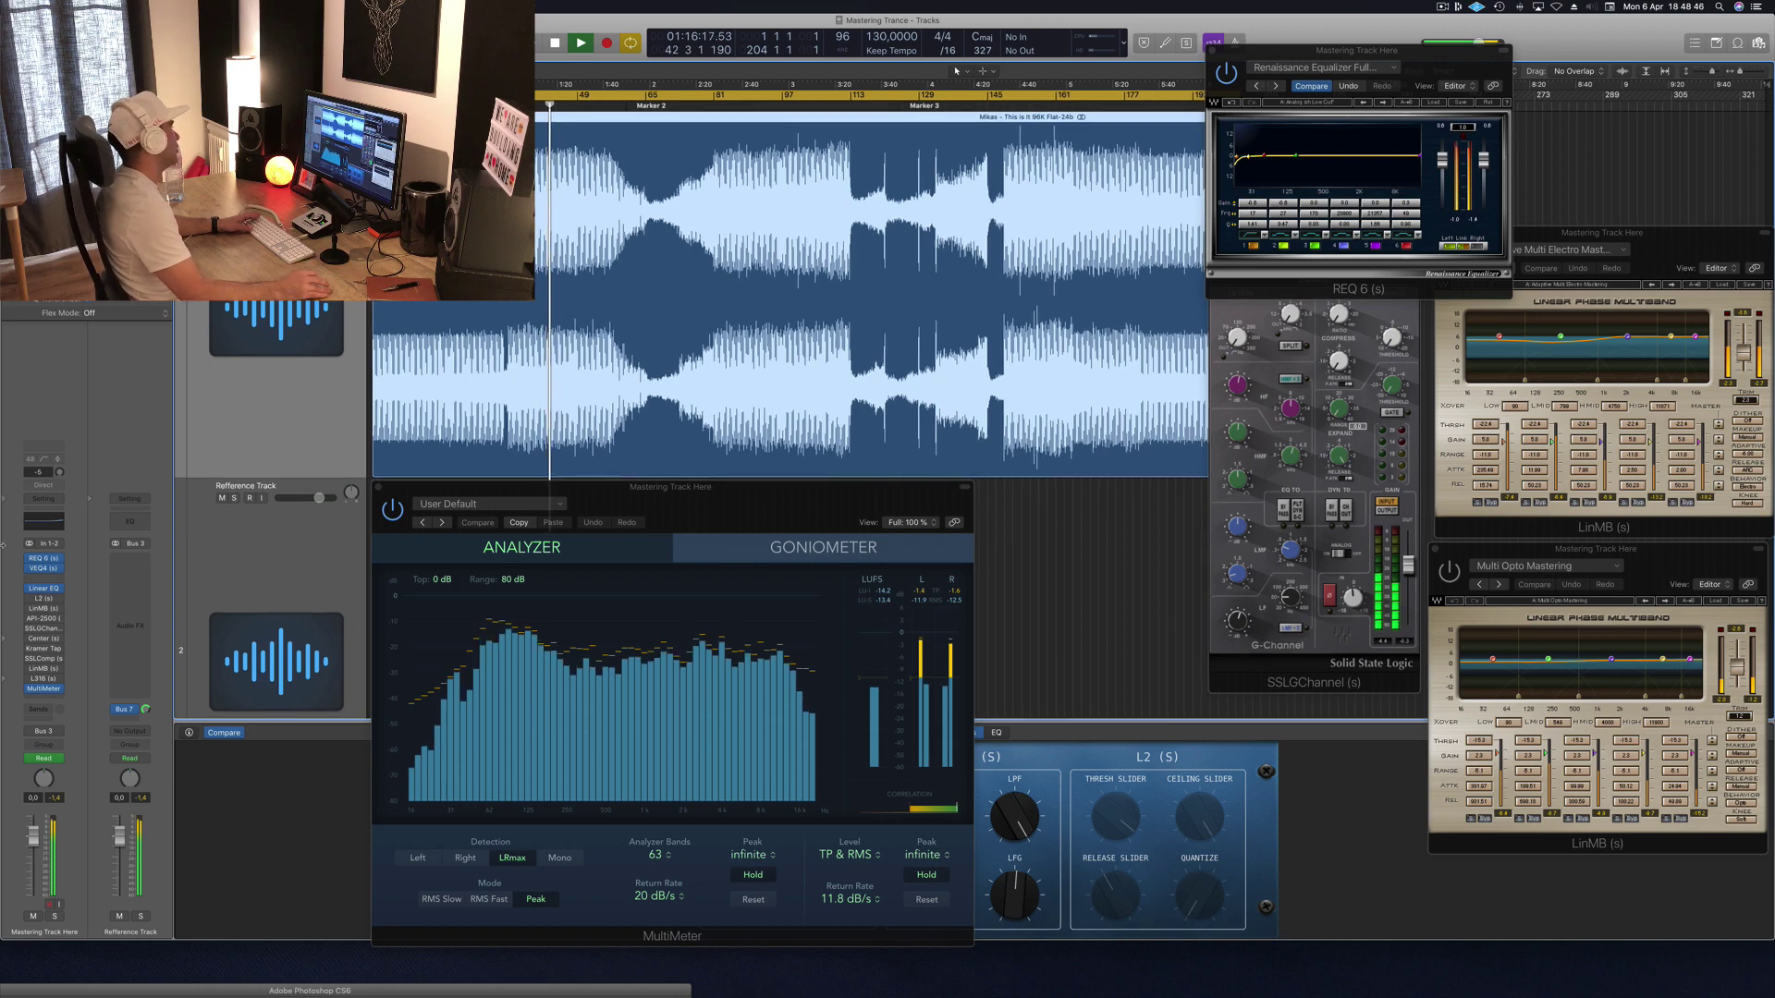
Step: Open the L2 limiter on the mastering track and place its window directly below REQ 6
click(44, 601)
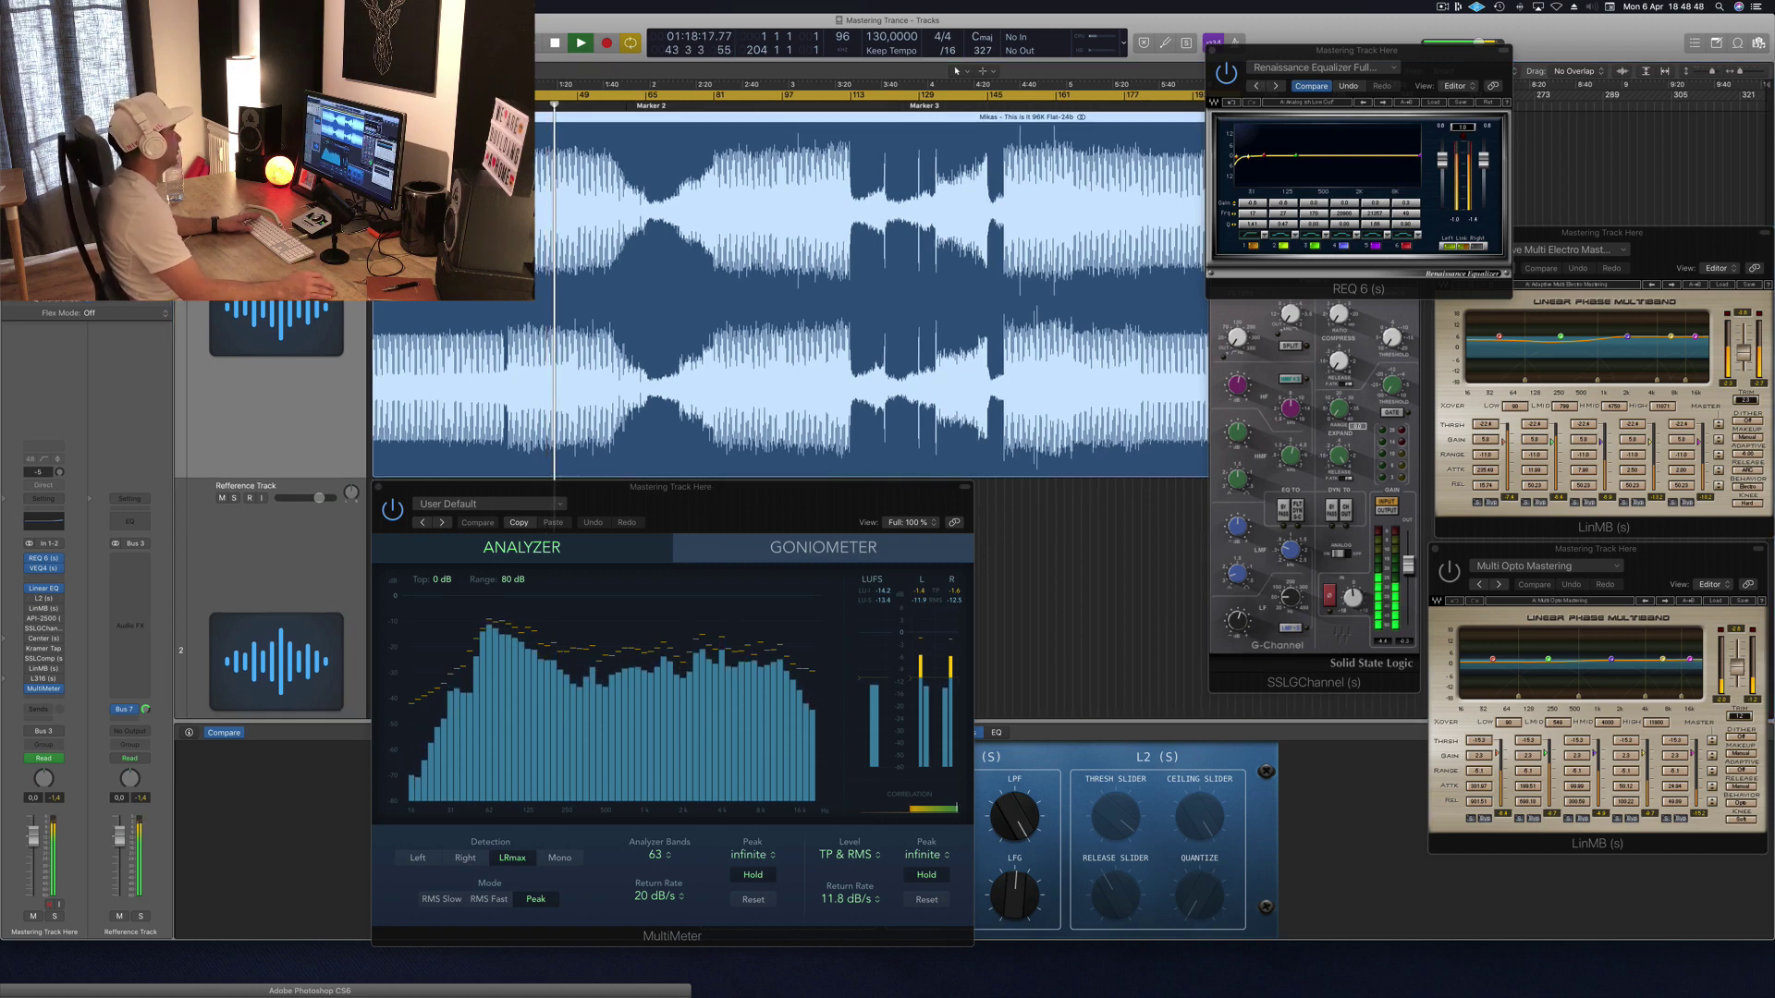
drag(1172, 352, 1413, 342)
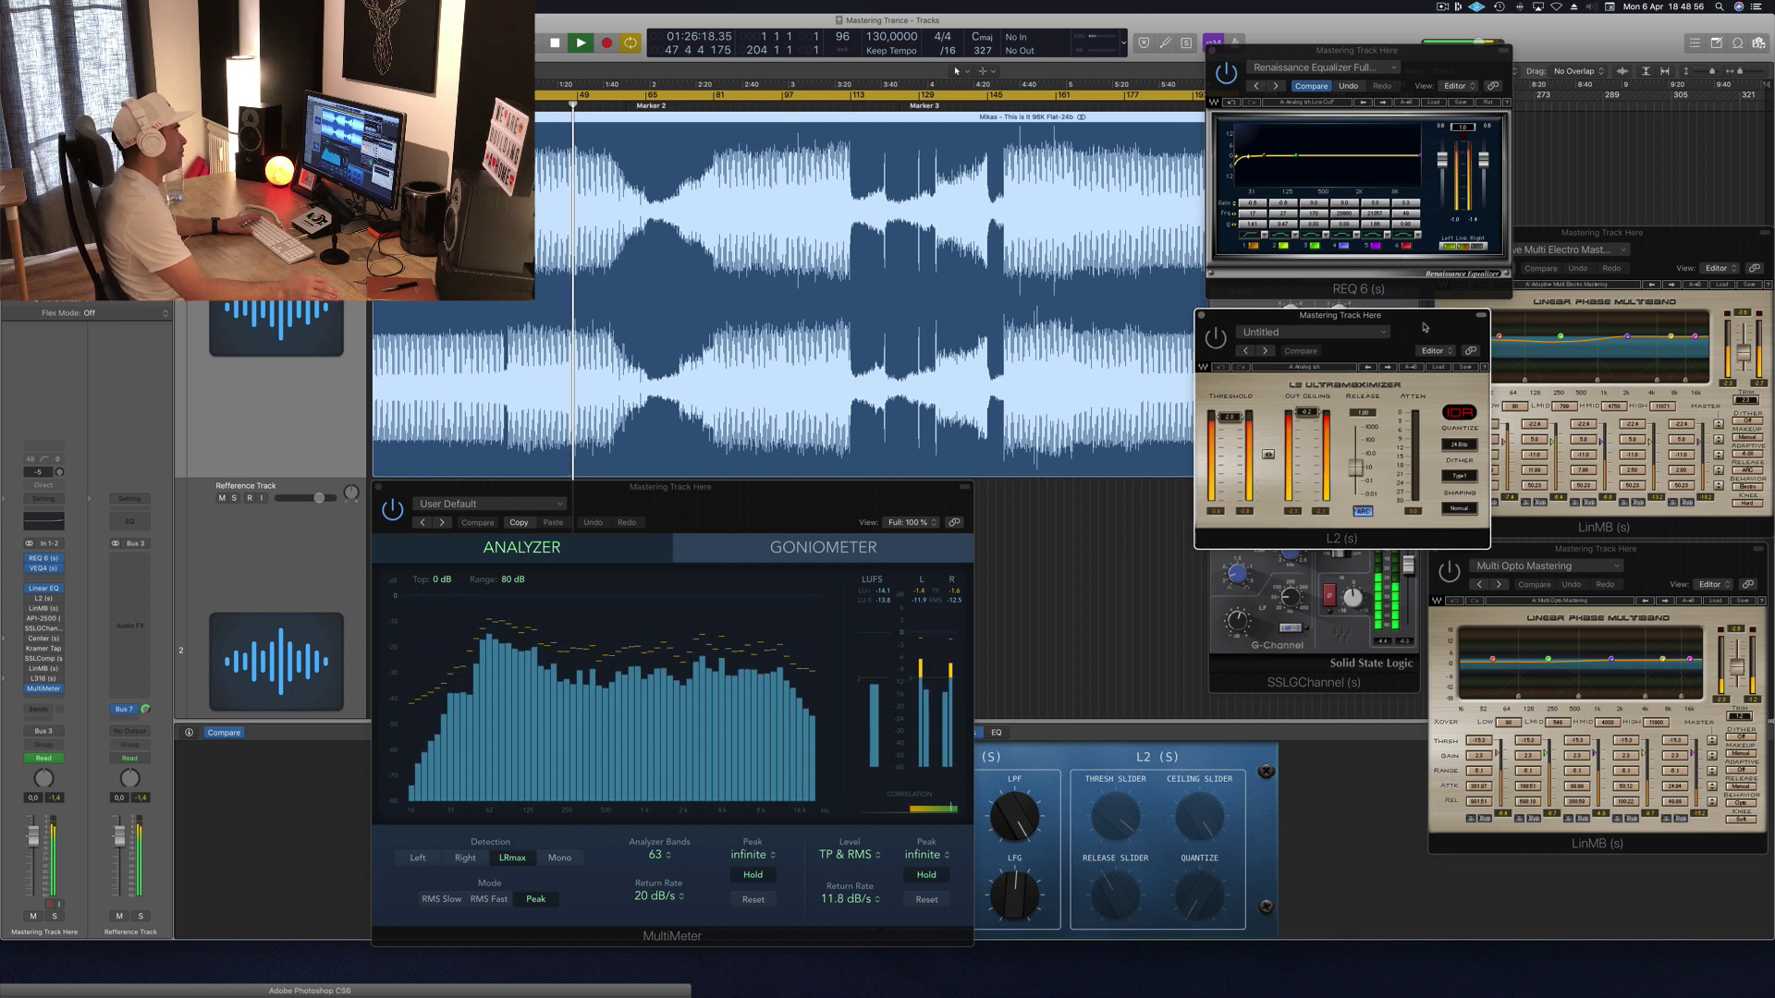
drag(1425, 328, 1436, 315)
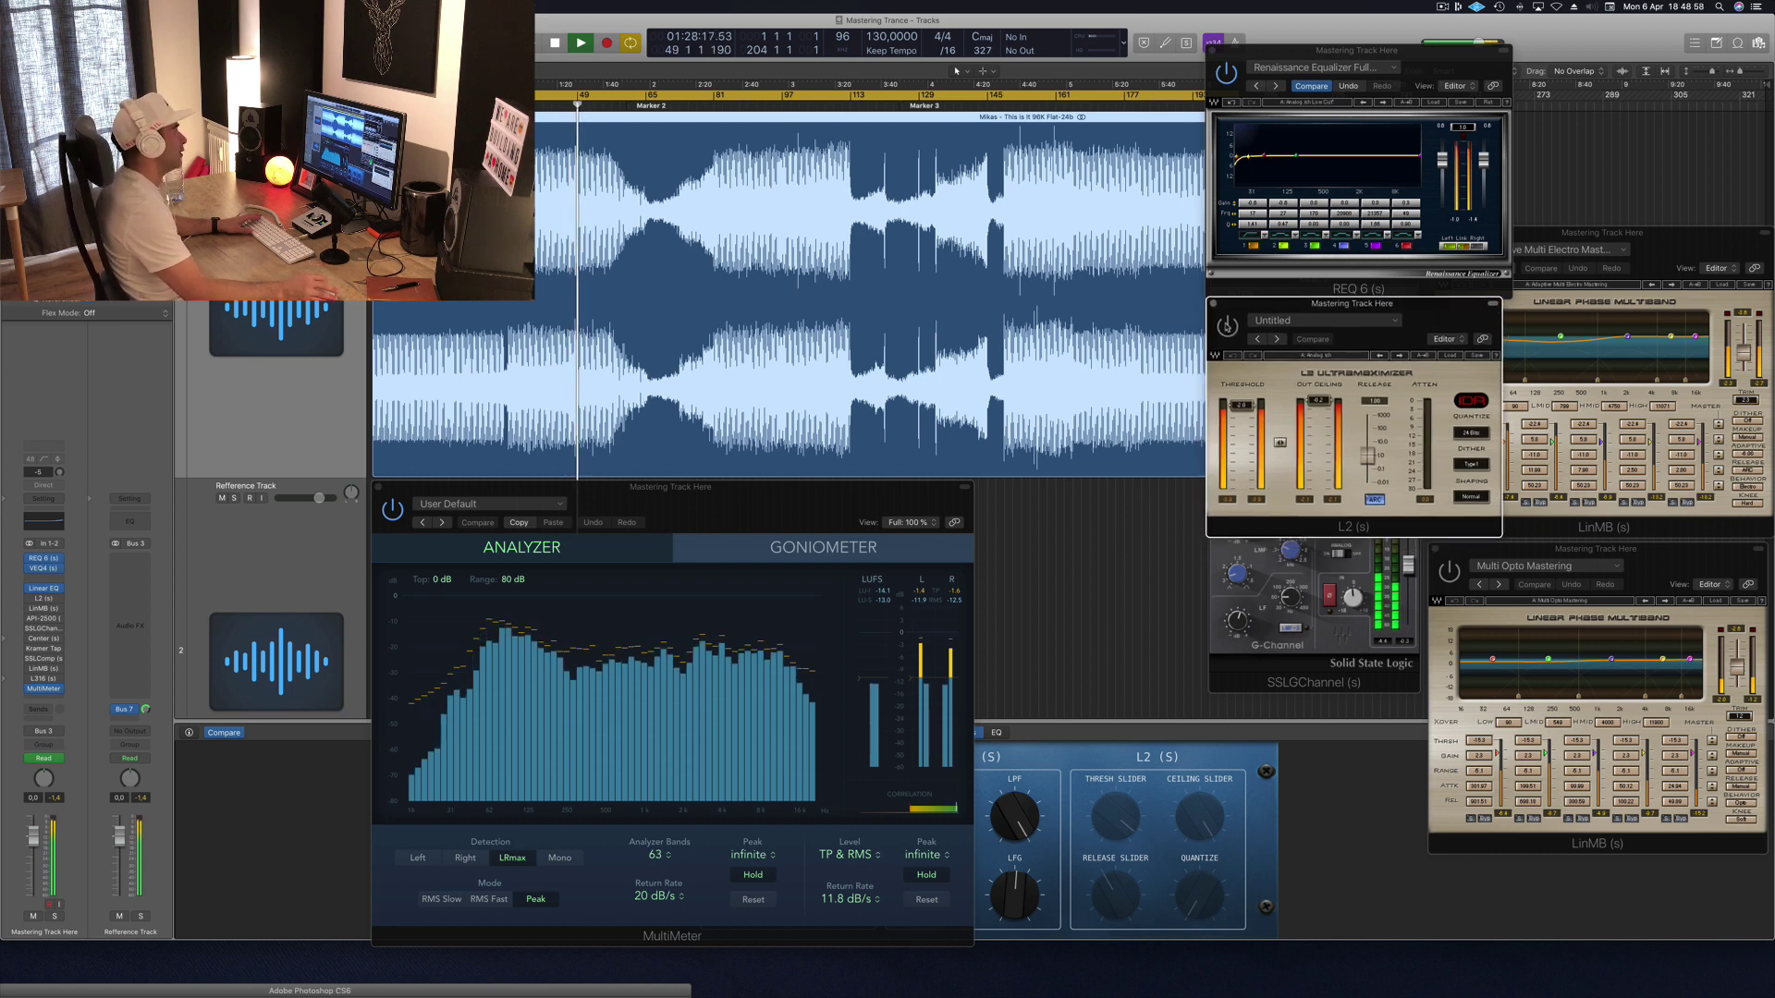
Step: Stop playback and return the playhead to about bar 48, just before Marker 2, briefly replaying from there
key(space)
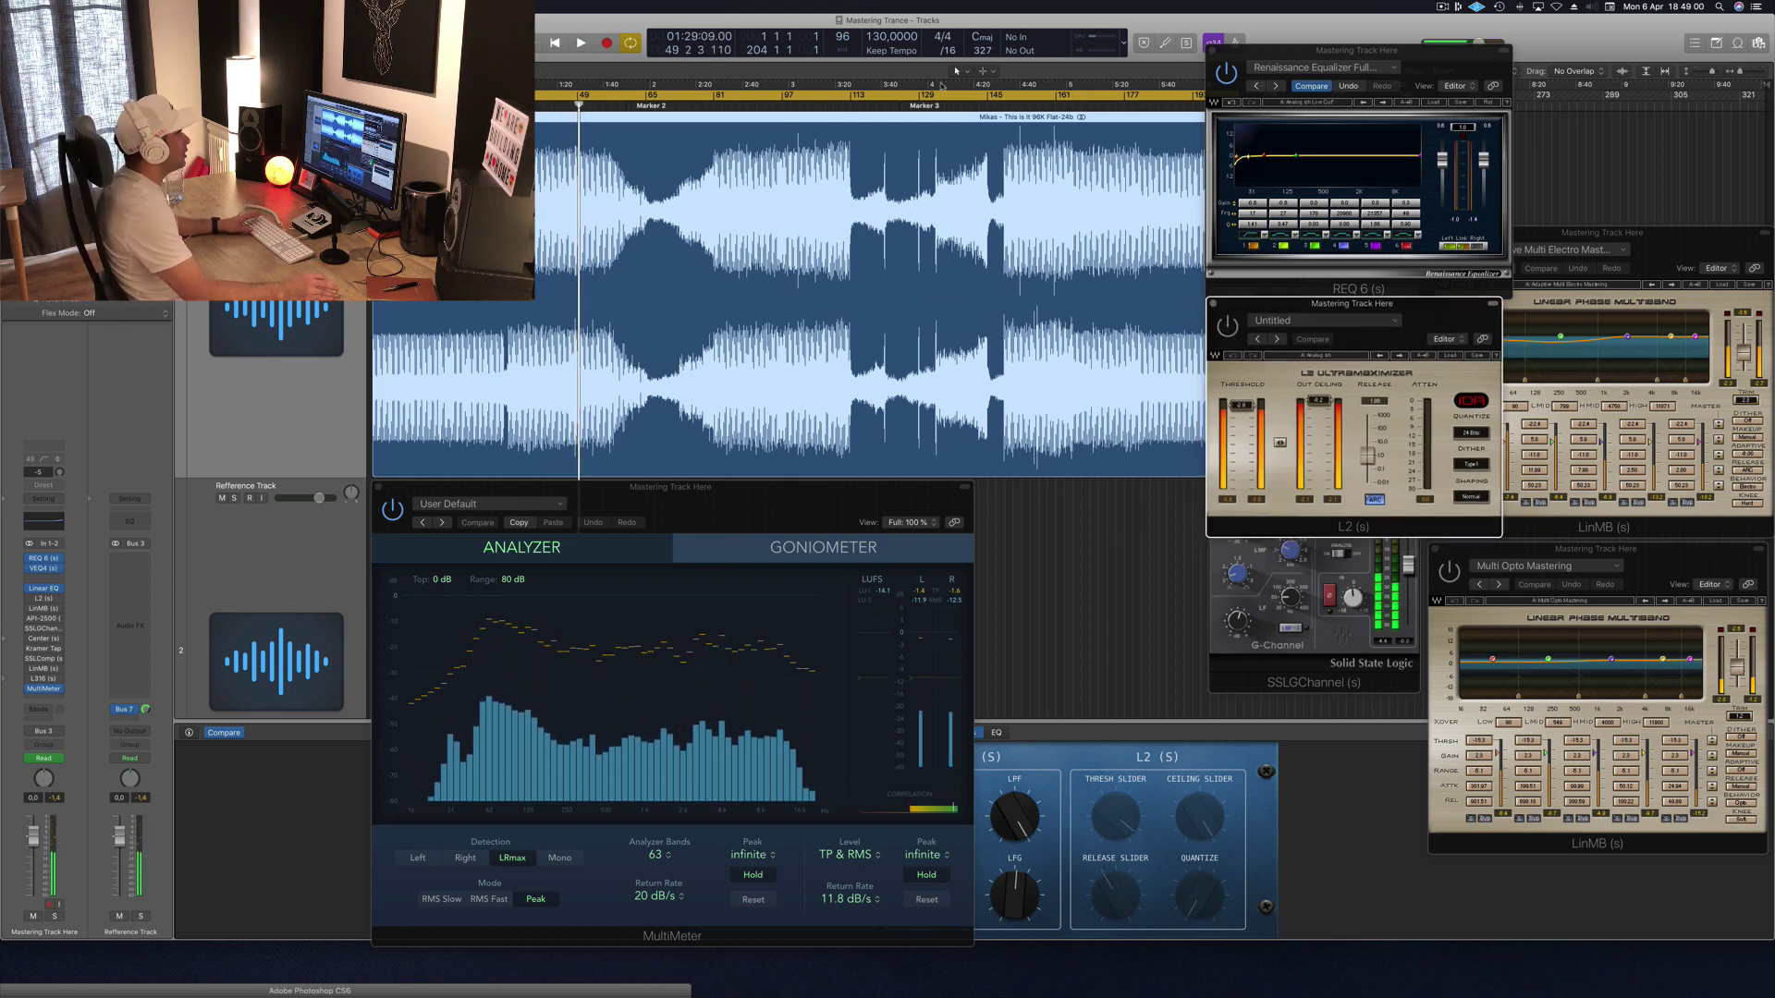
key(space)
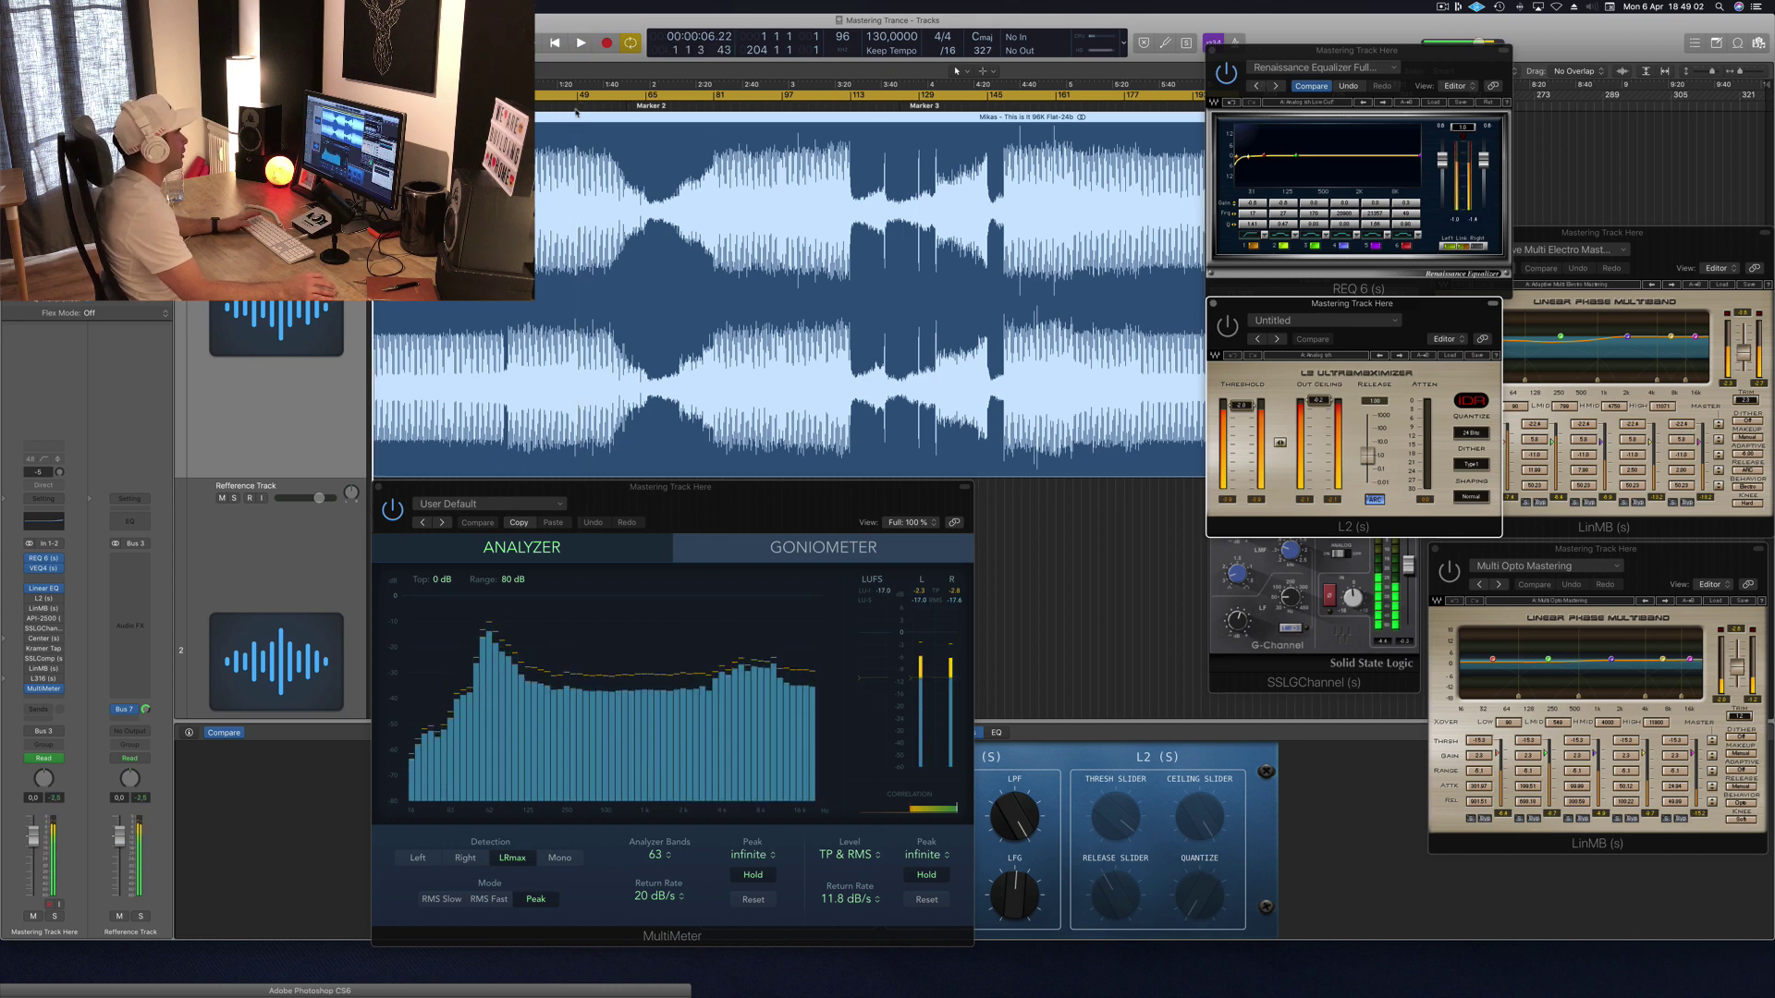
click(584, 100)
click(574, 106)
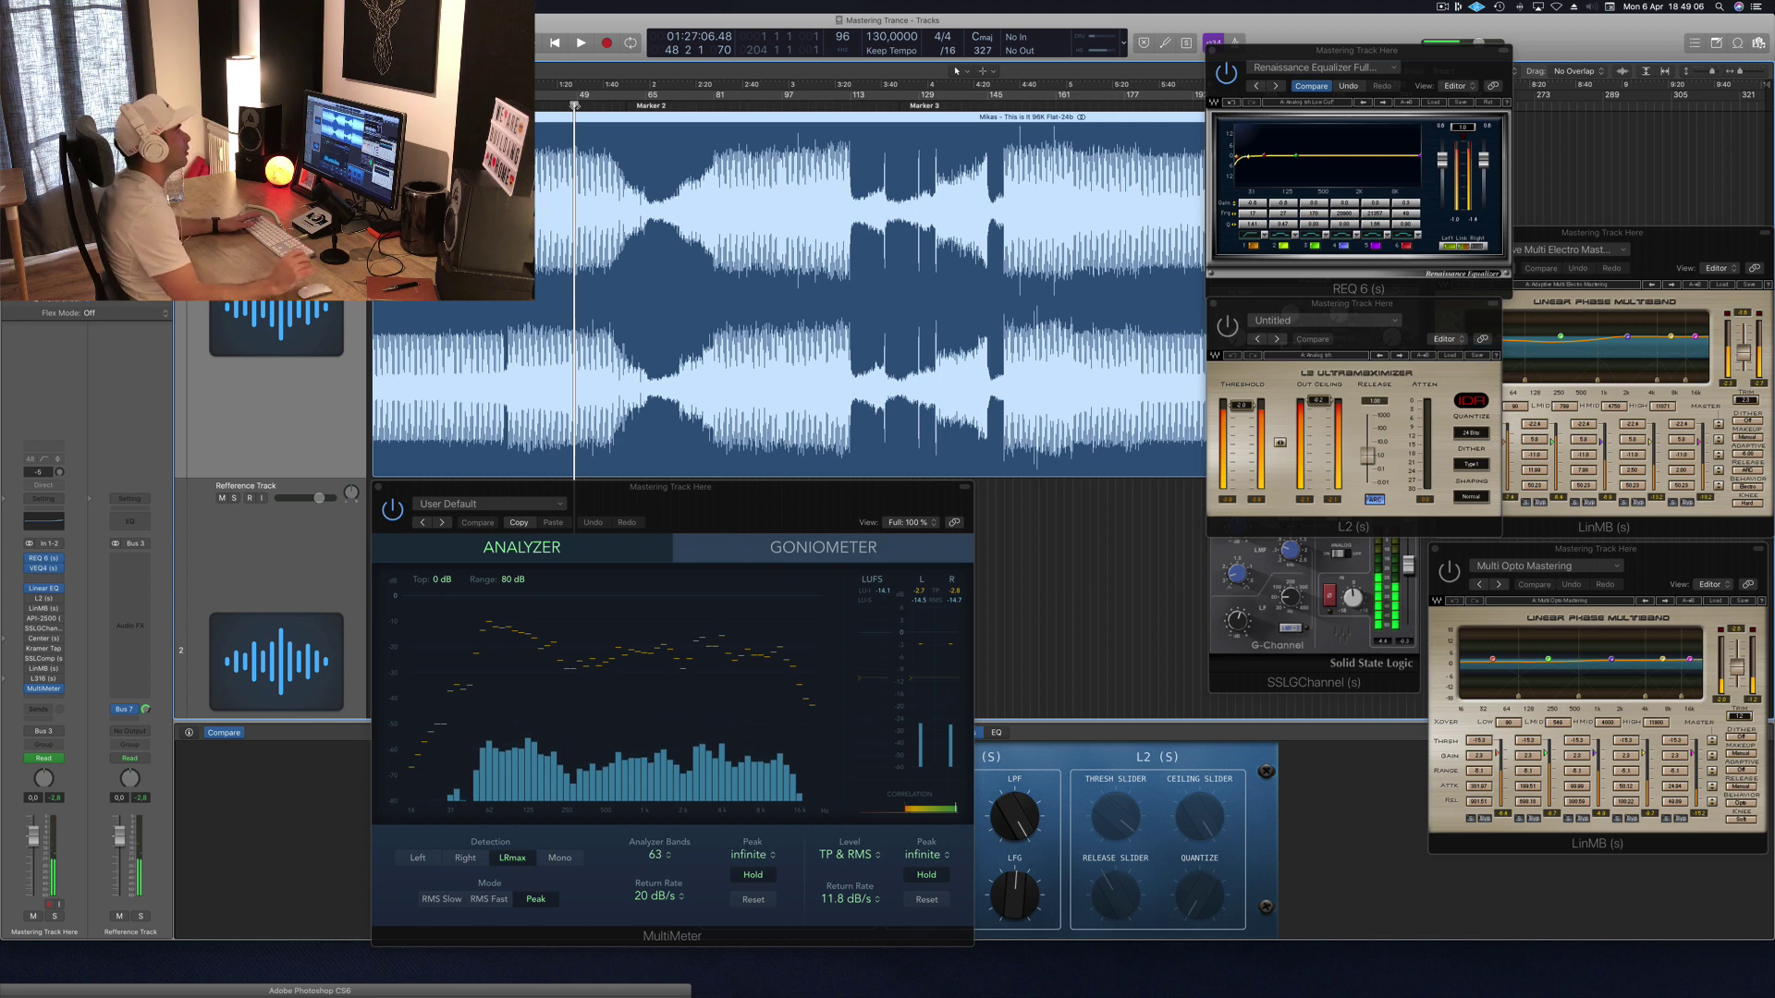
key(space)
key(space)
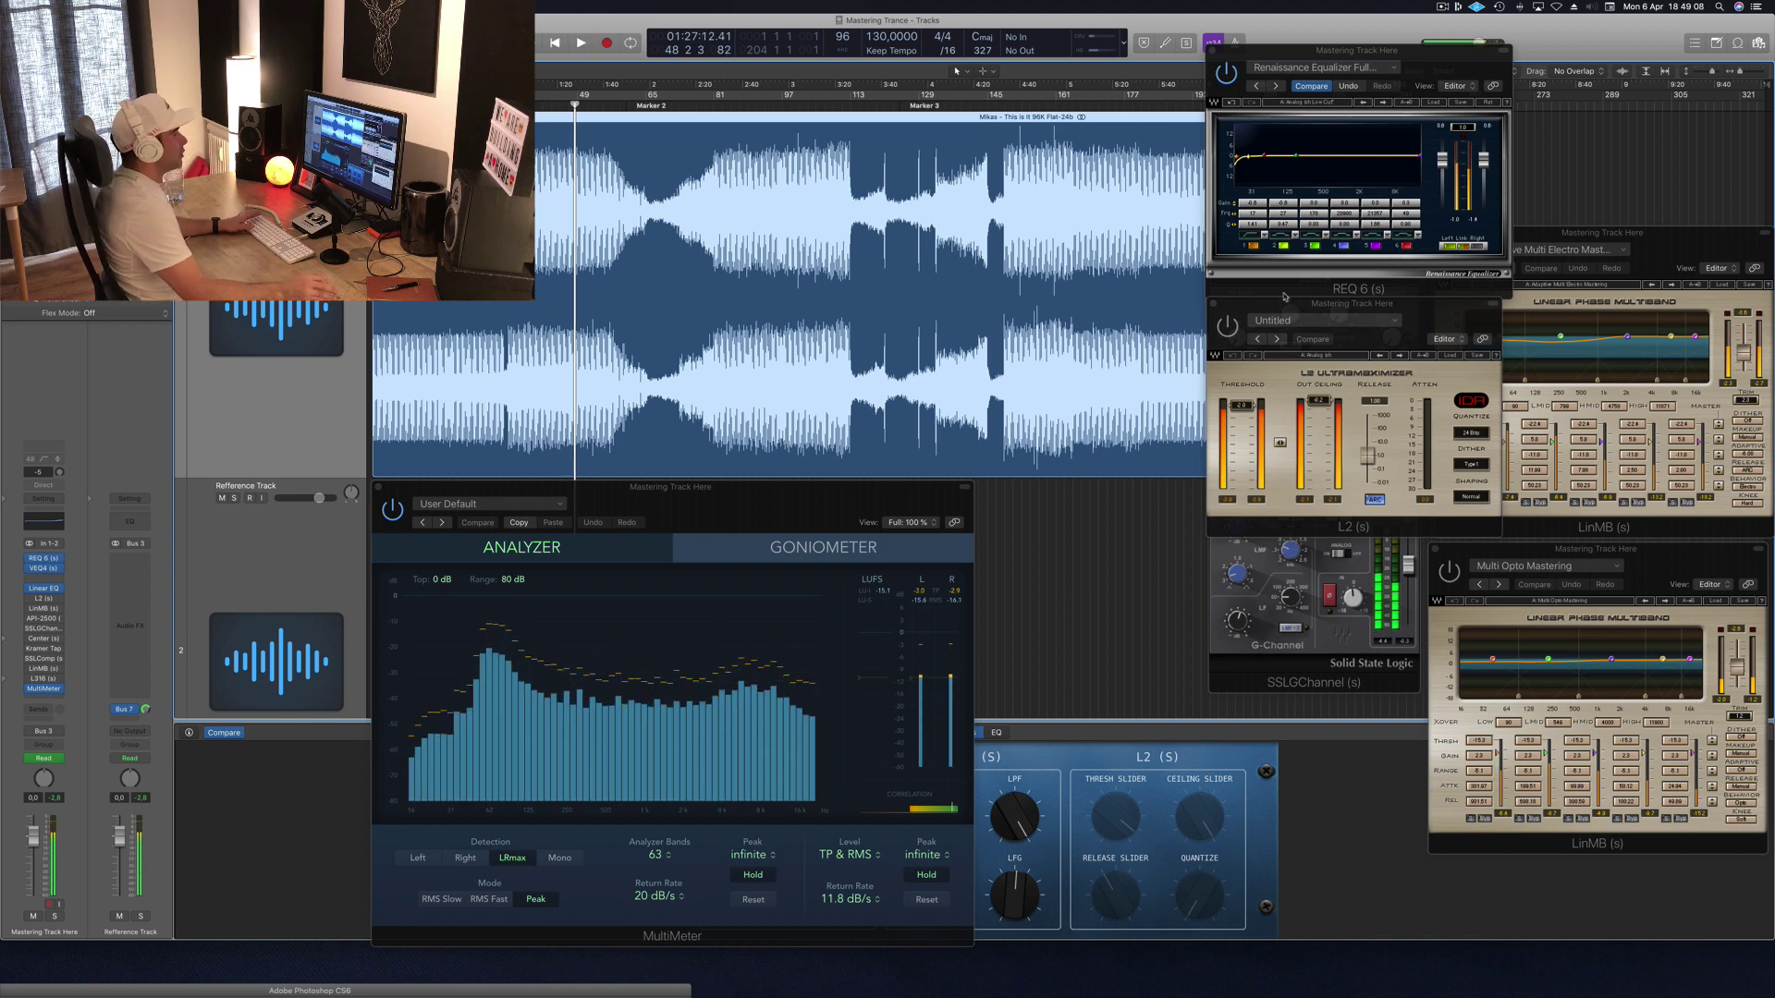
Step: Switch on the L2 limiter, play the track through it and skip ahead to the section after the first breakdown
click(1226, 377)
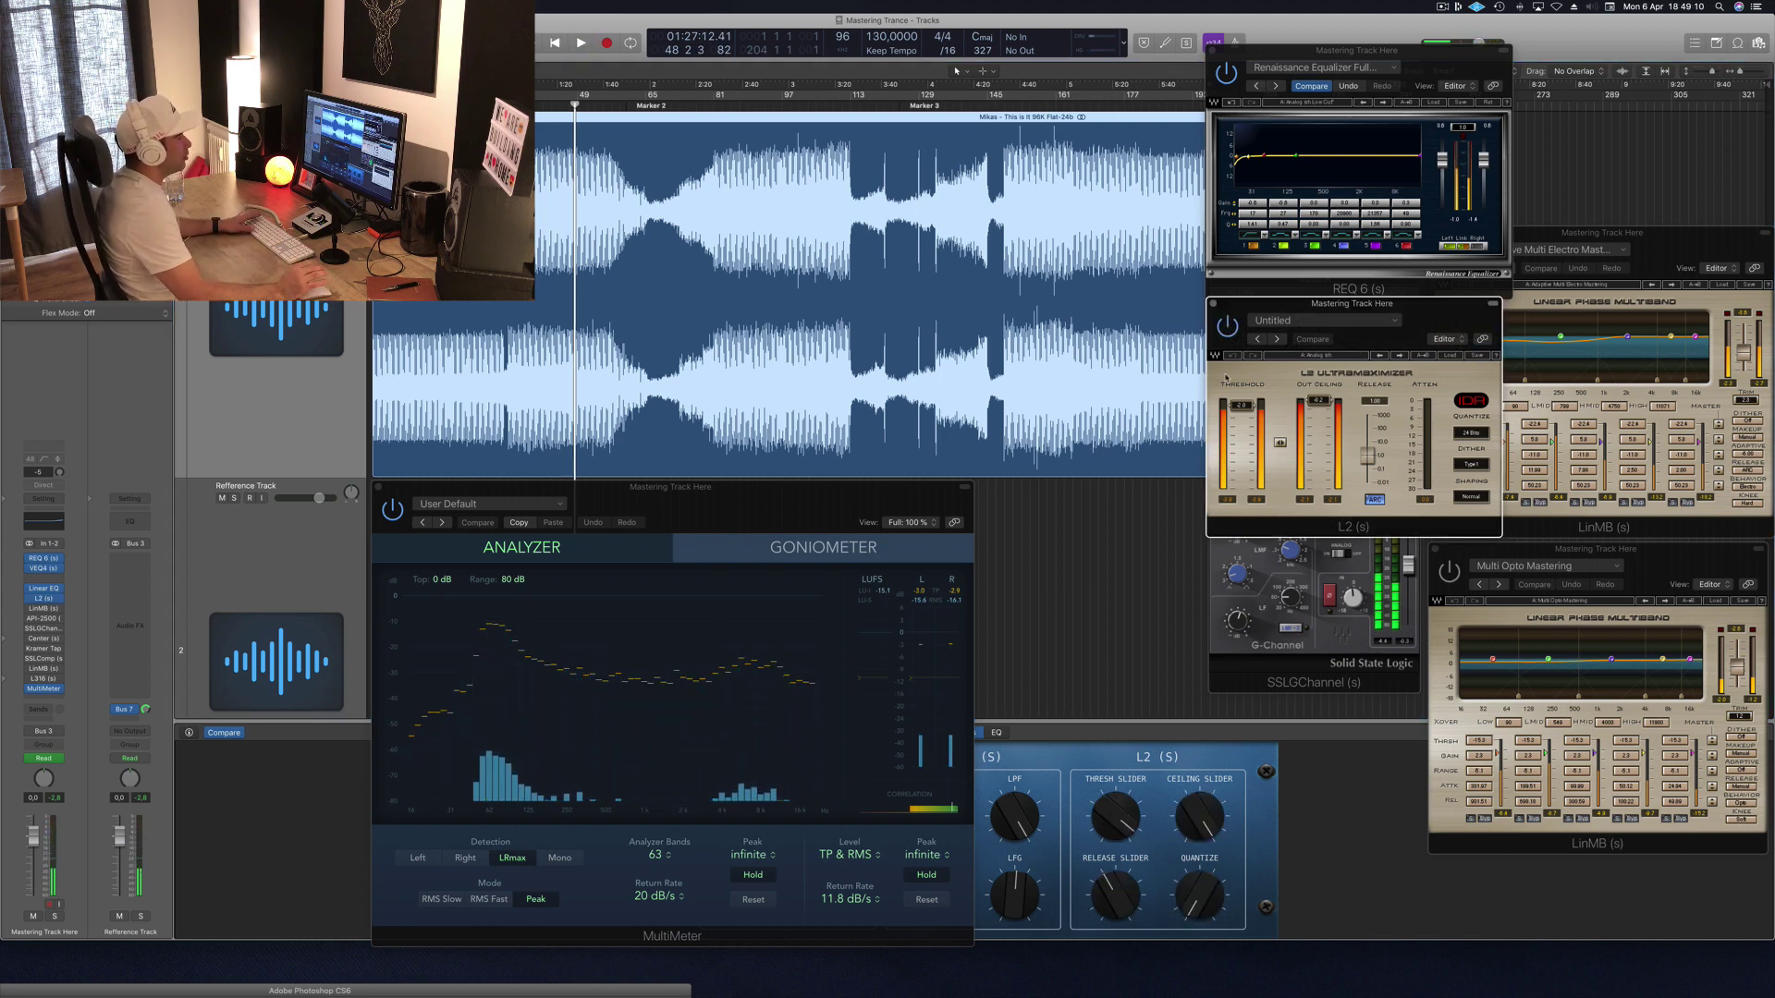
key(space)
key(space)
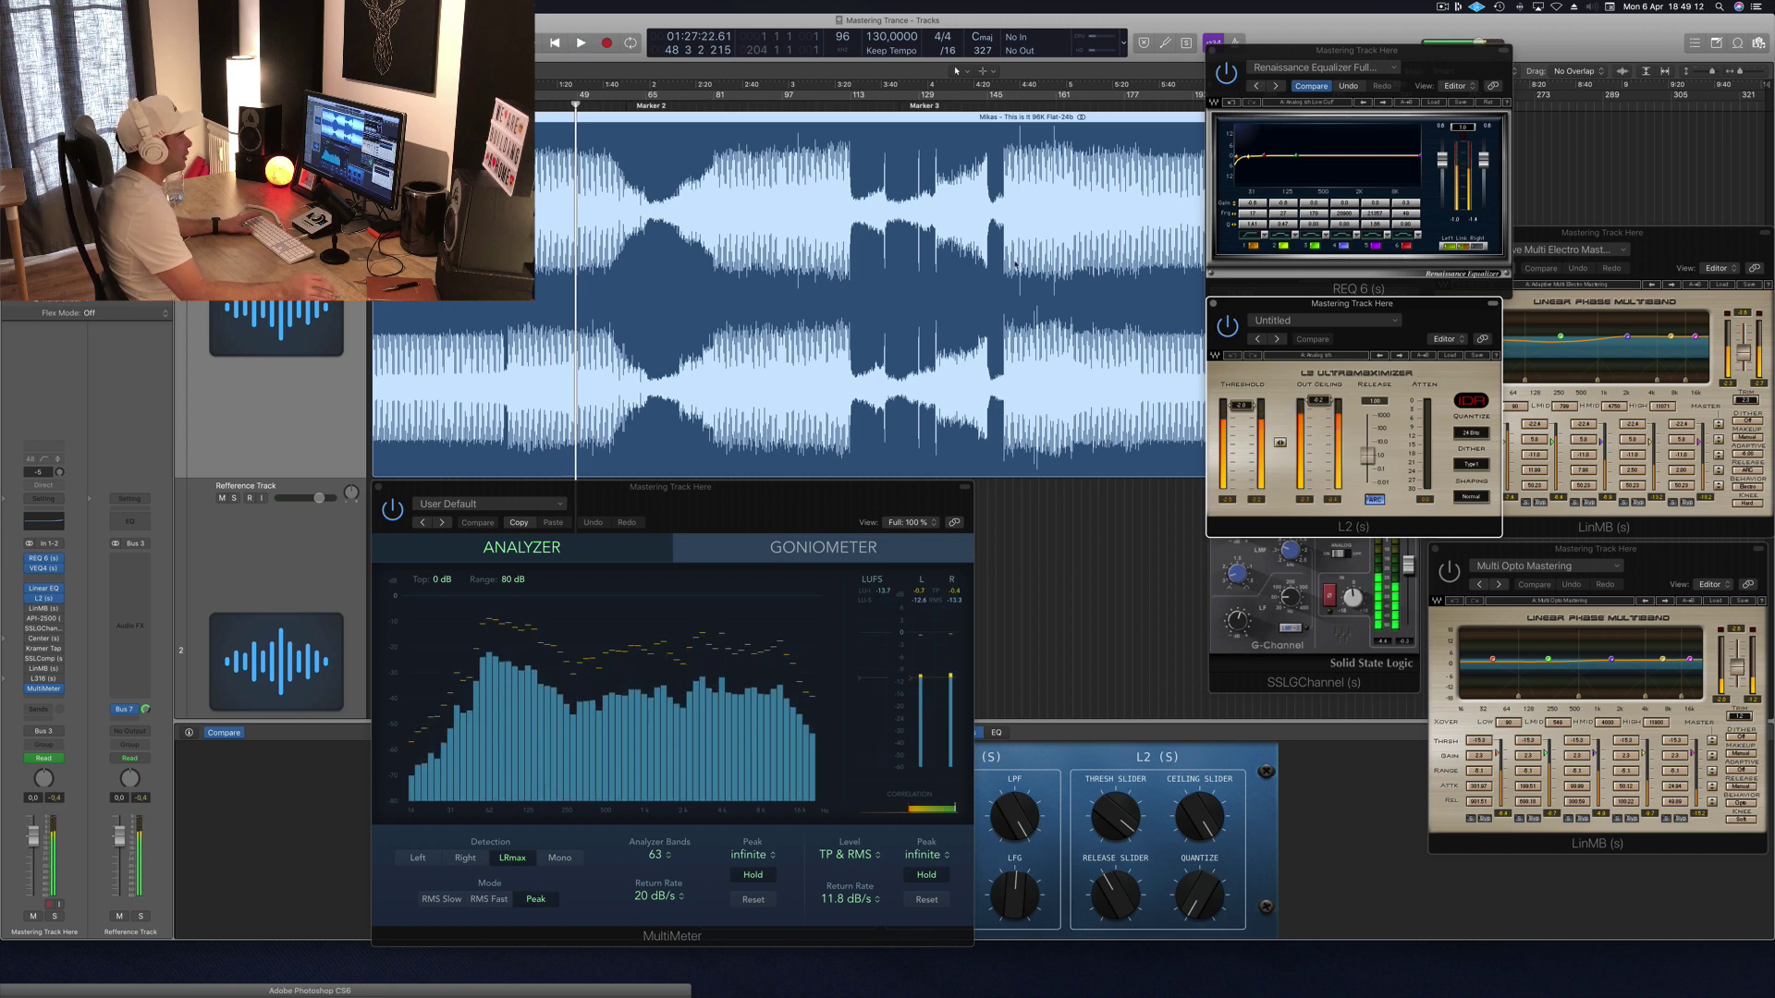
key(space)
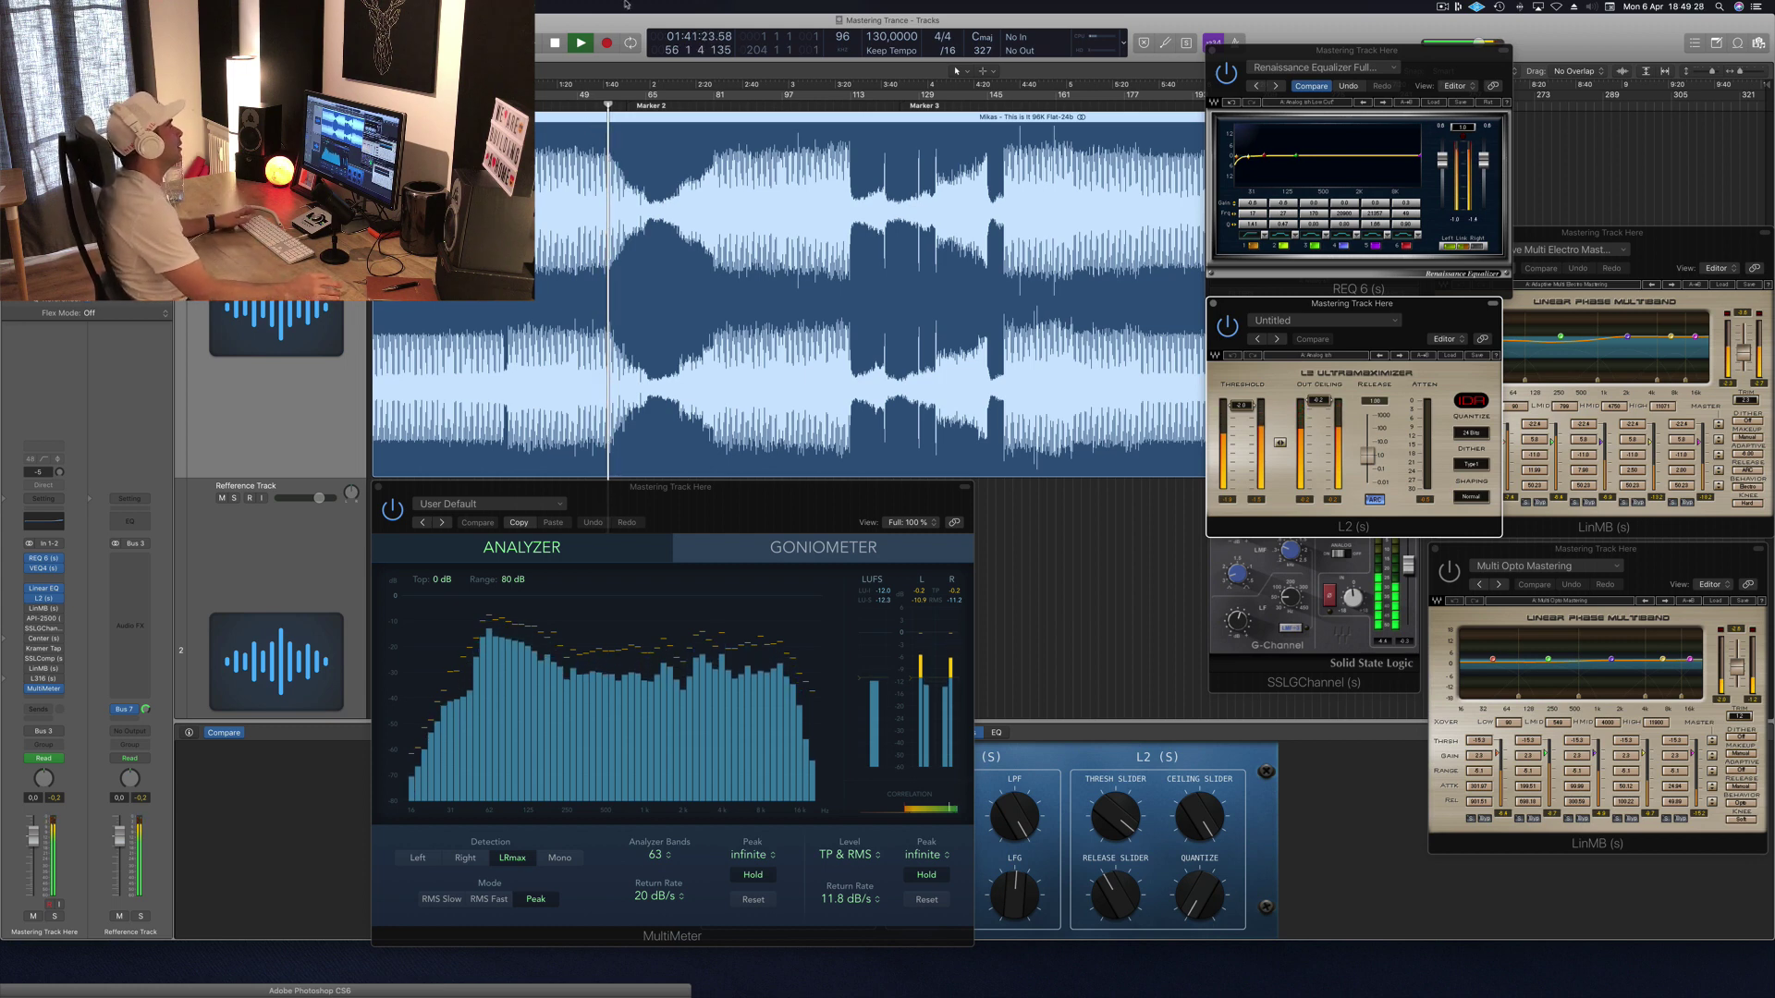
click(713, 97)
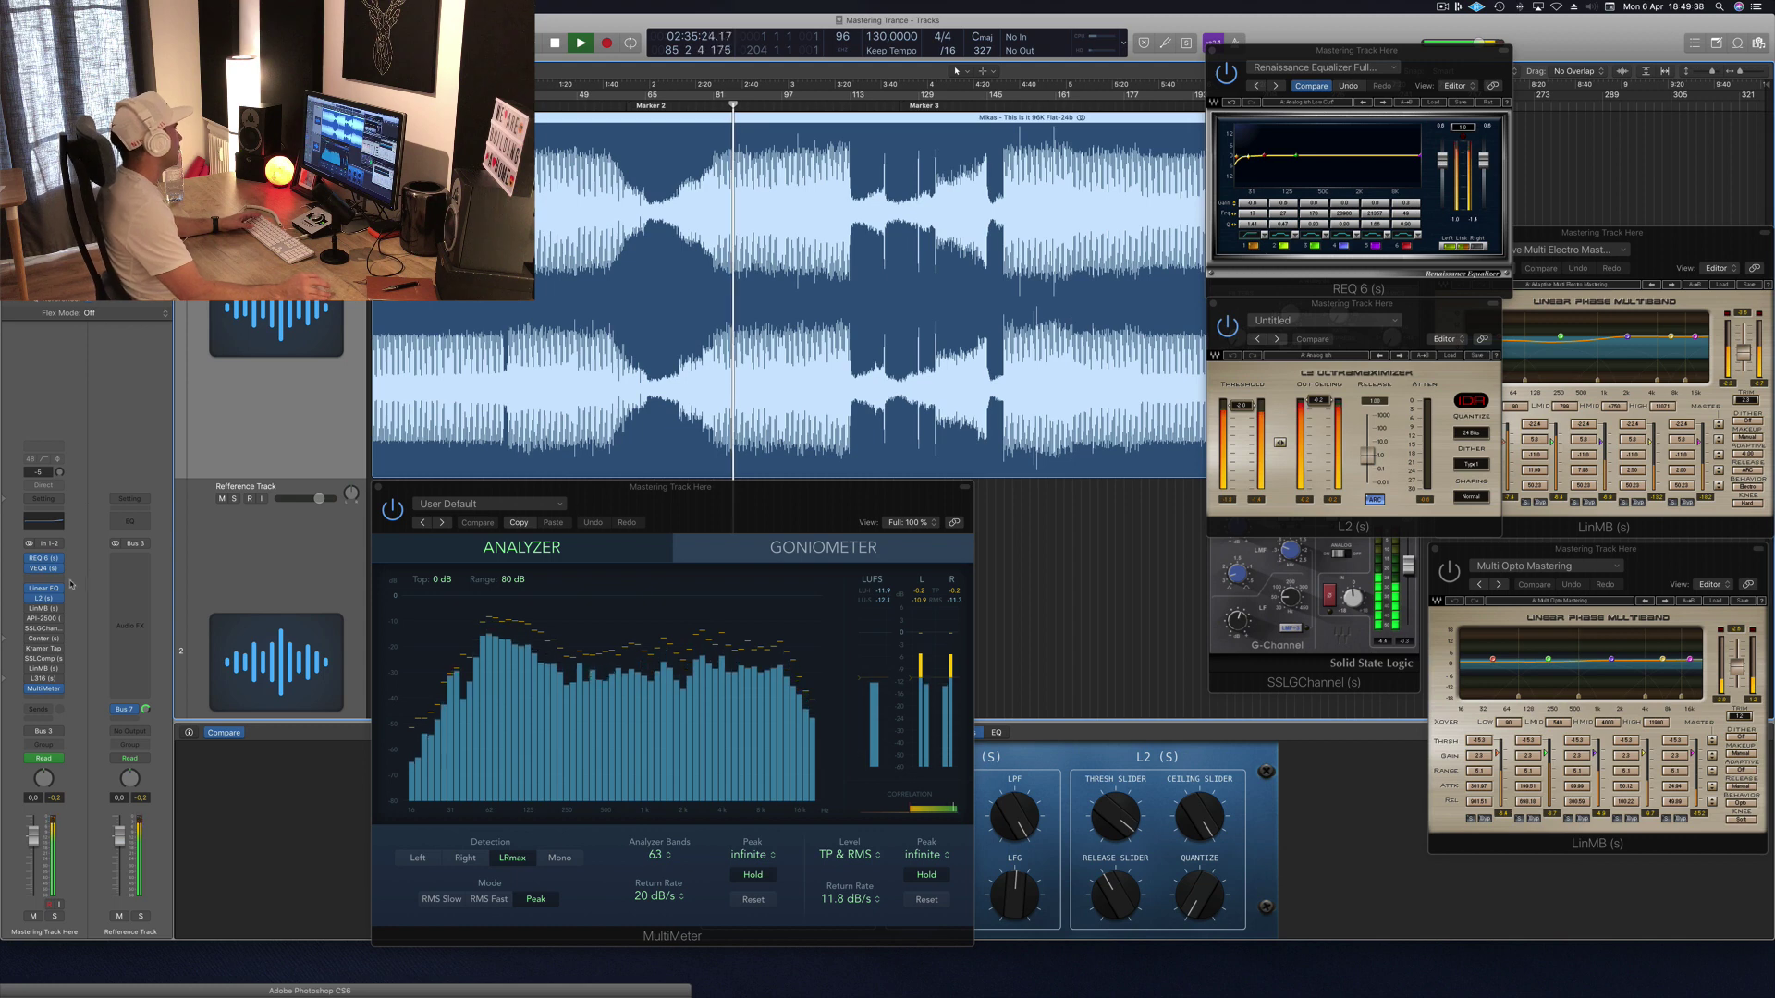
Step: Open the LinMB with the Adaptive Multi Electro preset, move it below REQ 6 and switch it on while the track plays
click(43, 610)
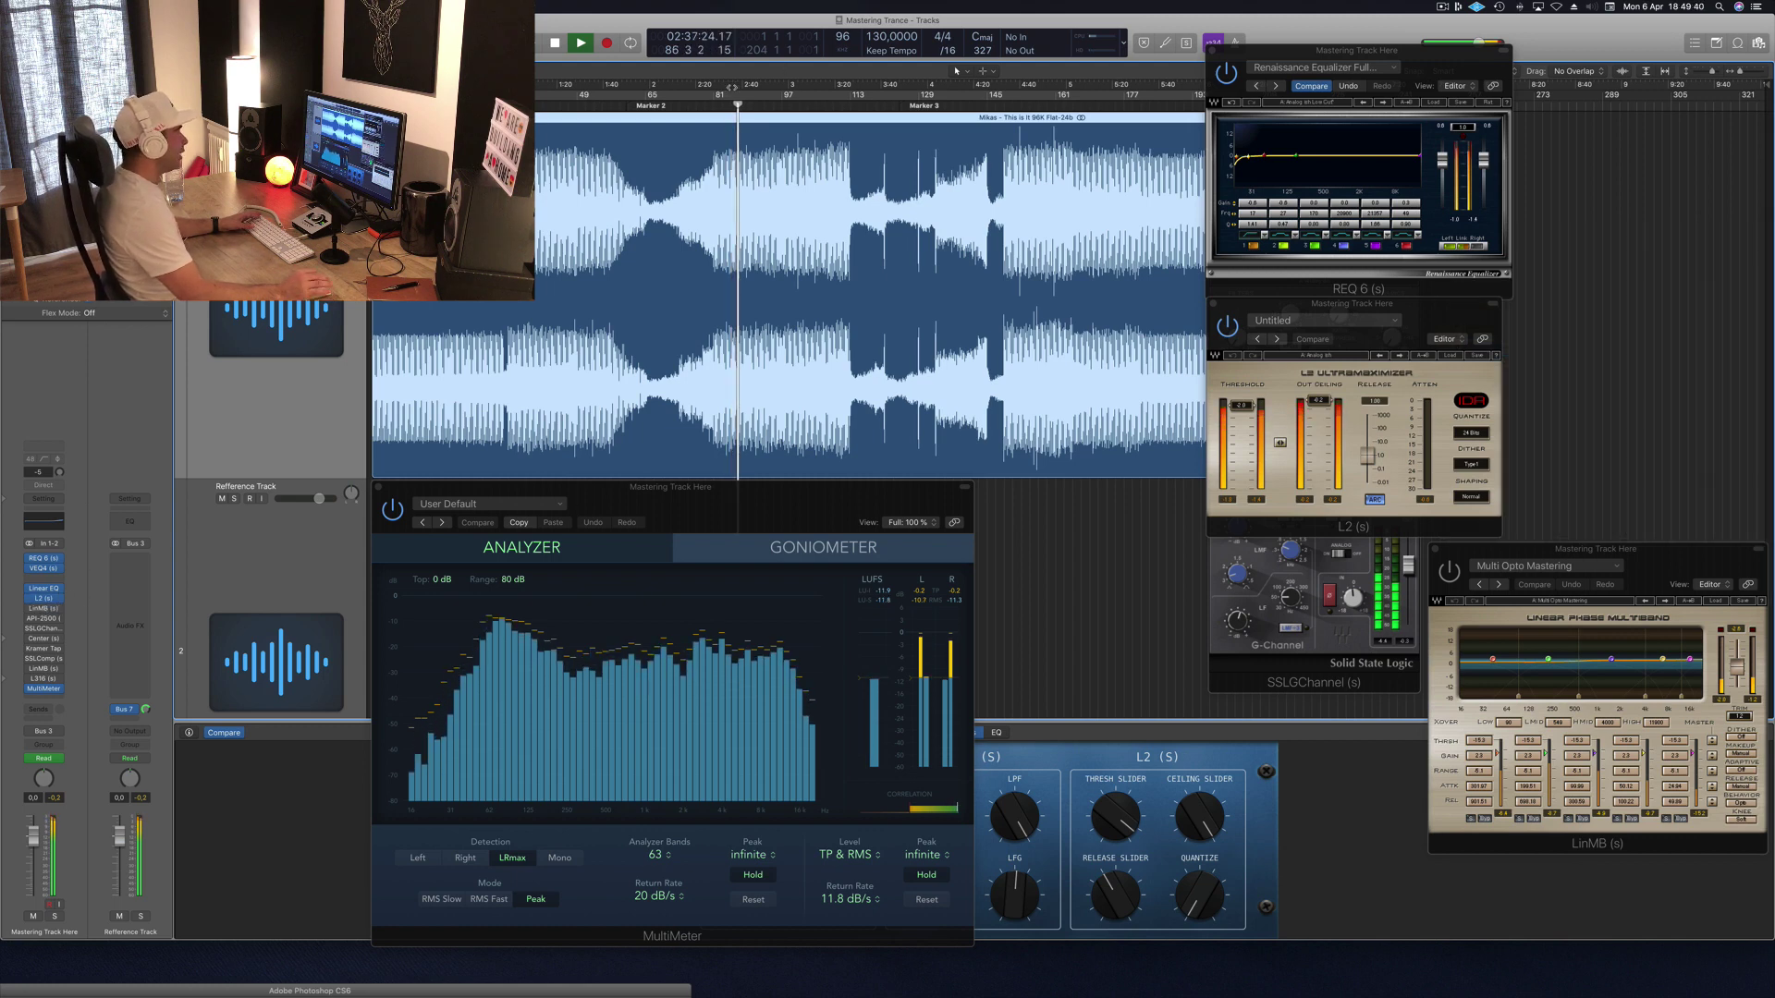
click(46, 610)
drag(1665, 247, 1446, 341)
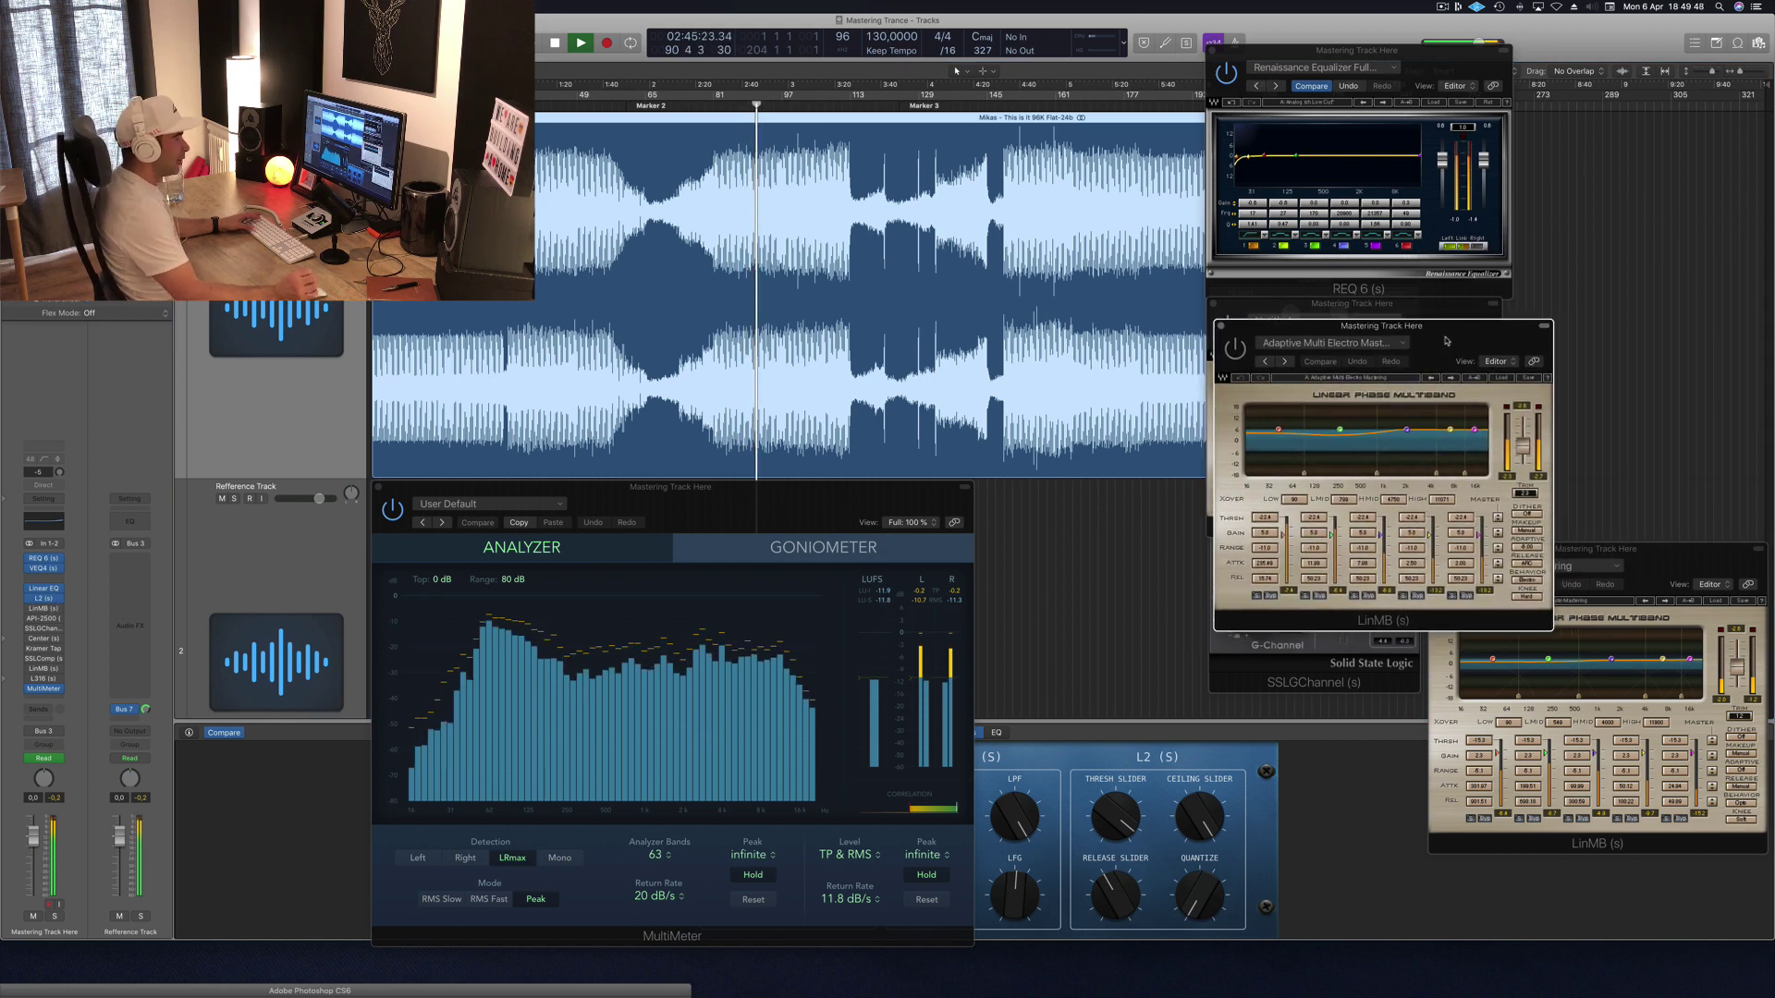
drag(1454, 334, 1447, 328)
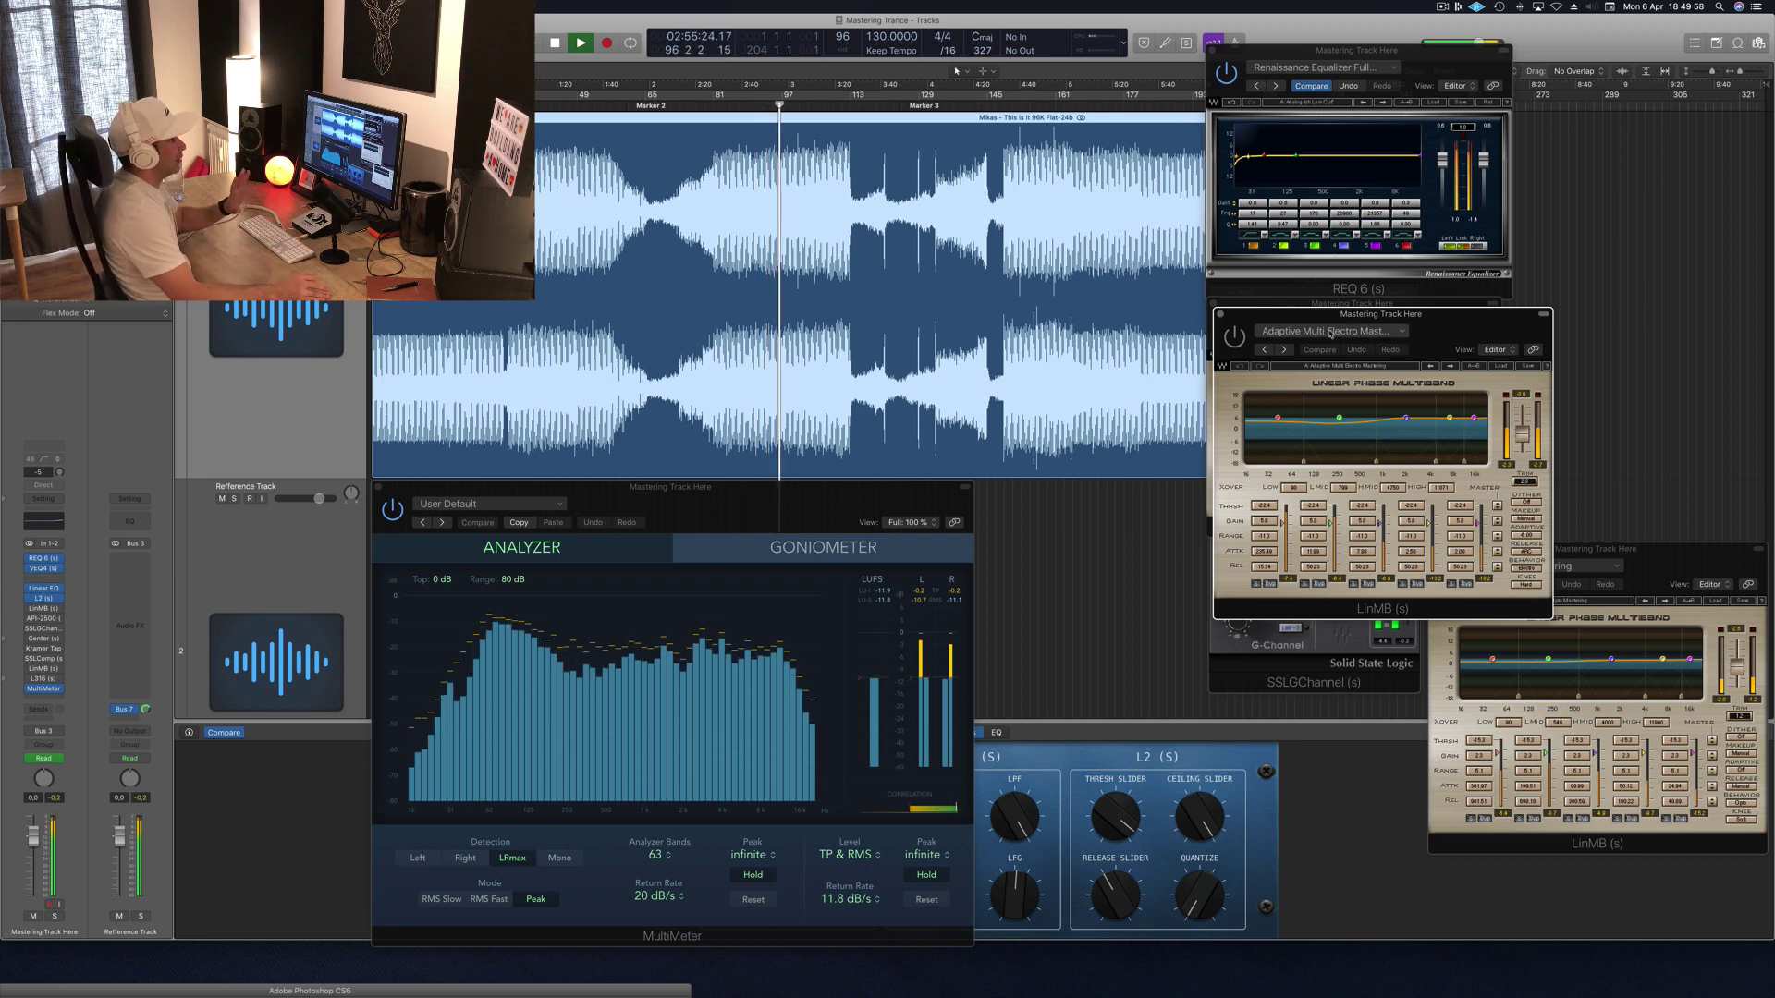
mouse_move(1435, 323)
mouse_down()
mouse_move(1421, 319)
mouse_move(1439, 321)
mouse_up()
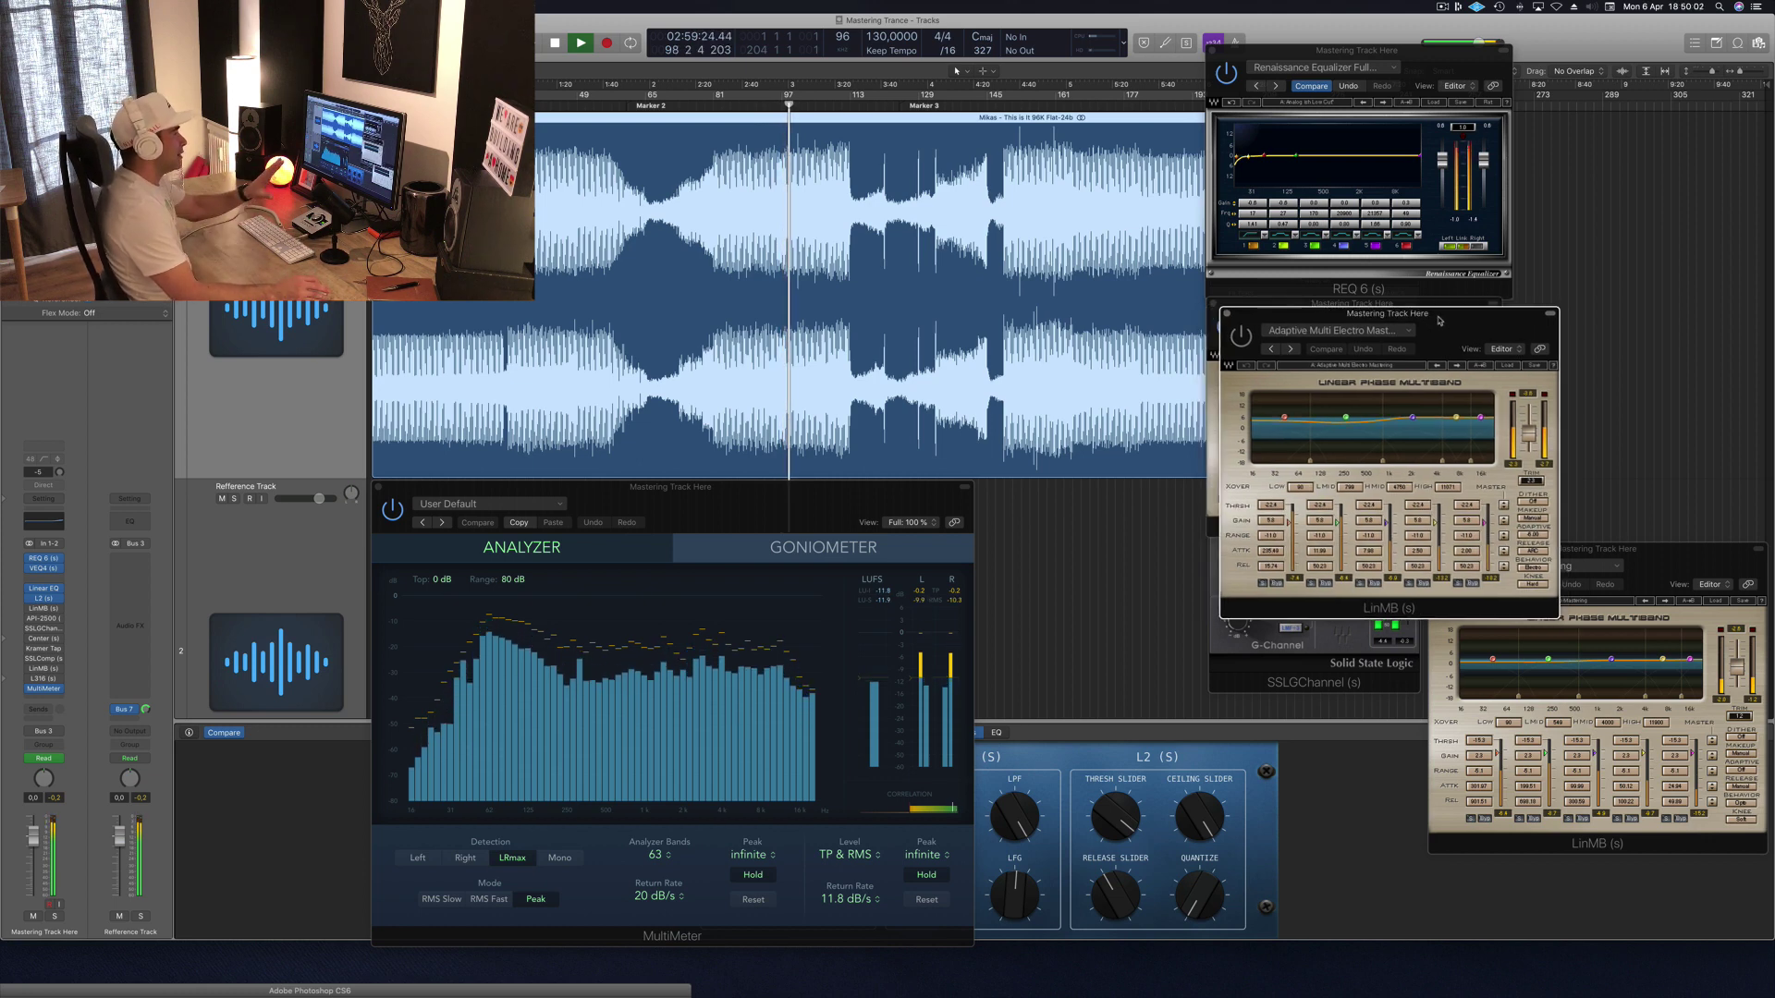
drag(1439, 321, 1432, 320)
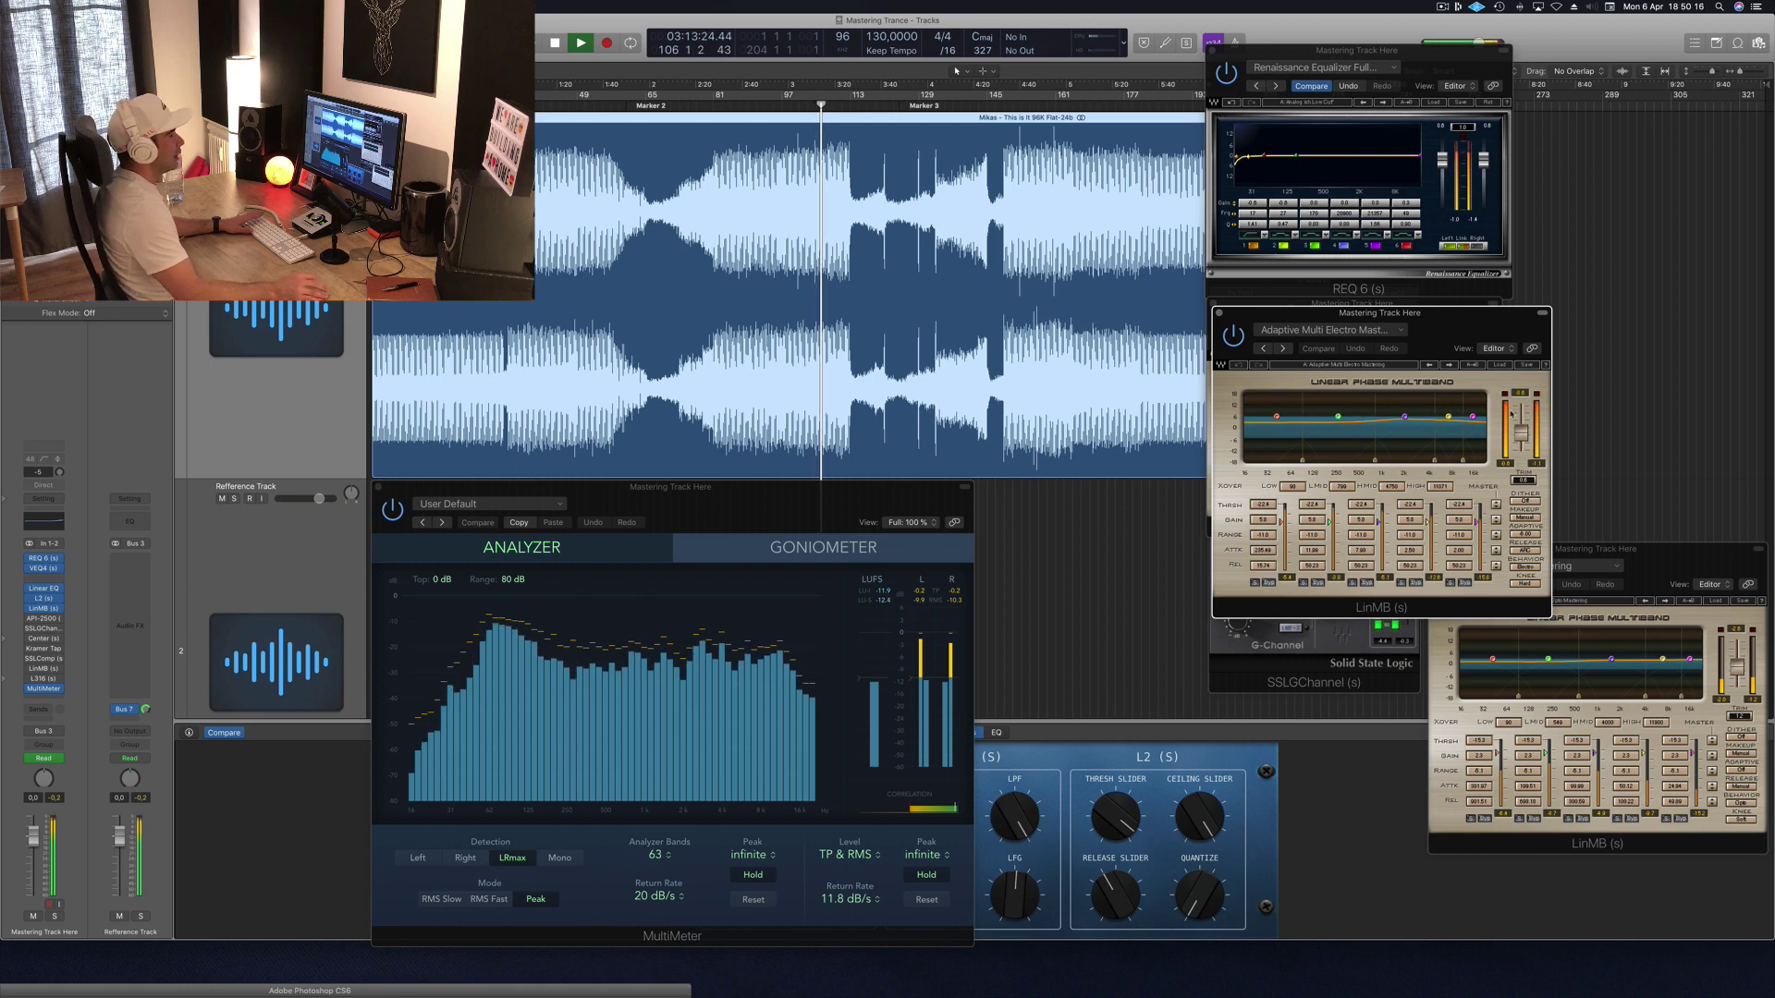
Step: Move the L2 window aside, reopen VEQ4 and place the active LinMB window below it
drag(1465, 329, 1163, 402)
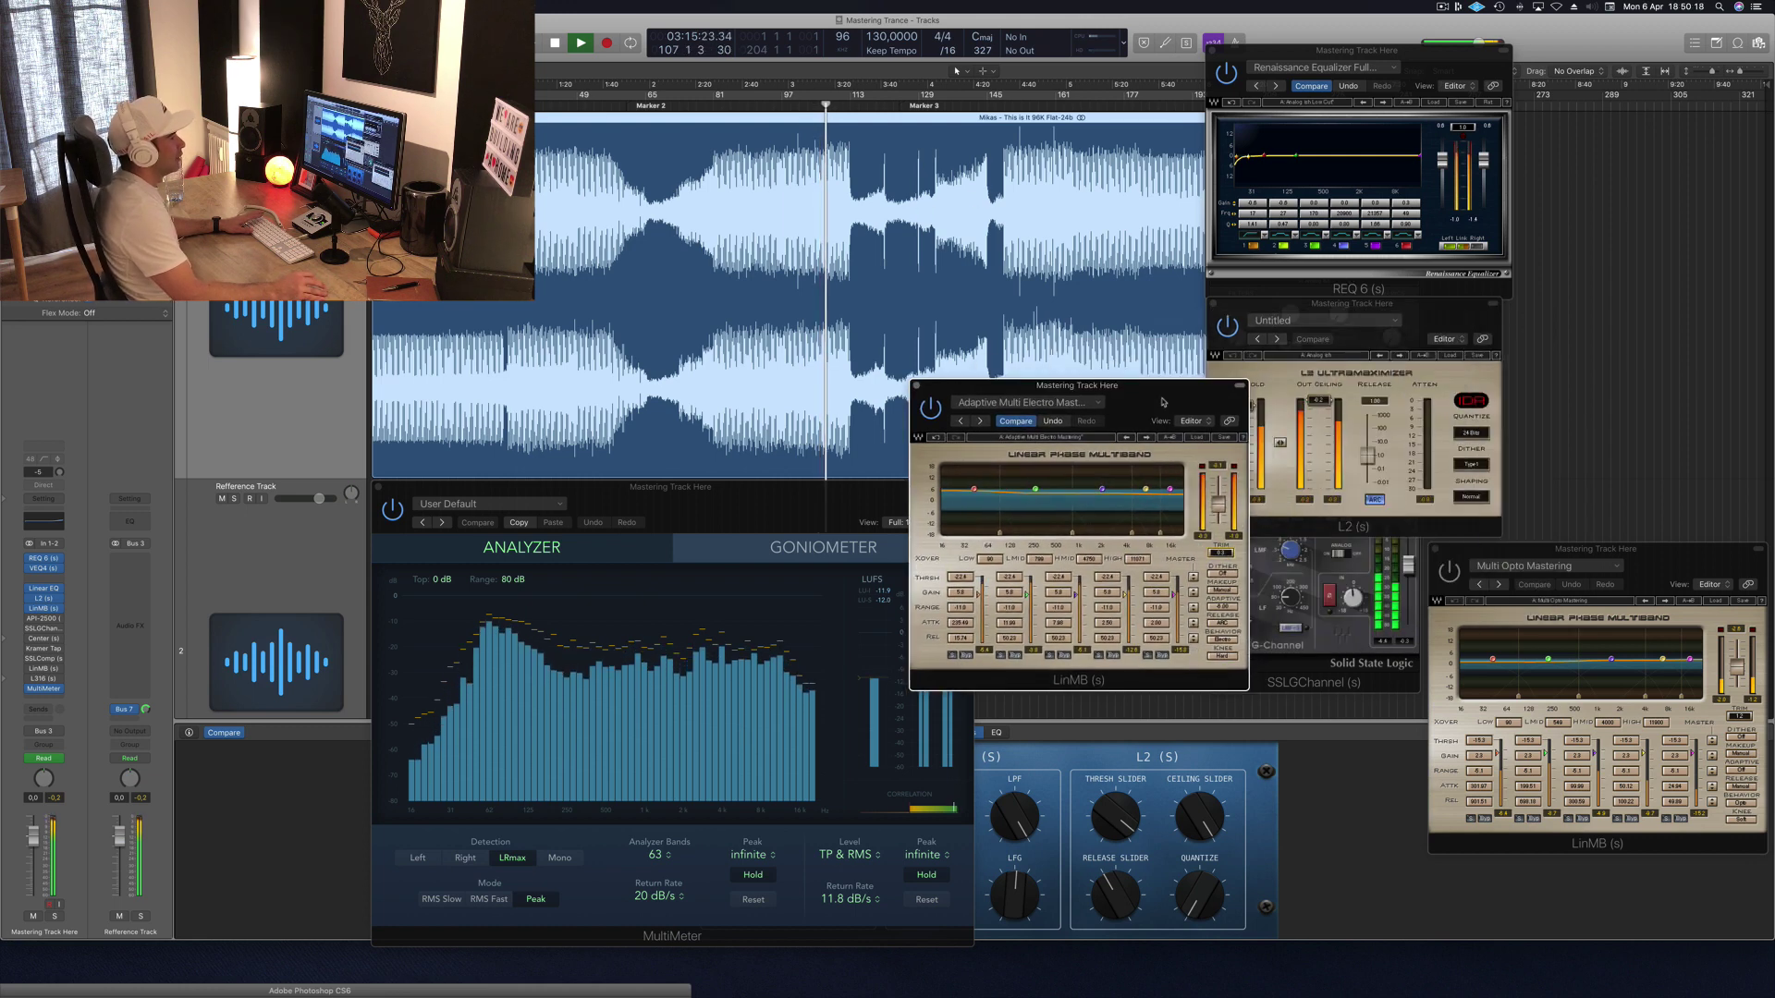
drag(1429, 304, 1653, 296)
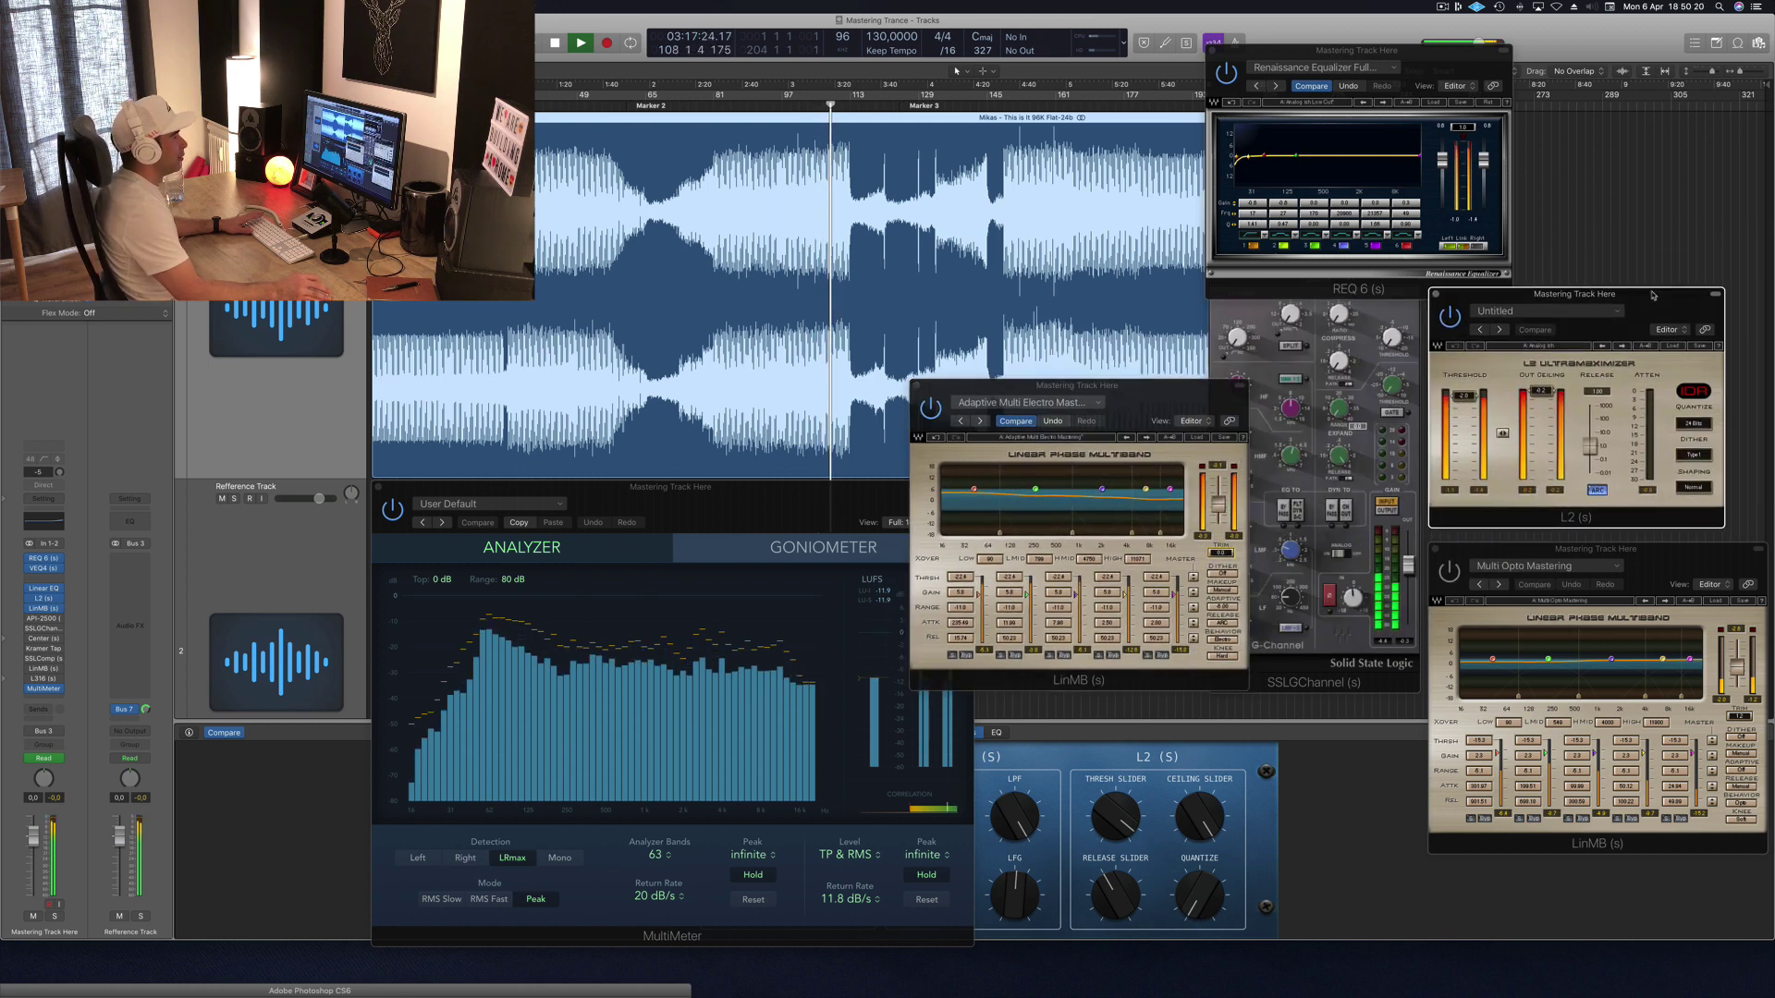
click(44, 570)
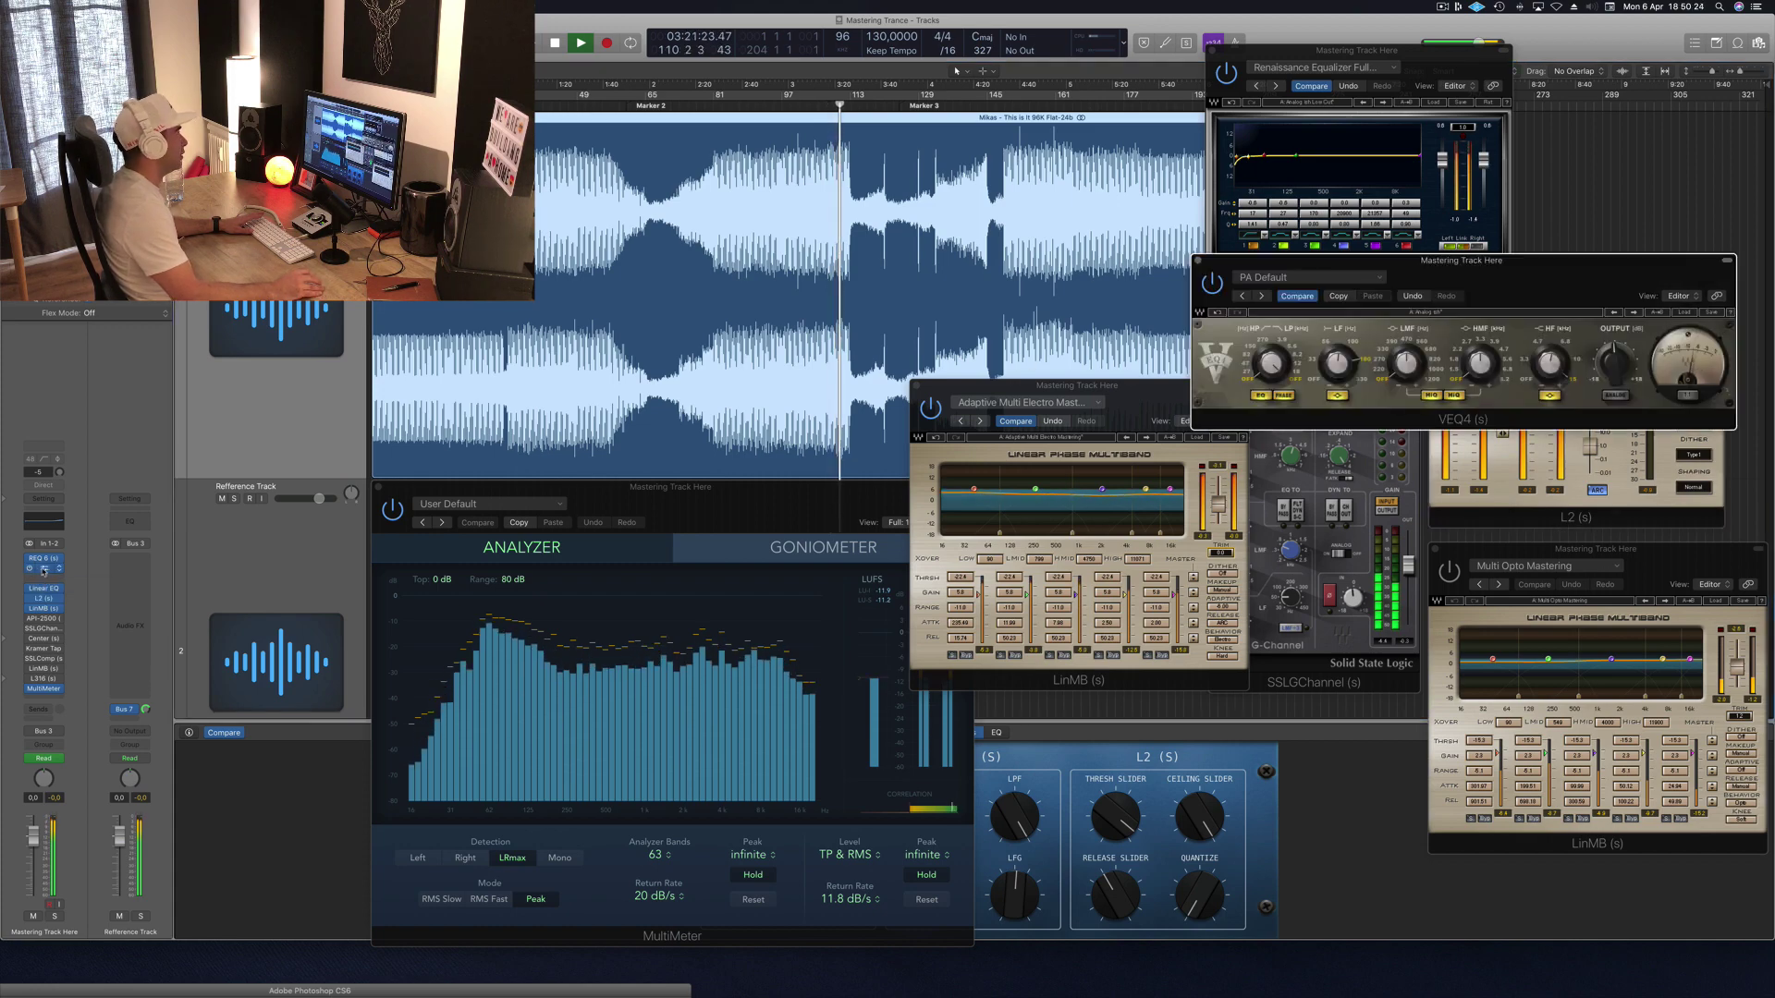
drag(1183, 399, 1473, 455)
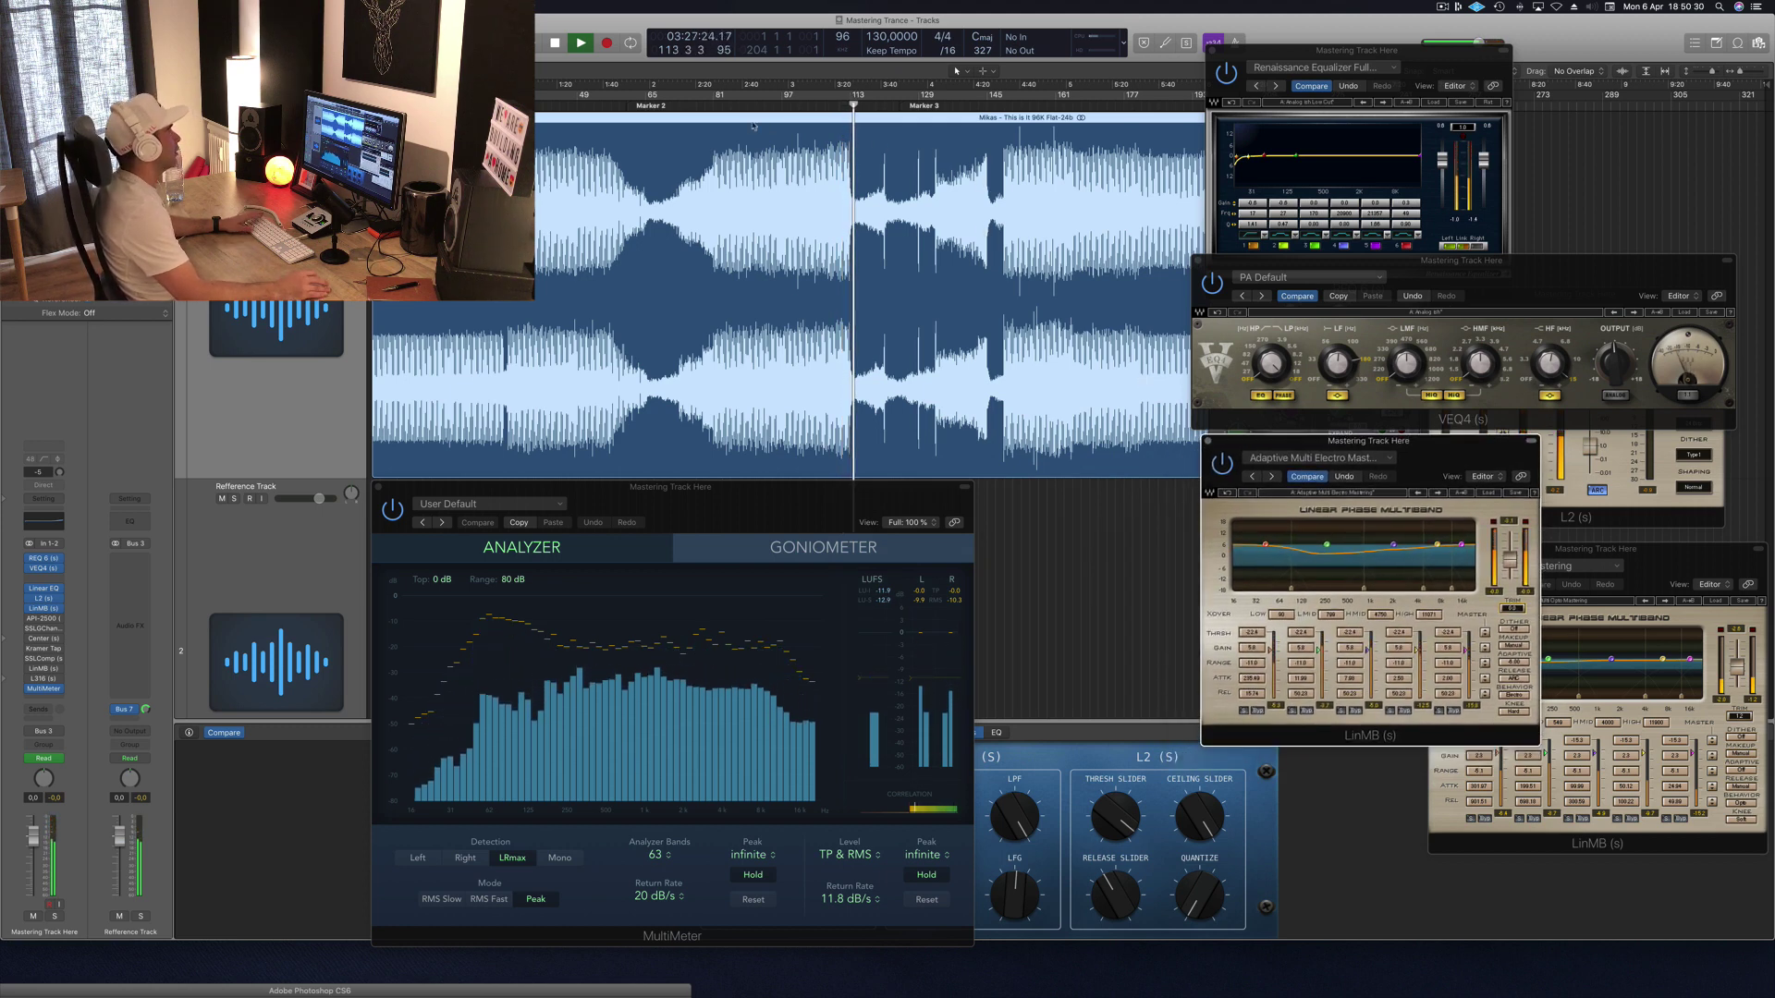
Step: Replay the track from near its start and listen to it through the LinMB, adjusting the LinMB window's position
key(space)
key(space)
click(398, 95)
key(space)
drag(1424, 454, 1387, 463)
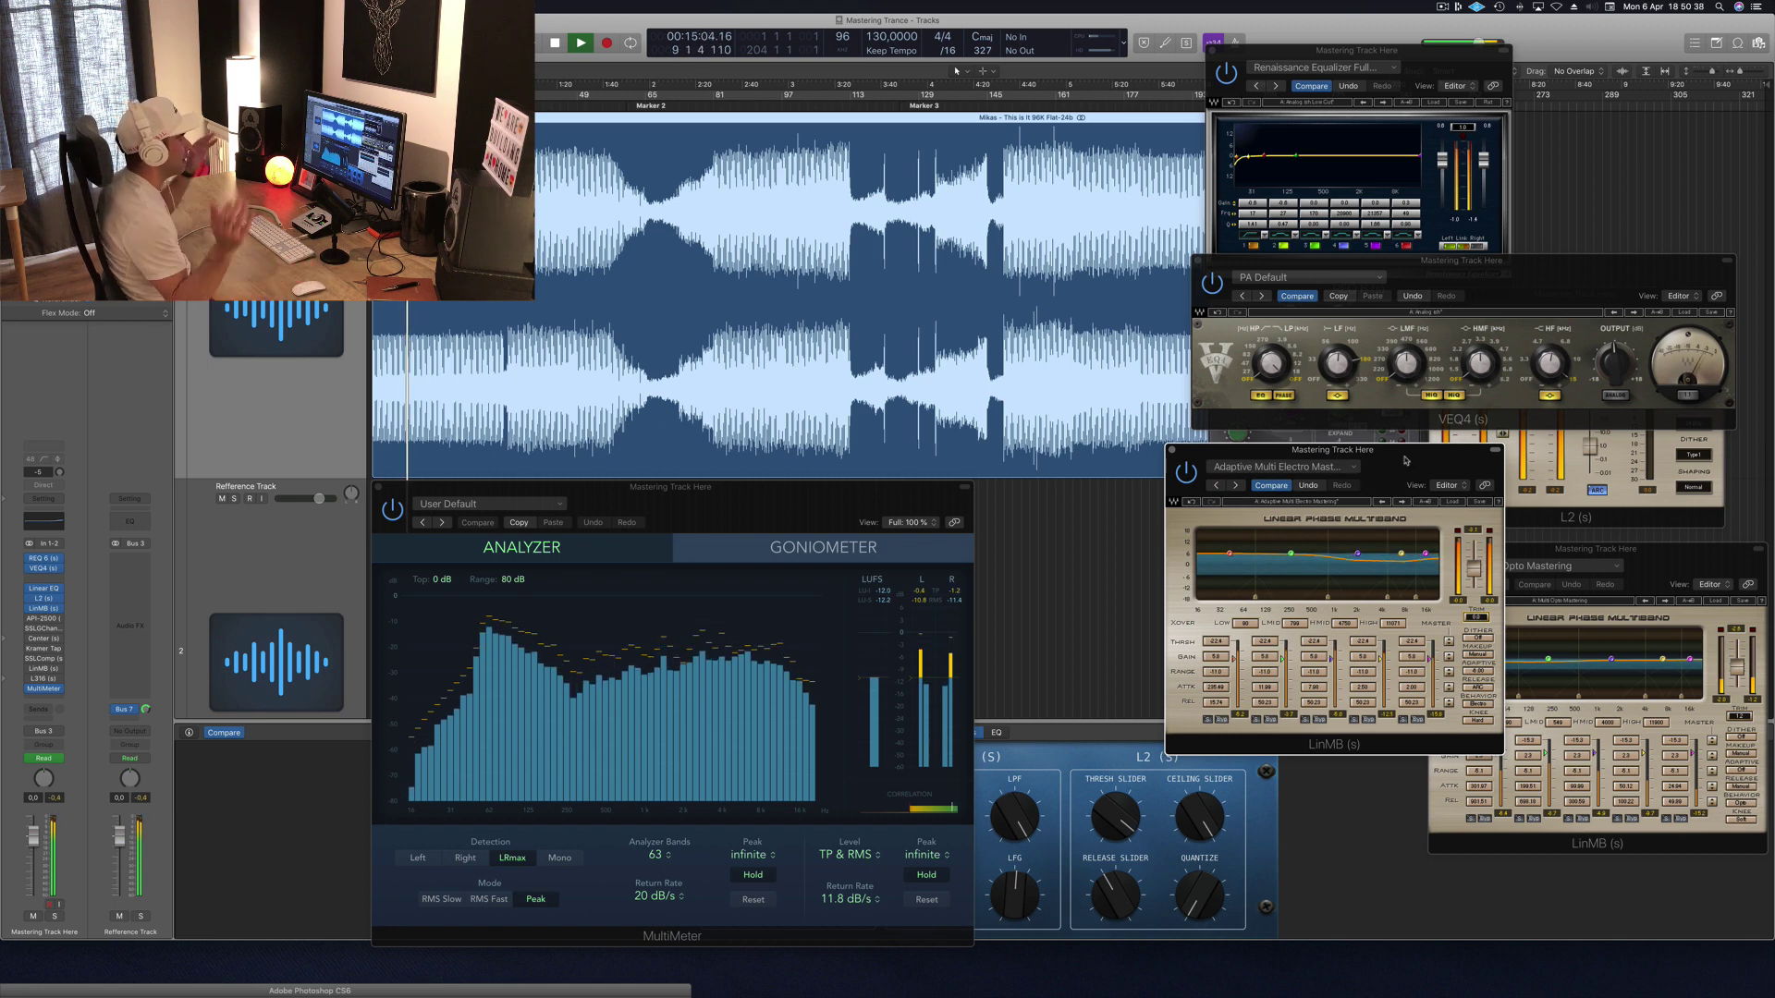
drag(1405, 459, 1431, 452)
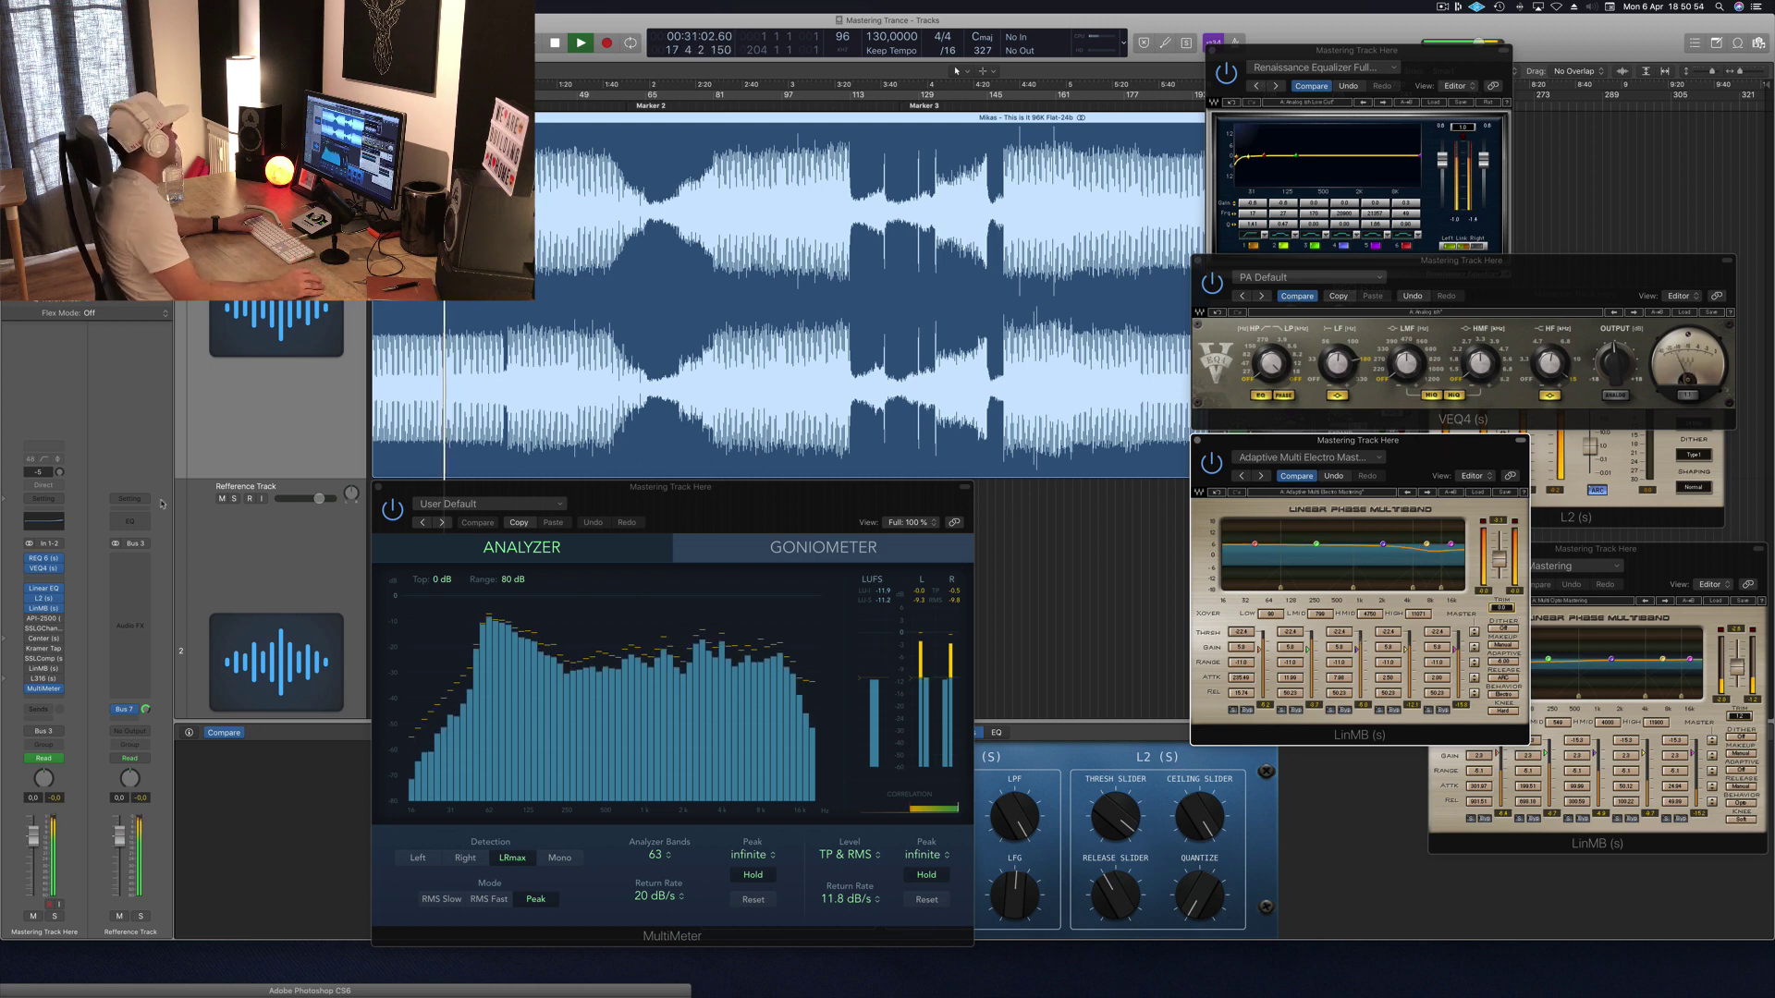
Step: Open the API-2500 compressor with the LAVYNE MODERN MASTER preset, place it beside the LinMB and switch it on
click(44, 618)
drag(222, 32, 722, 434)
drag(1490, 455, 1461, 453)
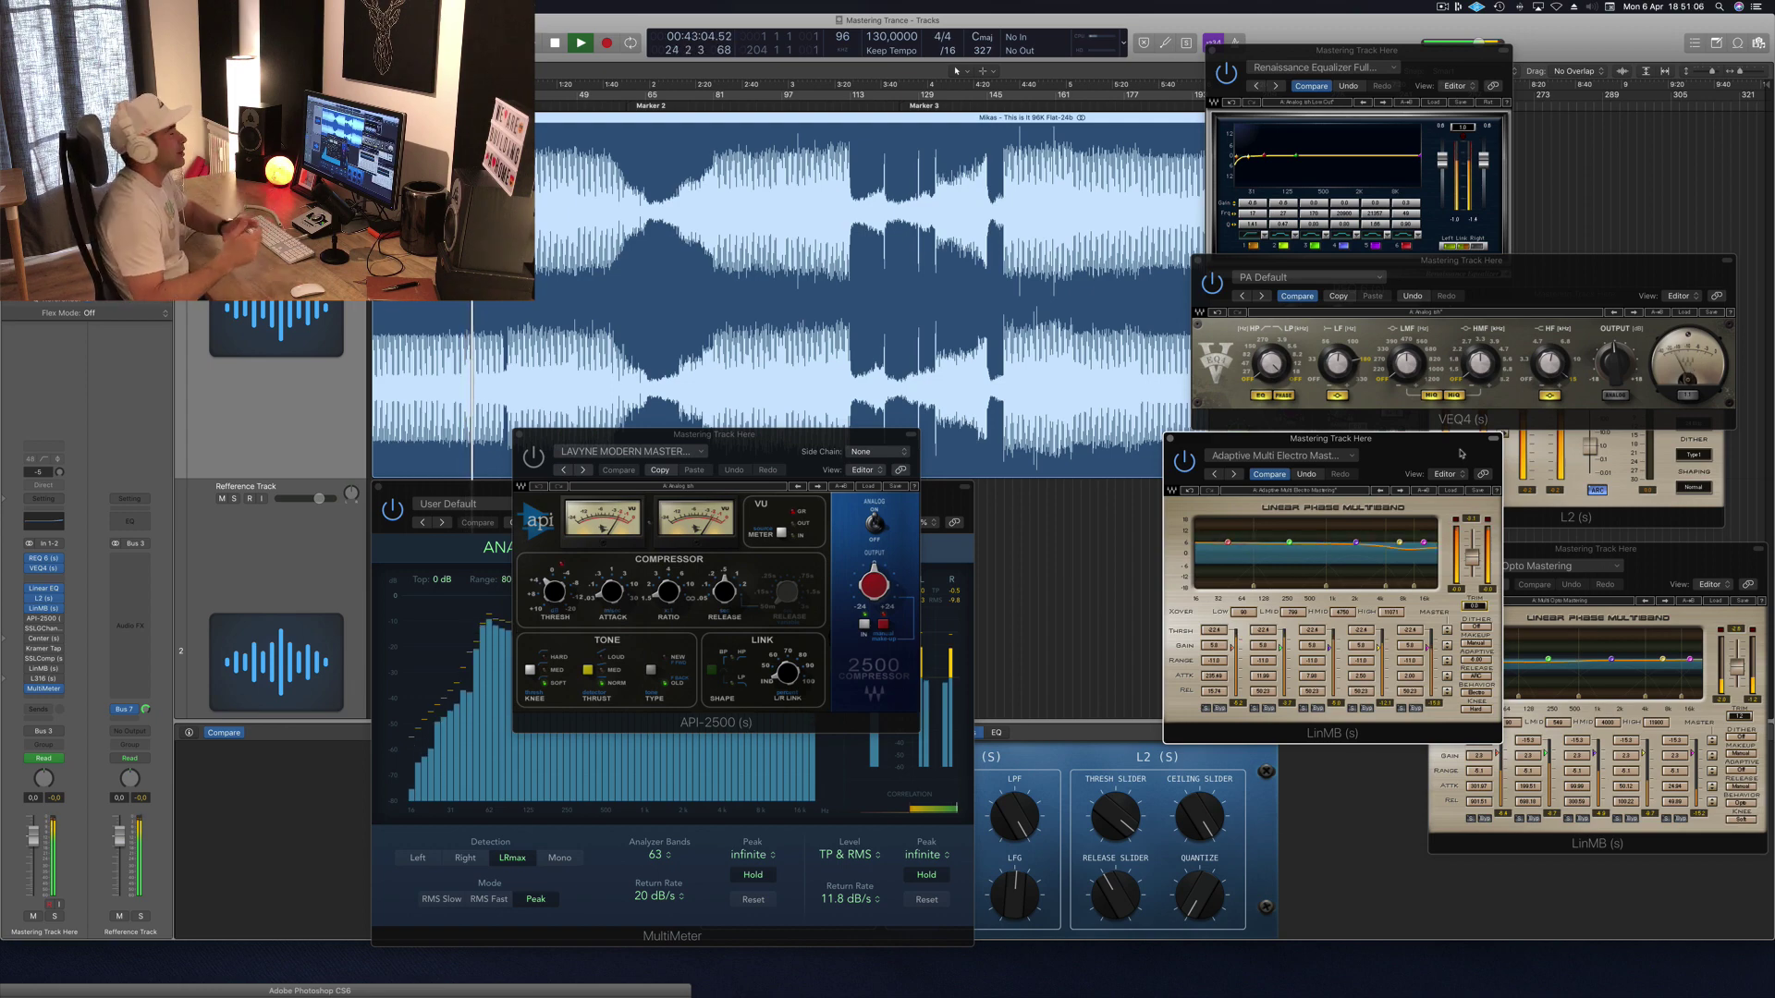
drag(734, 449, 967, 455)
Step: Stop and resume playback to audition the API-2500 compressor, then close its window
key(space)
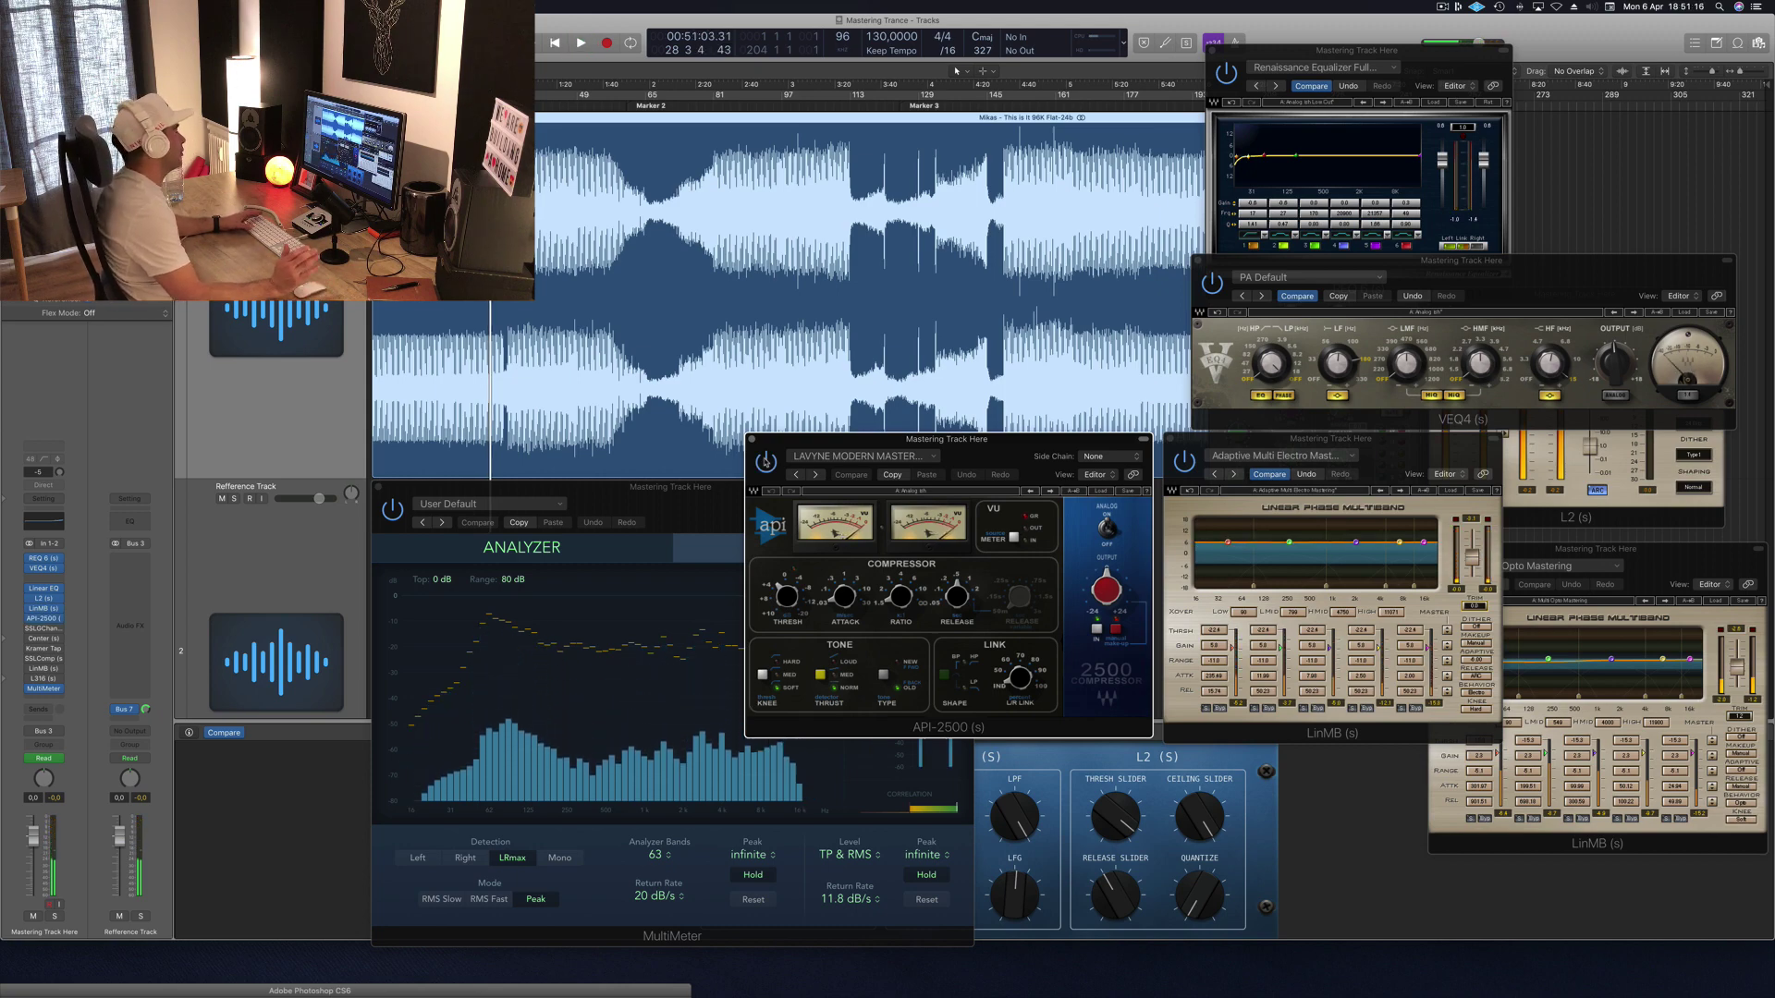
key(space)
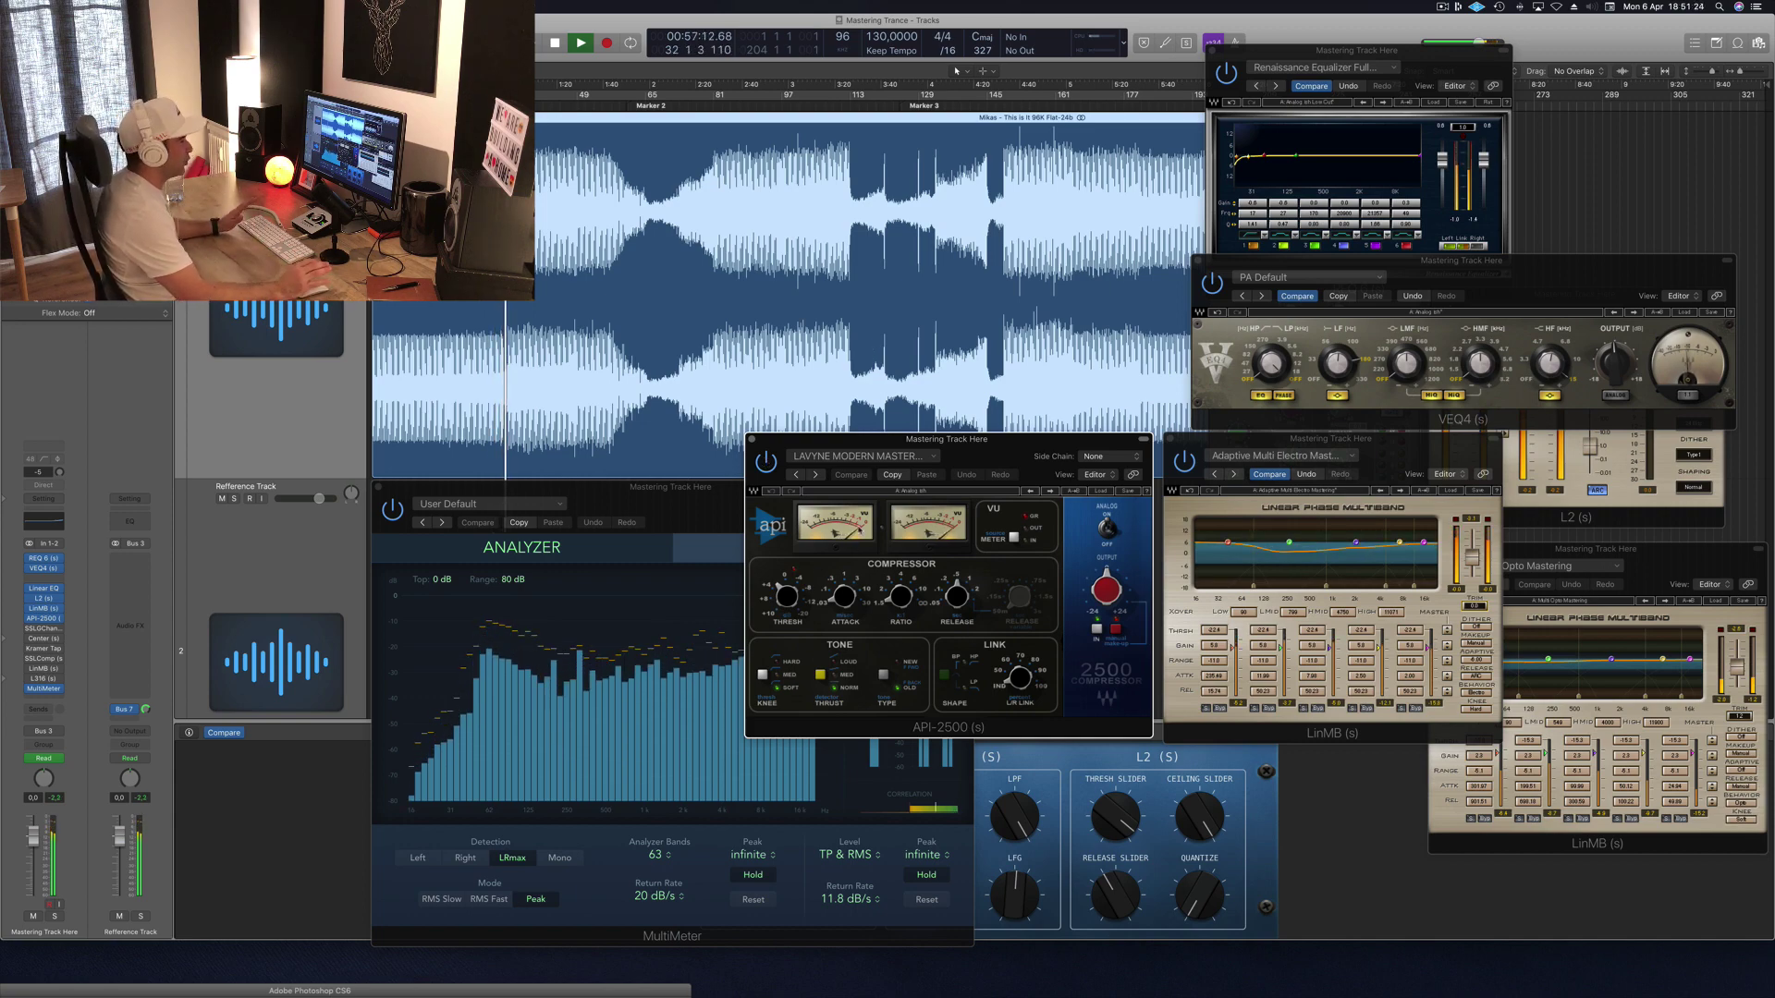
drag(1011, 456, 1000, 465)
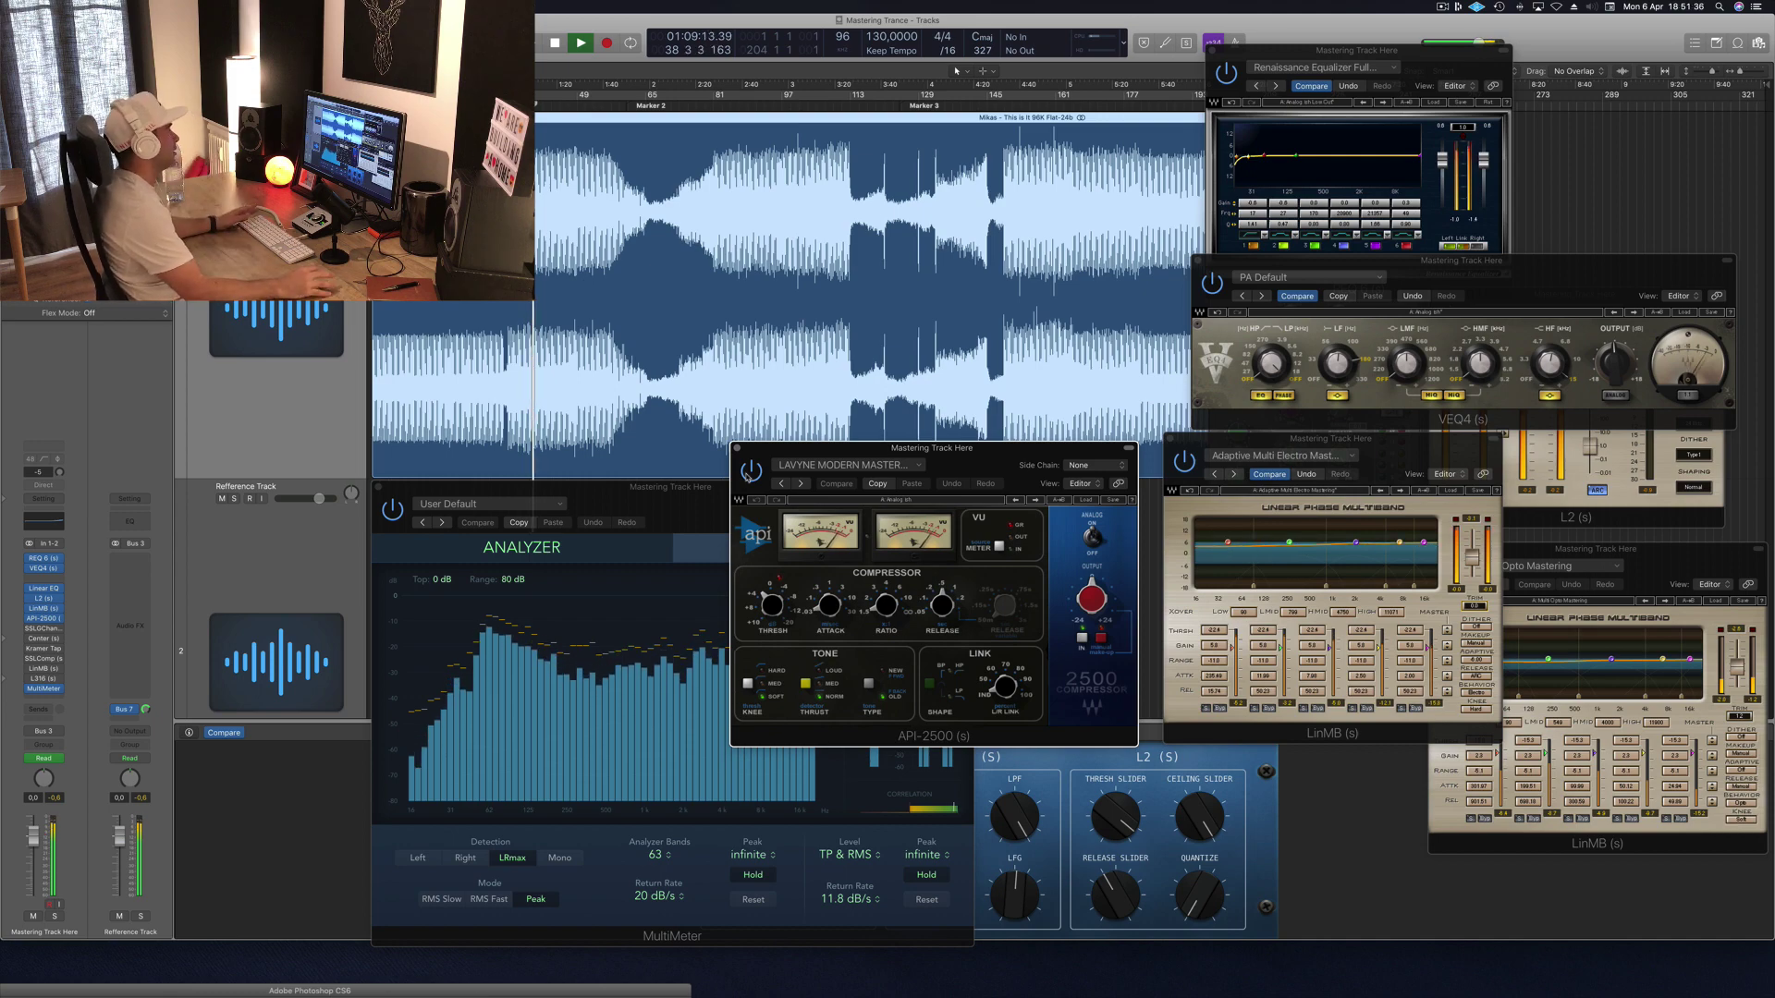
drag(969, 453, 974, 460)
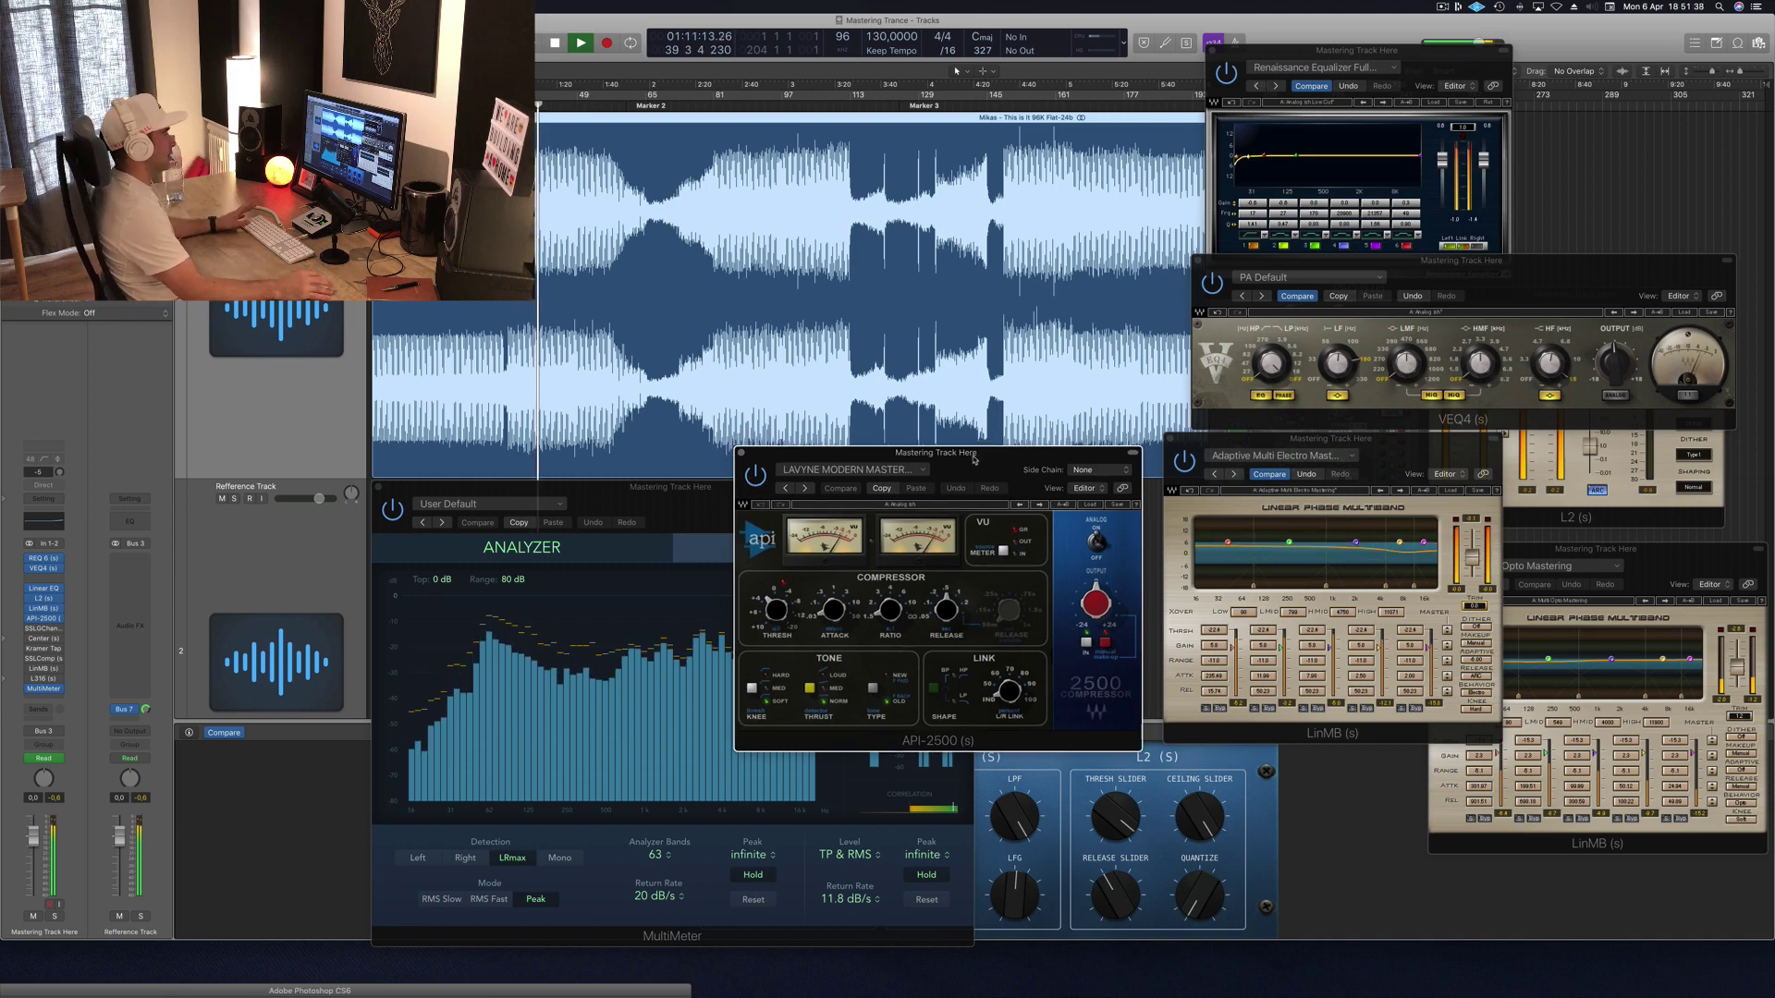
drag(980, 455, 979, 454)
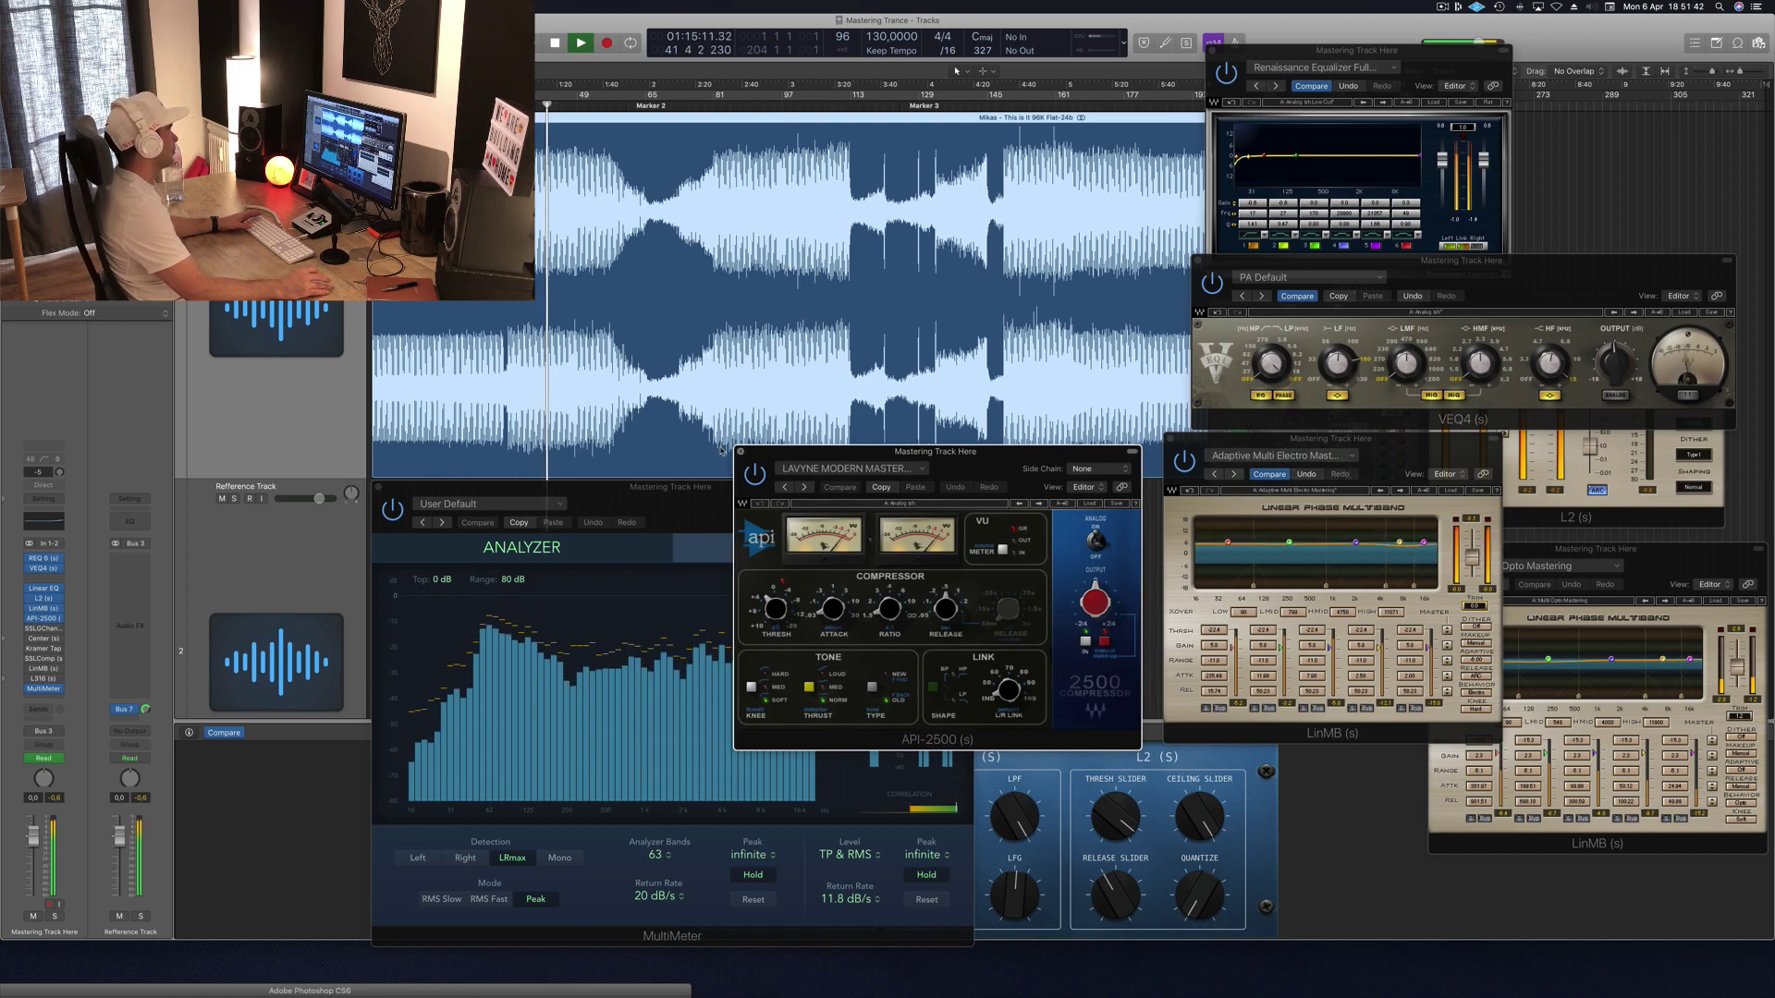
click(739, 453)
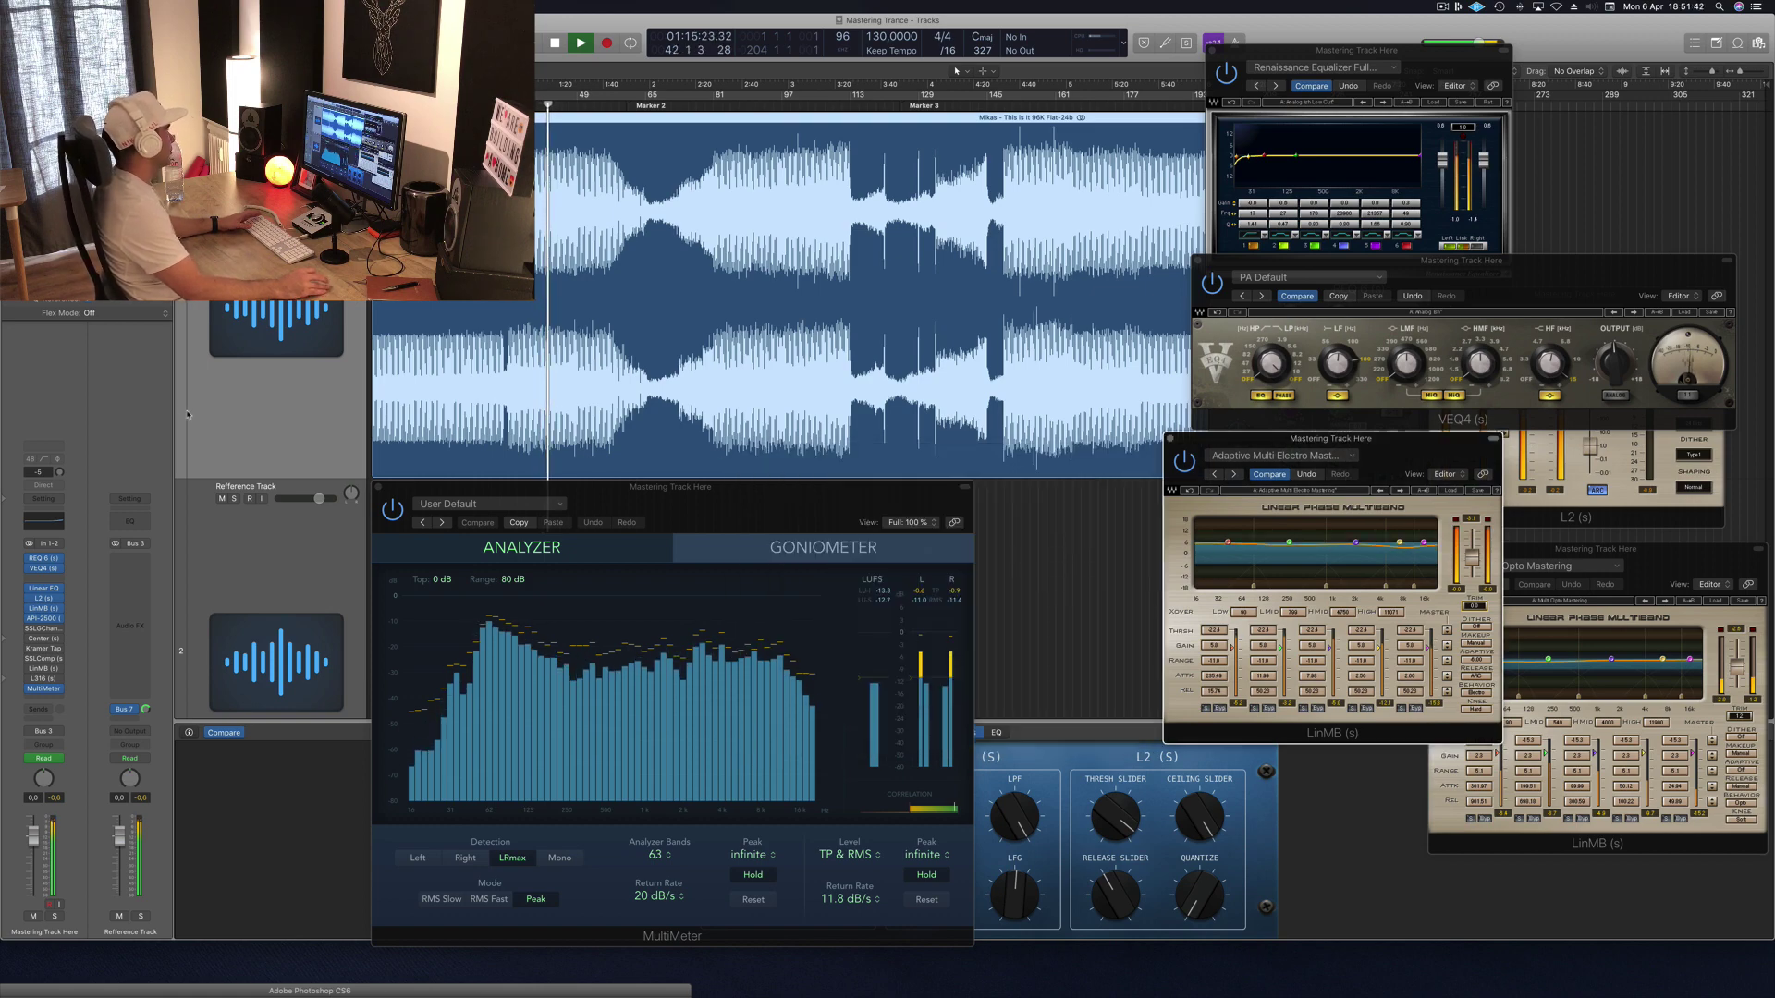
Step: Open the SSLGChannel on the mastering track, bring it into full view to inspect it, and close it again
click(45, 633)
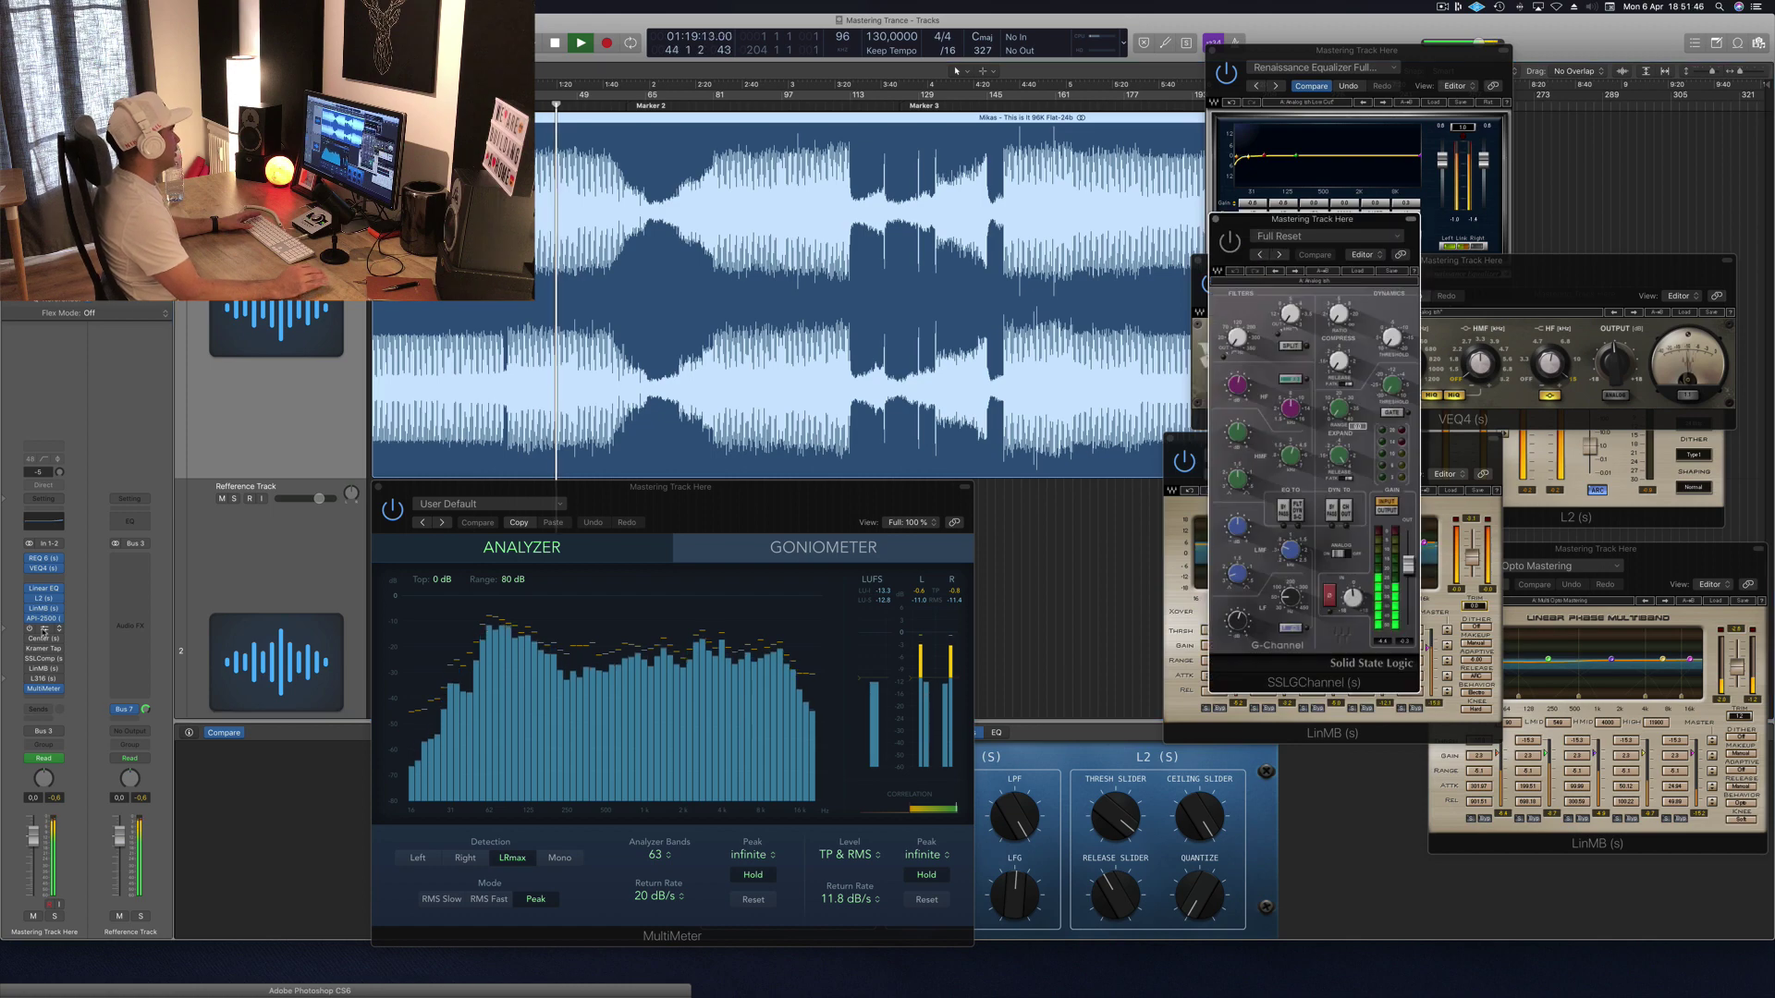
click(44, 633)
click(44, 633)
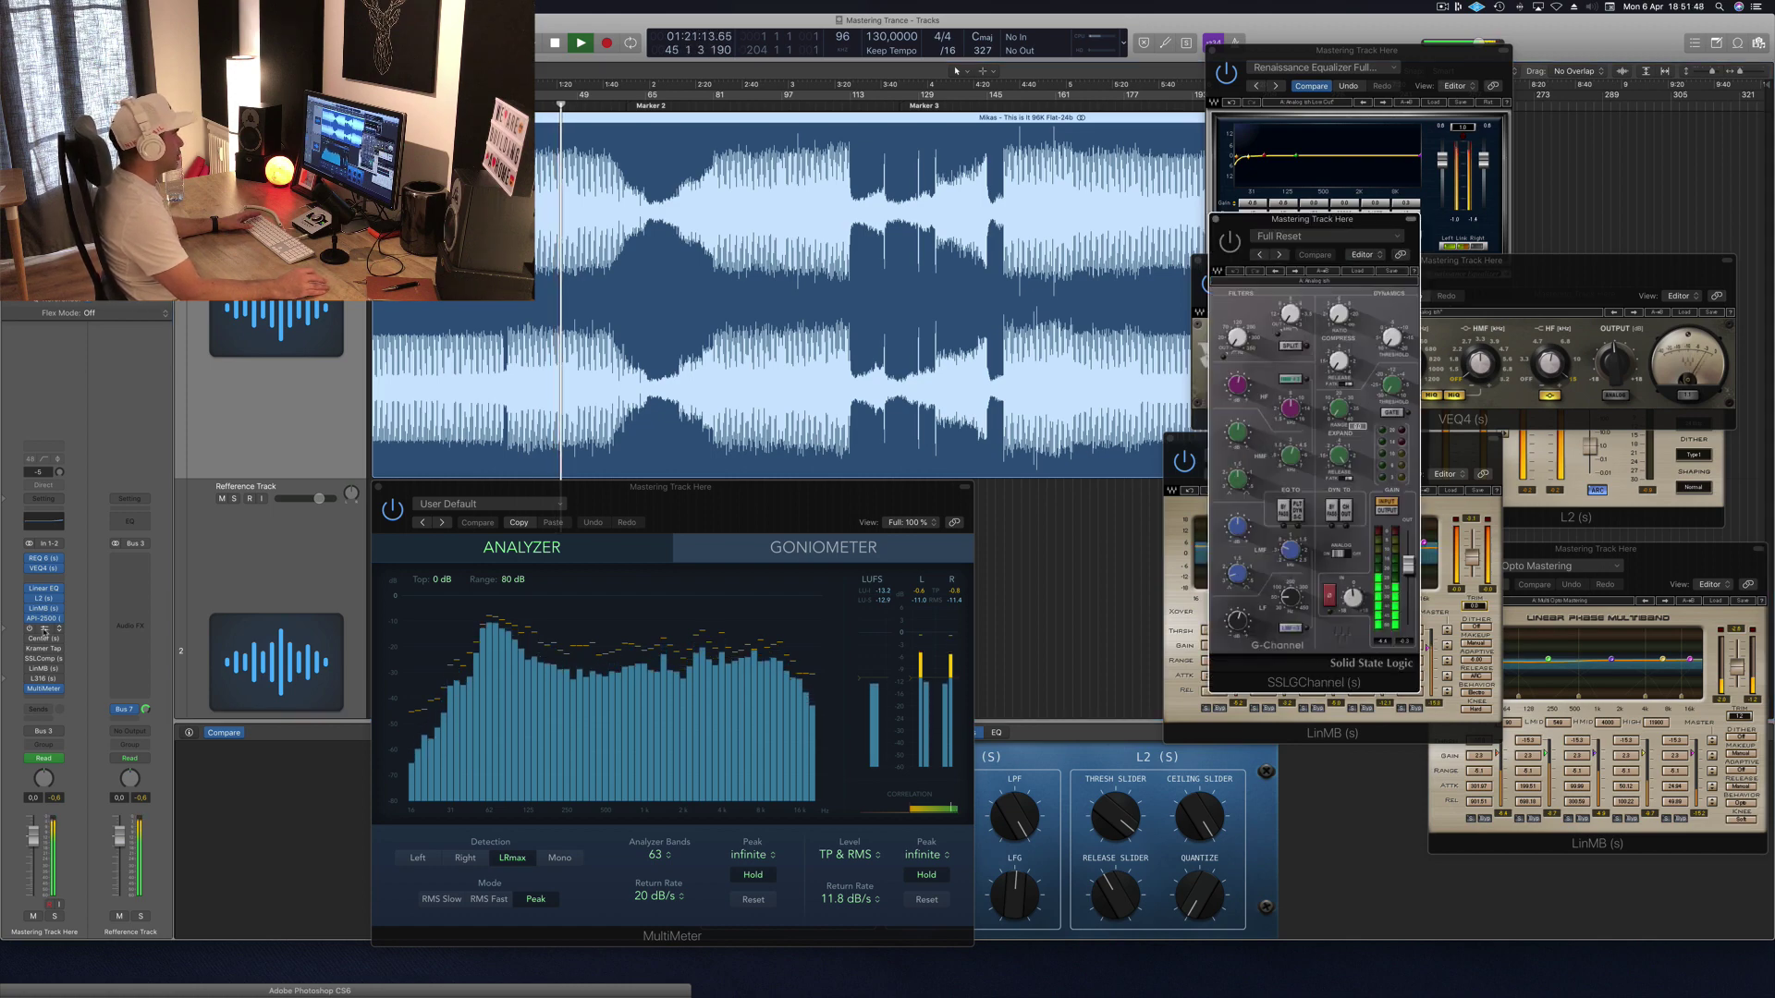
drag(1334, 234, 1261, 339)
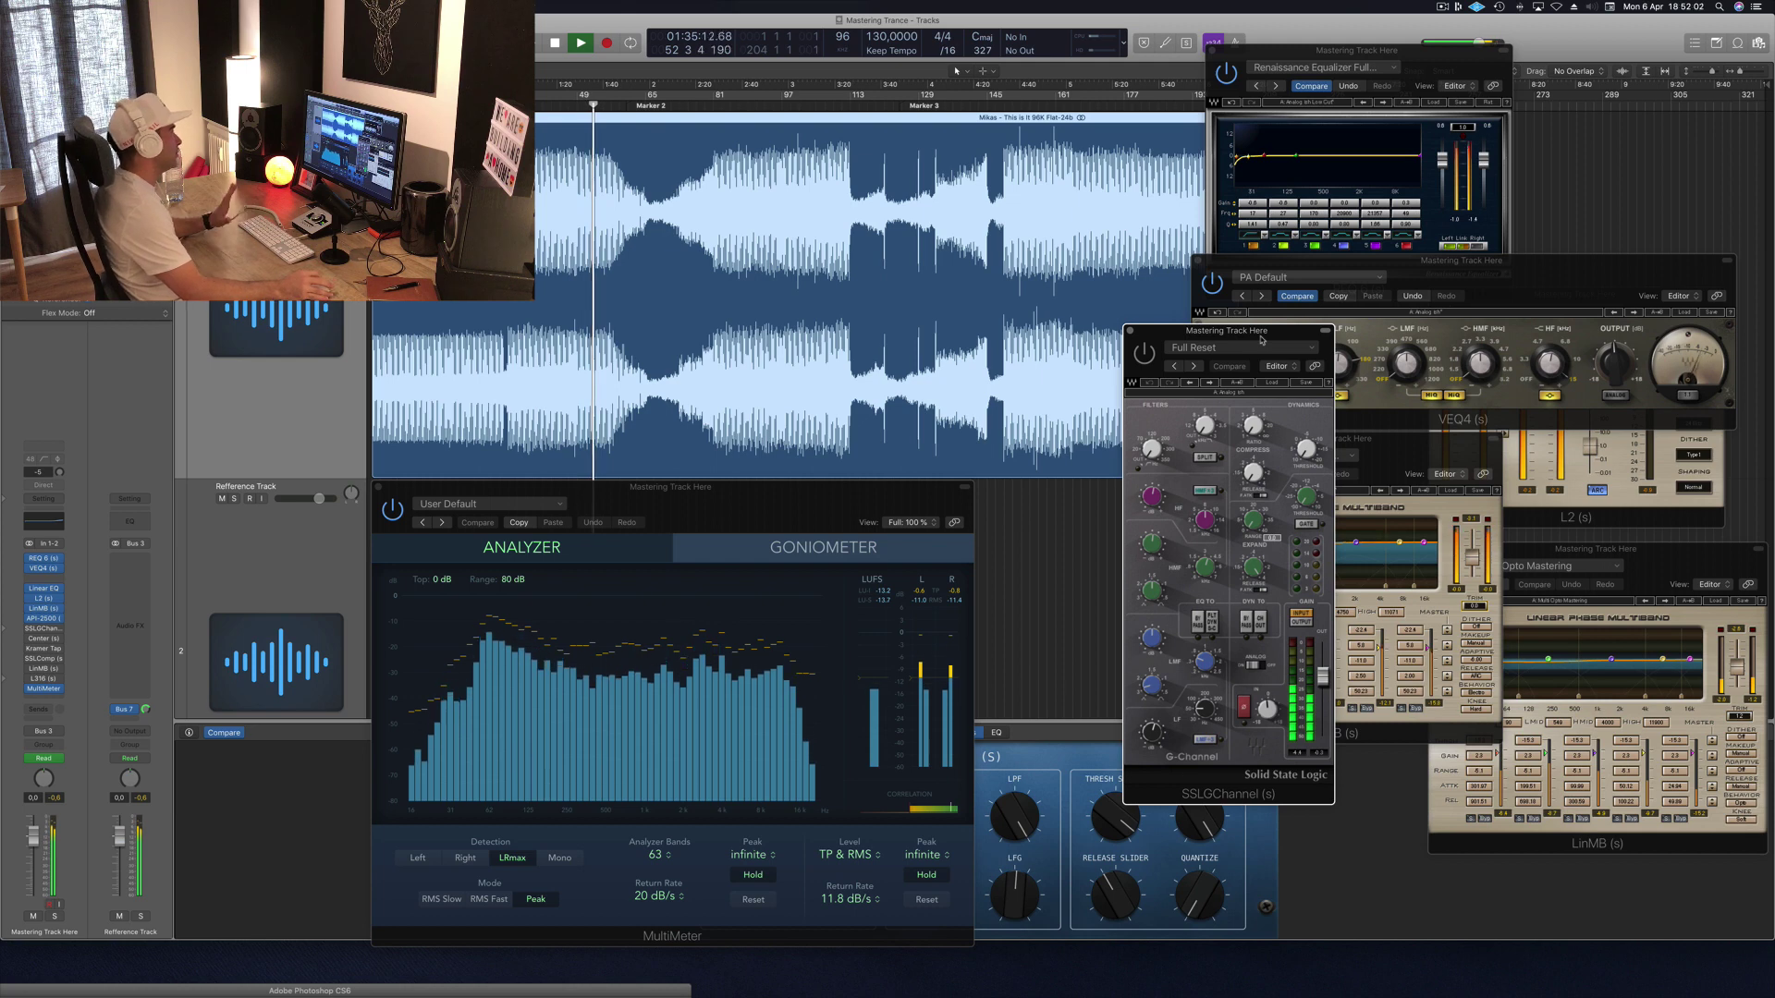
click(1129, 333)
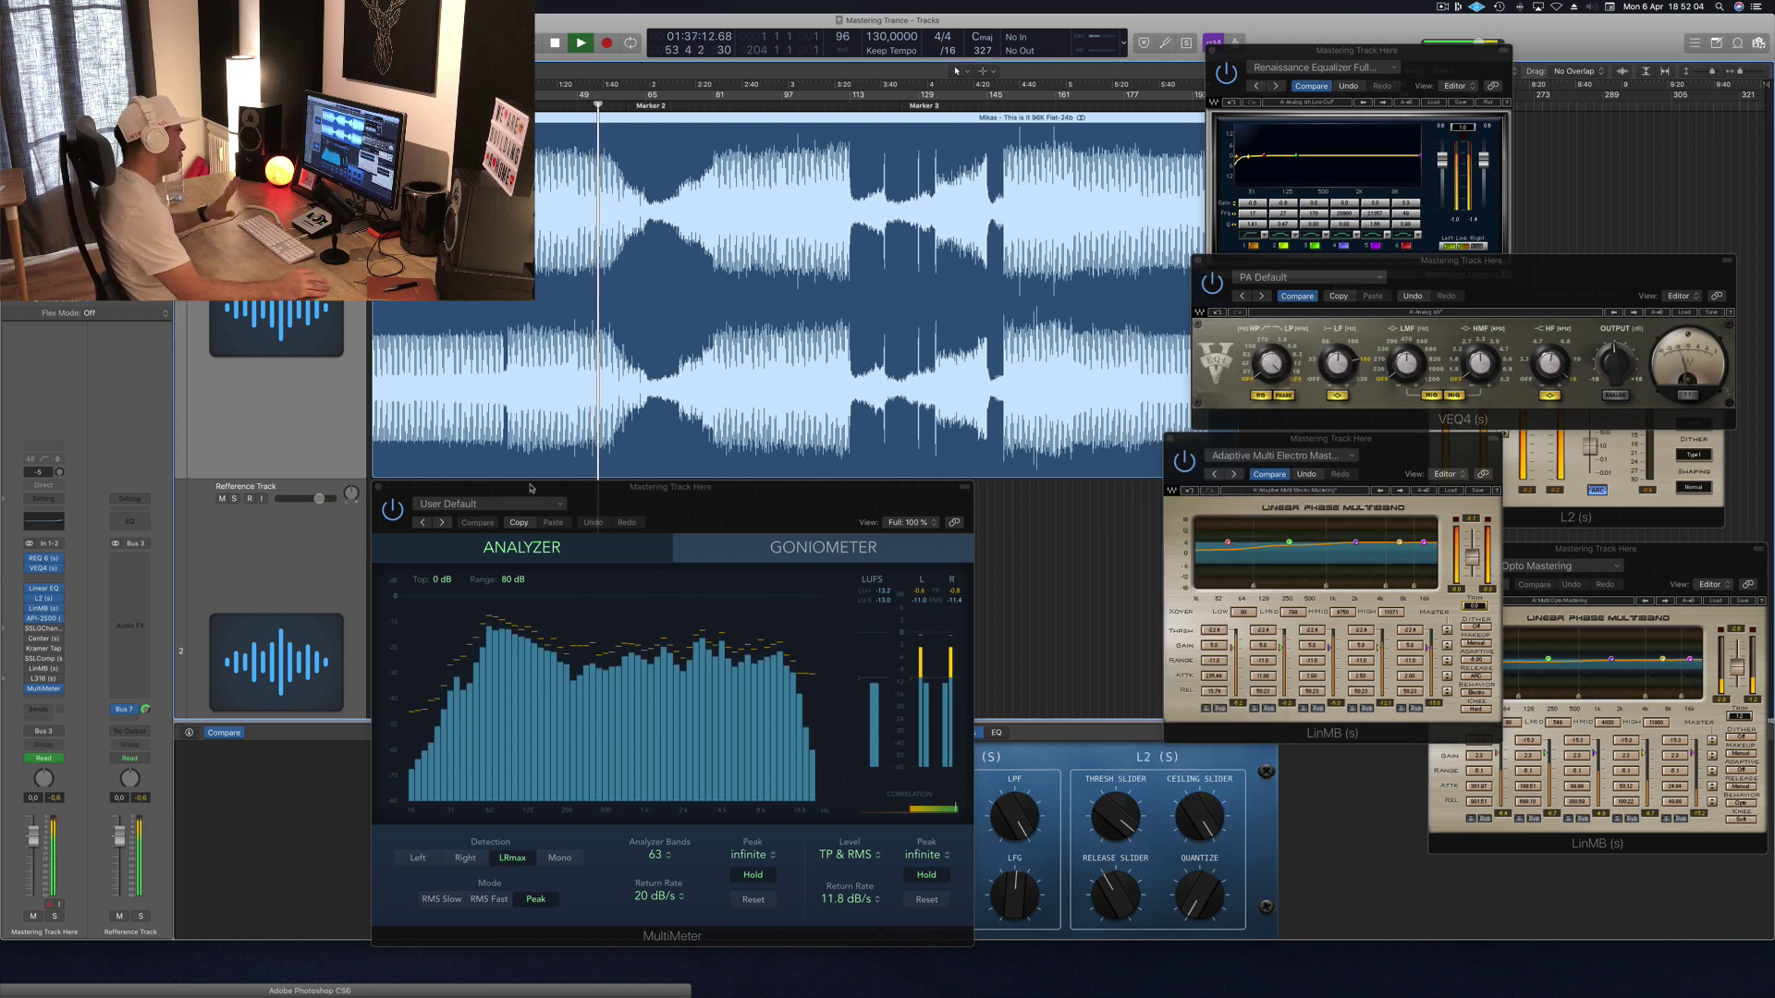
click(42, 628)
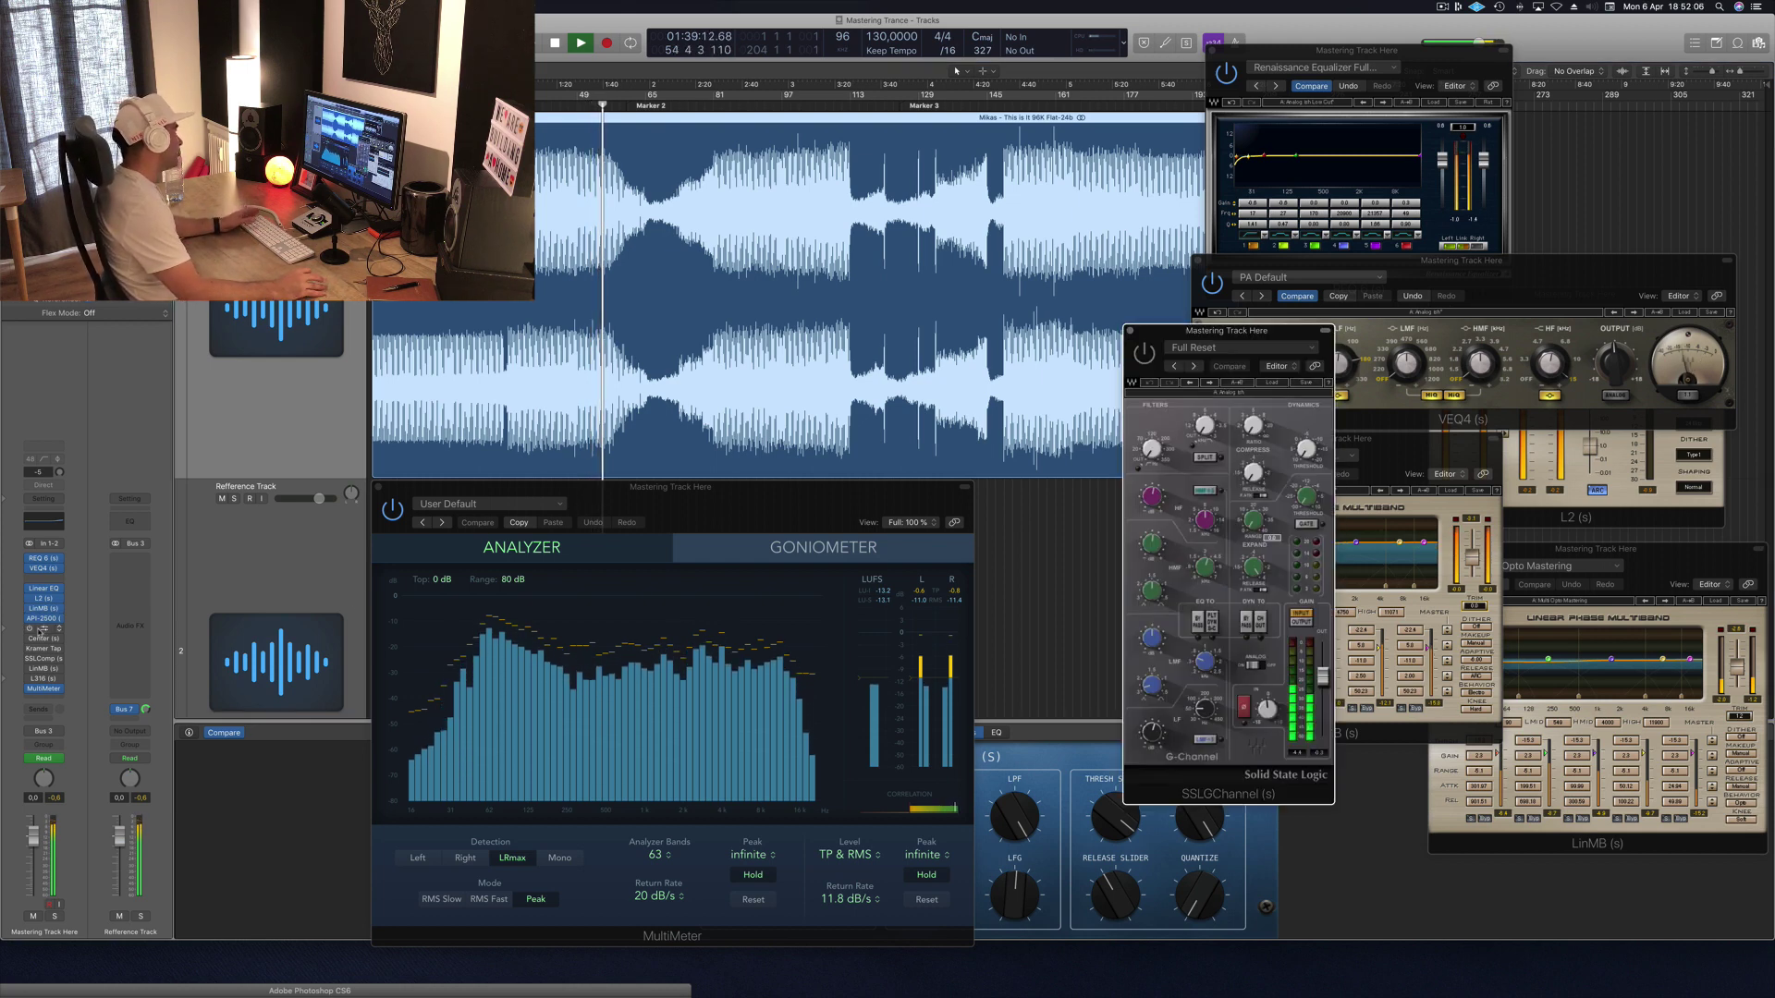
click(42, 628)
Step: Open the Center plug-in on the mastering track, move its window into clear view and stop playback
click(43, 638)
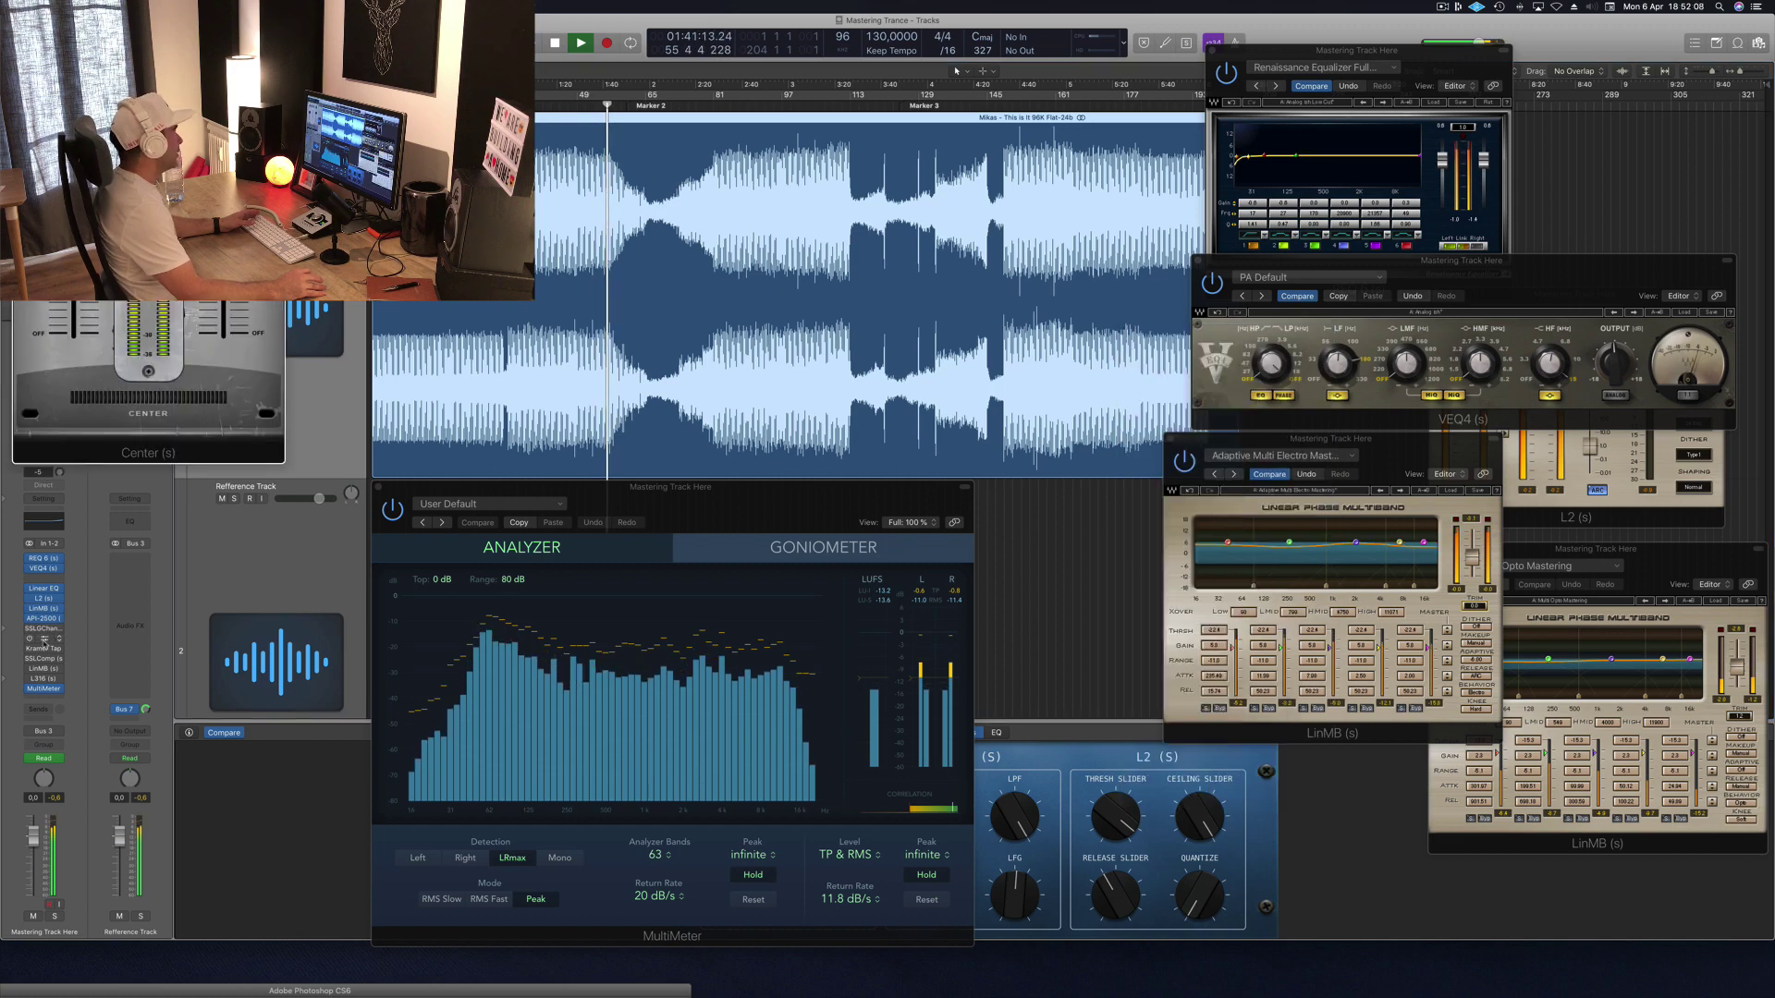
drag(58, 32, 1088, 234)
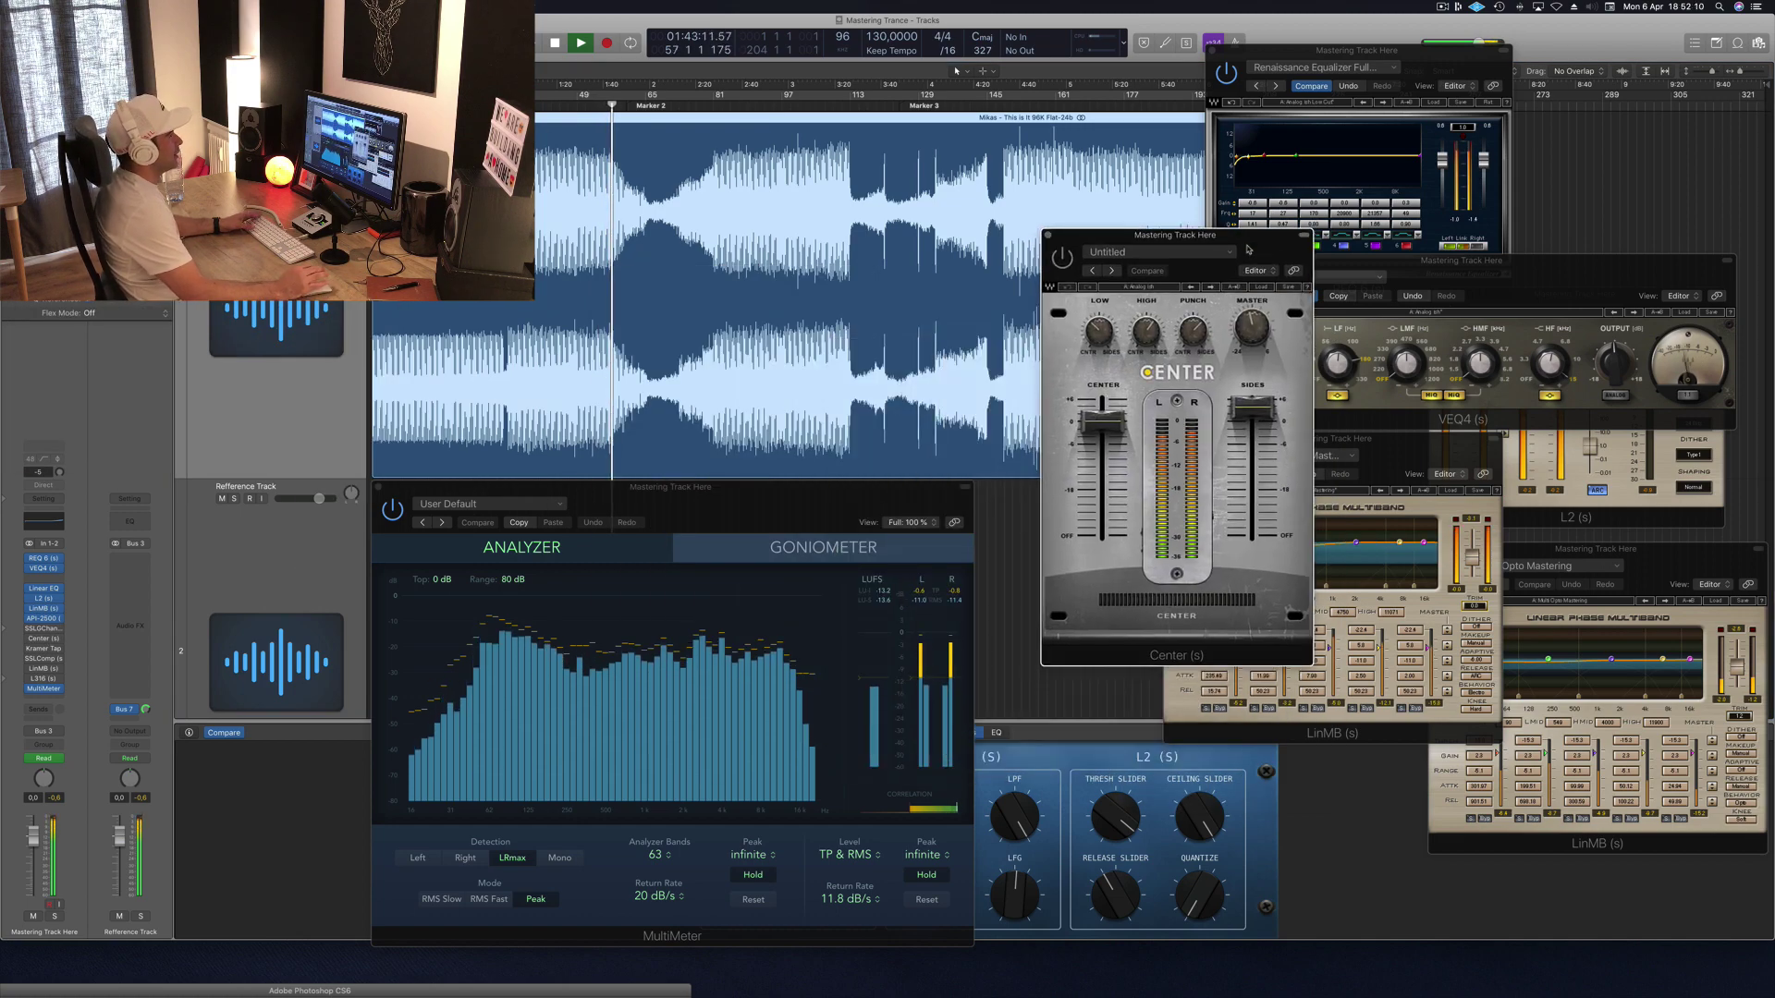
key(space)
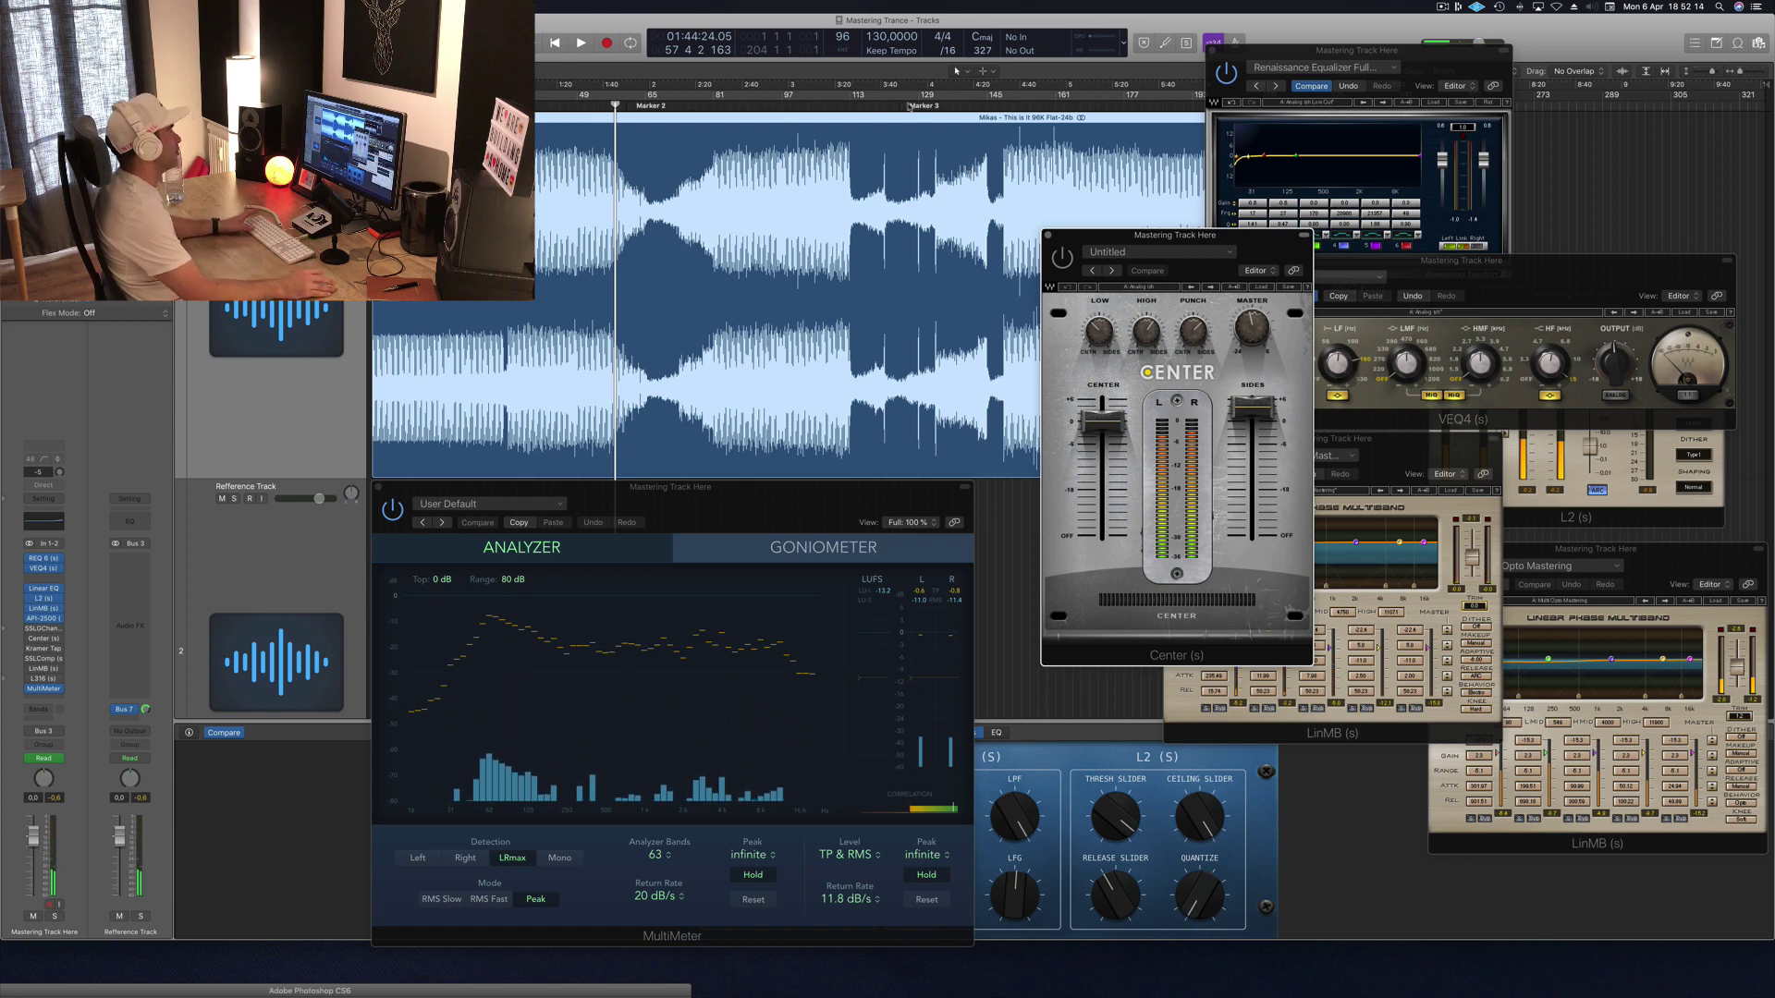
Step: Move the playhead to bar 81 and audition the section with Center bypassed, adjusting the position of its window
click(715, 107)
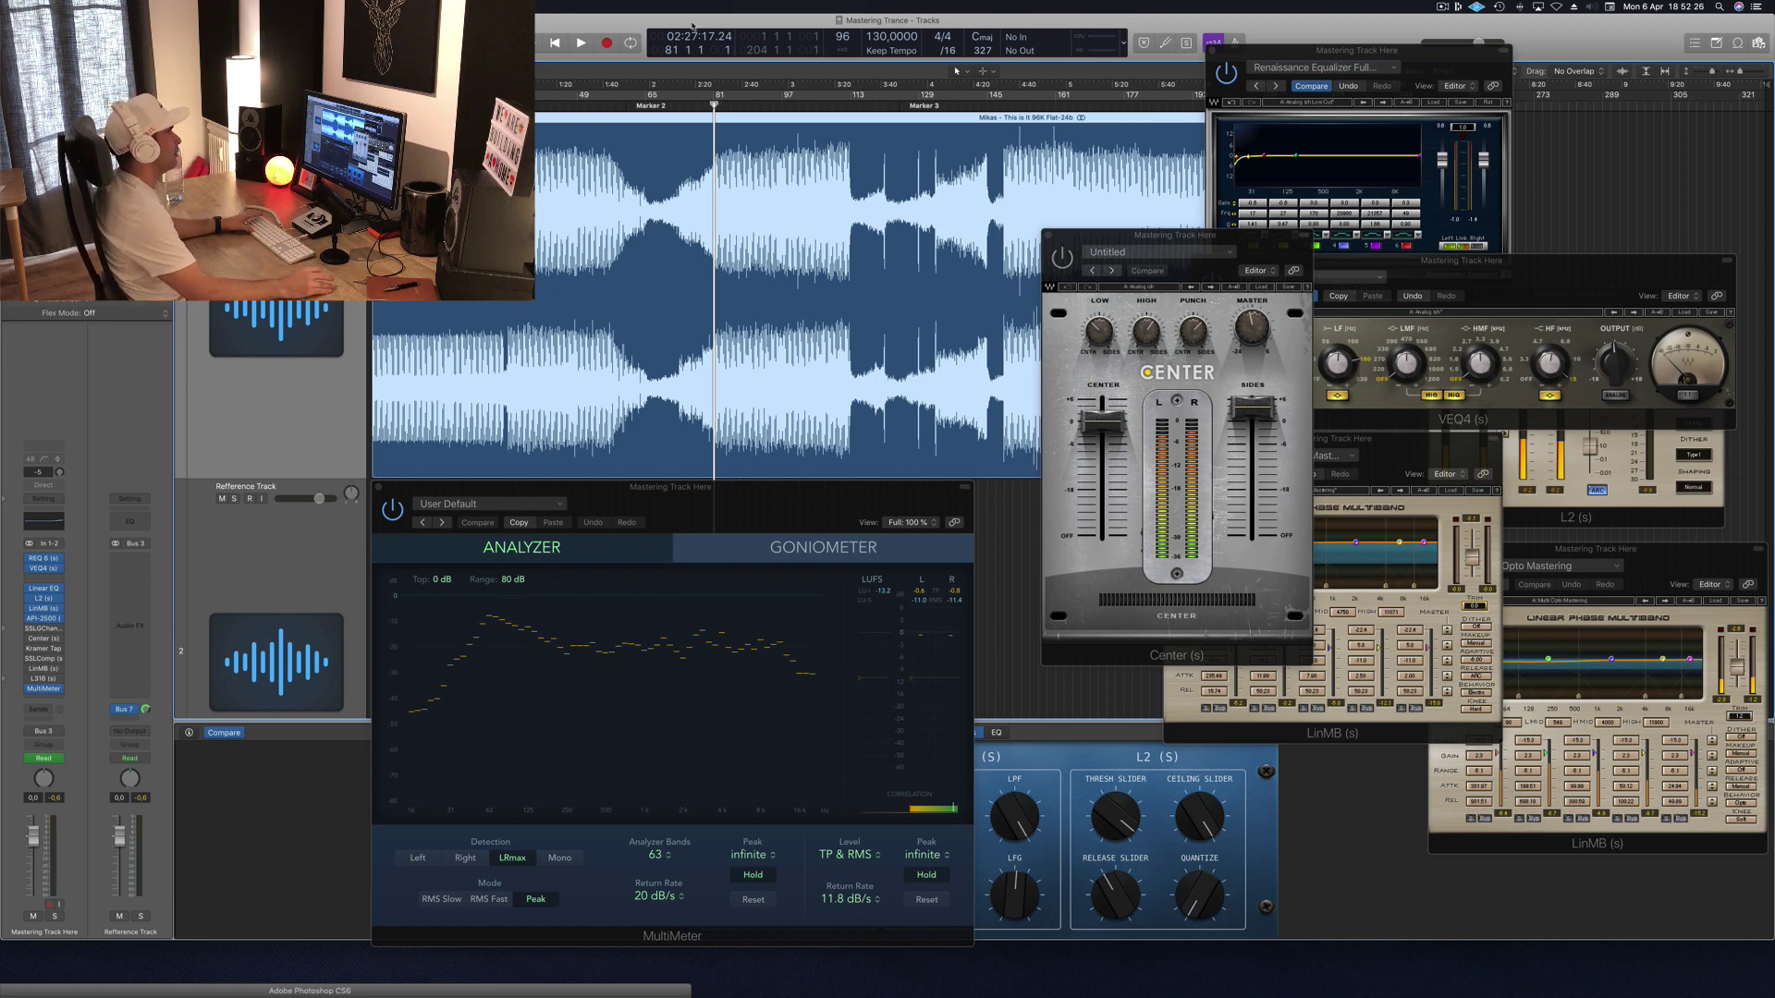
key(space)
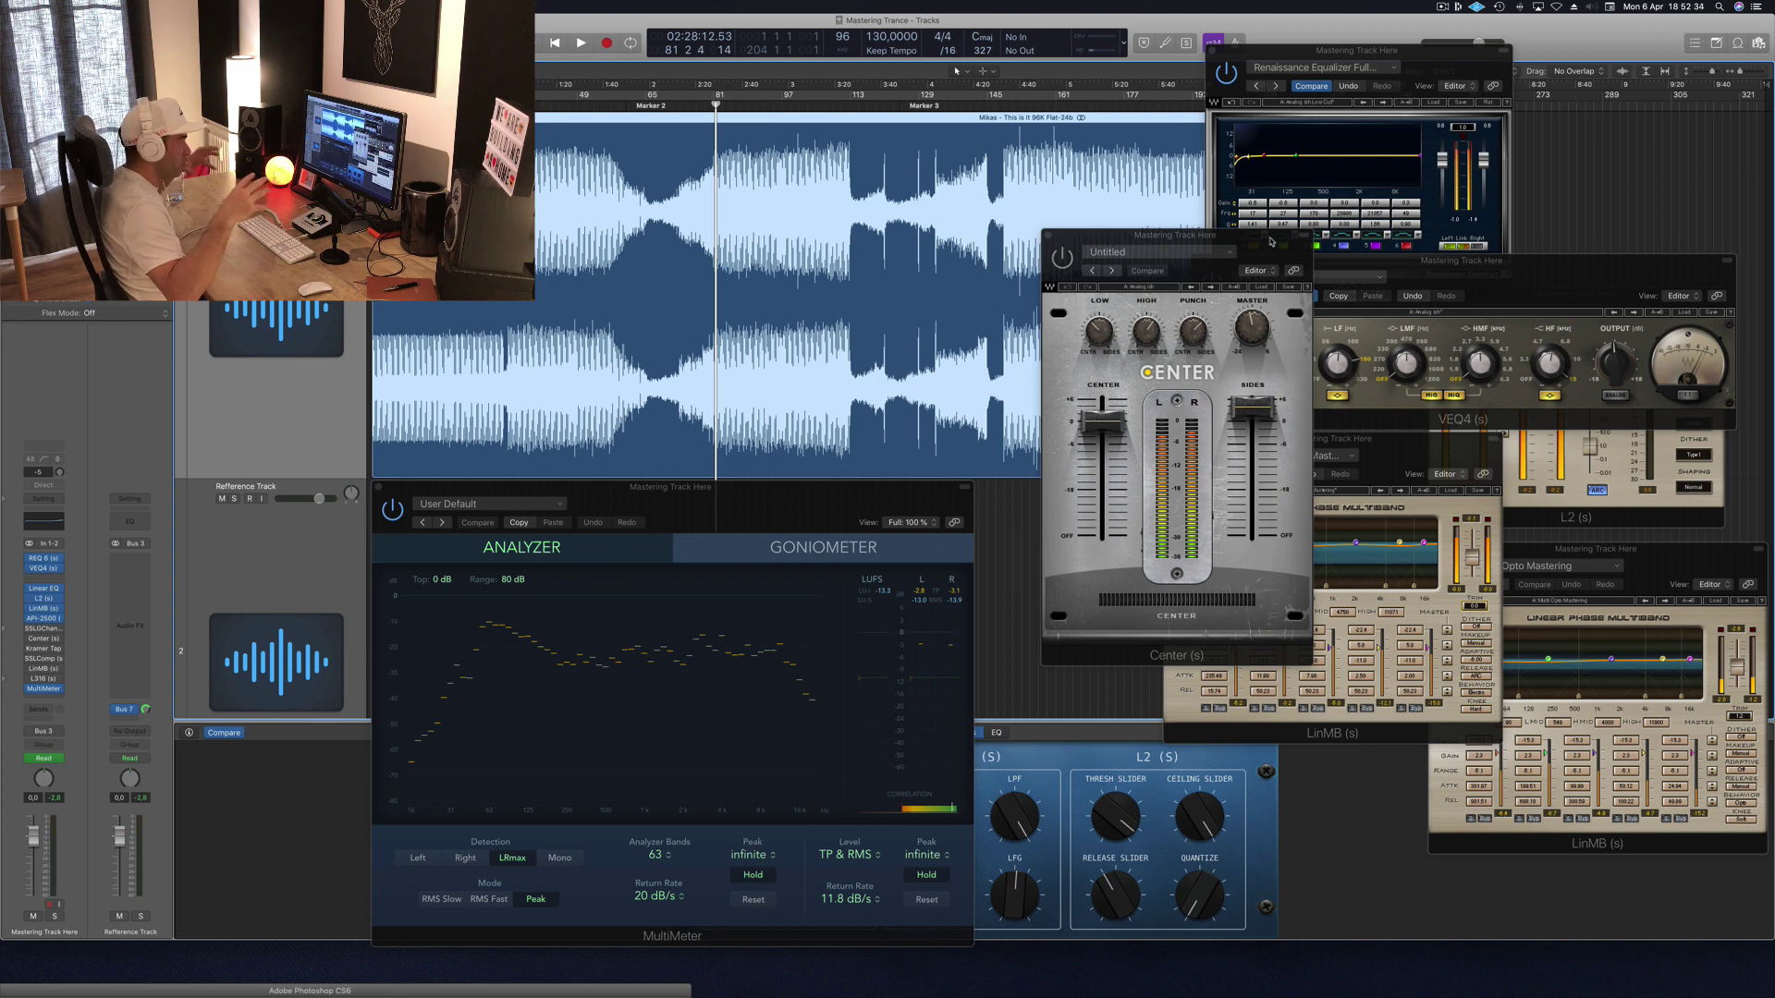
key(space)
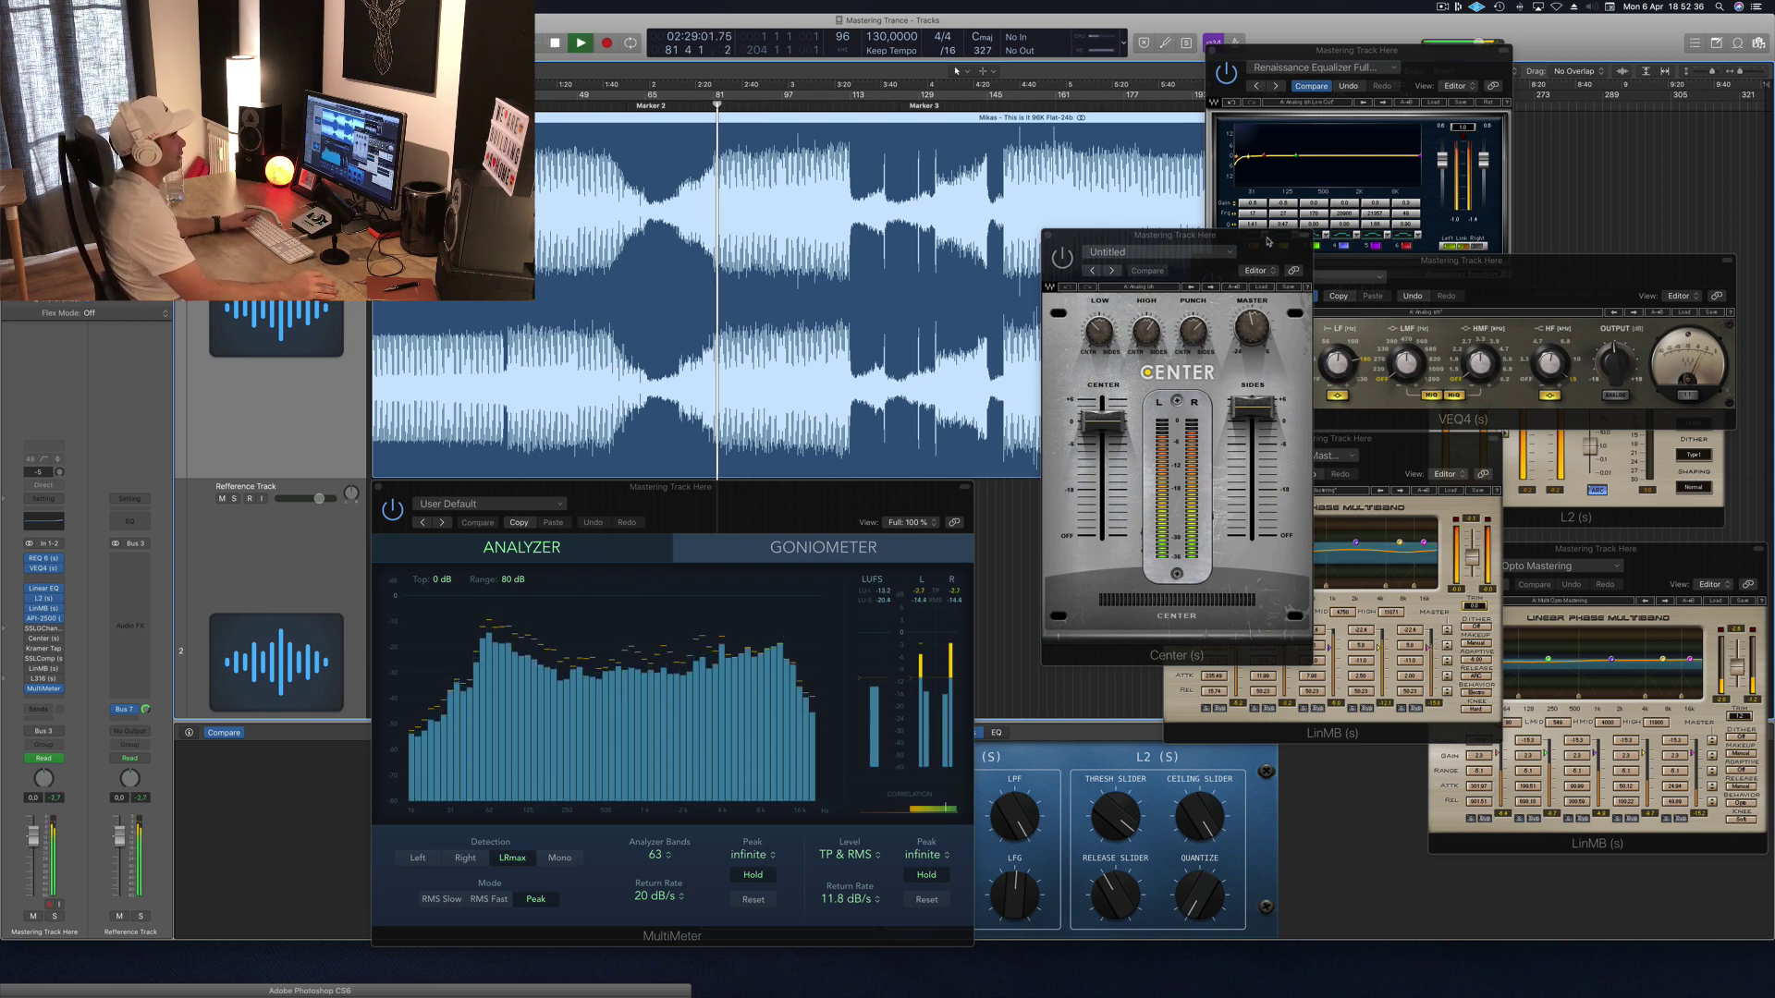
drag(1271, 239, 1237, 238)
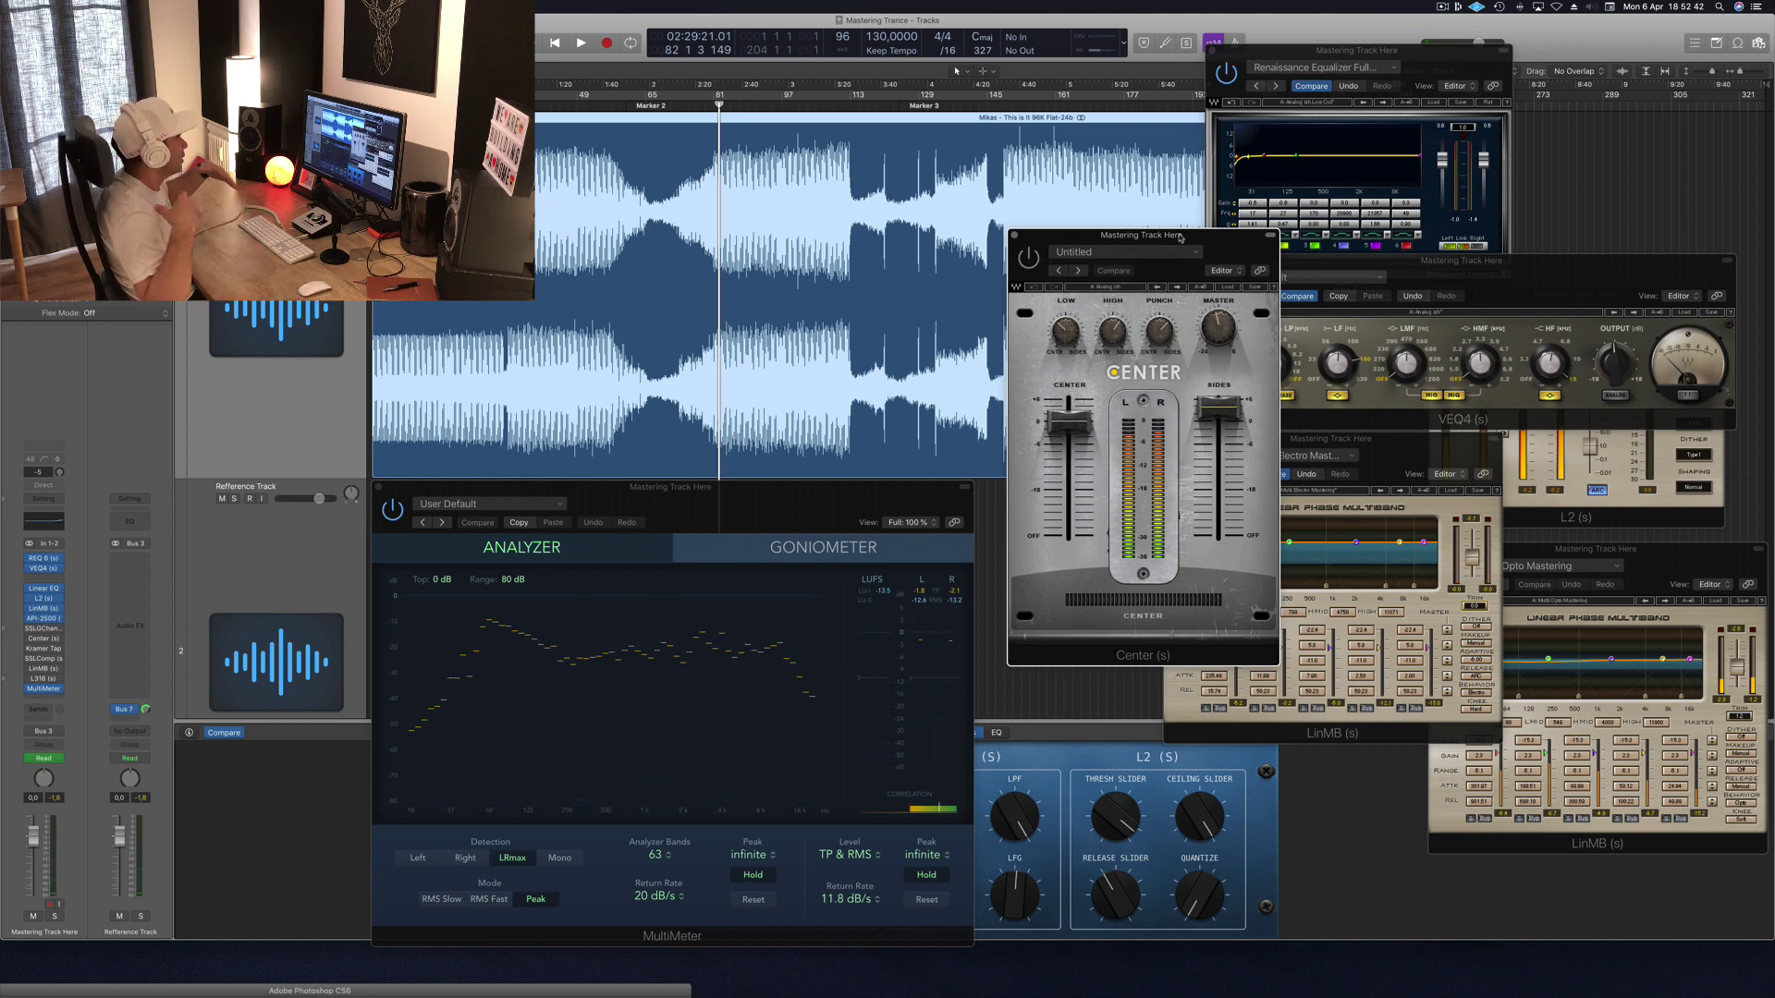
drag(1181, 239, 1192, 241)
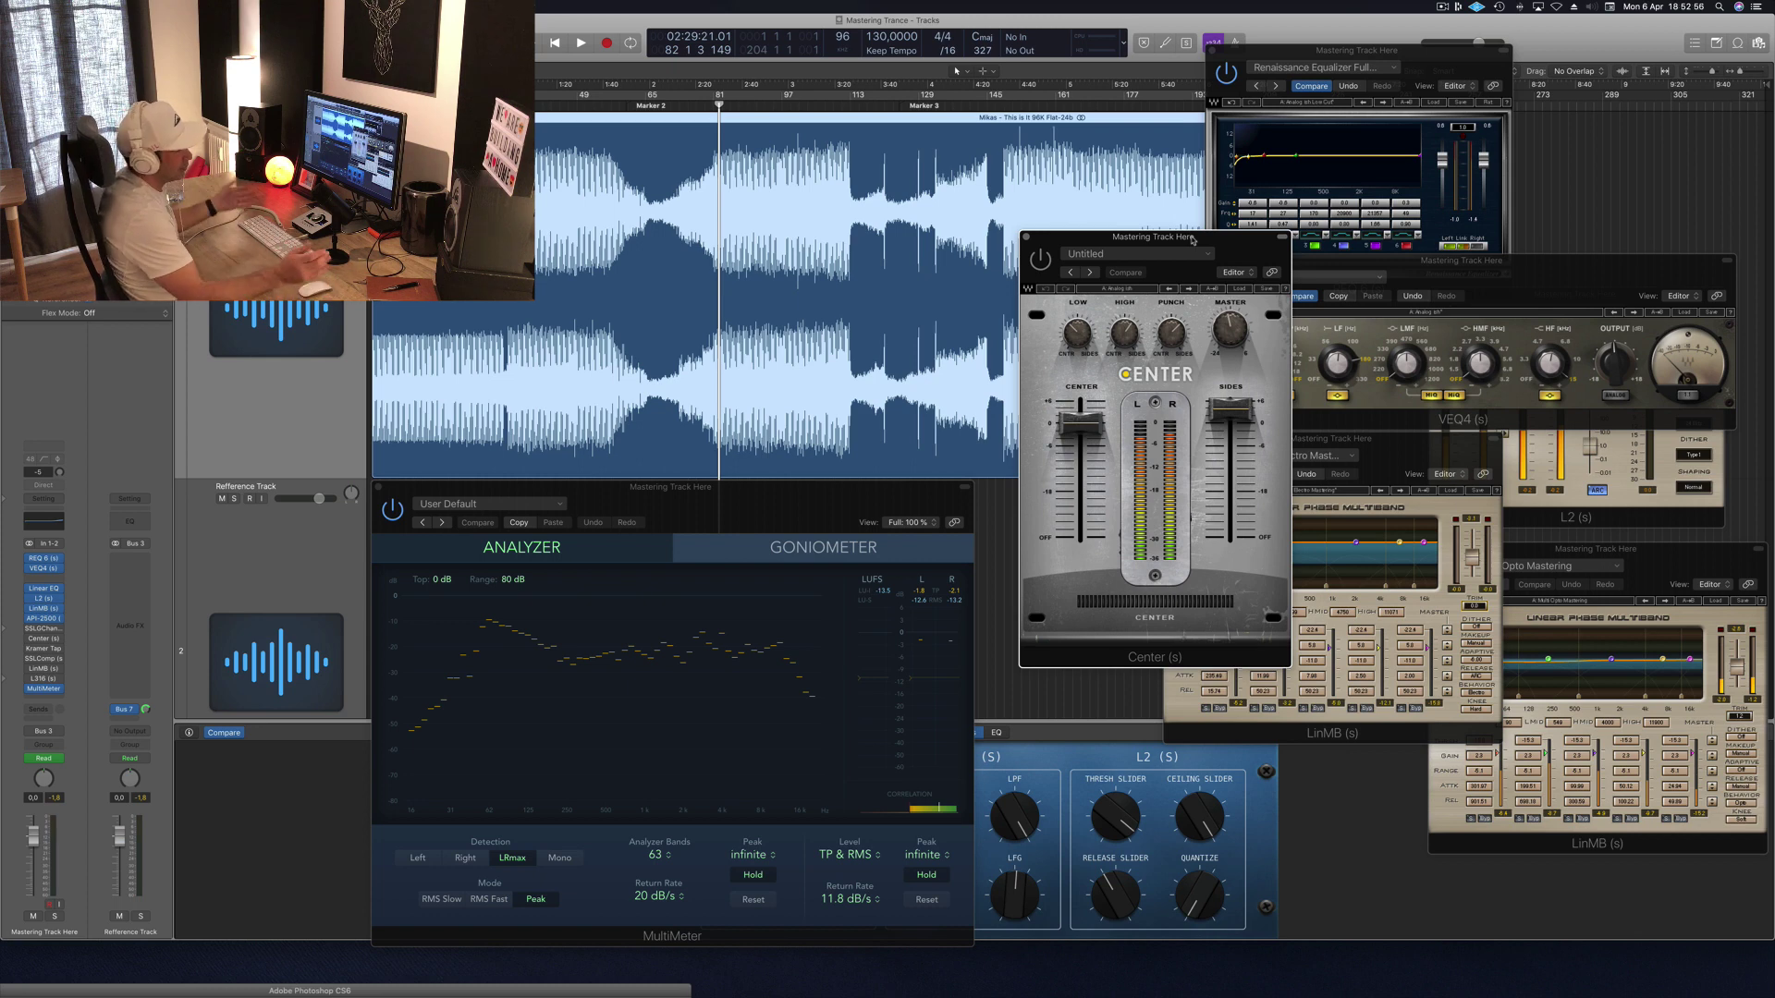
Step: Resume playback and switch on the Center plug-in, moving its window clear of the EQ
key(space)
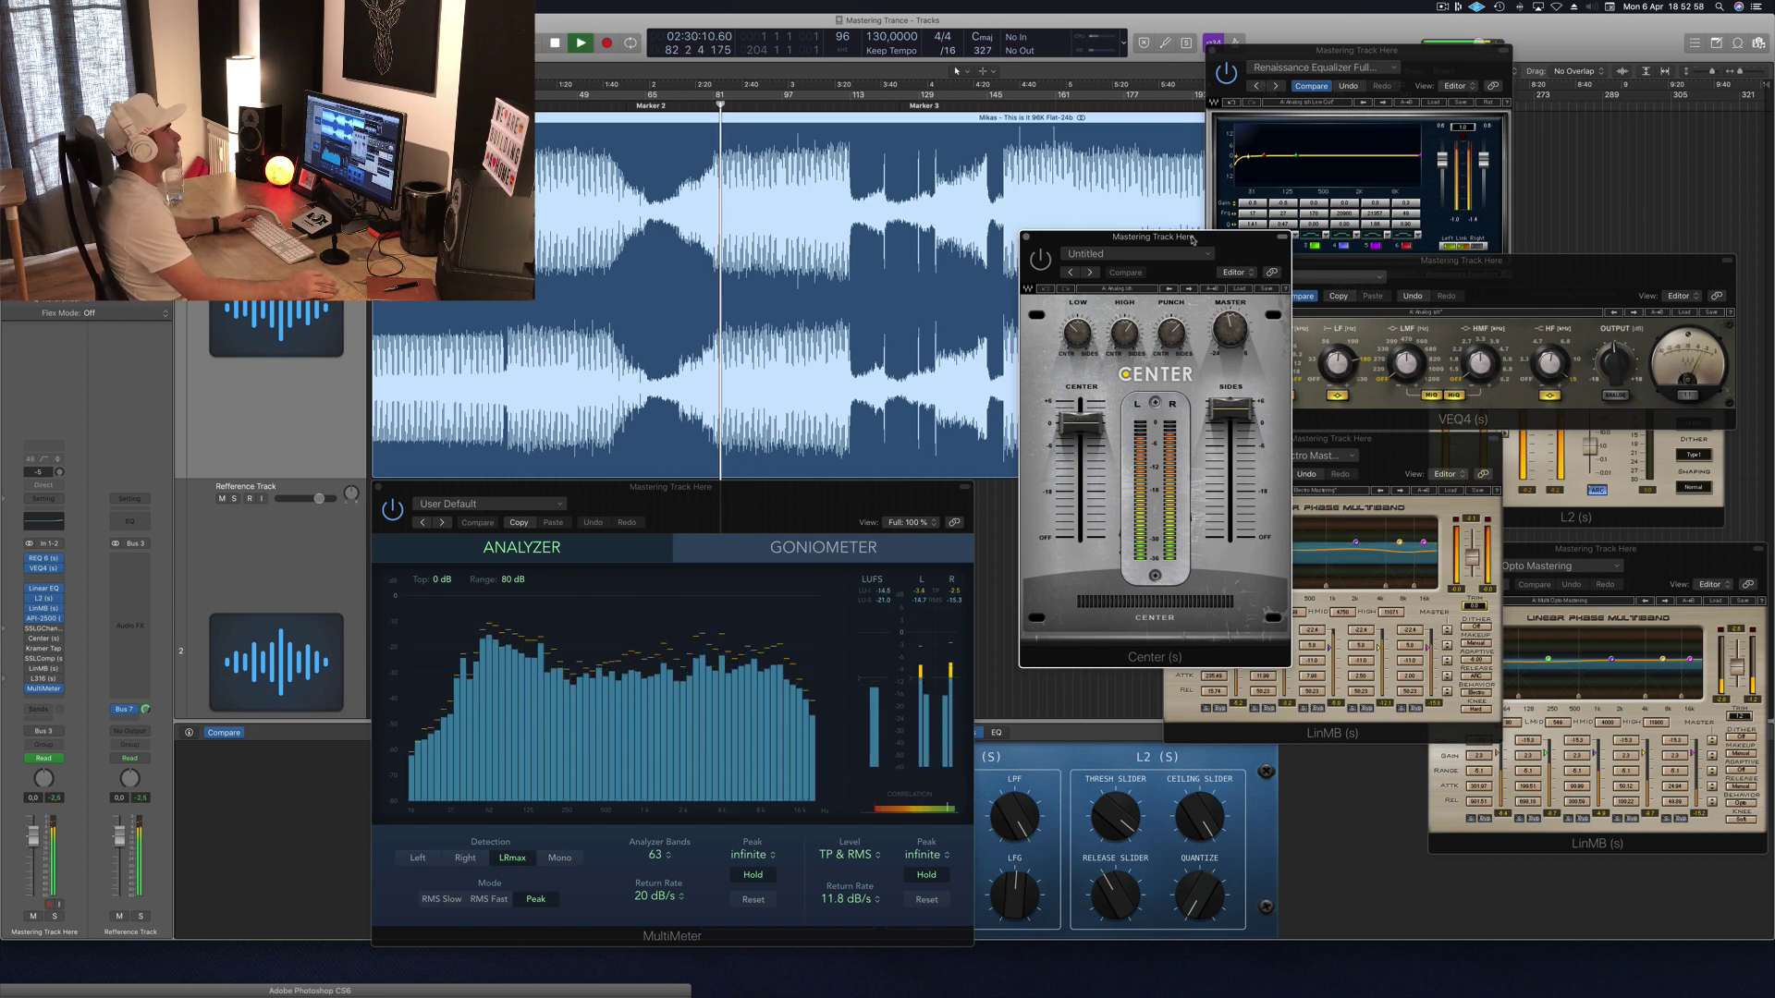
drag(1070, 259, 1038, 265)
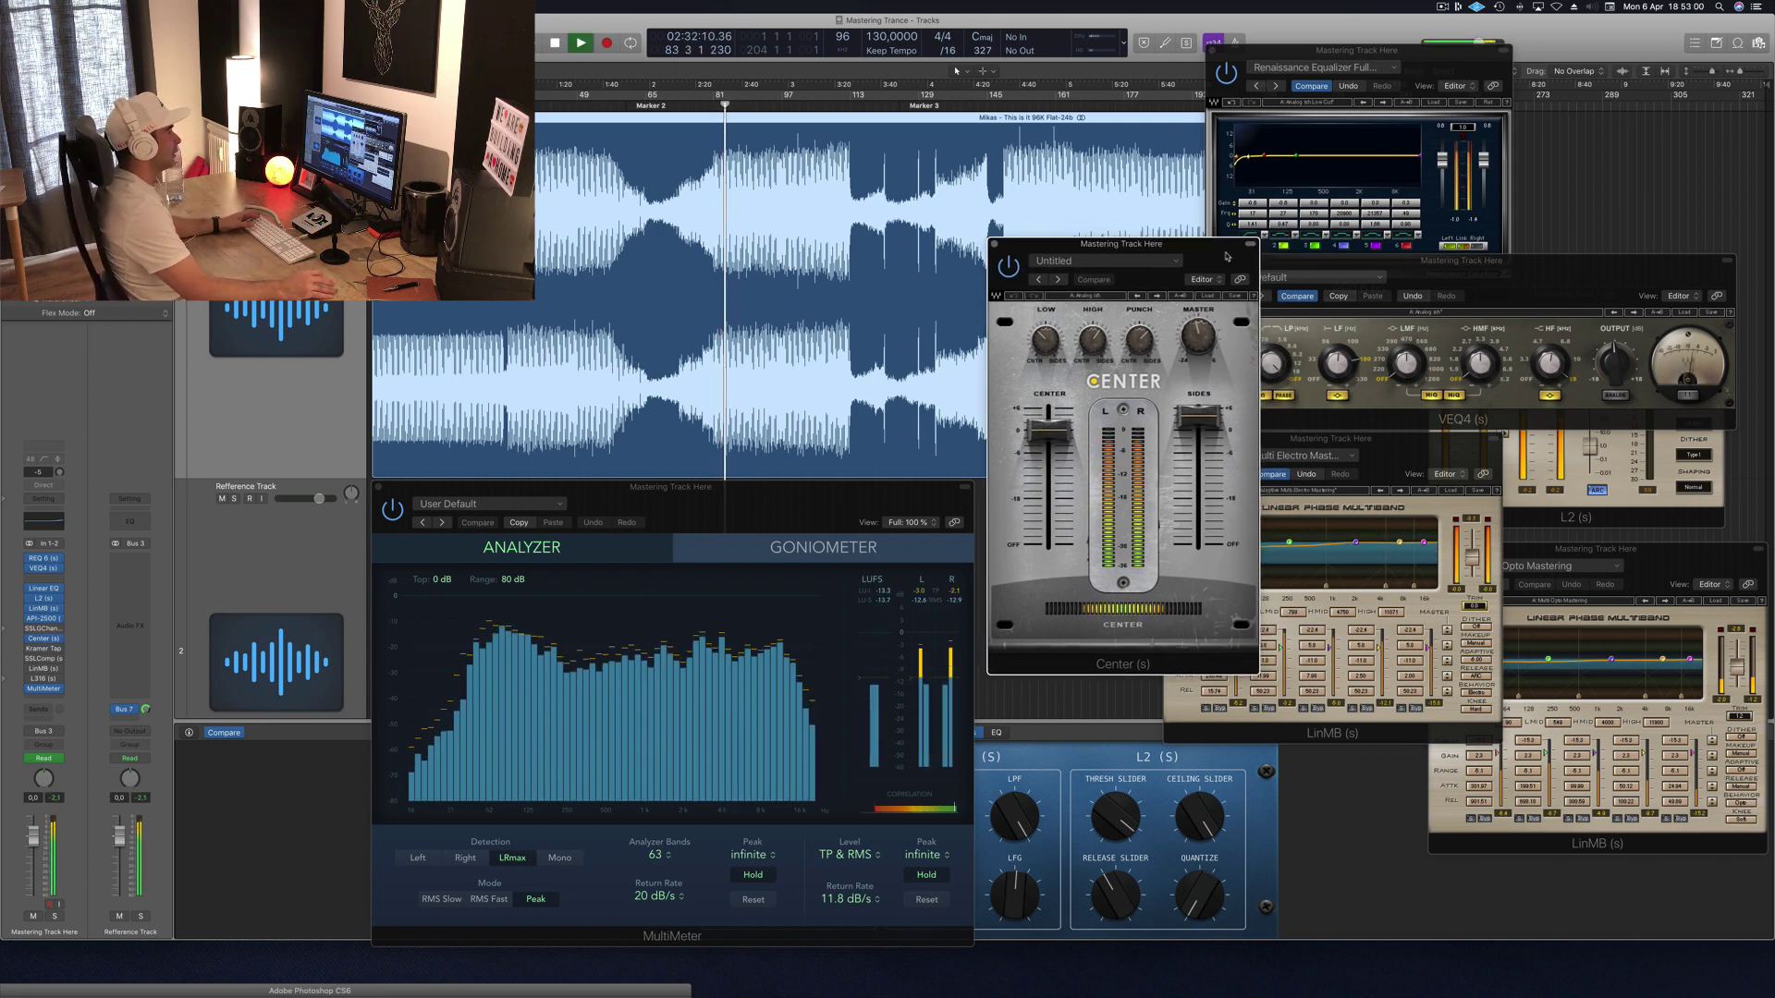
key(space)
key(space)
Step: Jump playback to about bar 100 to listen through Center, then close its window and stop playback
click(795, 95)
drag(1223, 252, 1211, 254)
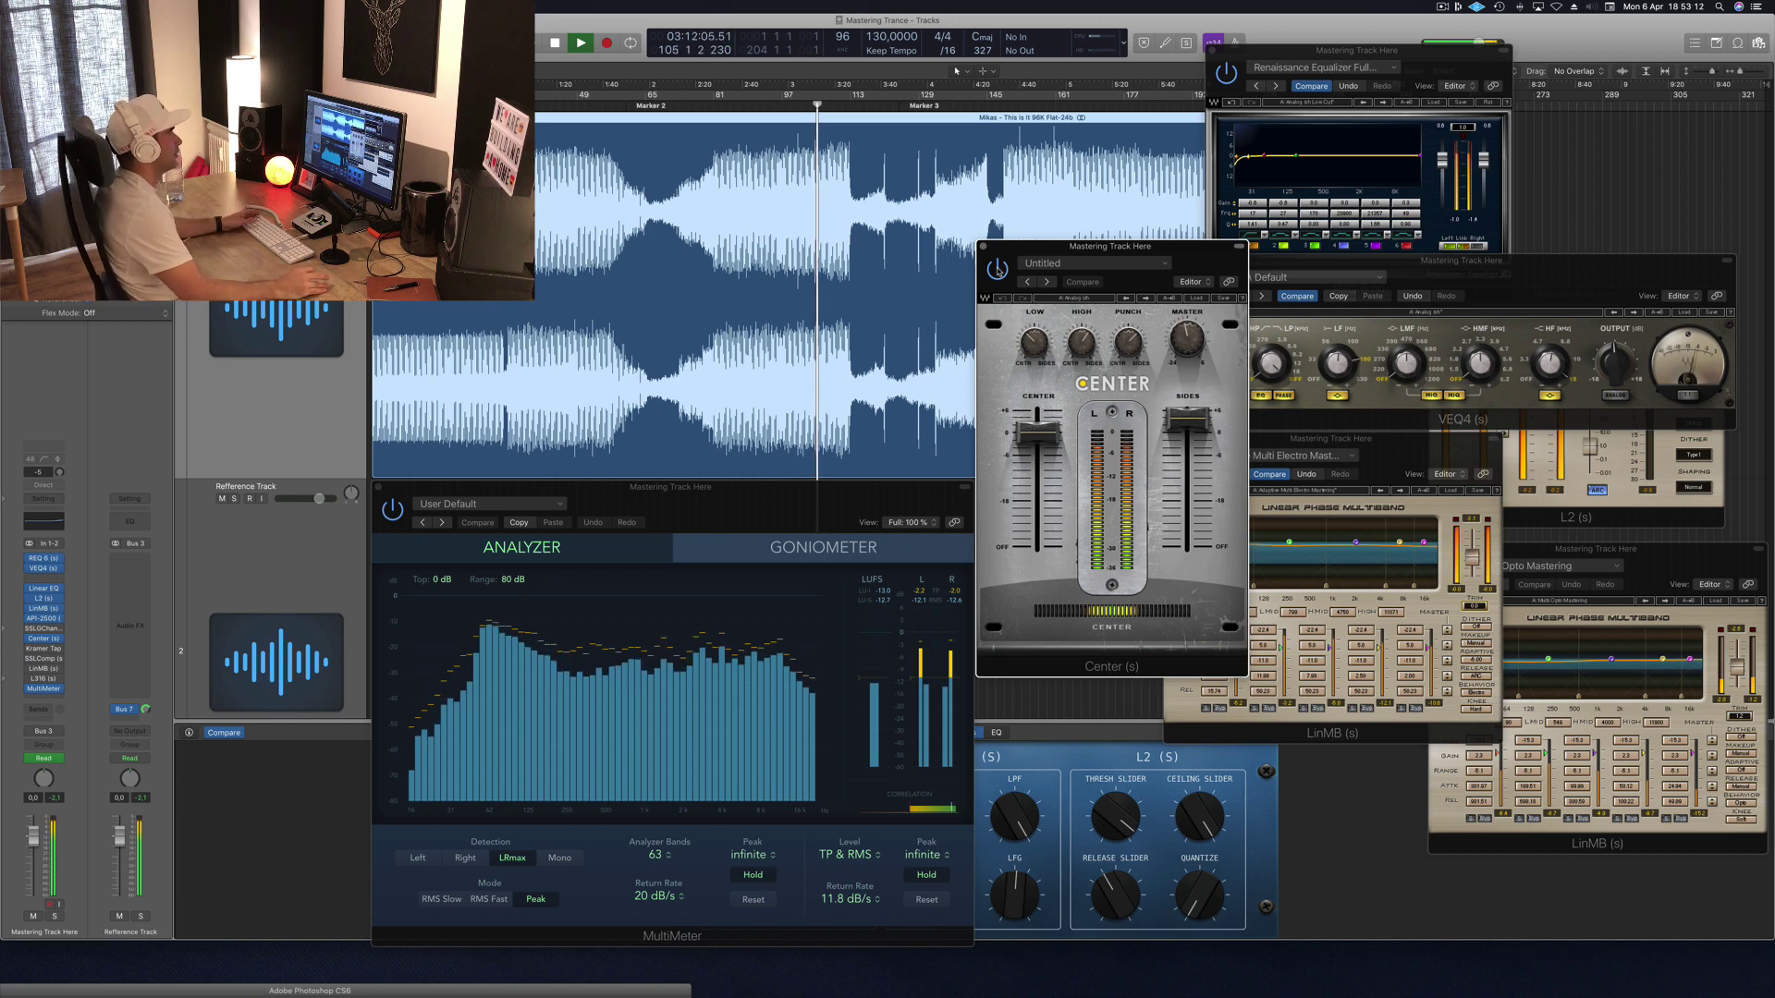
drag(1180, 252, 1199, 258)
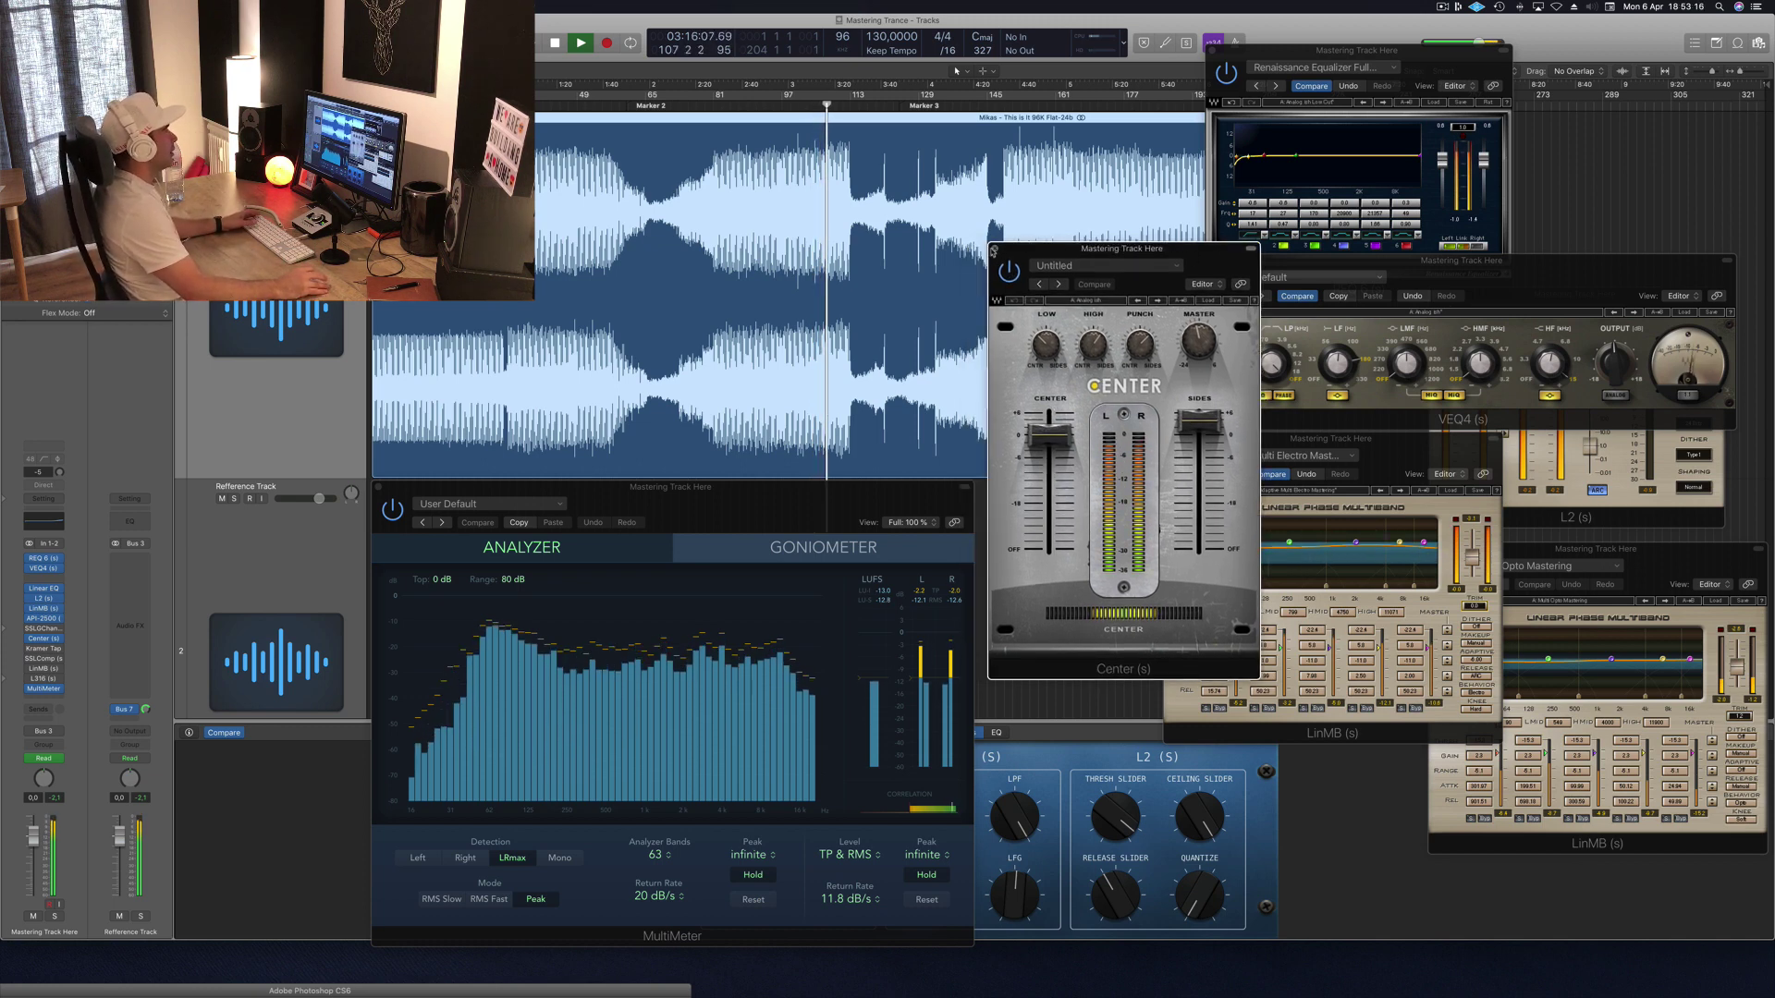
click(996, 250)
key(space)
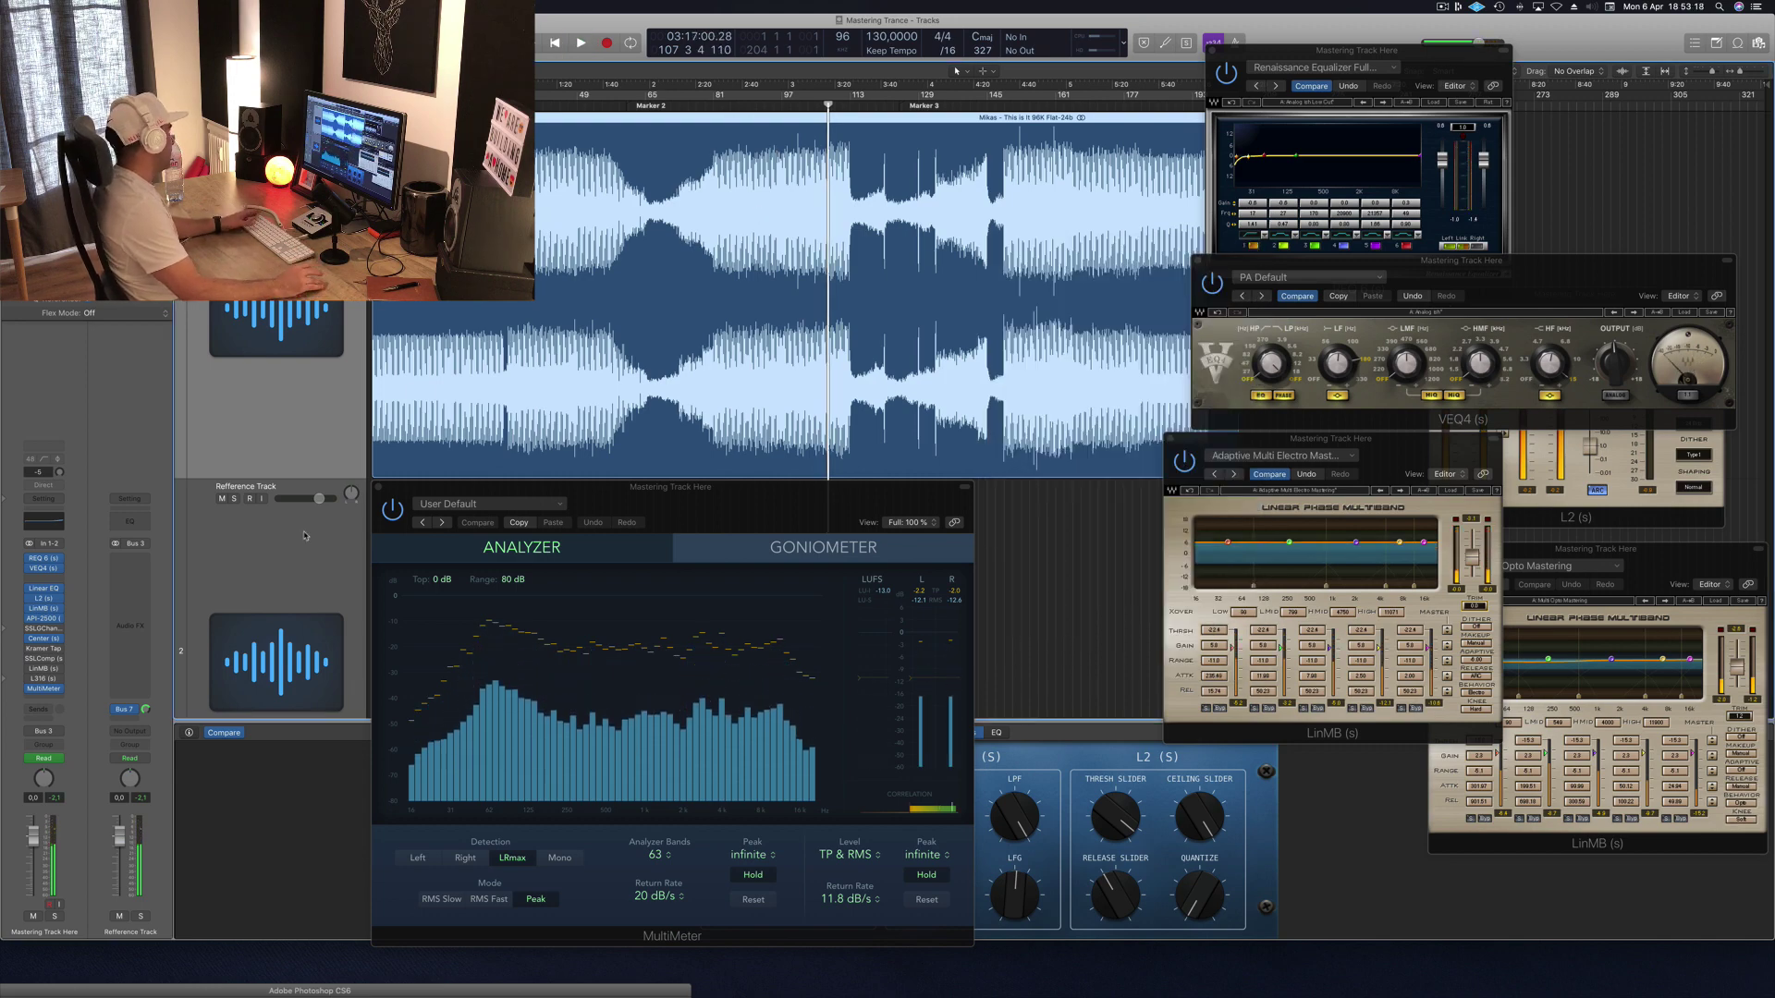
Step: Open the Kramer Tape with the Mastering Clean and Open preset, inspect it in full view and close it again
click(37, 648)
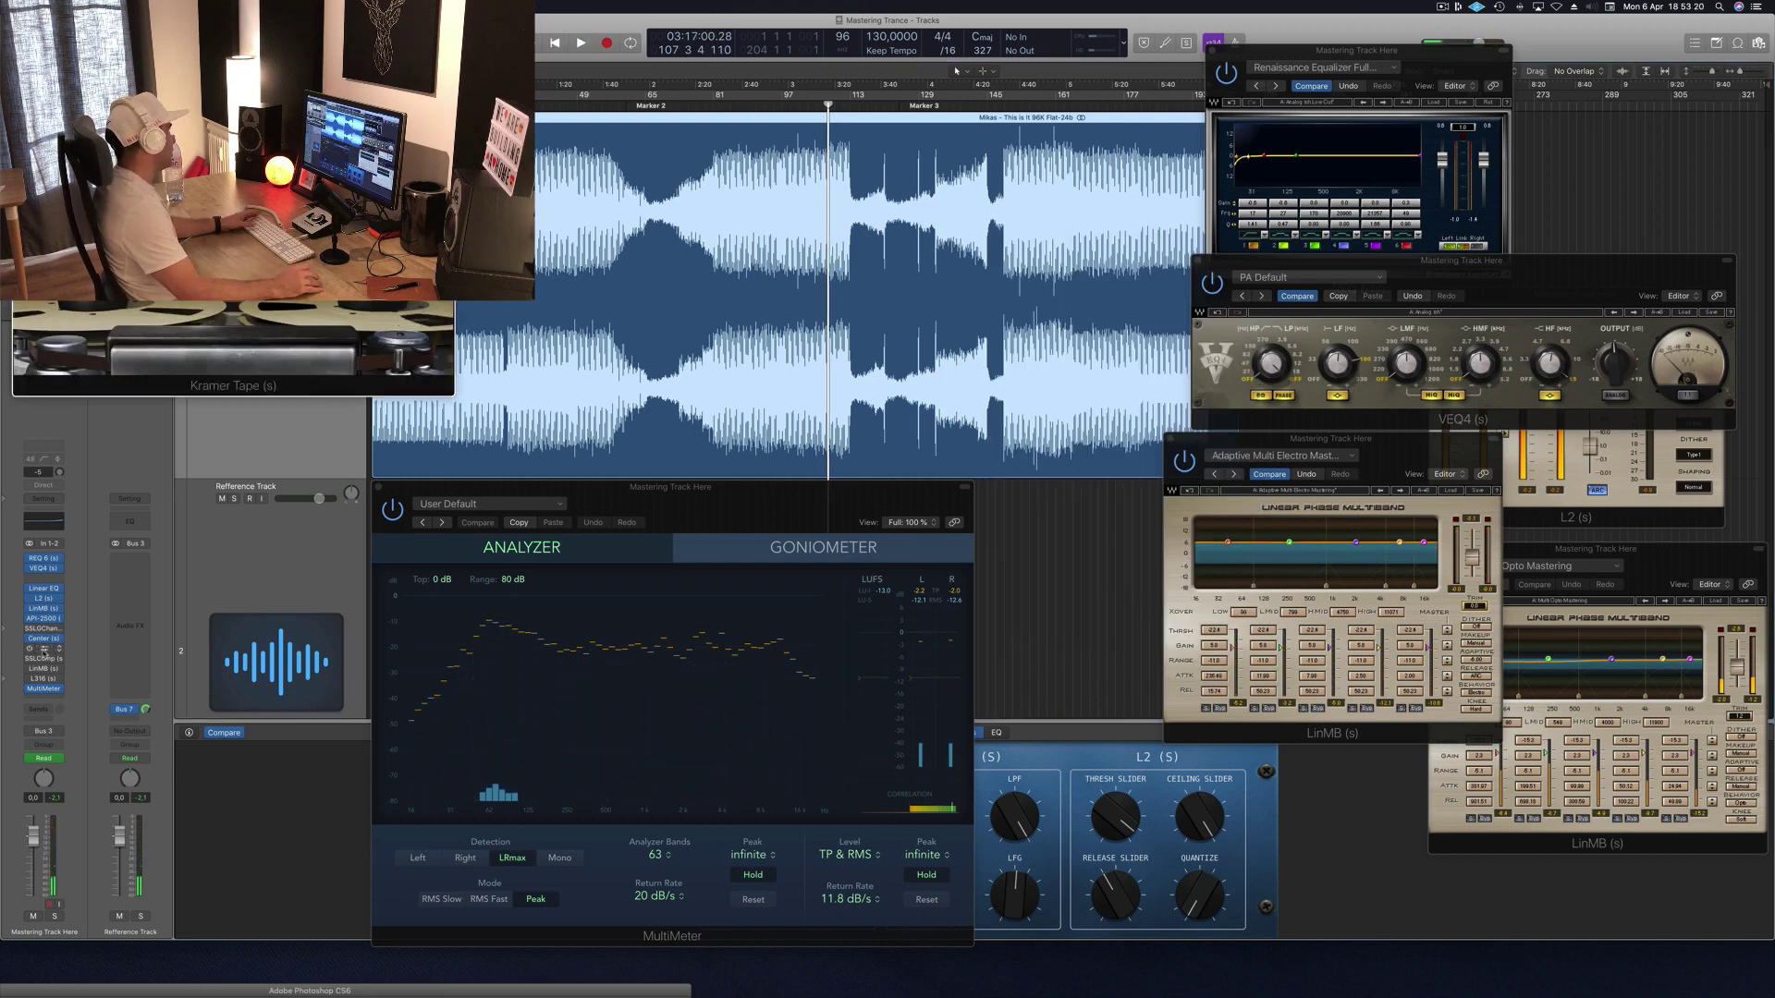
drag(338, 31, 1101, 279)
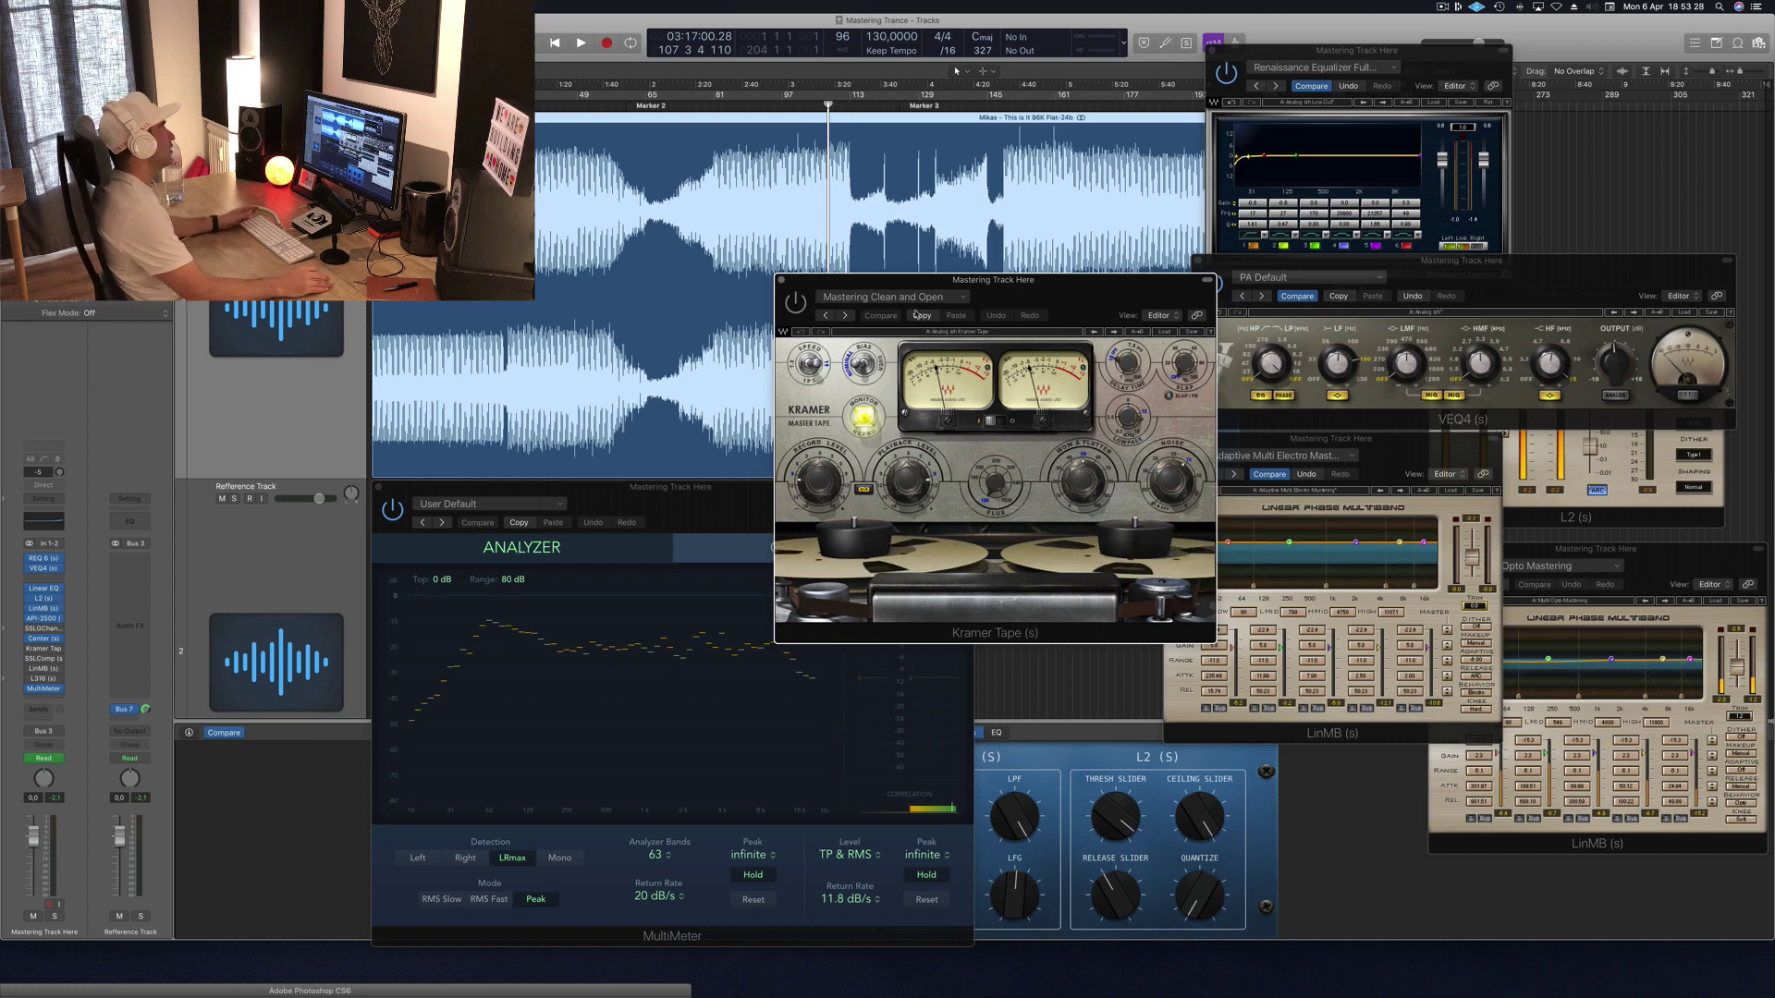
click(780, 281)
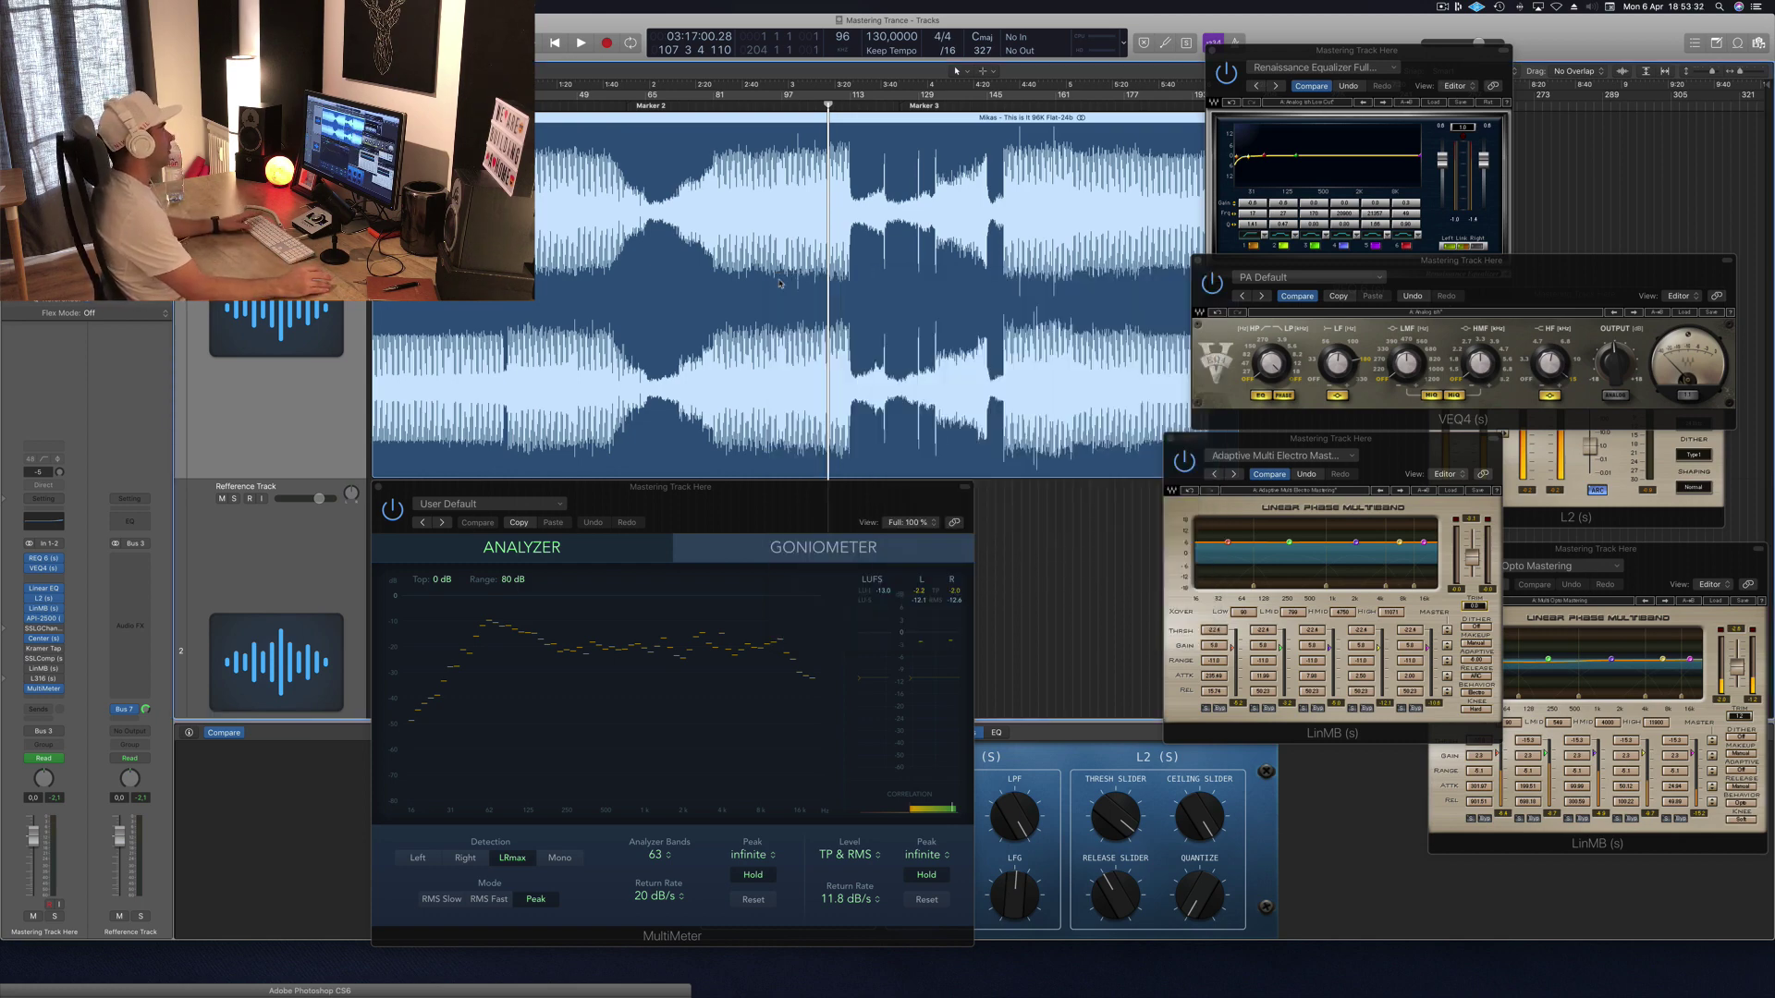
Step: Open the SSLComp on the mastering track and move its window into clear view with playback stopped
key(space)
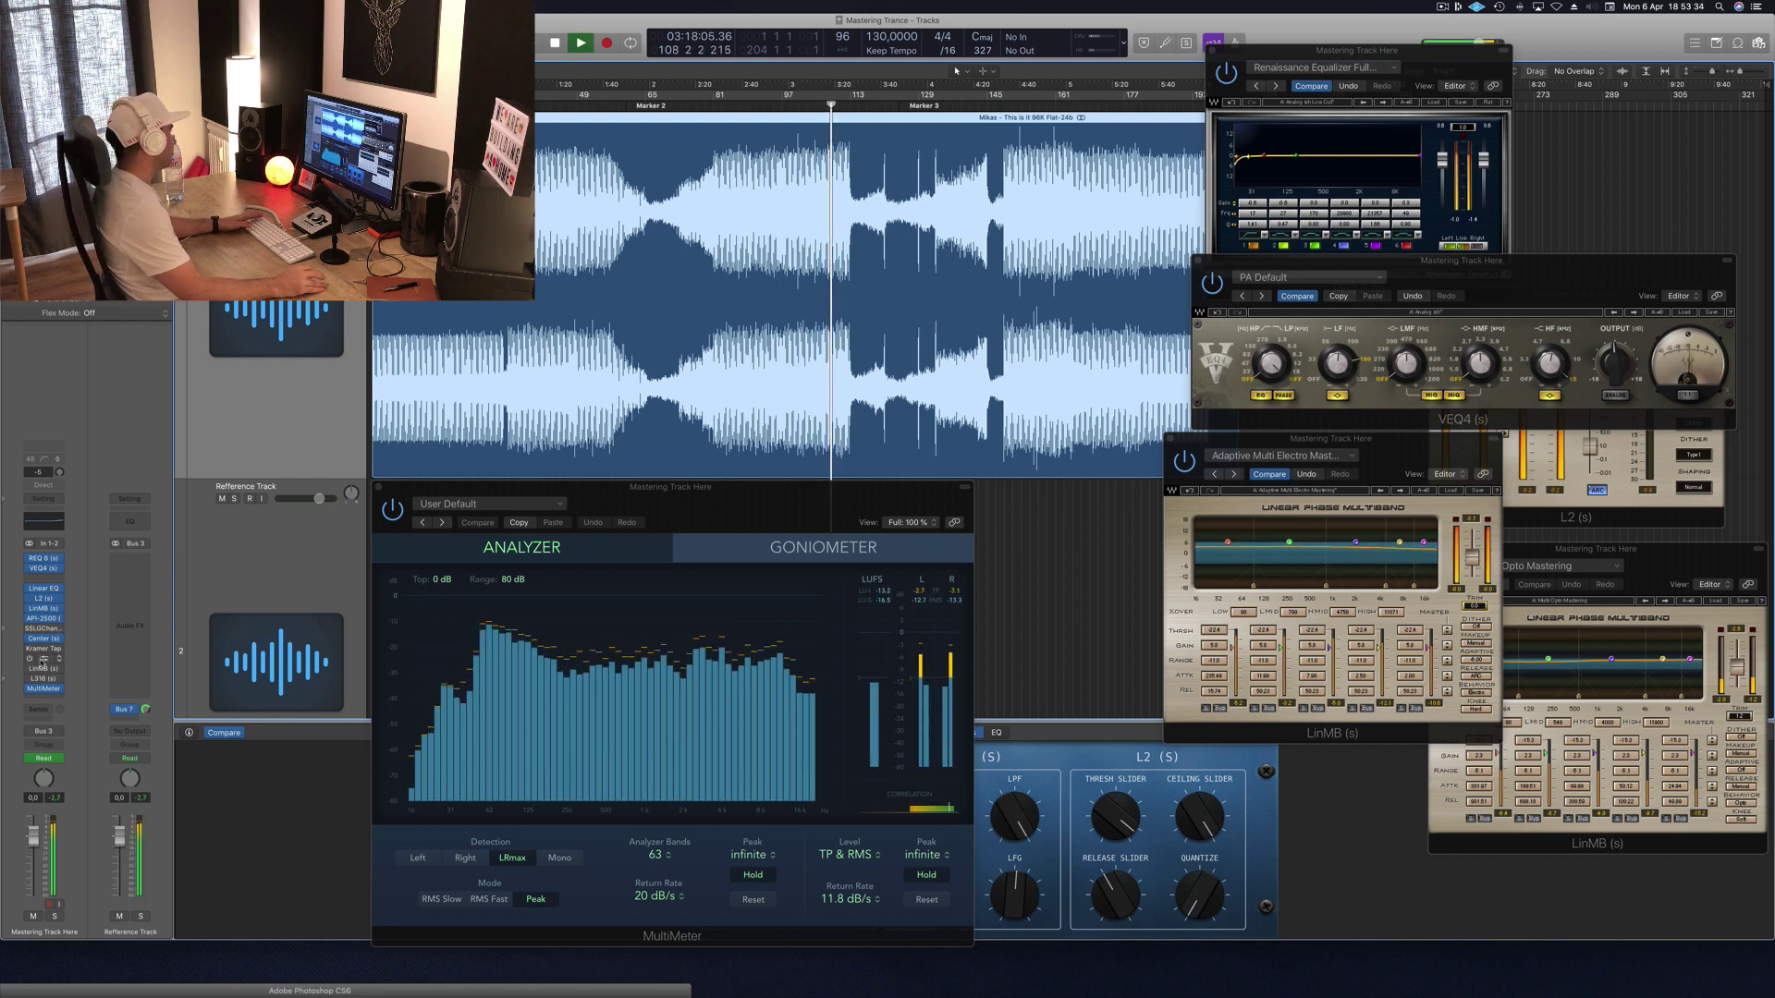
click(43, 658)
key(space)
drag(151, 42, 1279, 231)
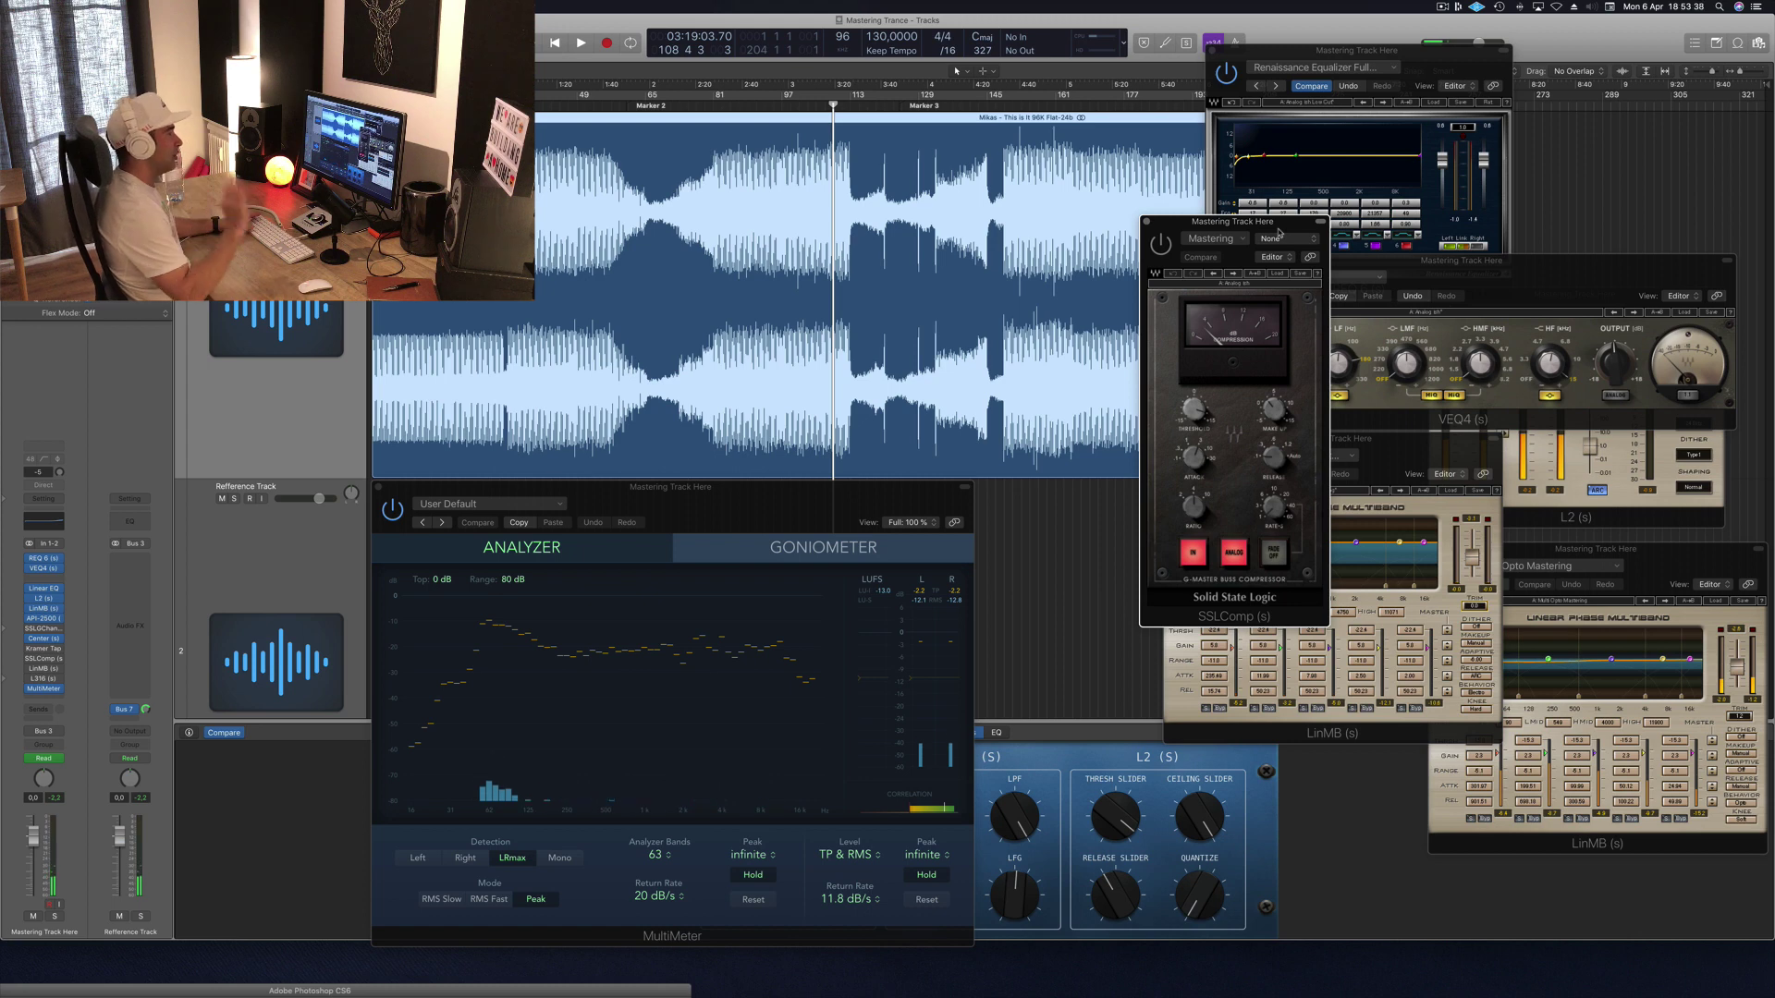
Step: Resume playback, switch on the SSLComp and turn up its threshold knob slightly, then stop playback
key(space)
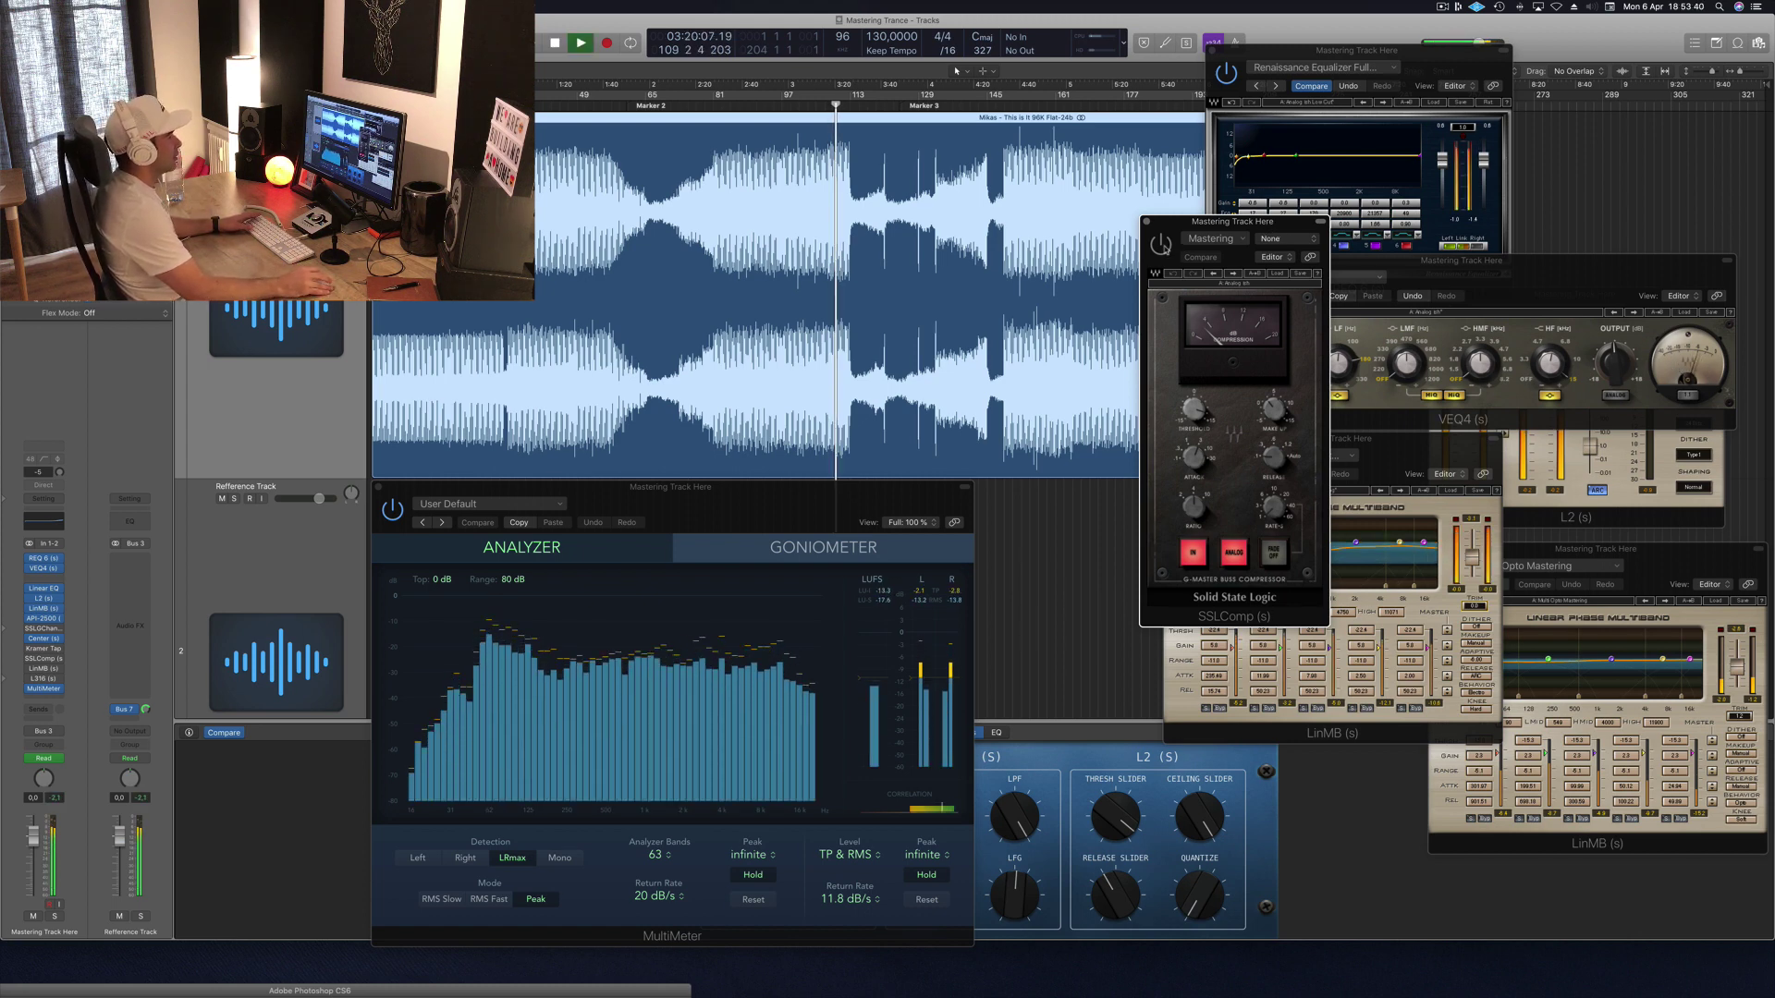
drag(1193, 410, 1199, 381)
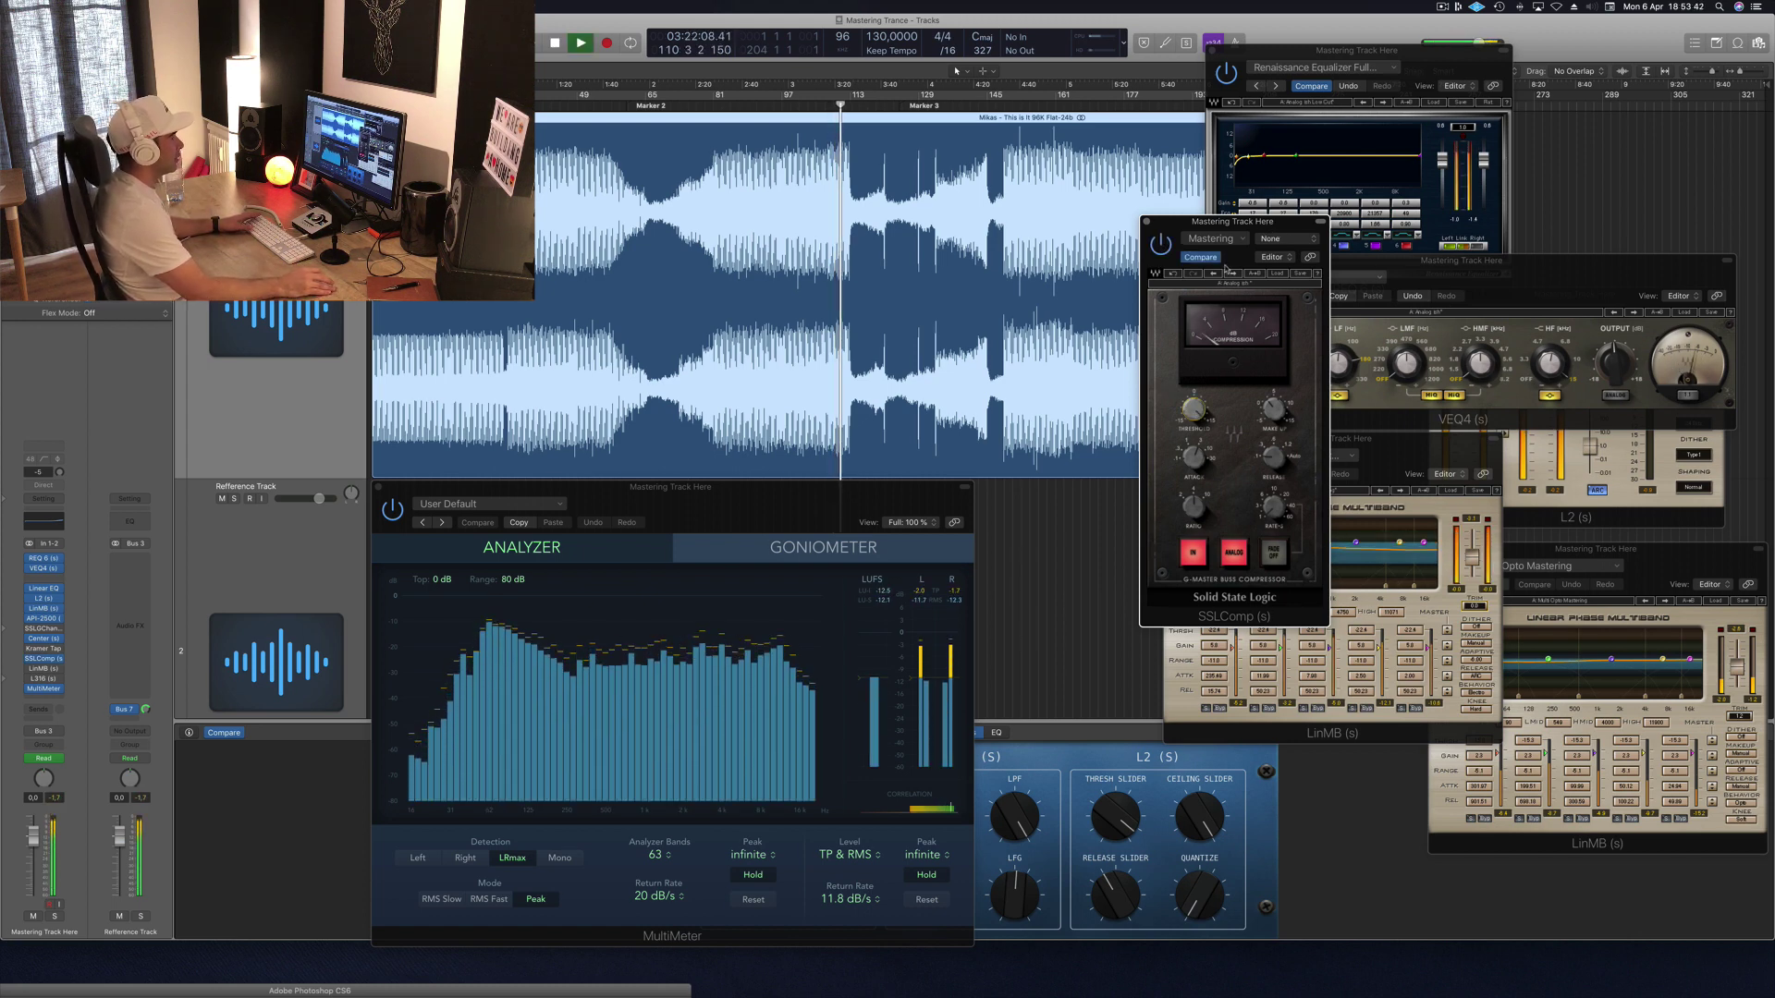
drag(1254, 231, 1250, 243)
key(space)
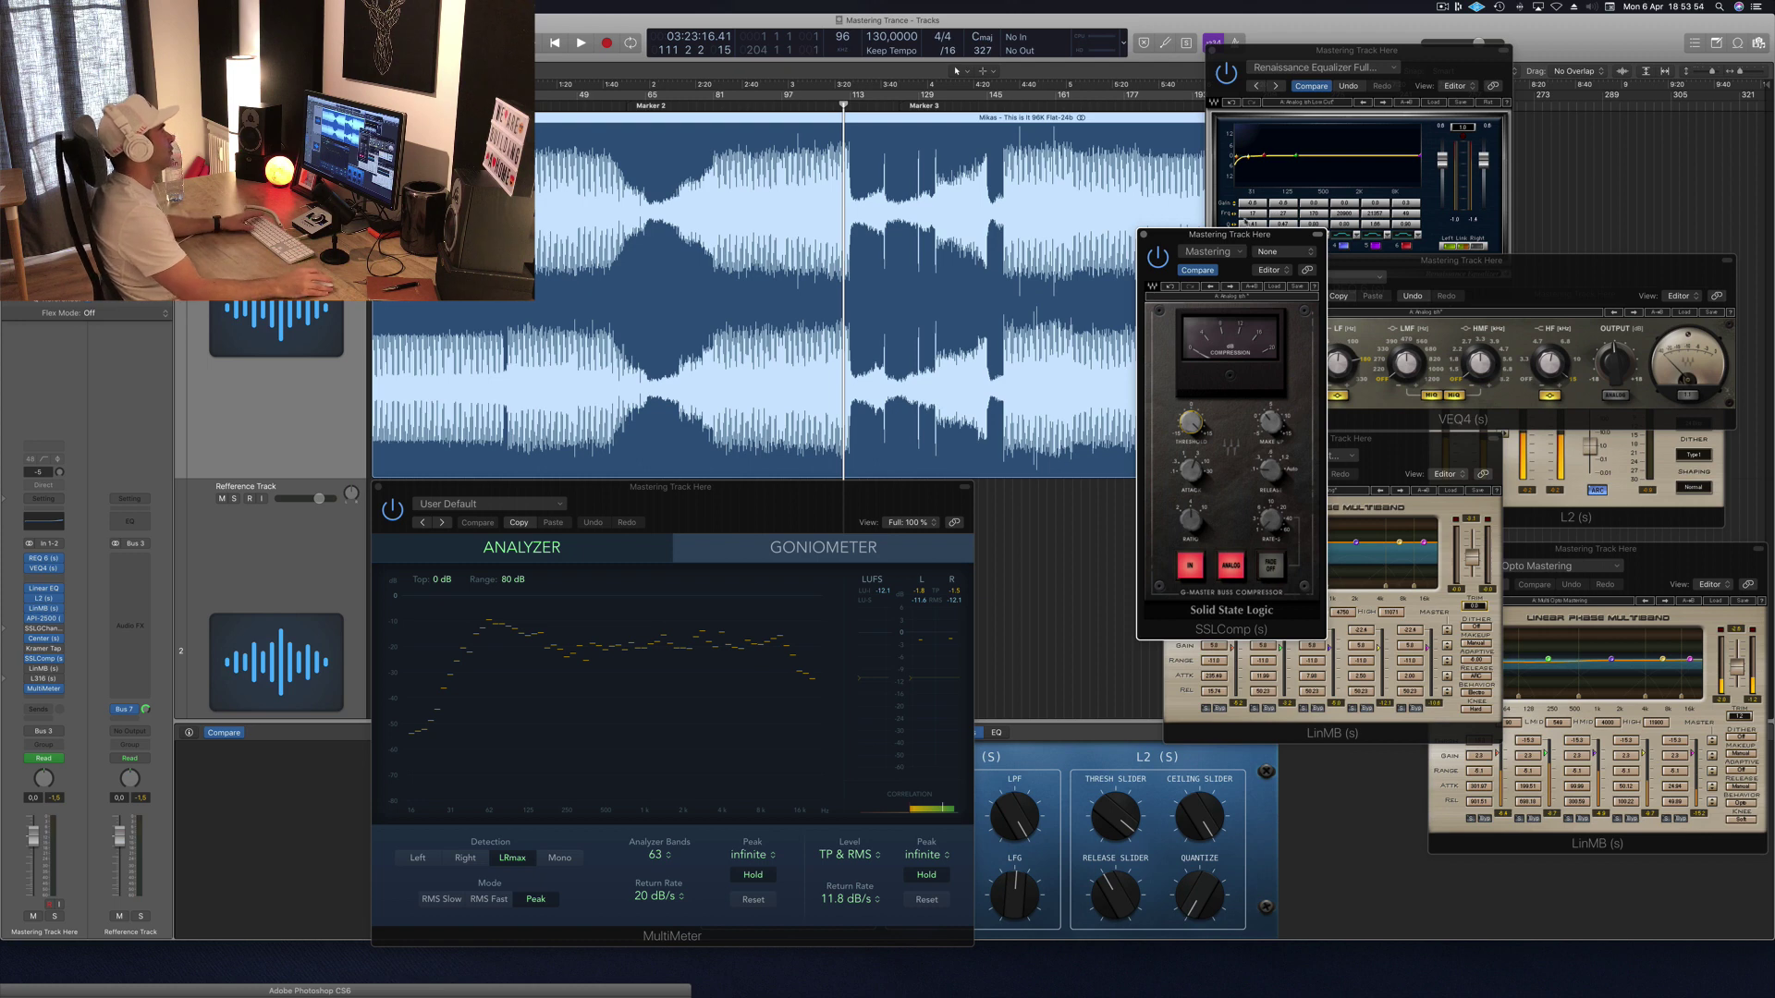
Step: Move the playhead to bar 93 and briefly audition the track through the SSLComp
click(765, 105)
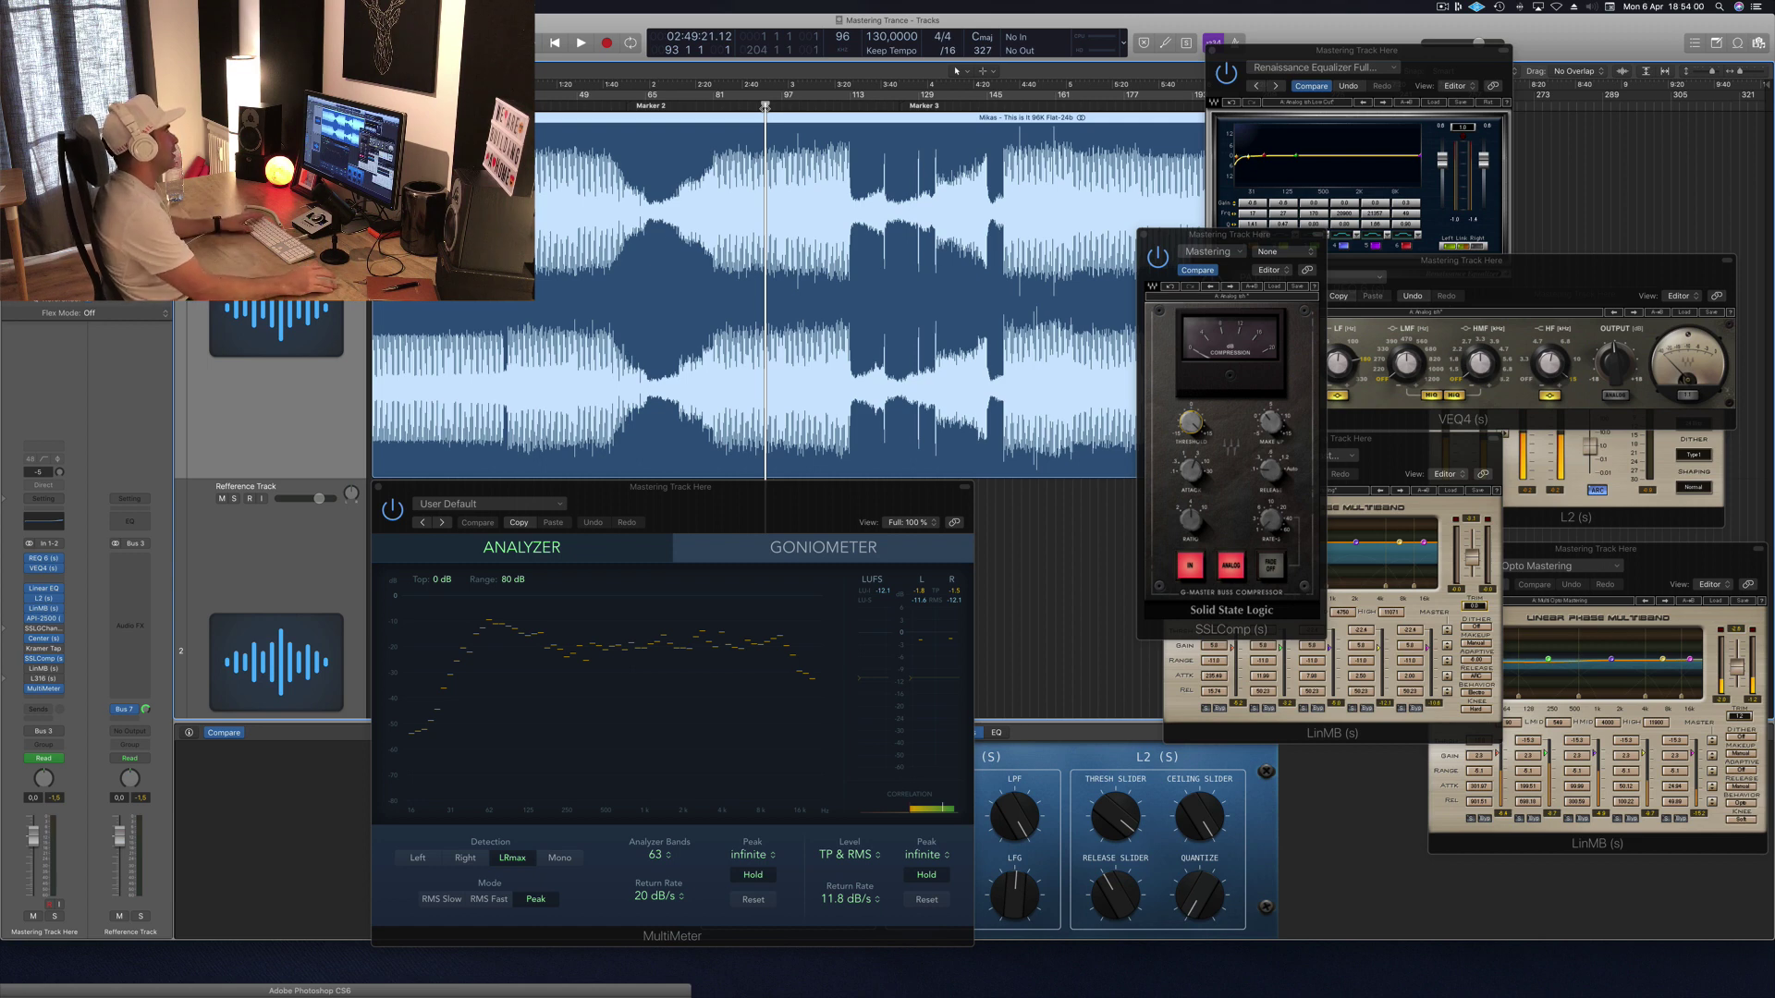
key(space)
drag(1253, 232, 1236, 233)
key(space)
Step: Replay the track from its start to listen through the SSLComp, then close the compressor window
key(Return)
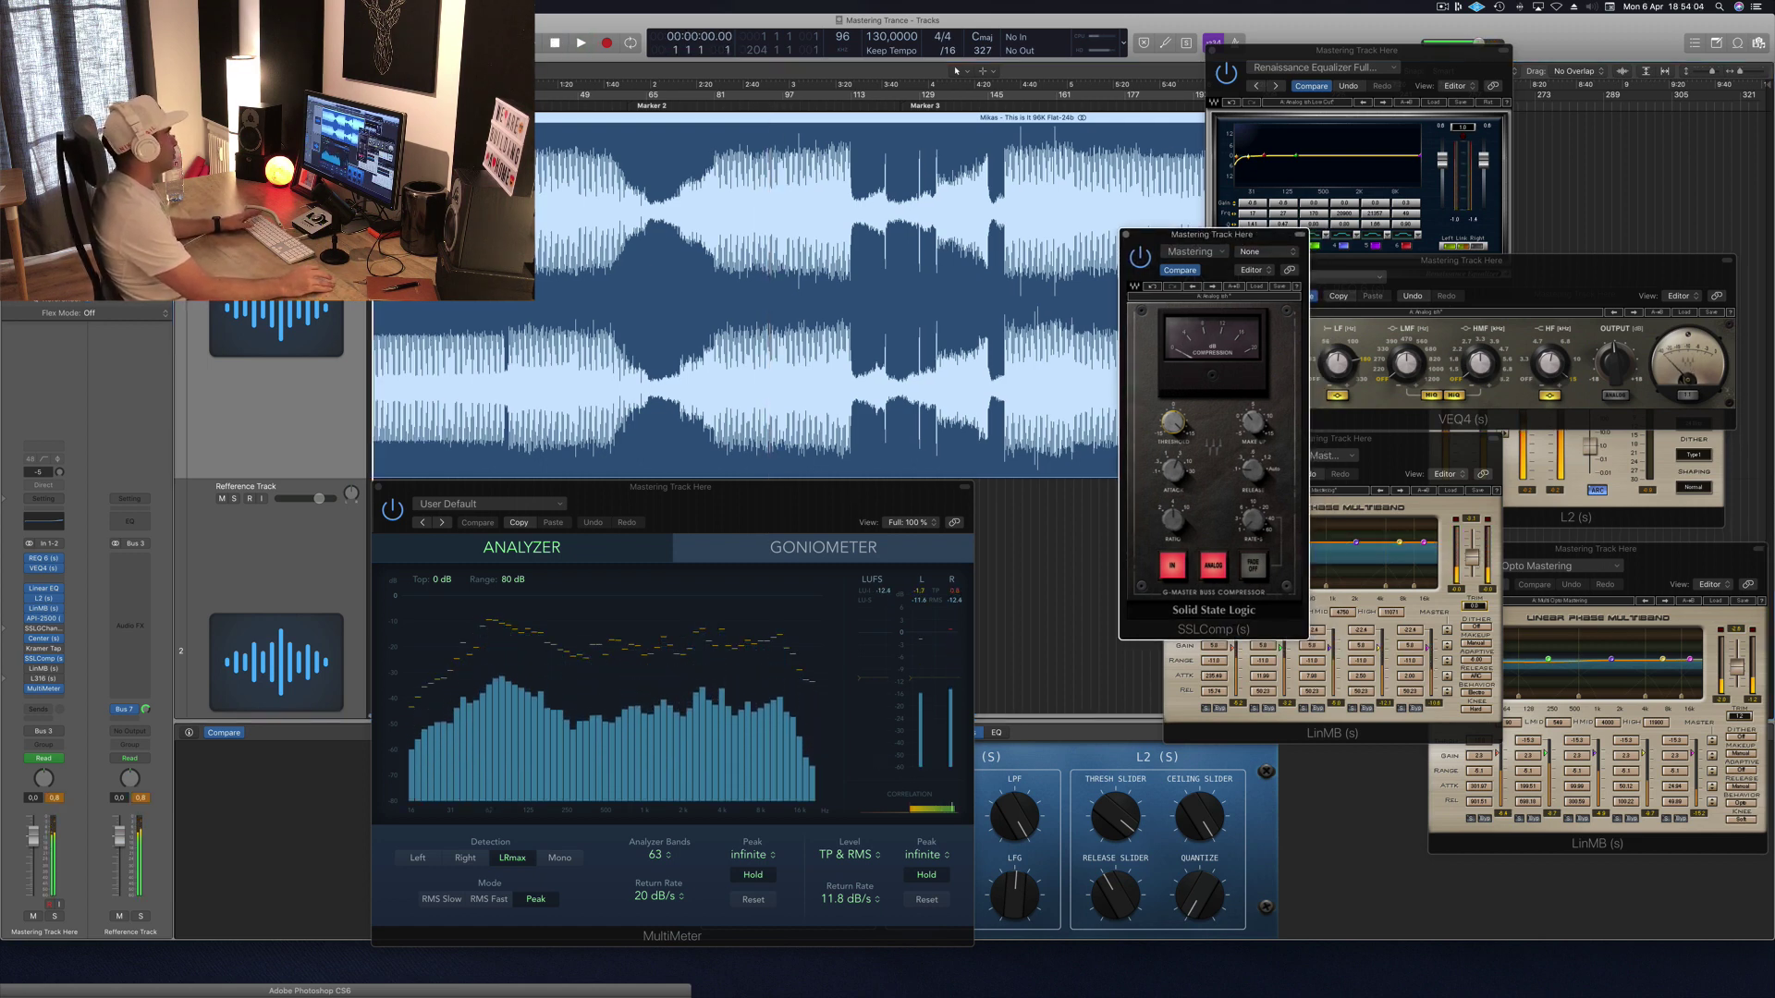
key(space)
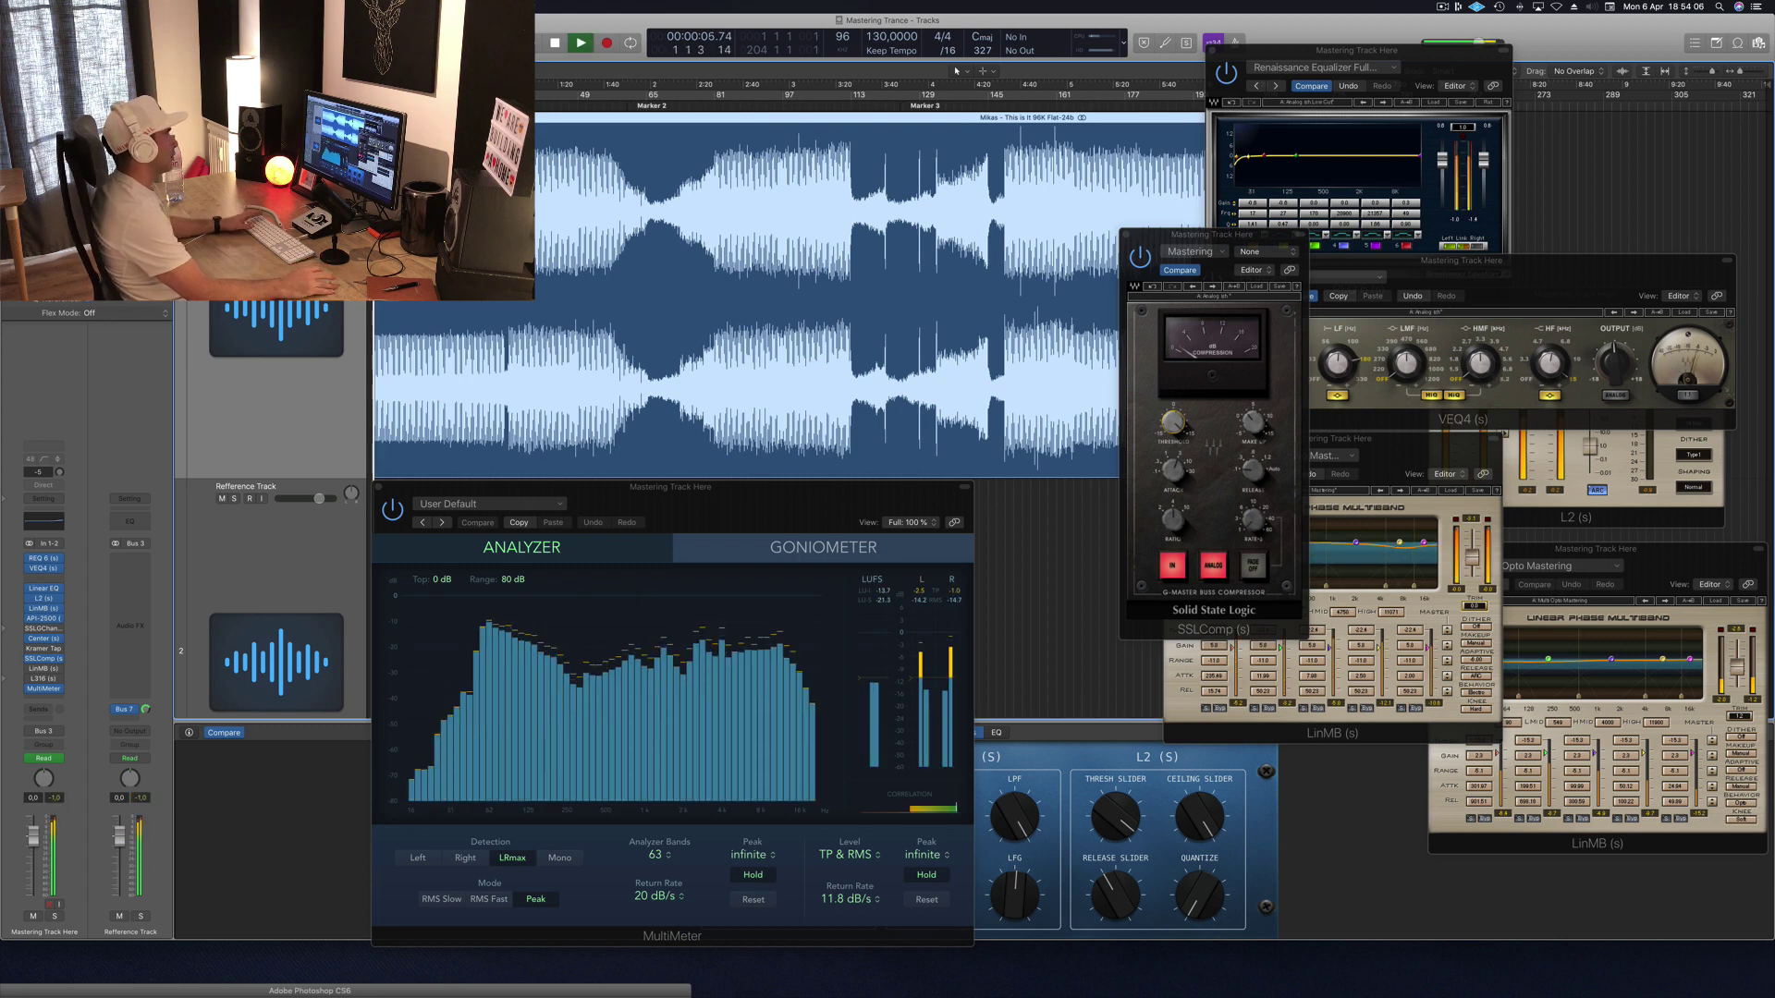
drag(1235, 238, 1194, 238)
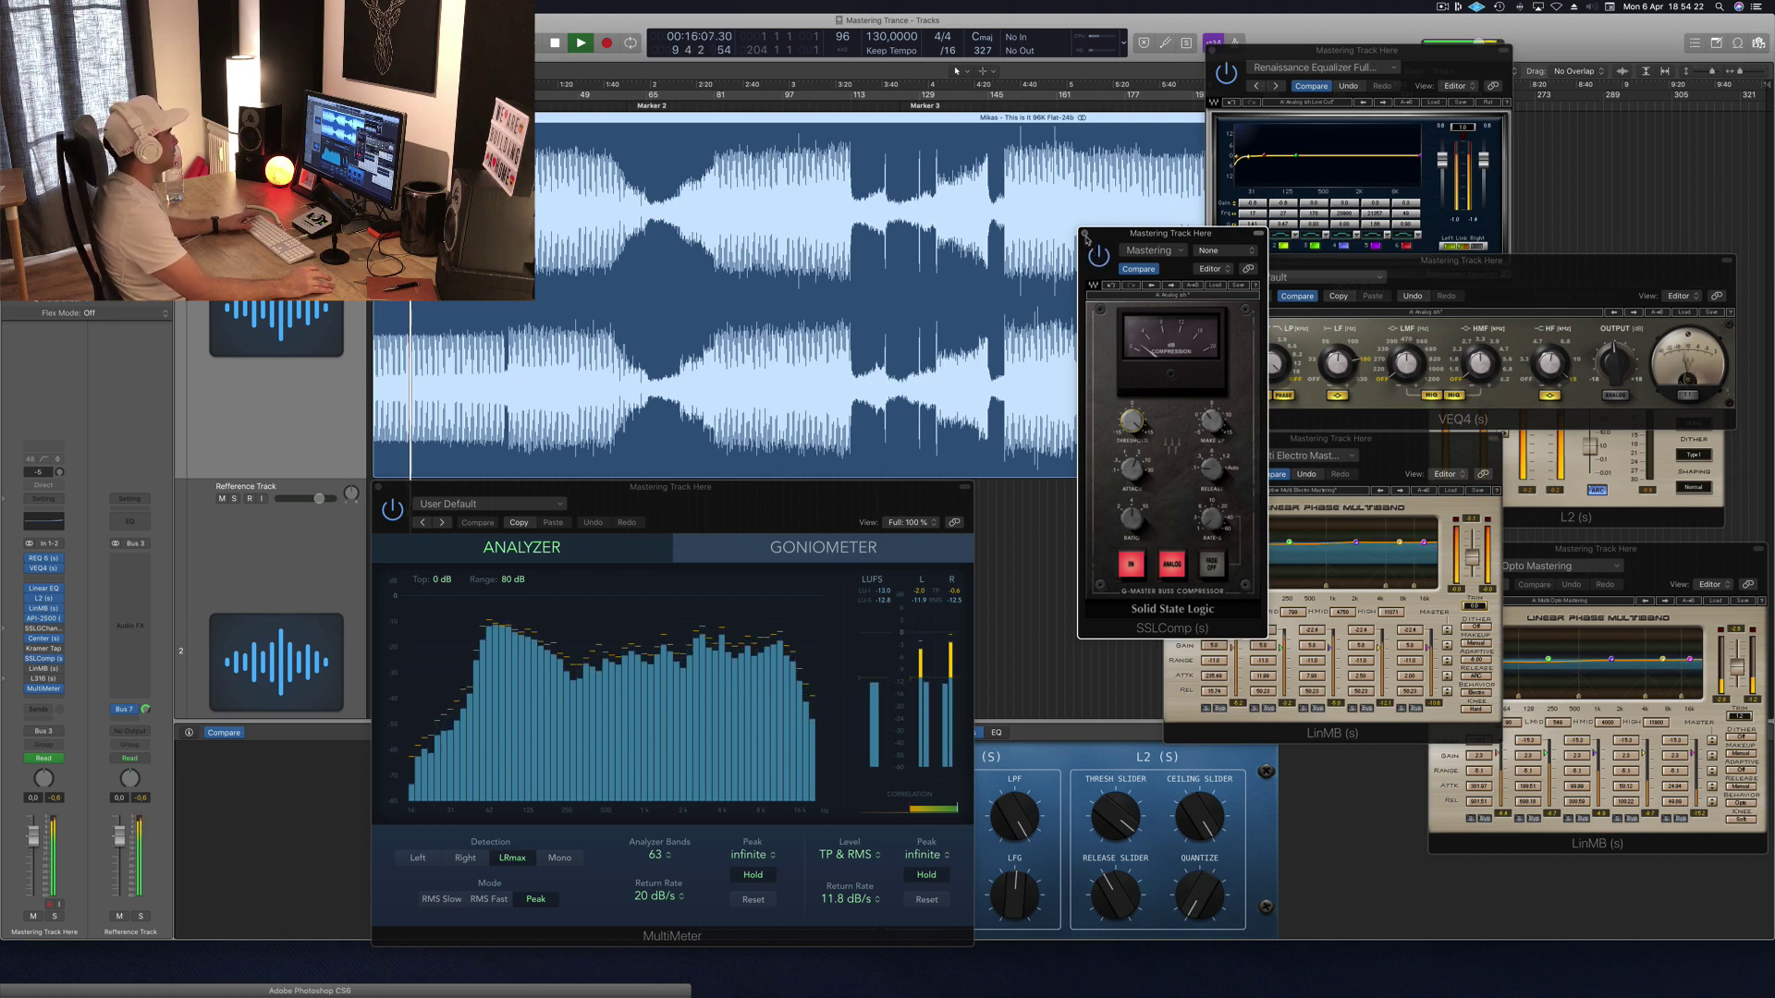
click(1084, 233)
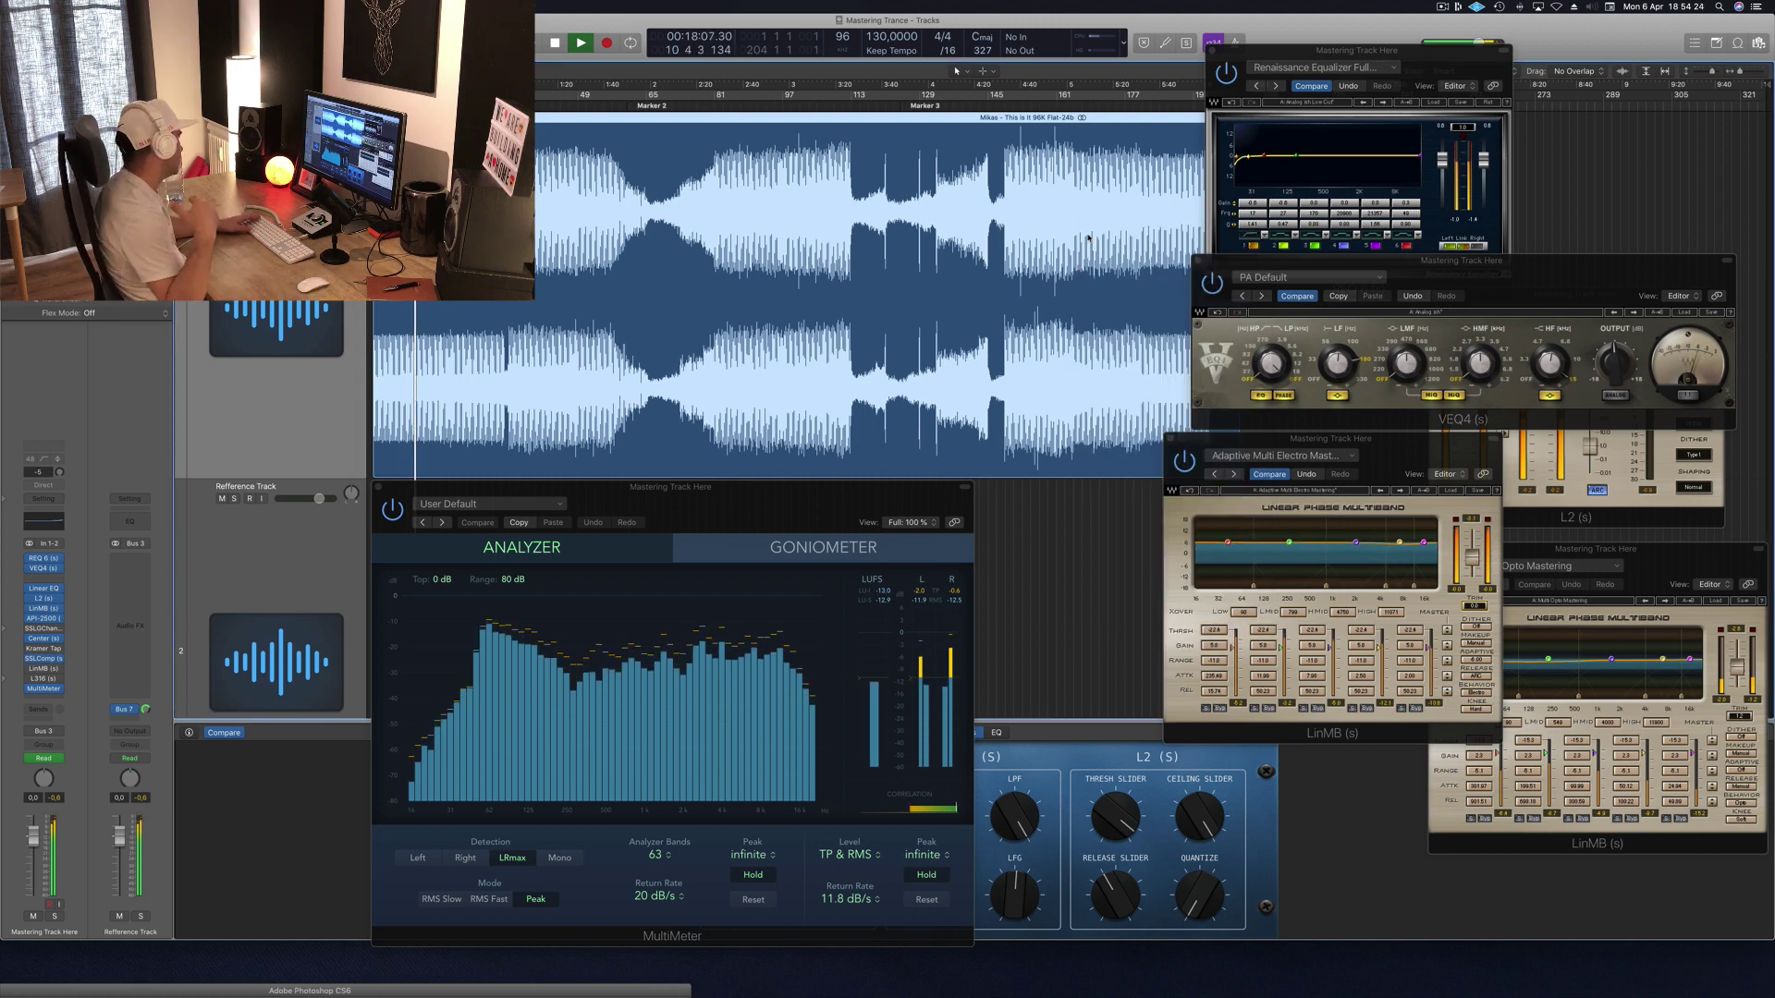
Step: Open the LinMB with the Multi Opto Mastering preset and place it beside the first LinMB
click(43, 671)
click(43, 671)
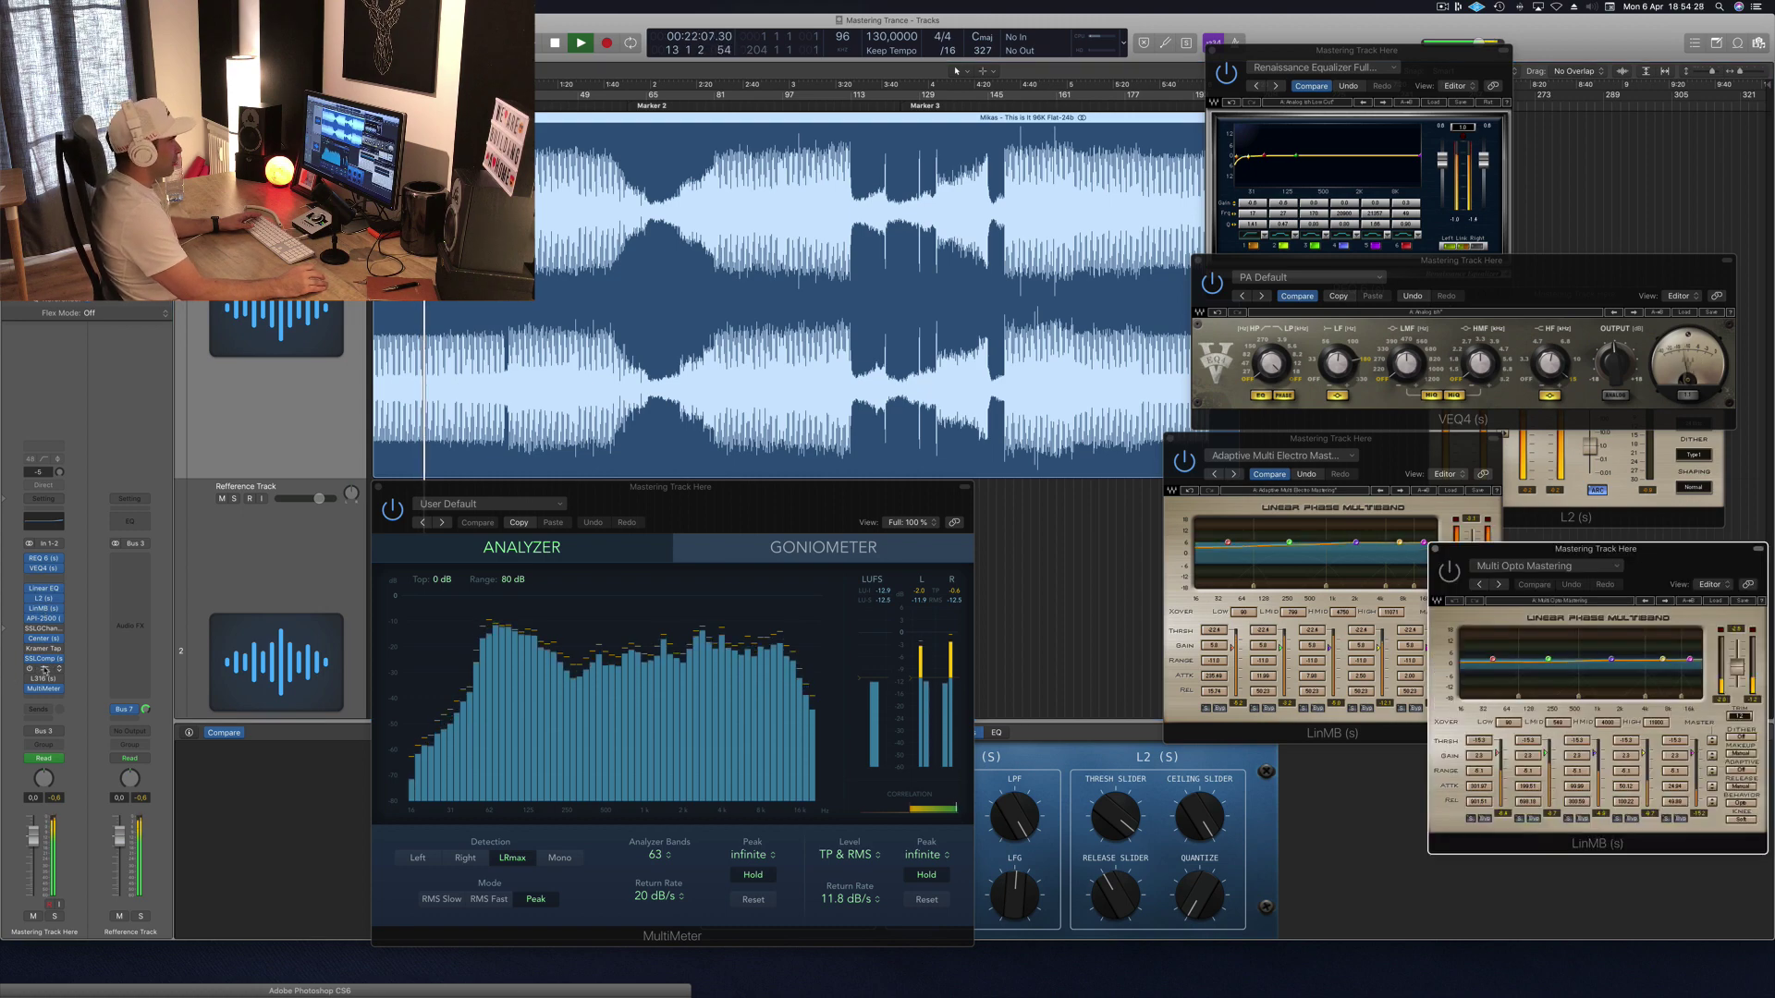
drag(1707, 548, 1088, 450)
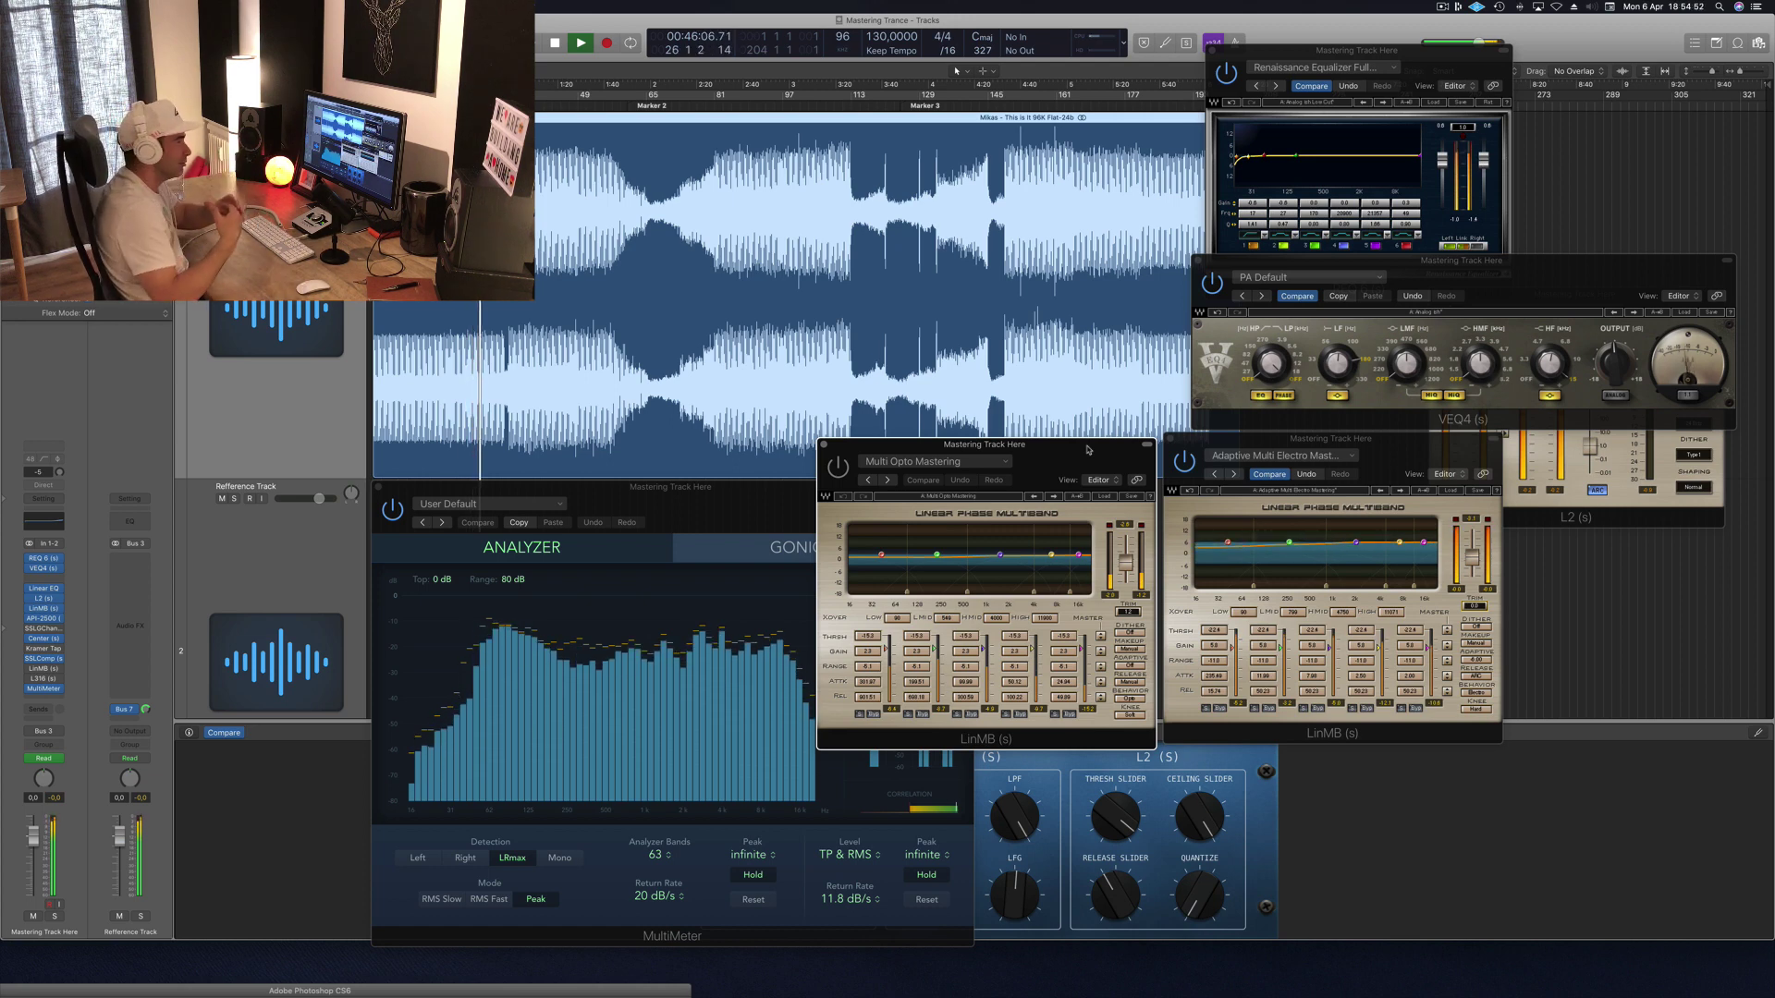
drag(1104, 448, 1198, 379)
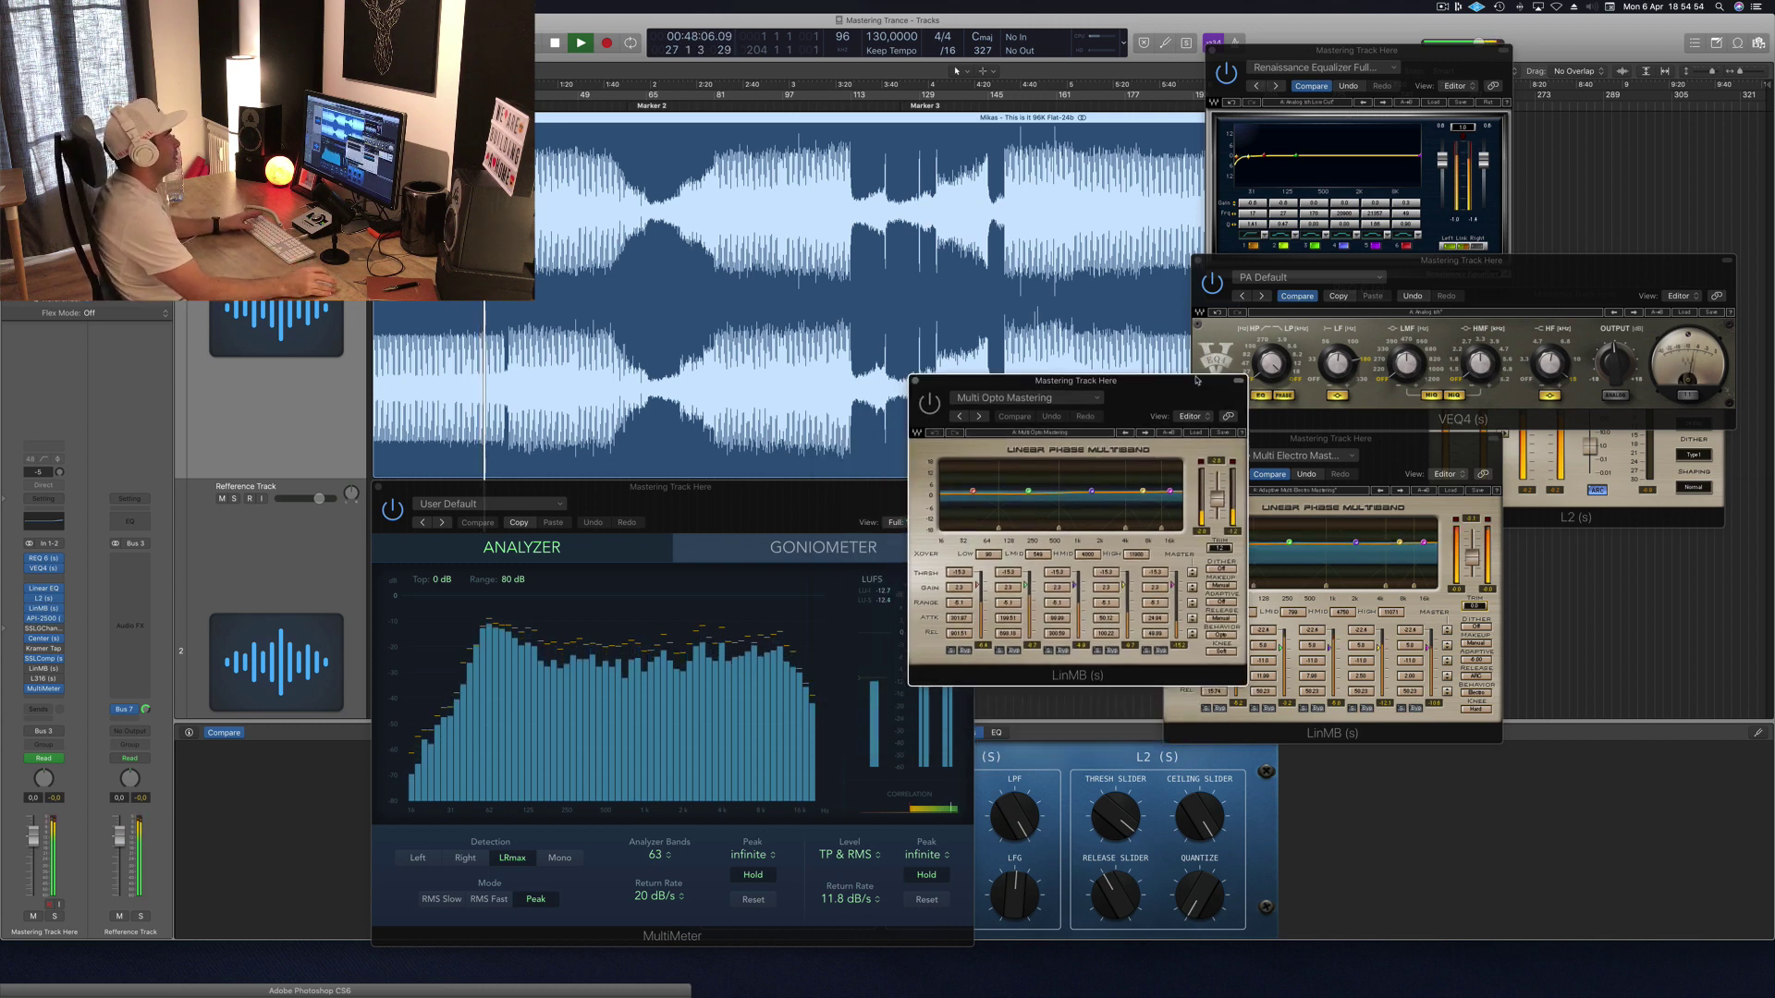
Step: Switch on the Multi Opto Mastering LinMB and apply its output trim
click(929, 394)
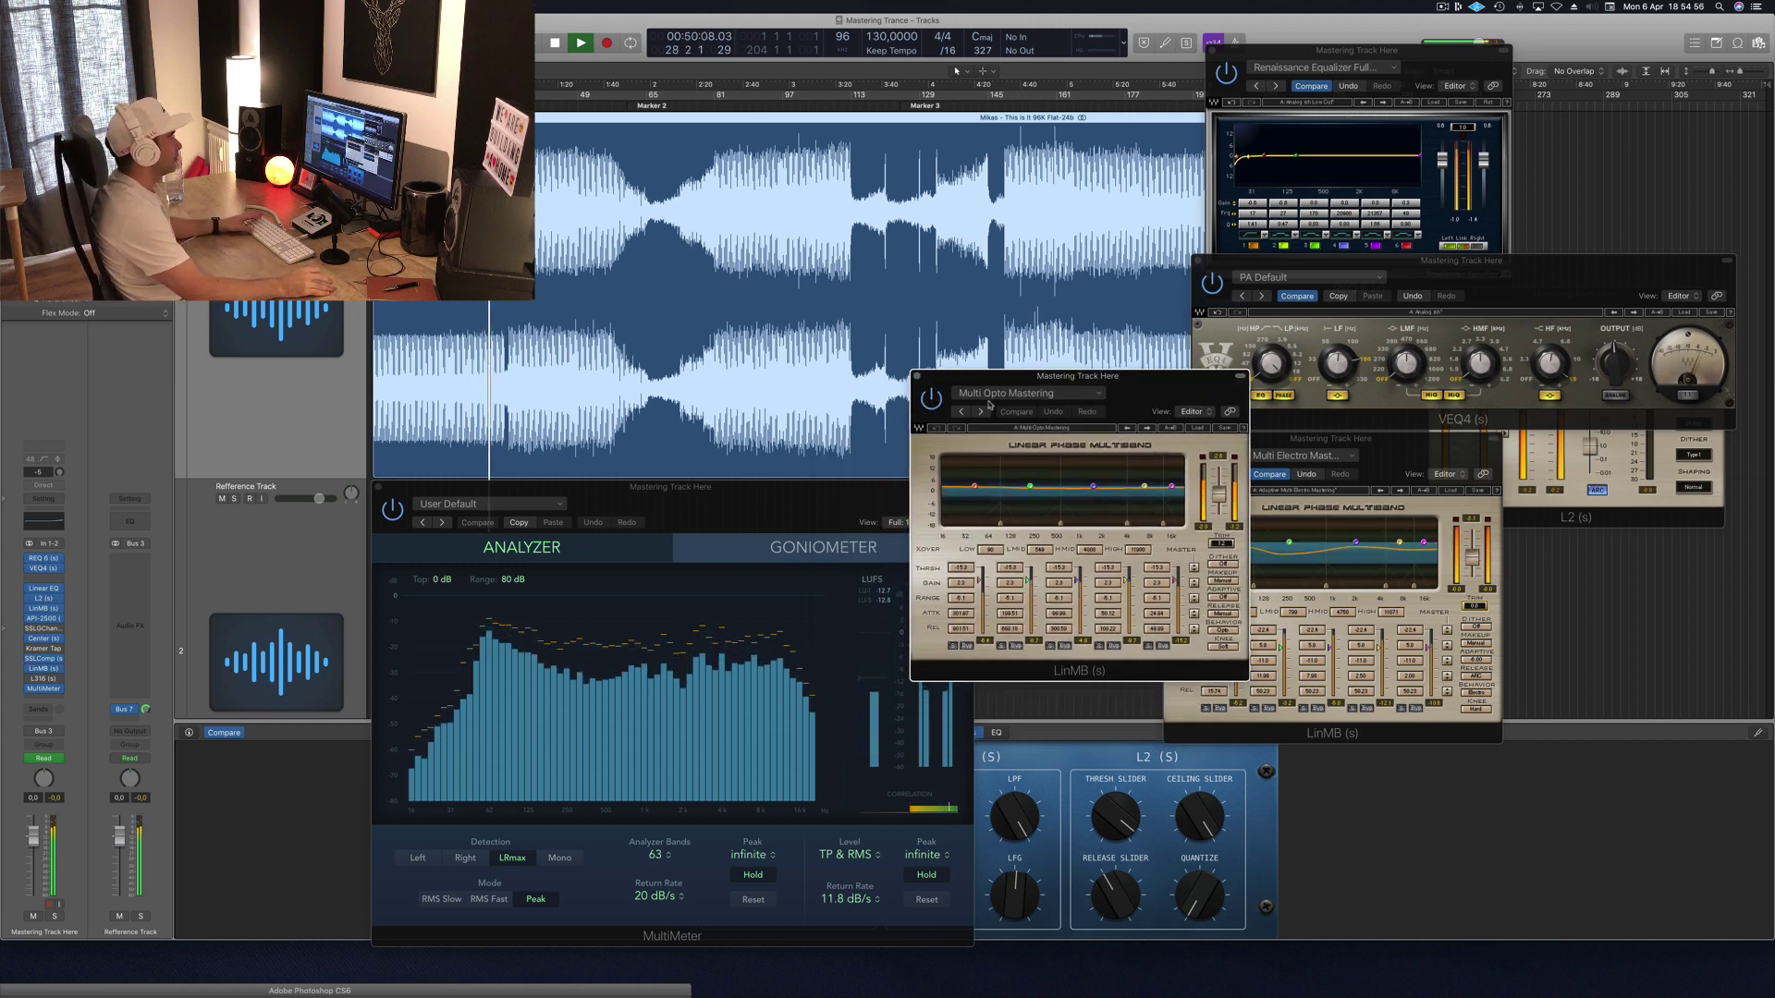
drag(1138, 378, 1088, 374)
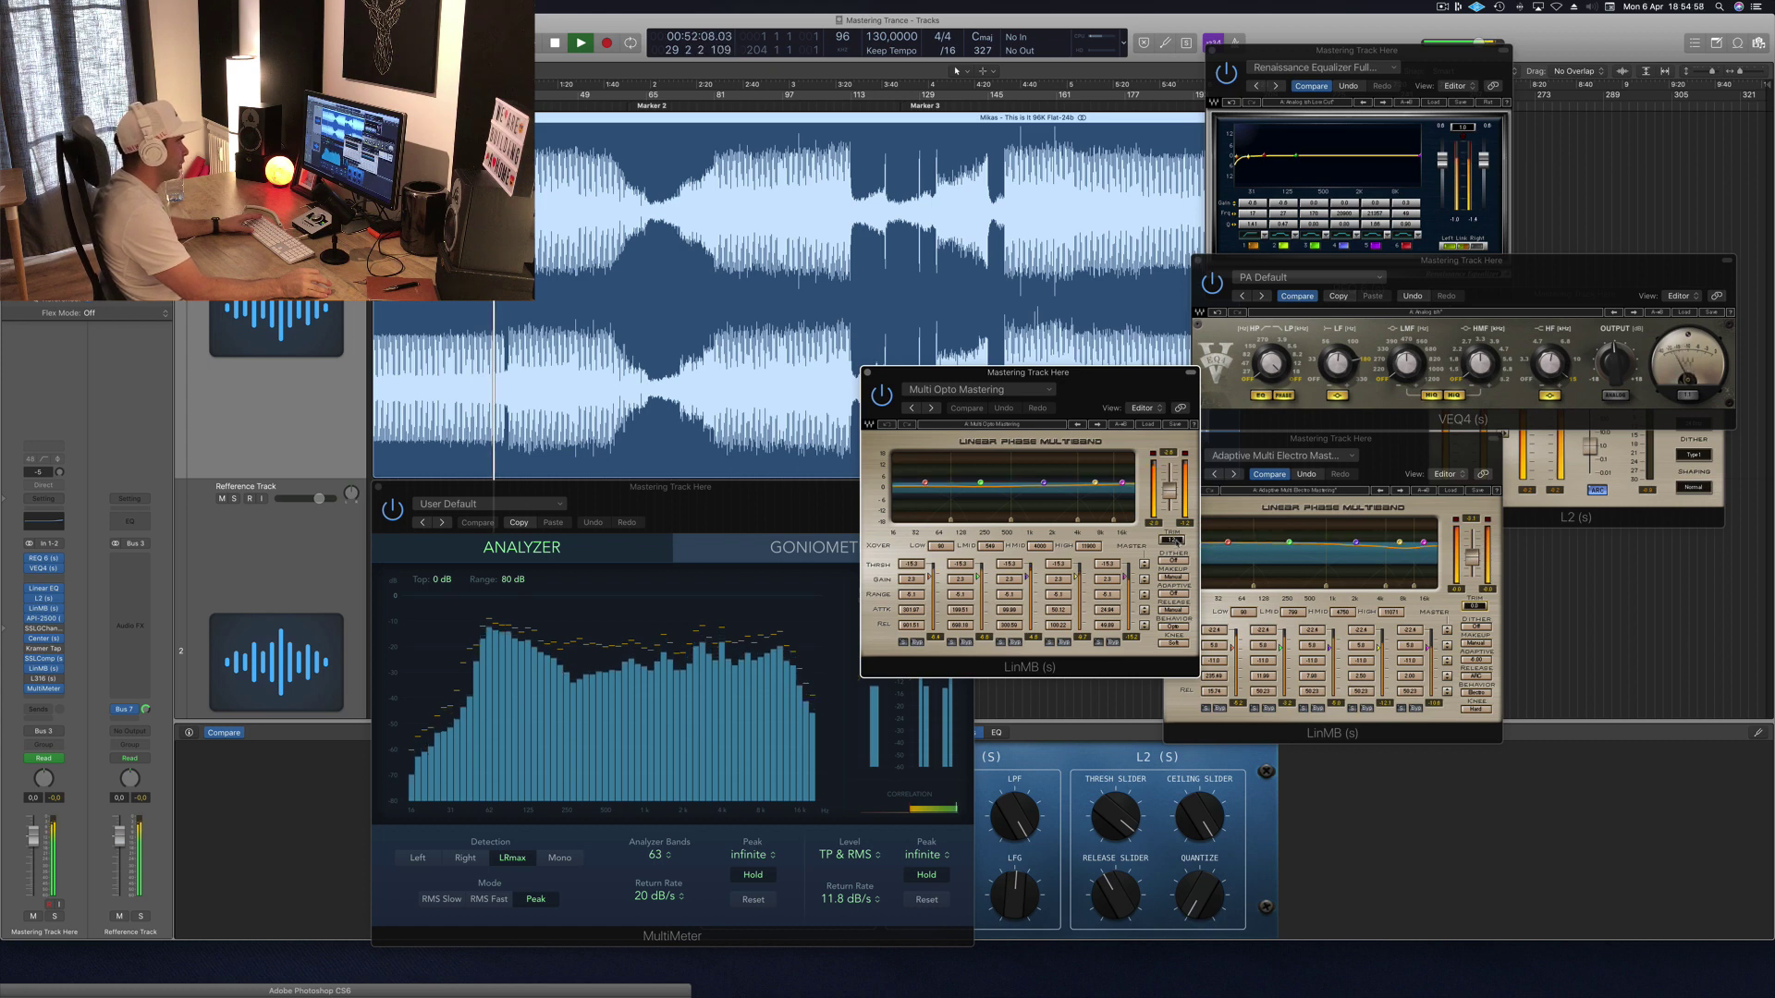
click(1175, 541)
Step: Arrange the Multi Opto and Adaptive Multi Electro LinMB windows side by side without overlap to compare them
drag(1121, 389, 1281, 355)
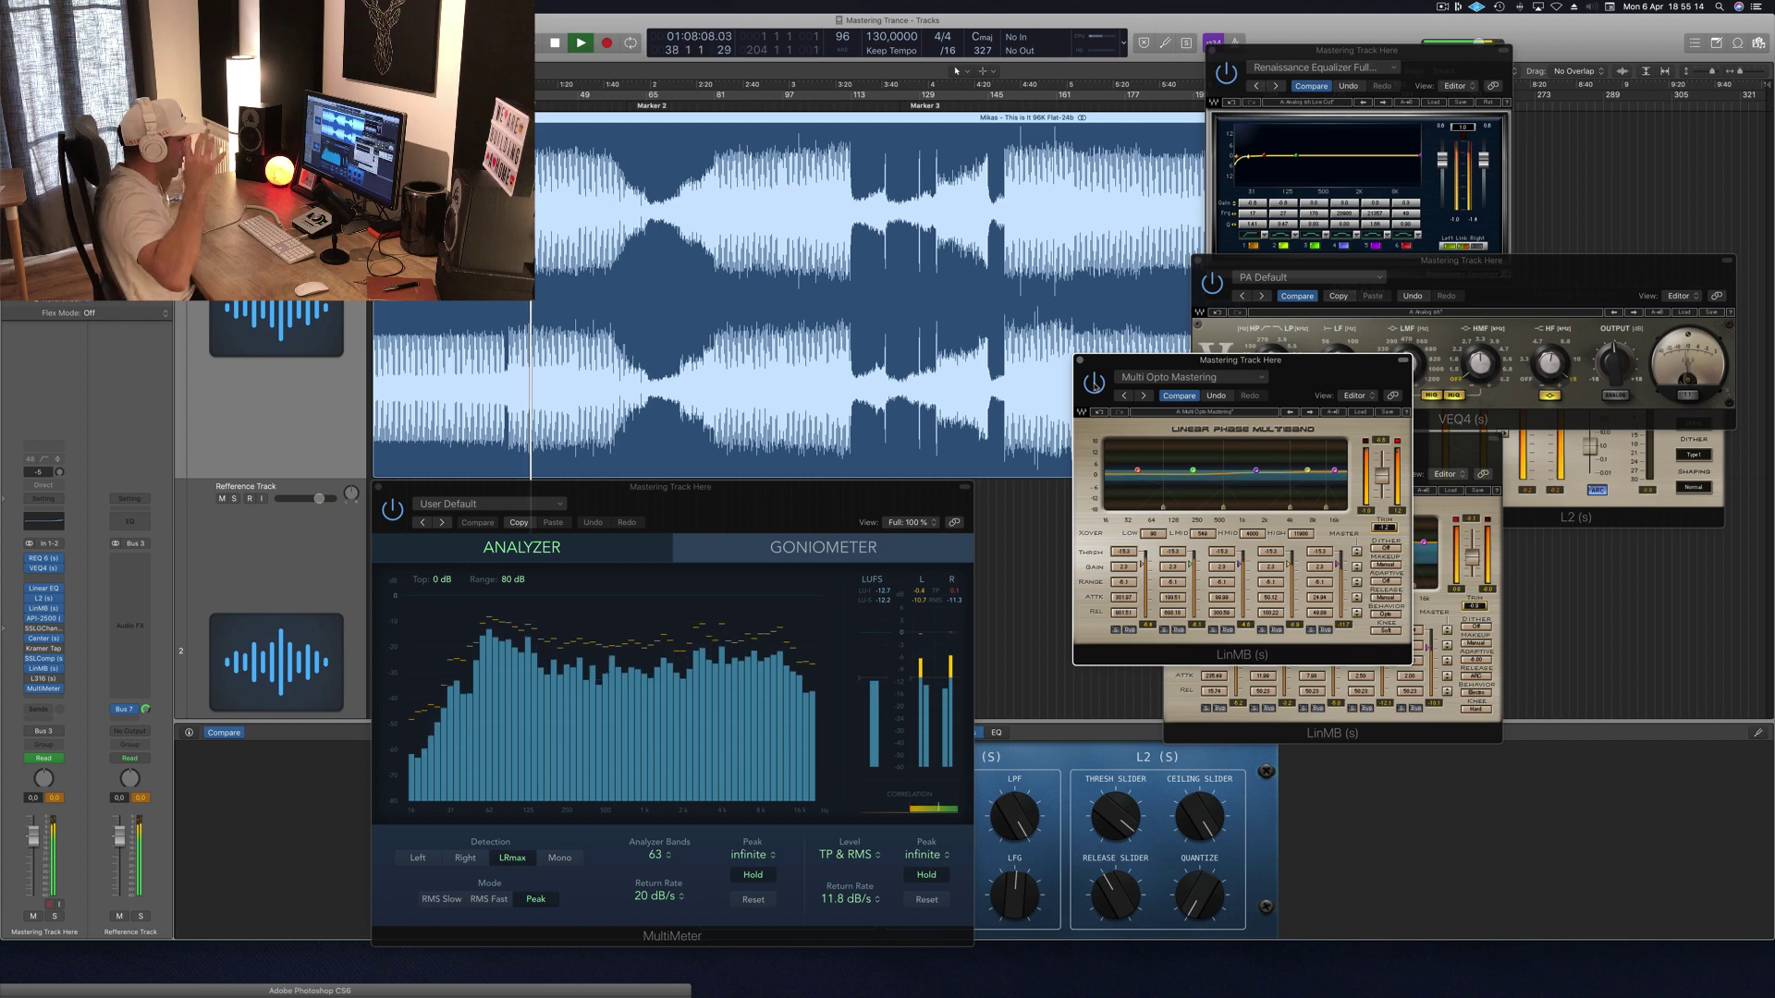
drag(1202, 360, 1080, 370)
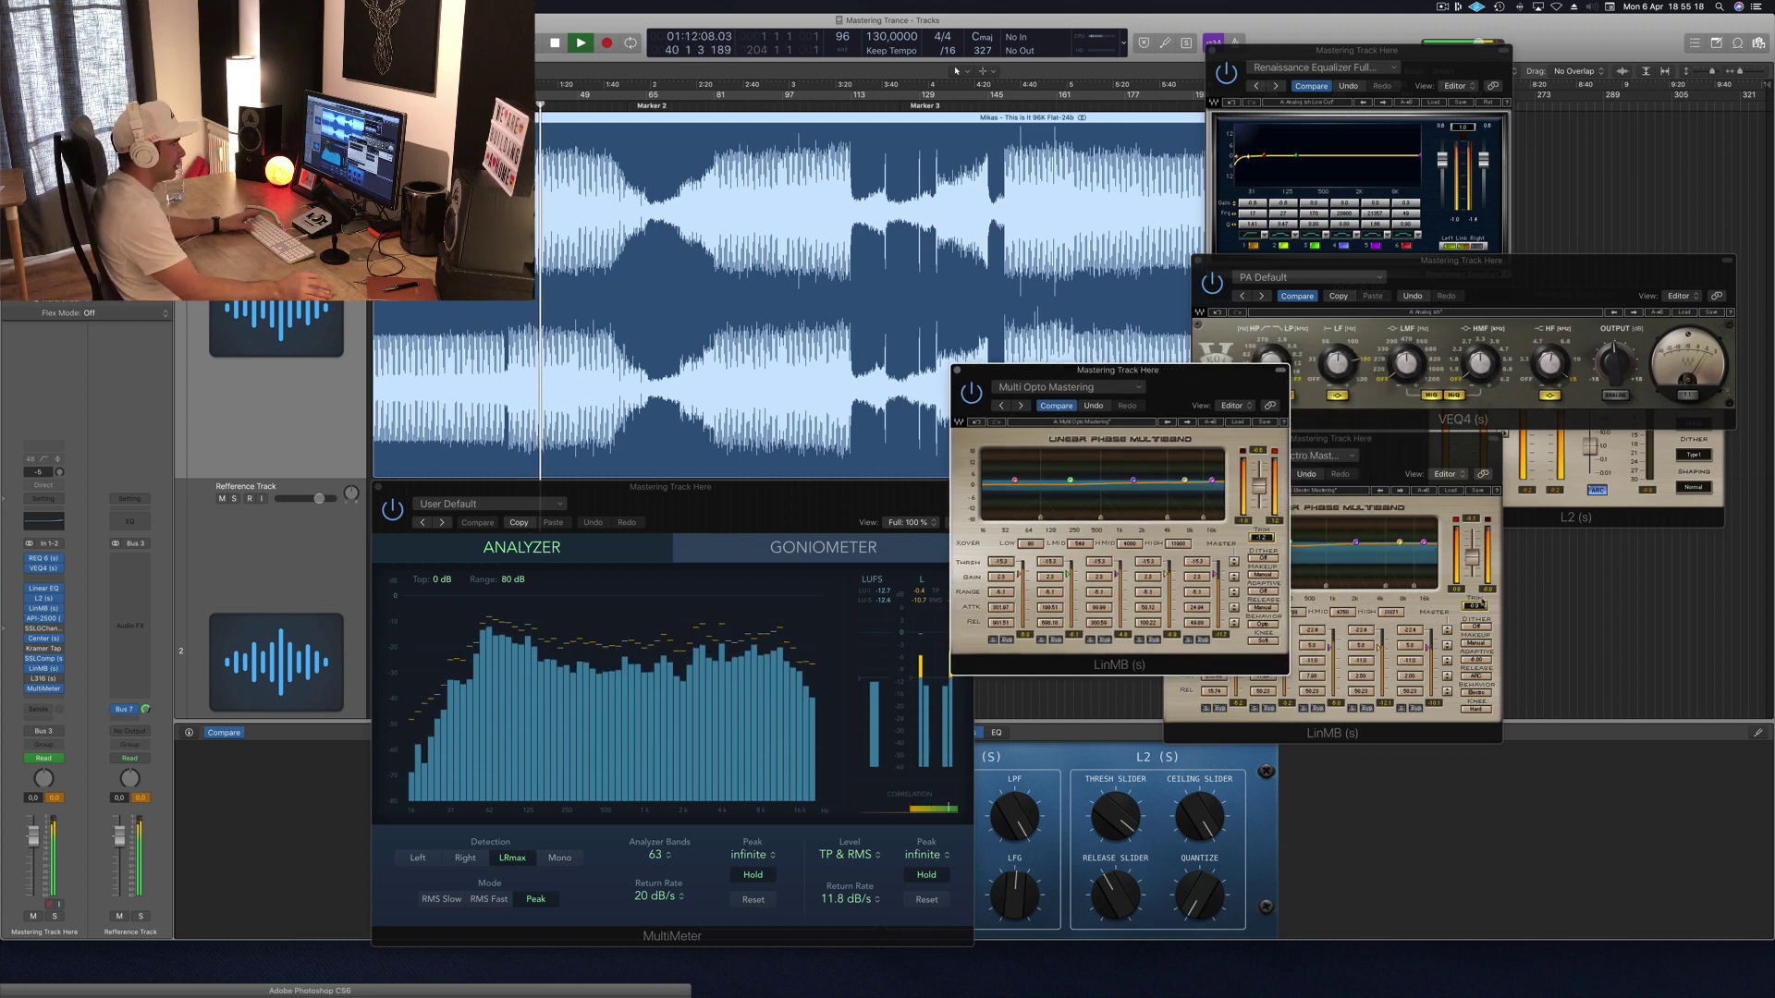
click(1447, 520)
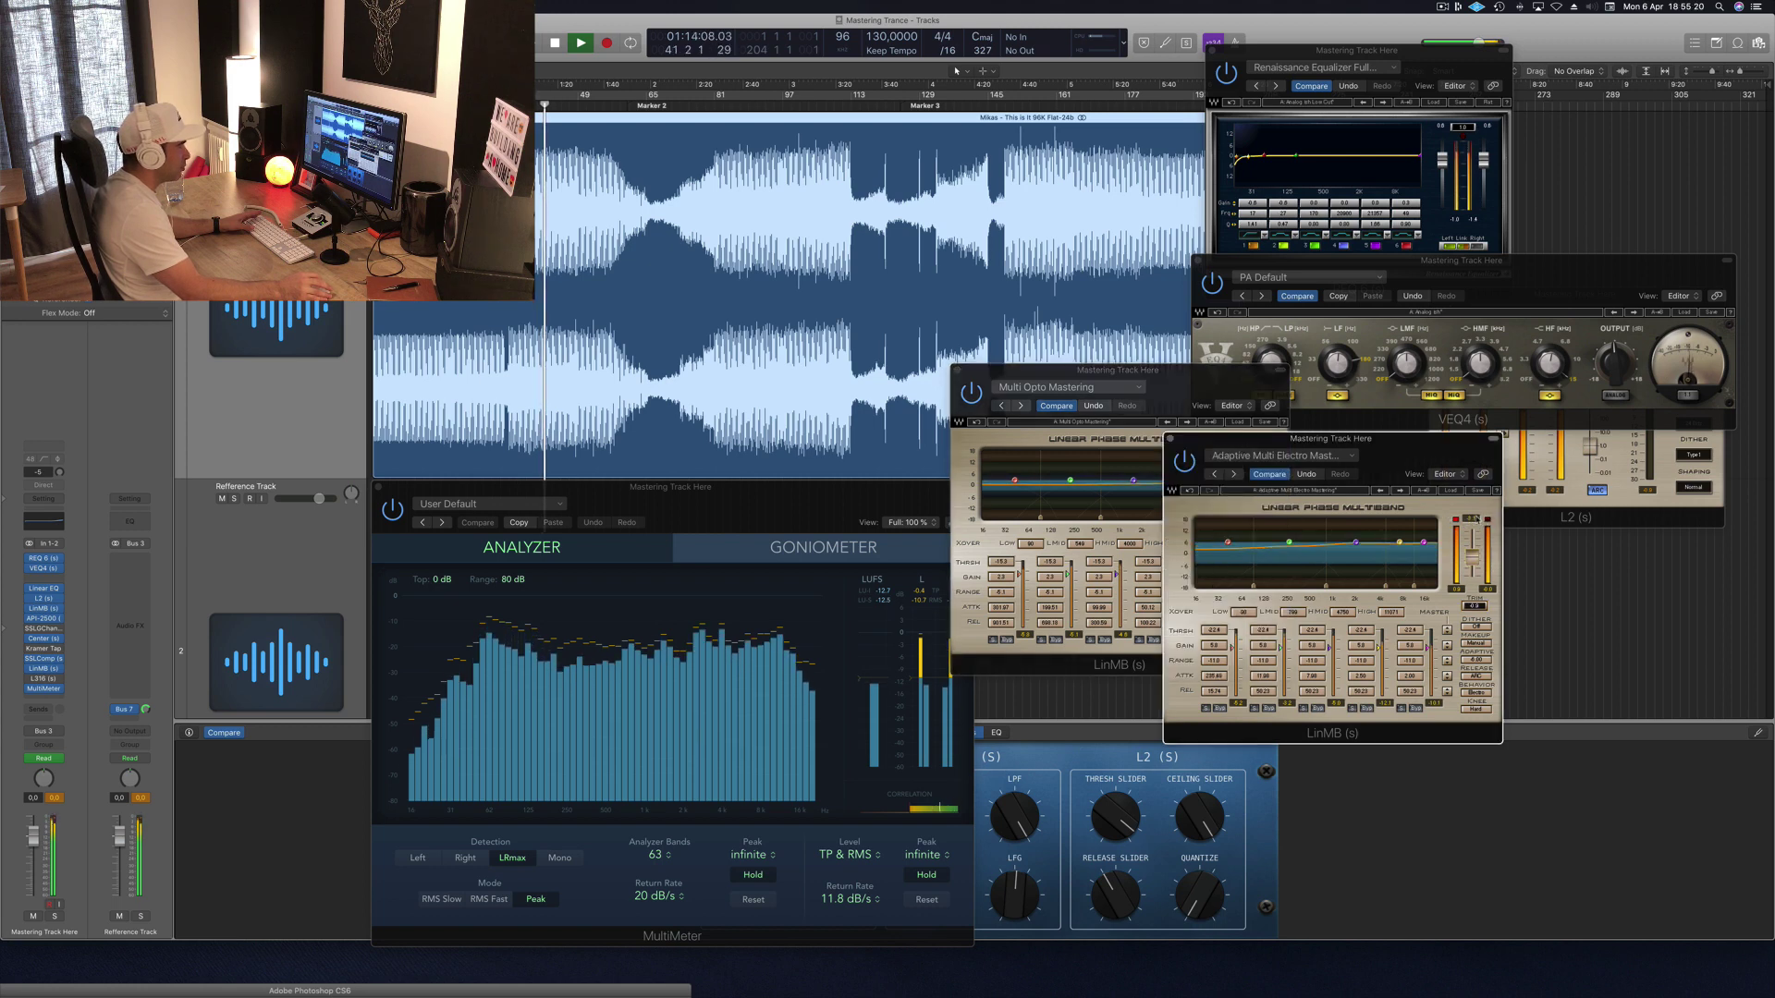
drag(1424, 446, 1660, 447)
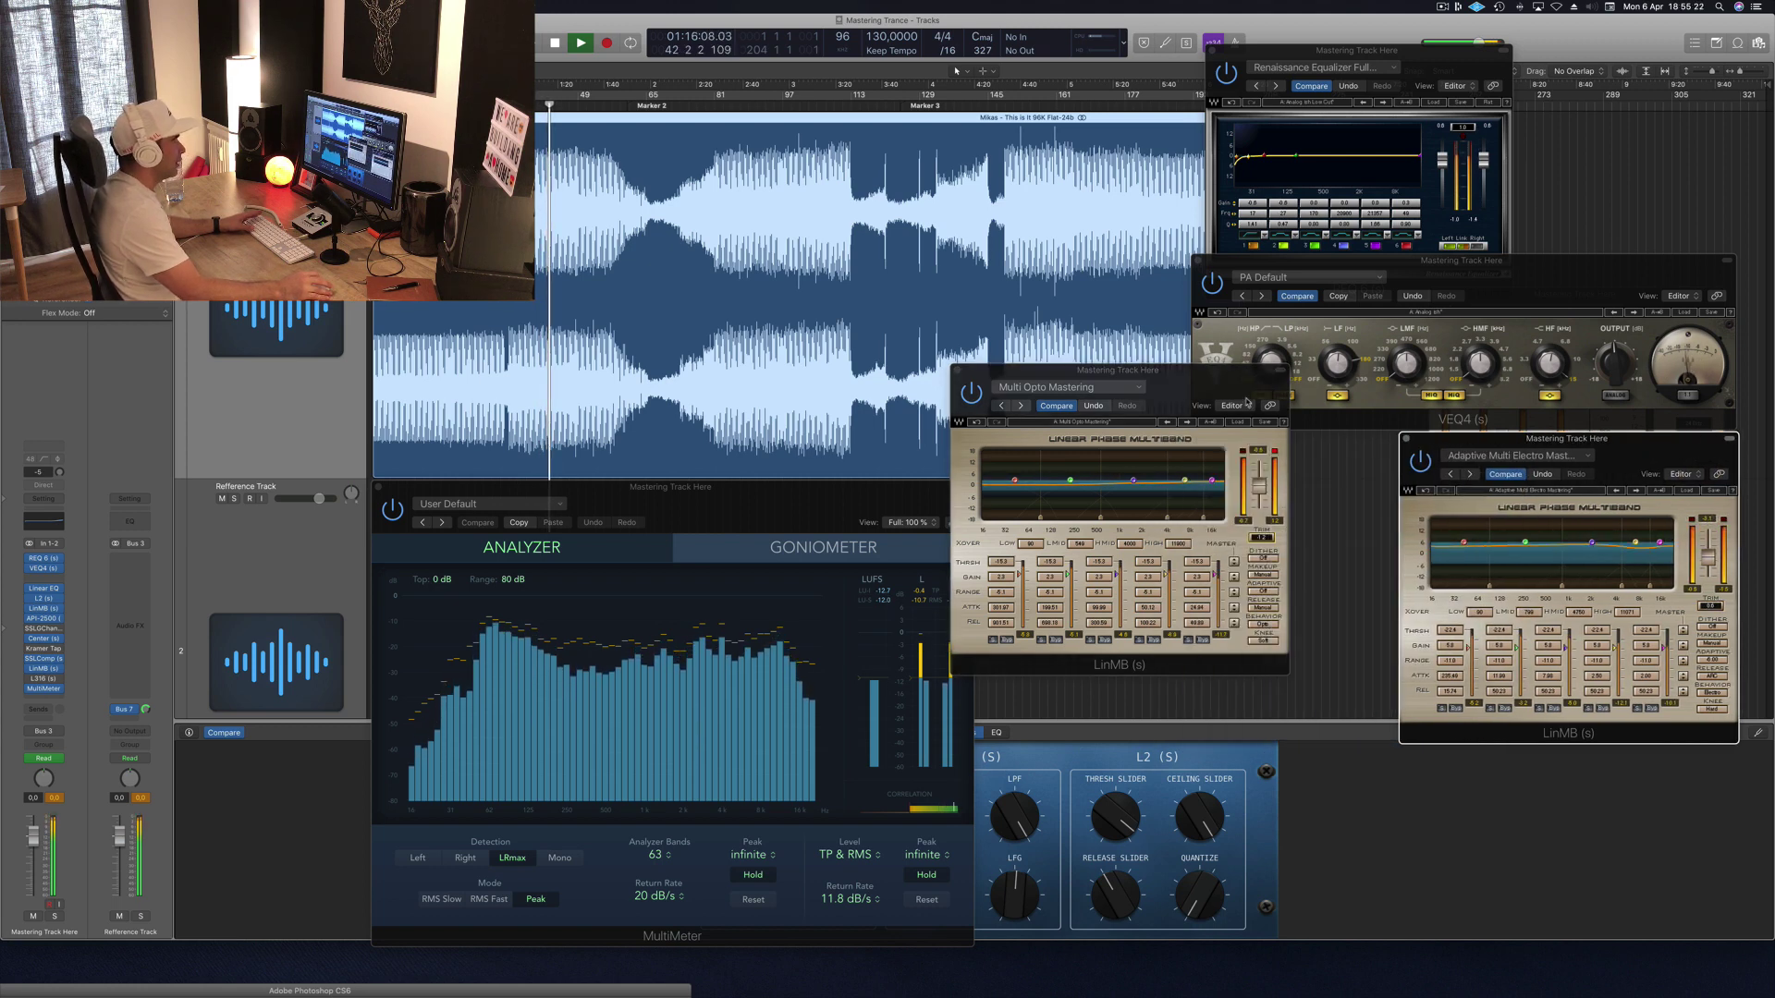
Step: Apply the output trim of the Multi Opto Mastering LinMB and place its window directly beside the Adaptive Multi Electro LinMB
click(1264, 538)
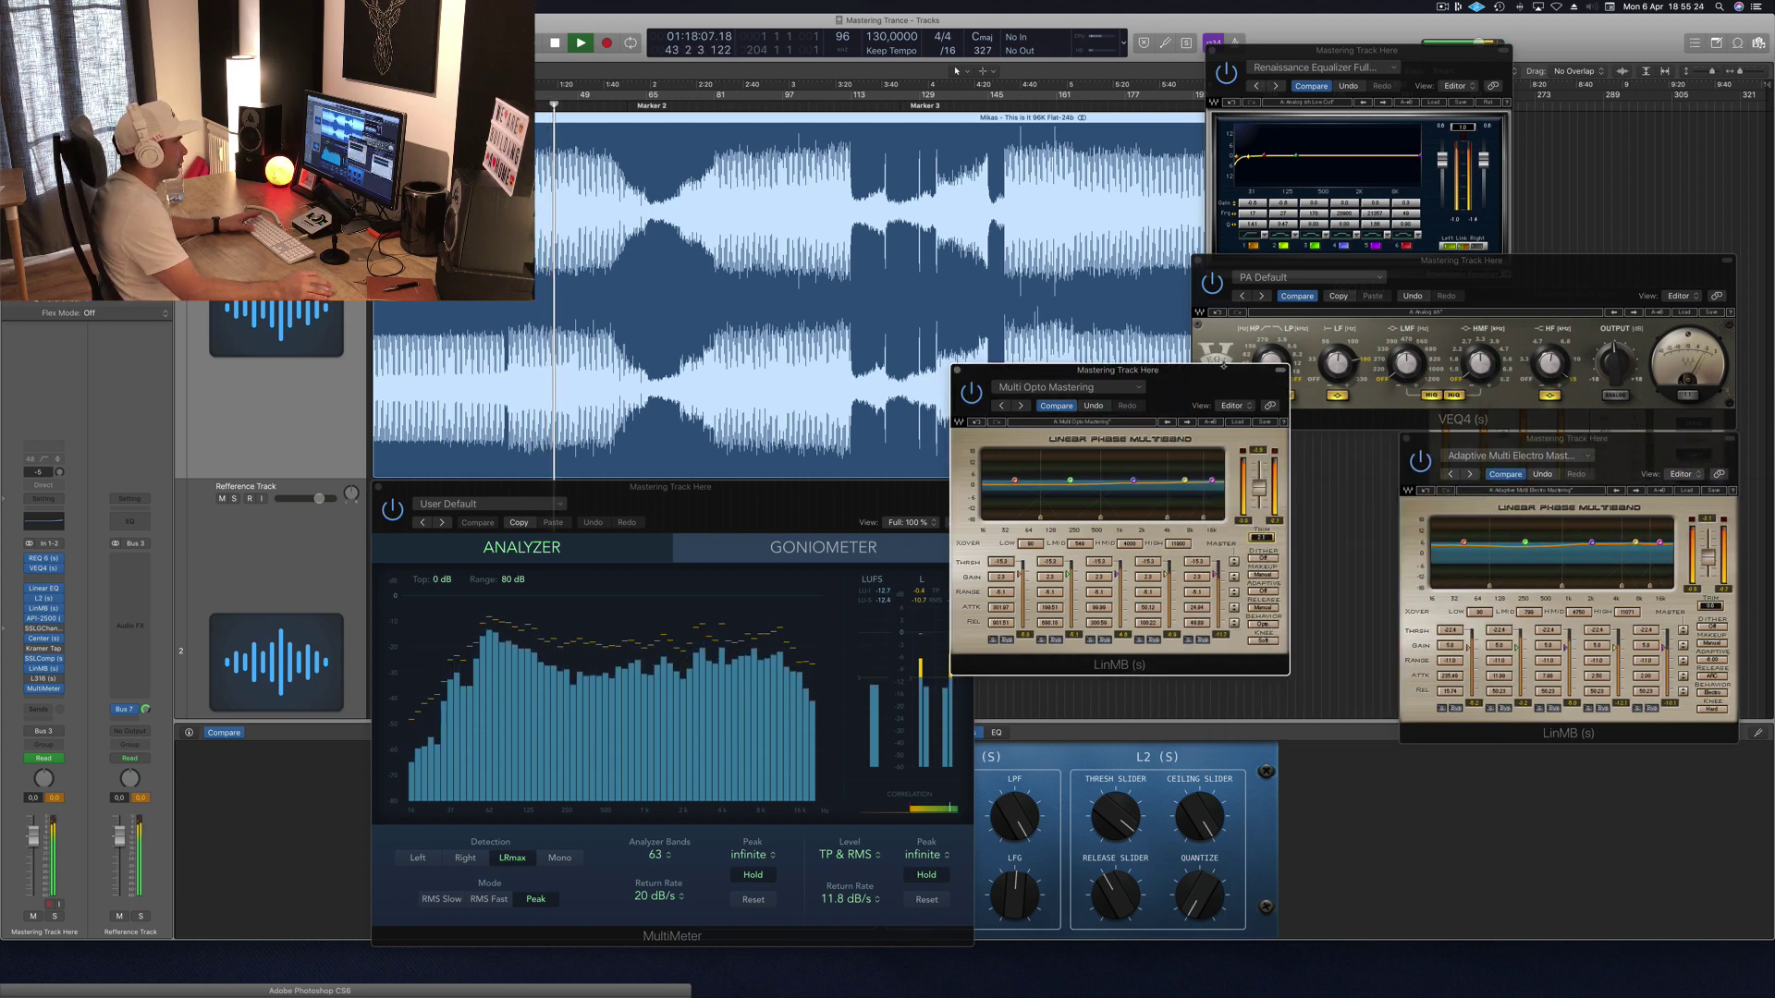
drag(1222, 372, 1270, 376)
click(1306, 542)
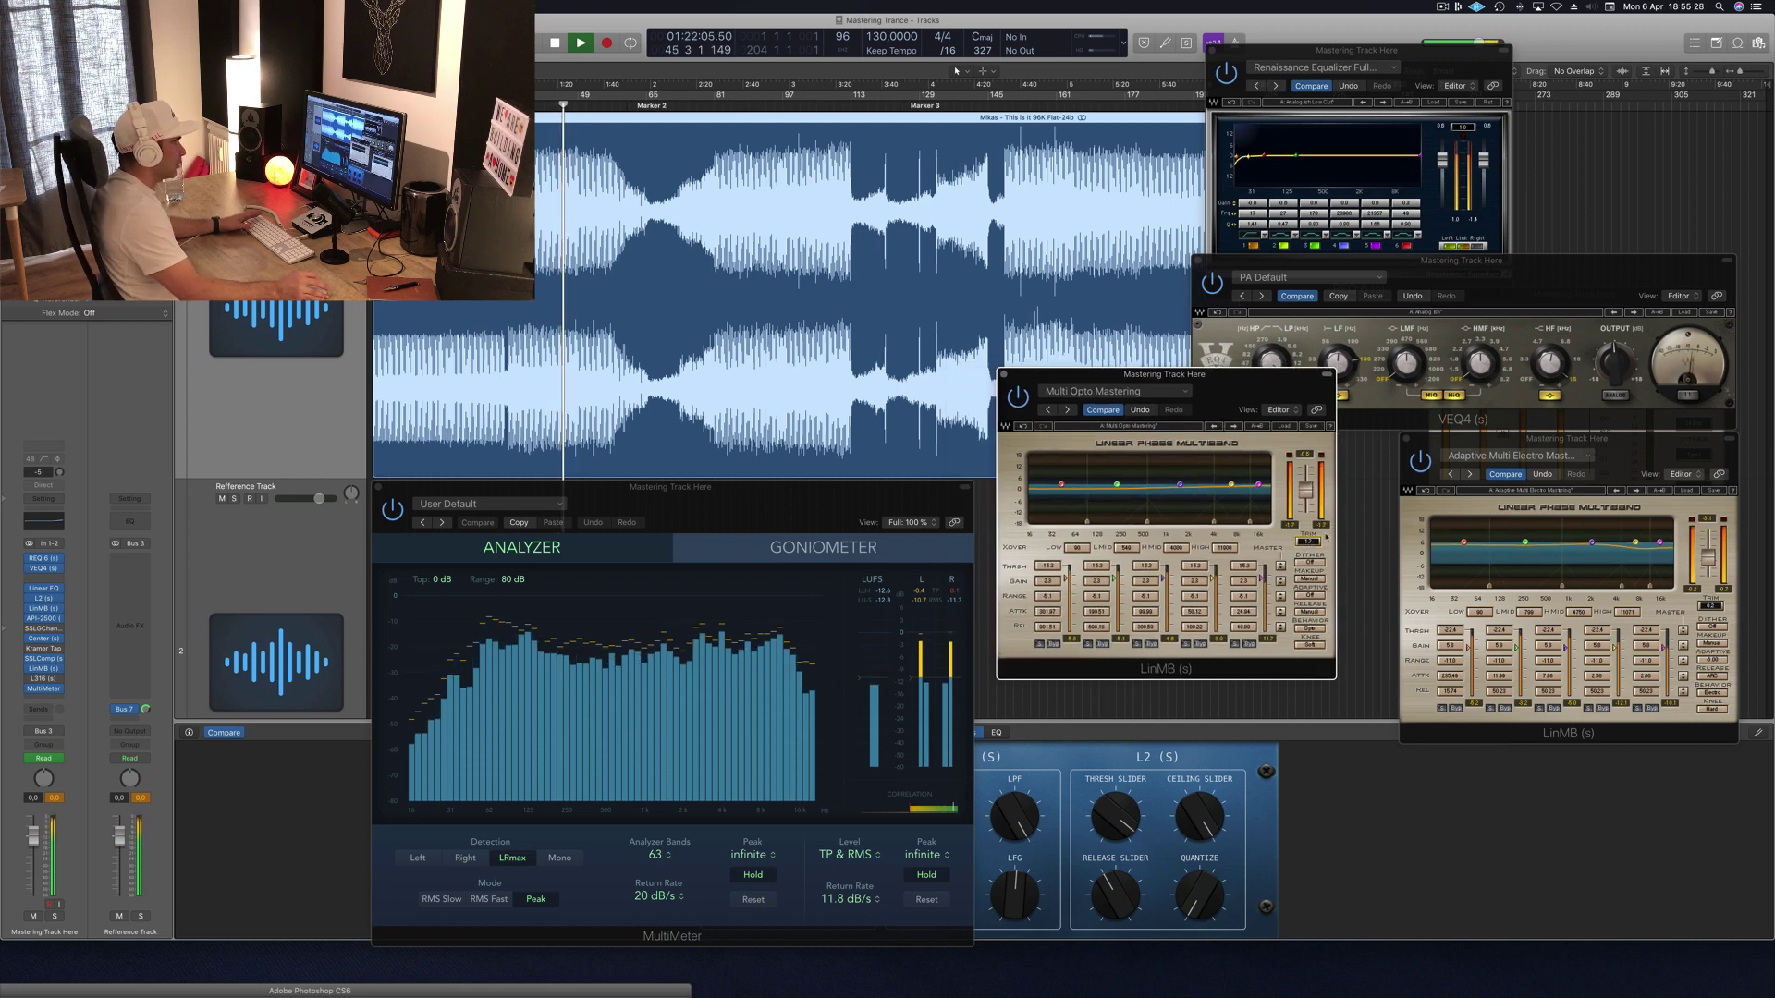
drag(1216, 385, 1299, 425)
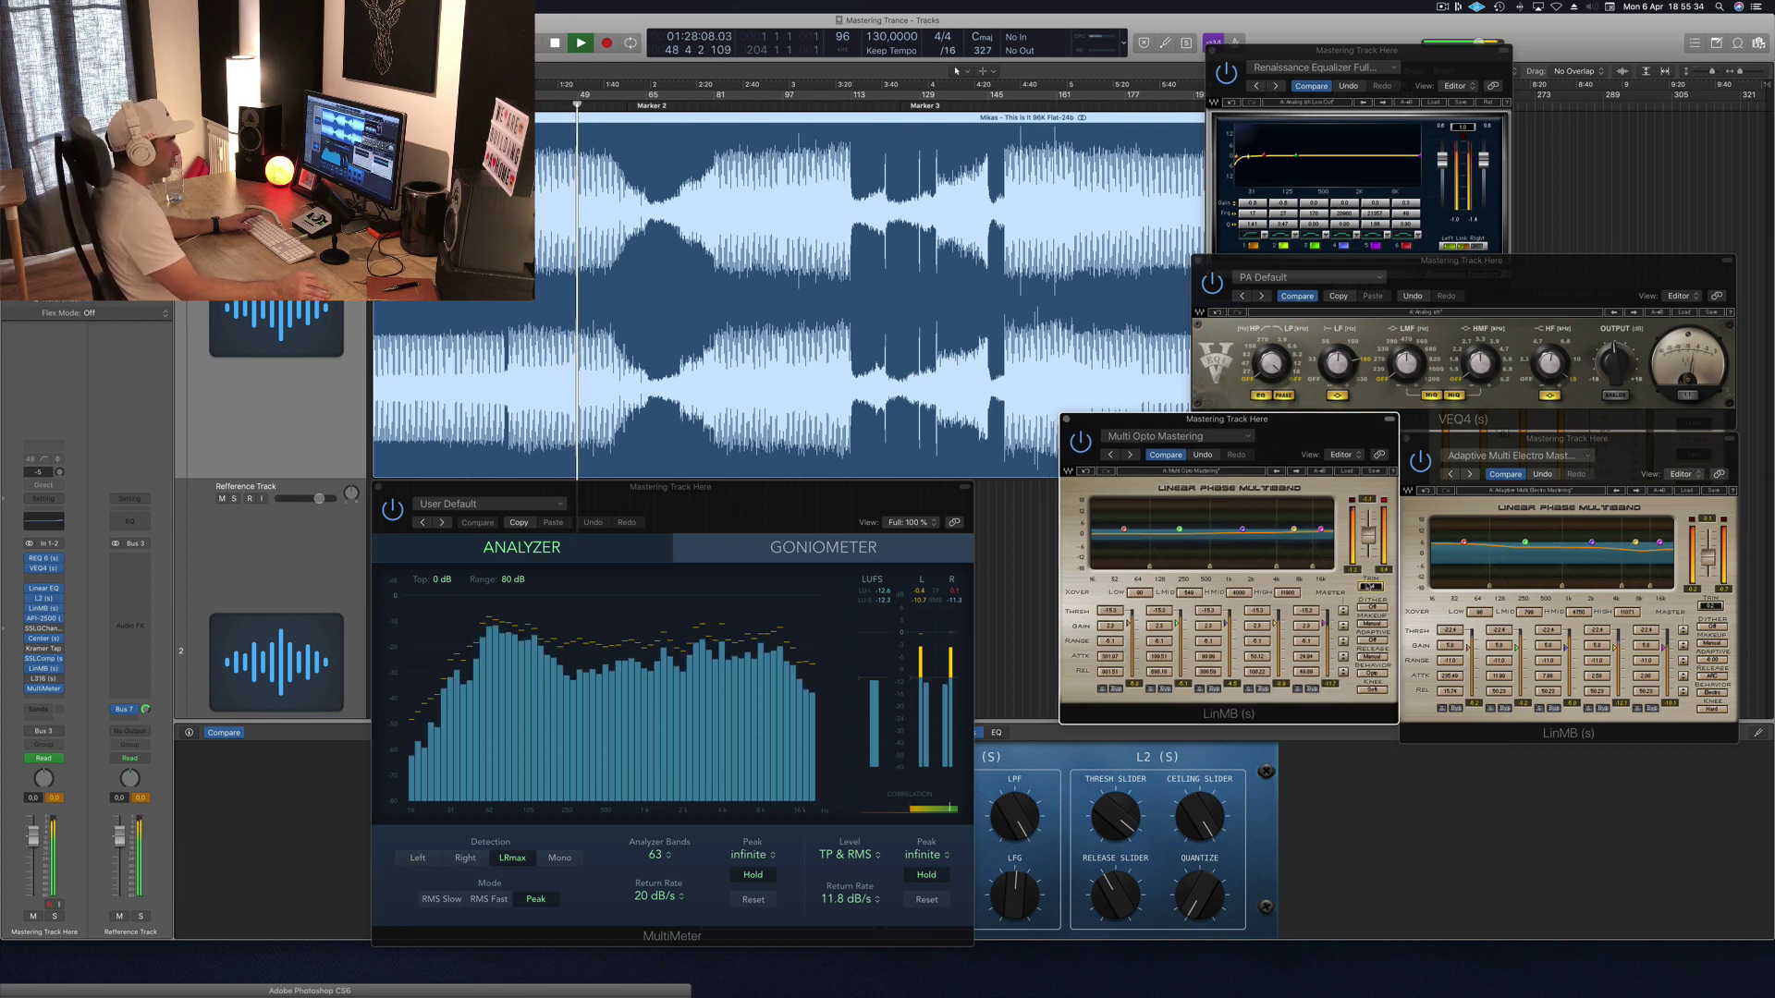
mouse_move(1339, 427)
mouse_down()
mouse_move(1310, 430)
mouse_move(1329, 440)
mouse_up()
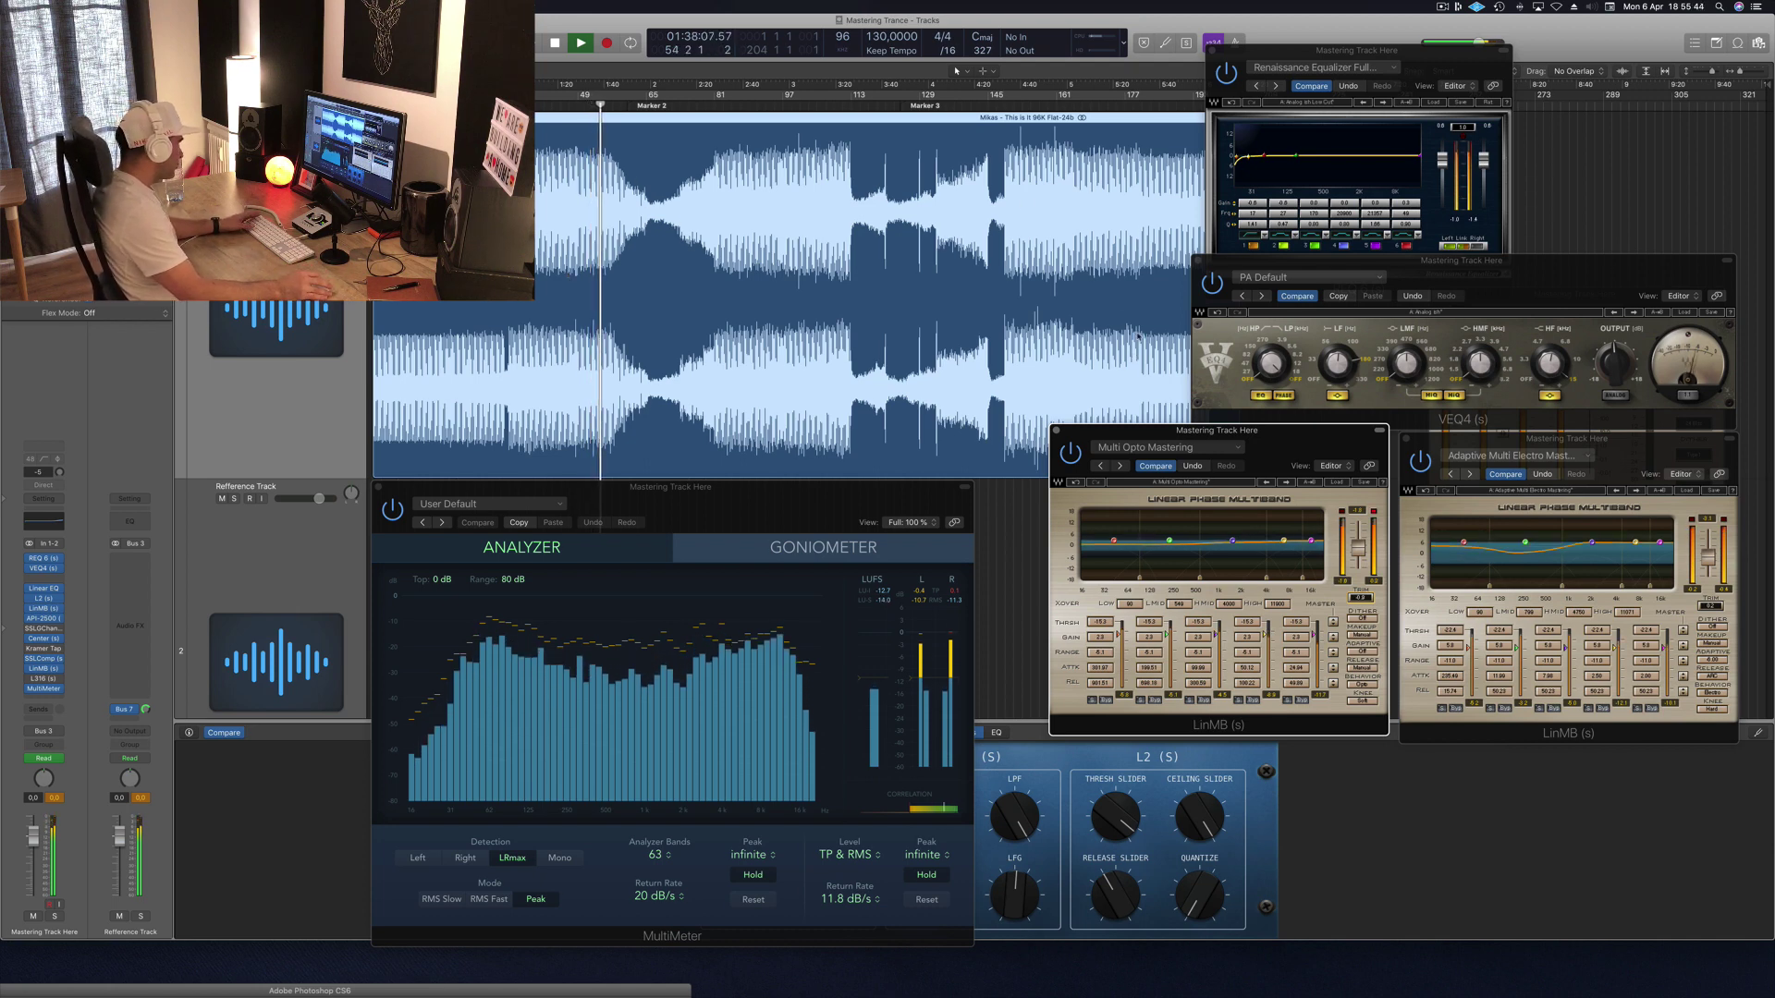
Step: Open the L316 limiter with the Basic 1 preset, raise its threshold, and move its window clear of the two LinMBs
click(43, 680)
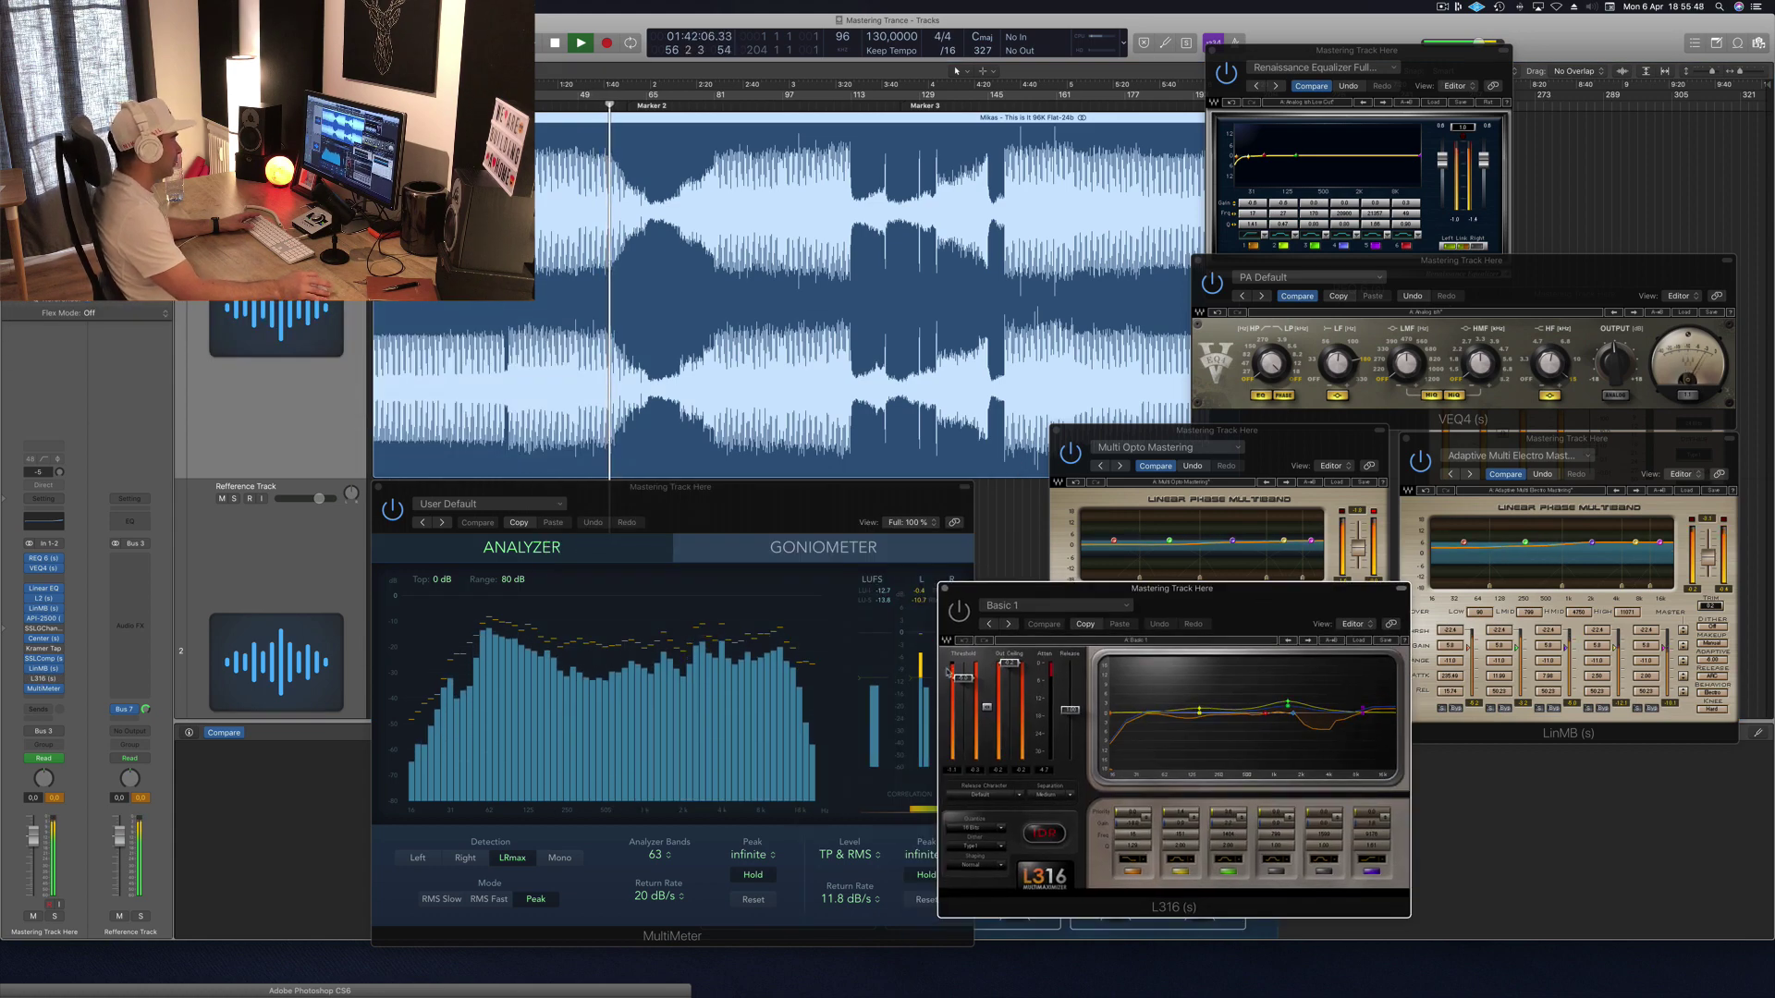
drag(962, 678, 959, 641)
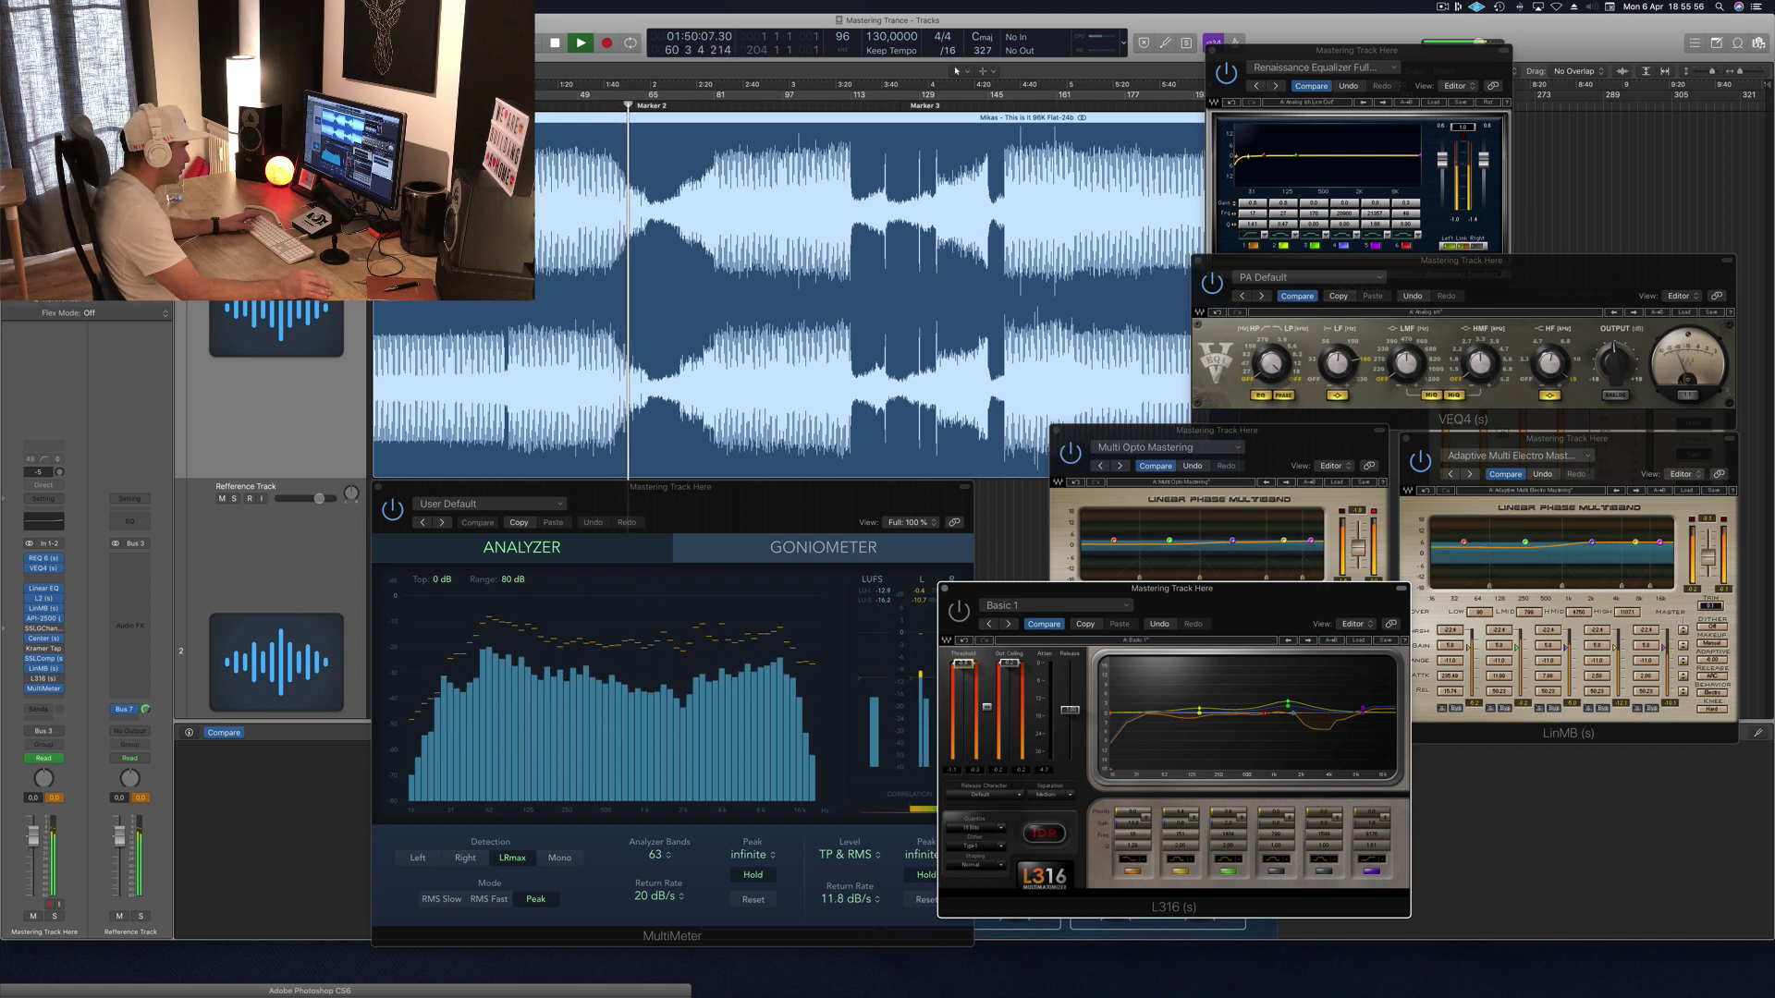
drag(1262, 595, 899, 555)
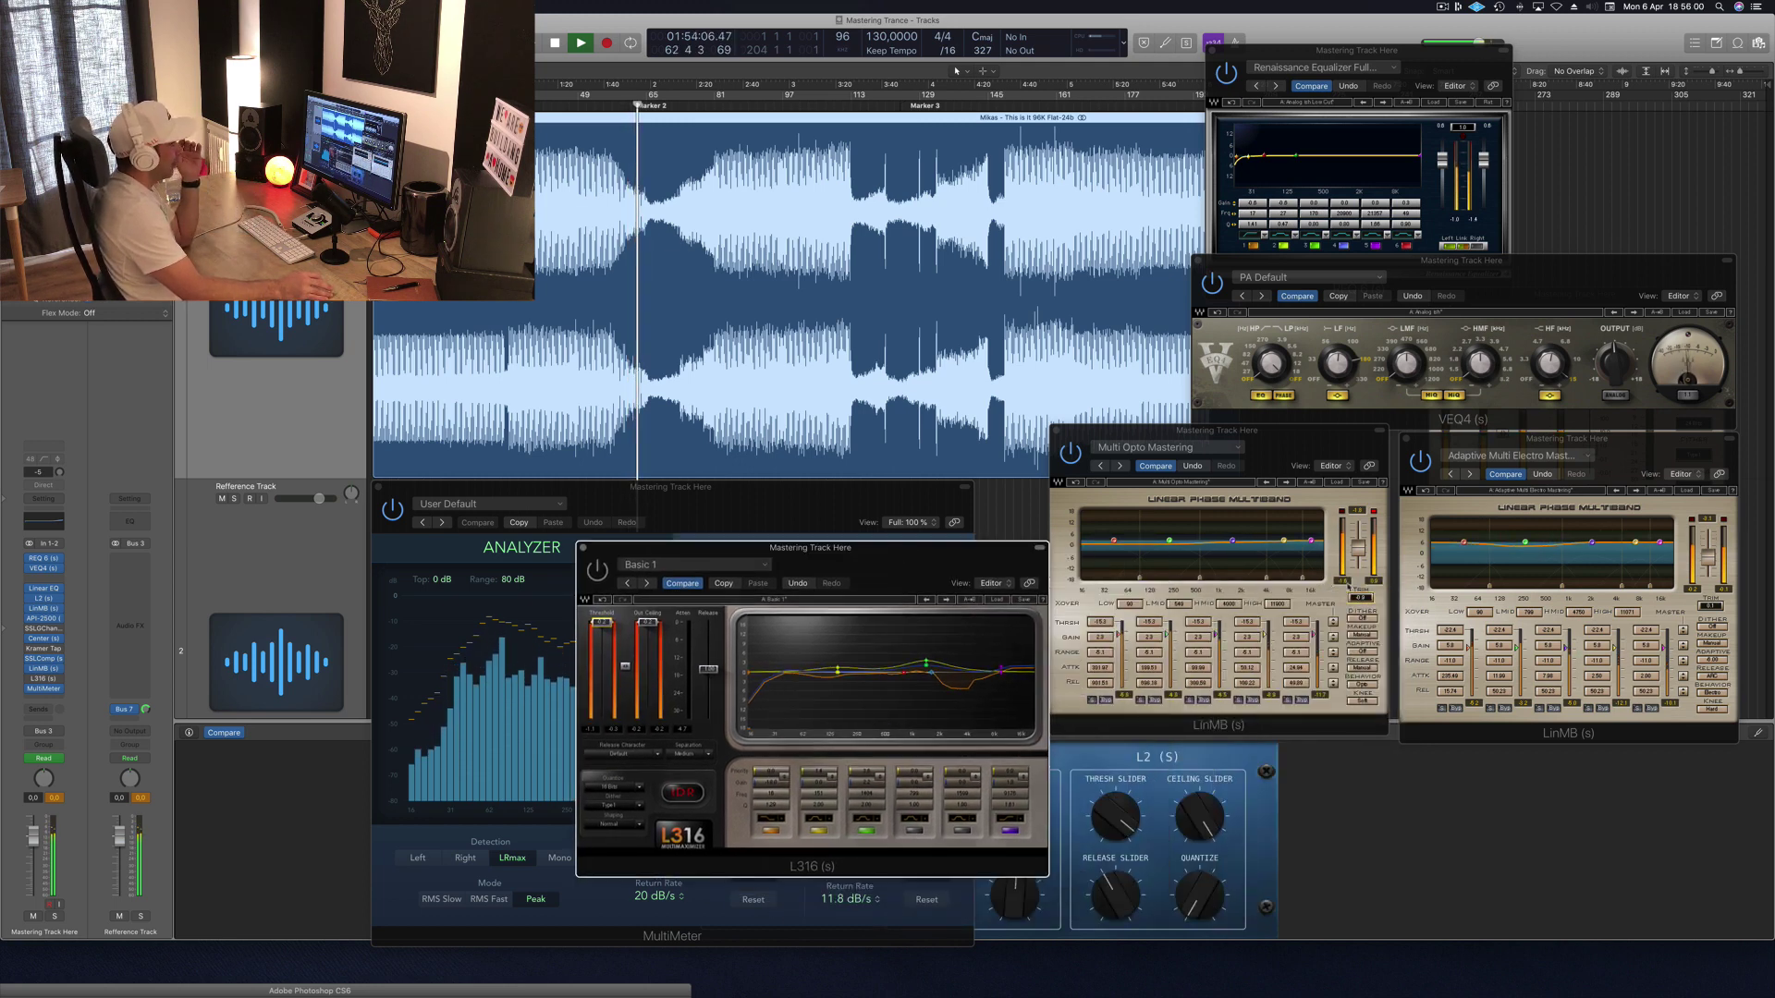
Step: Apply the output trim on both LinMB compressors and move the L316 window off the MultiMeter to below them
click(1360, 601)
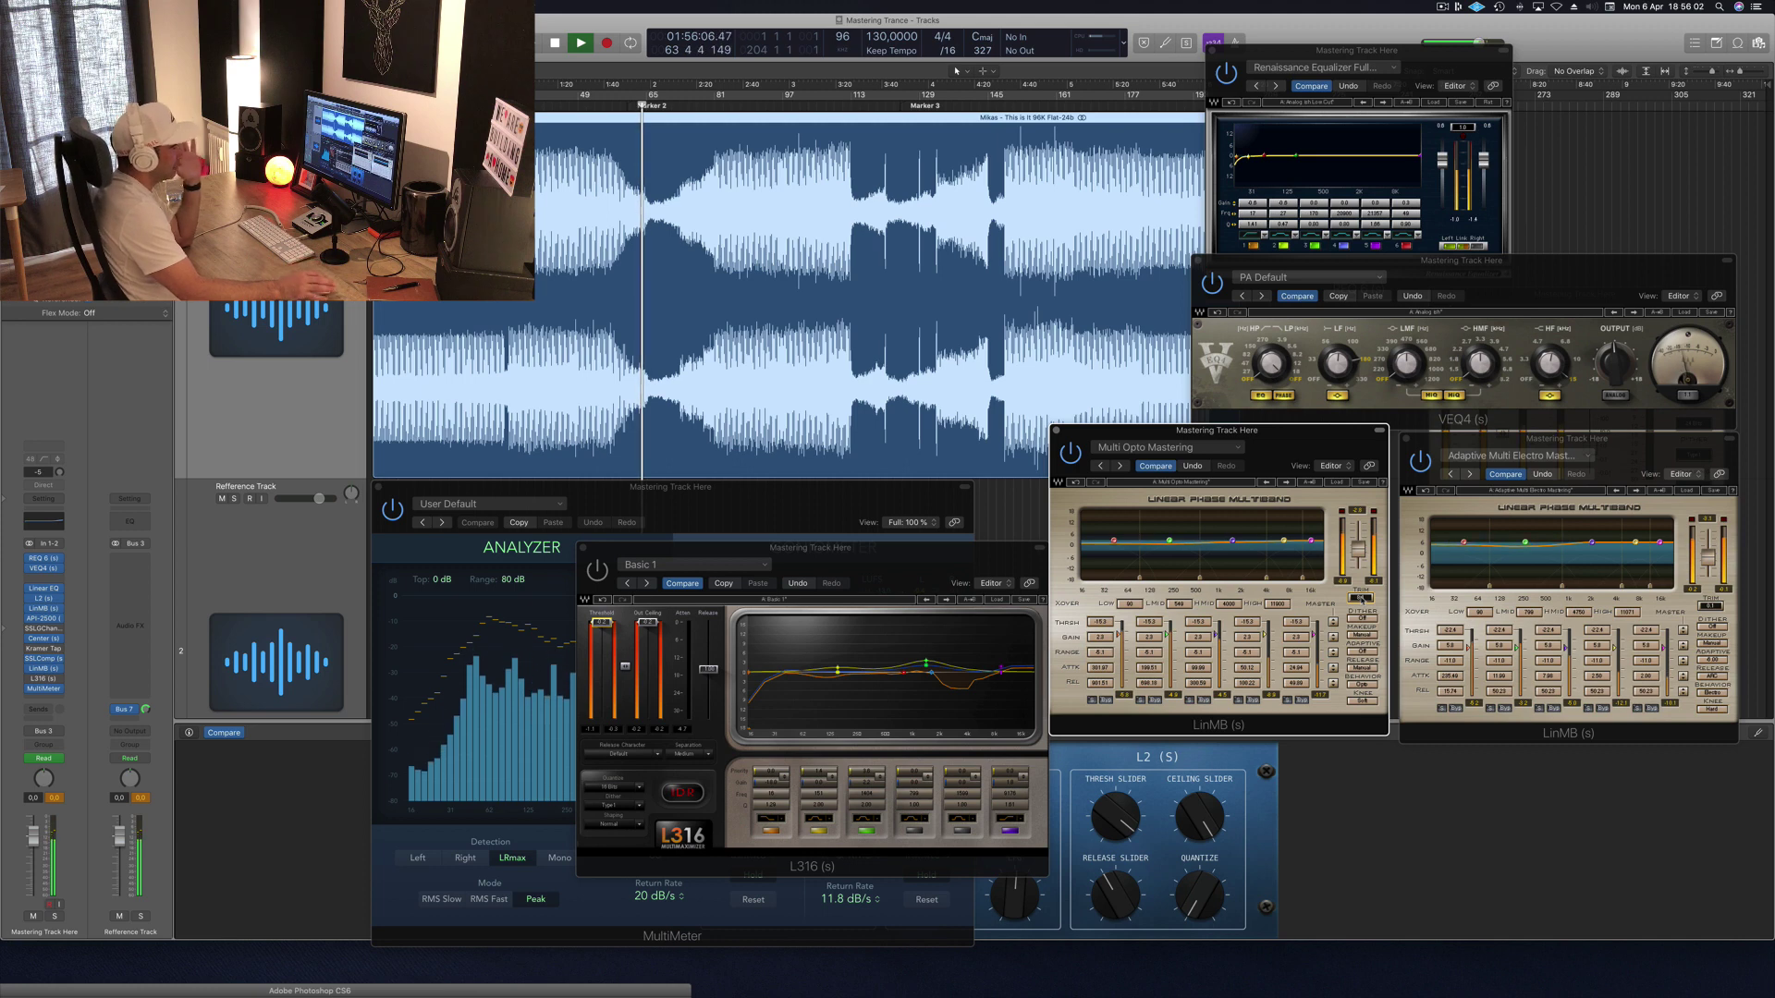
drag(922, 557, 896, 530)
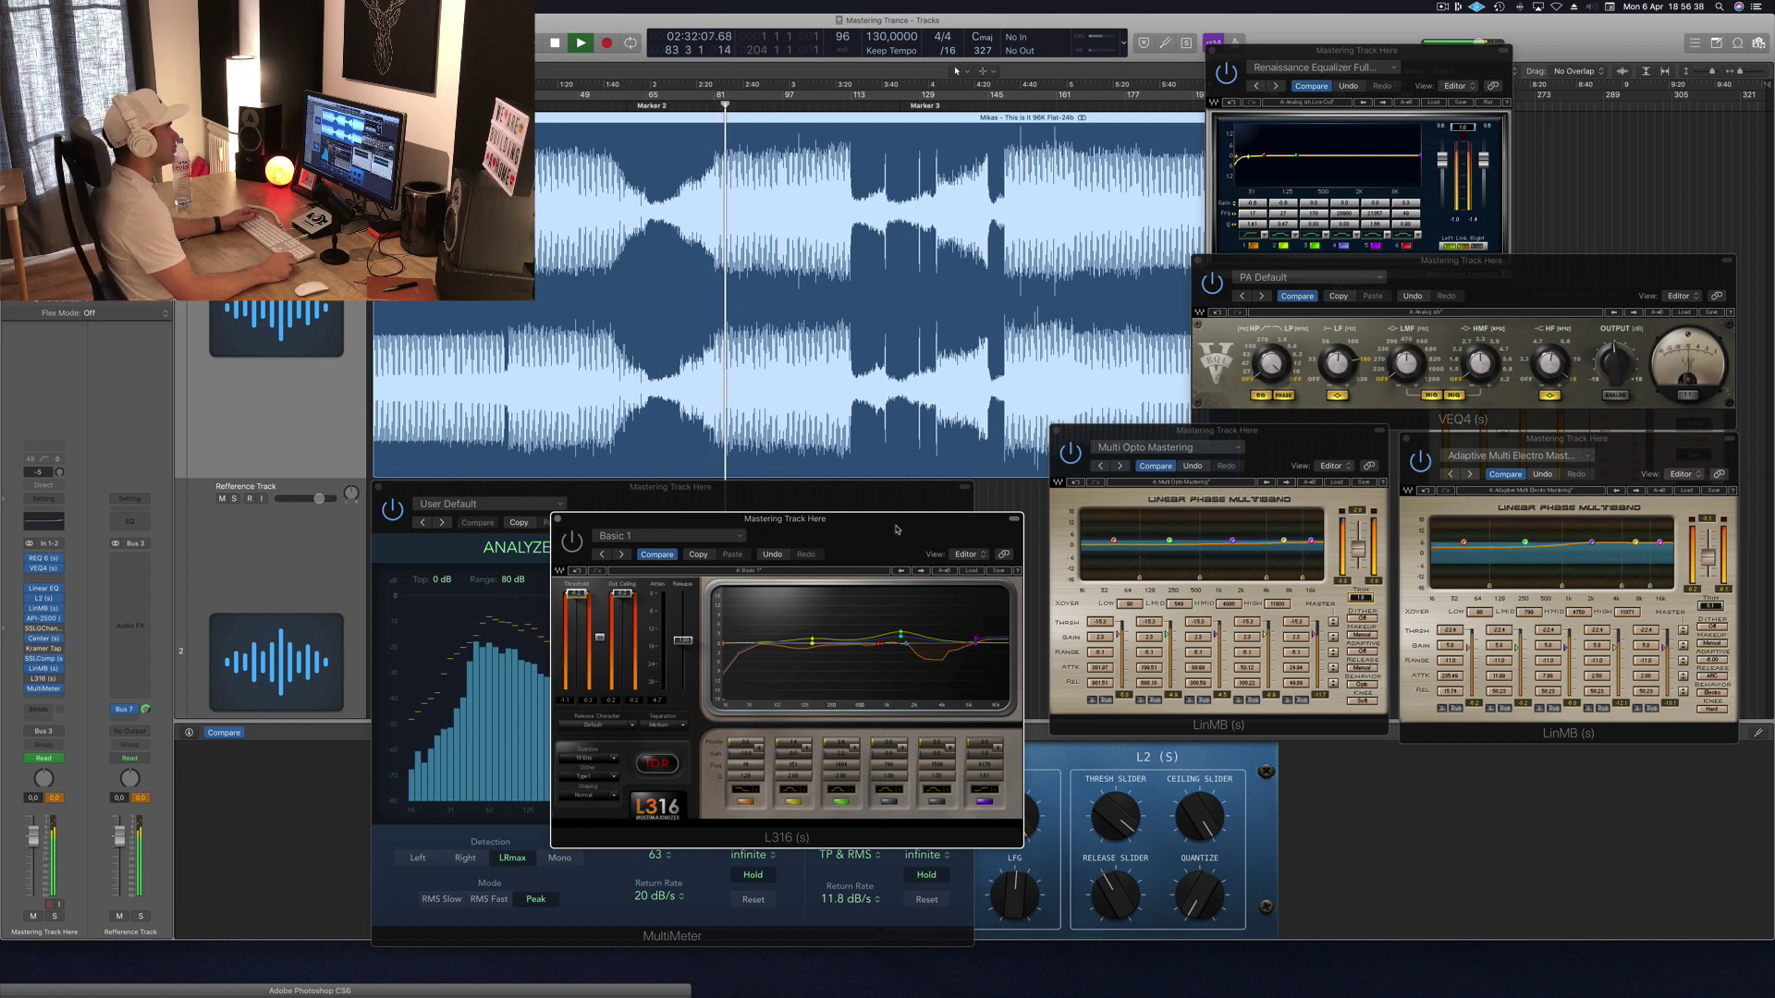
drag(895, 529, 1597, 551)
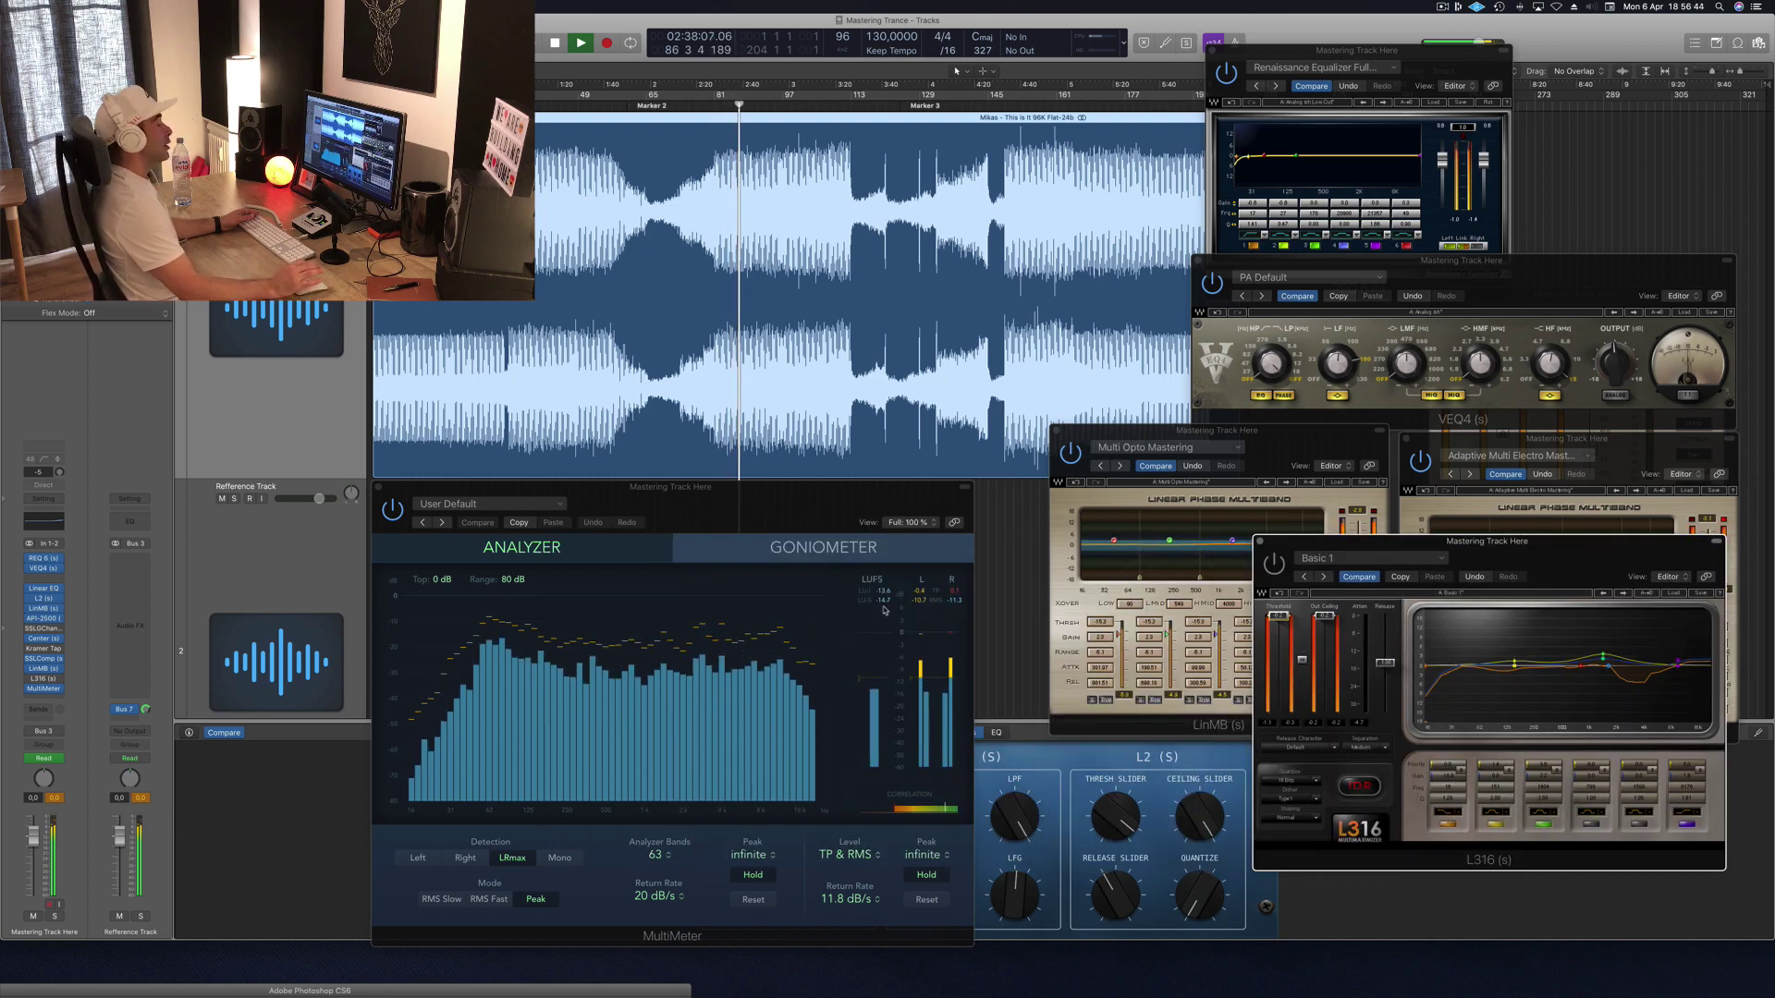
drag(1556, 556, 968, 636)
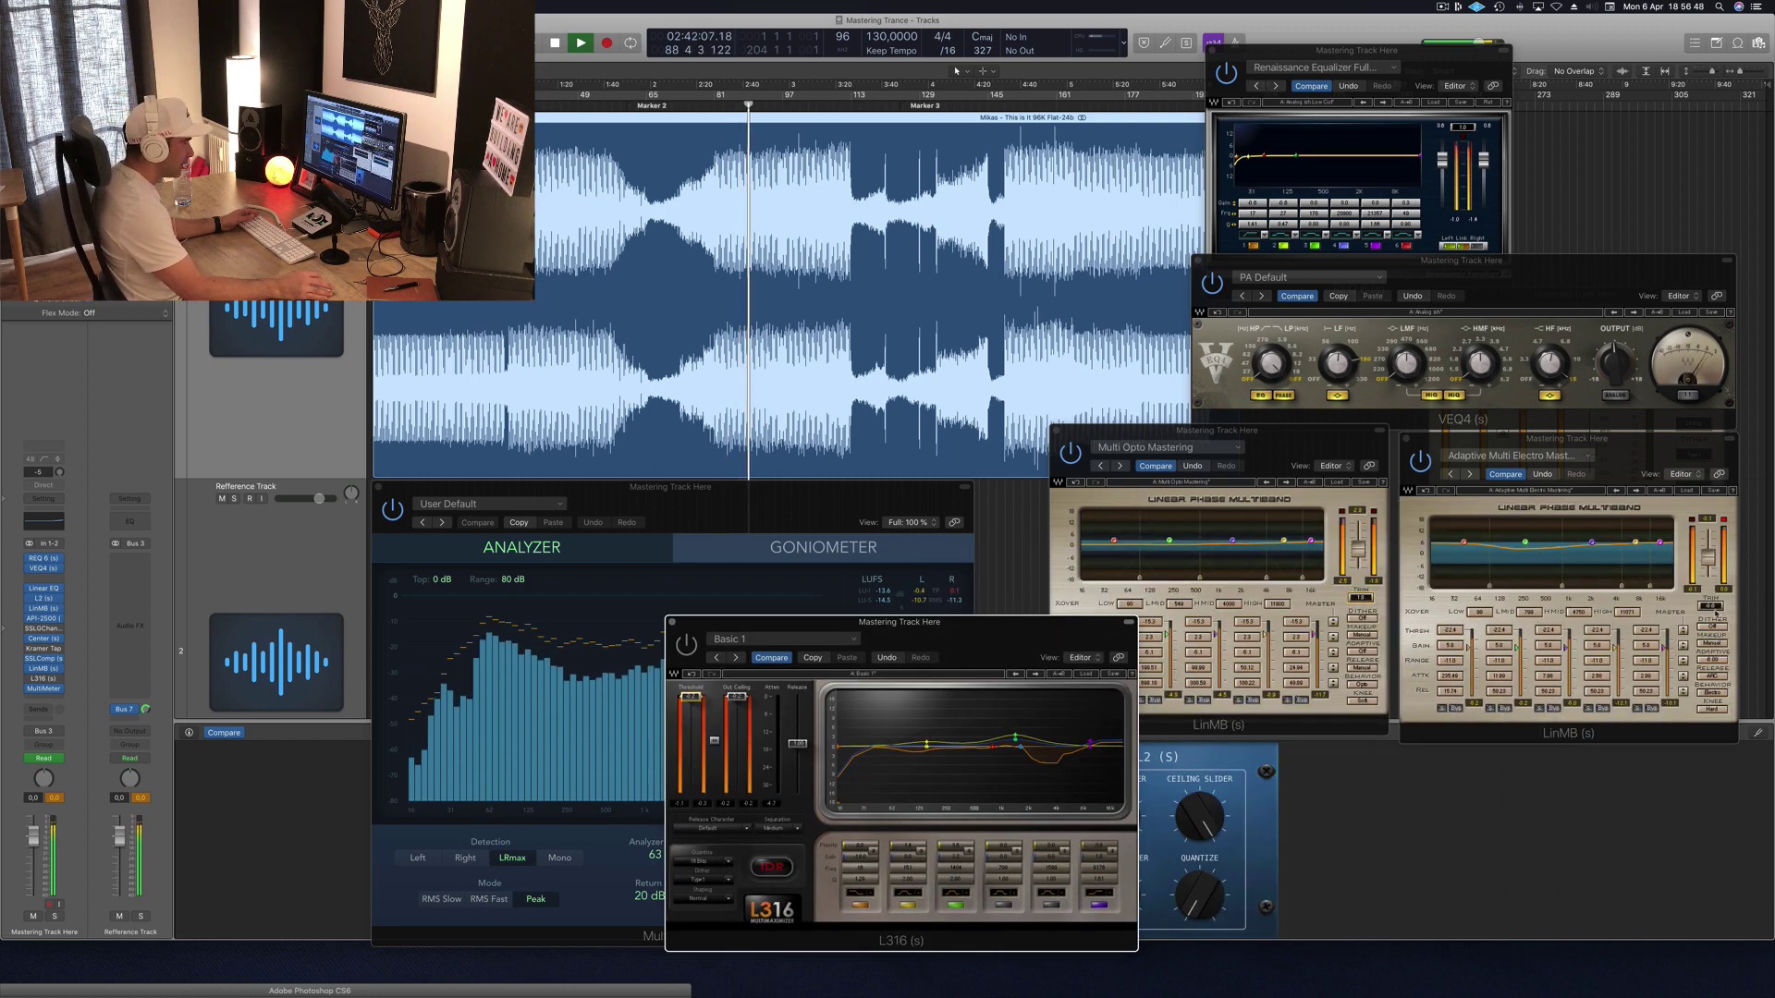
click(1714, 613)
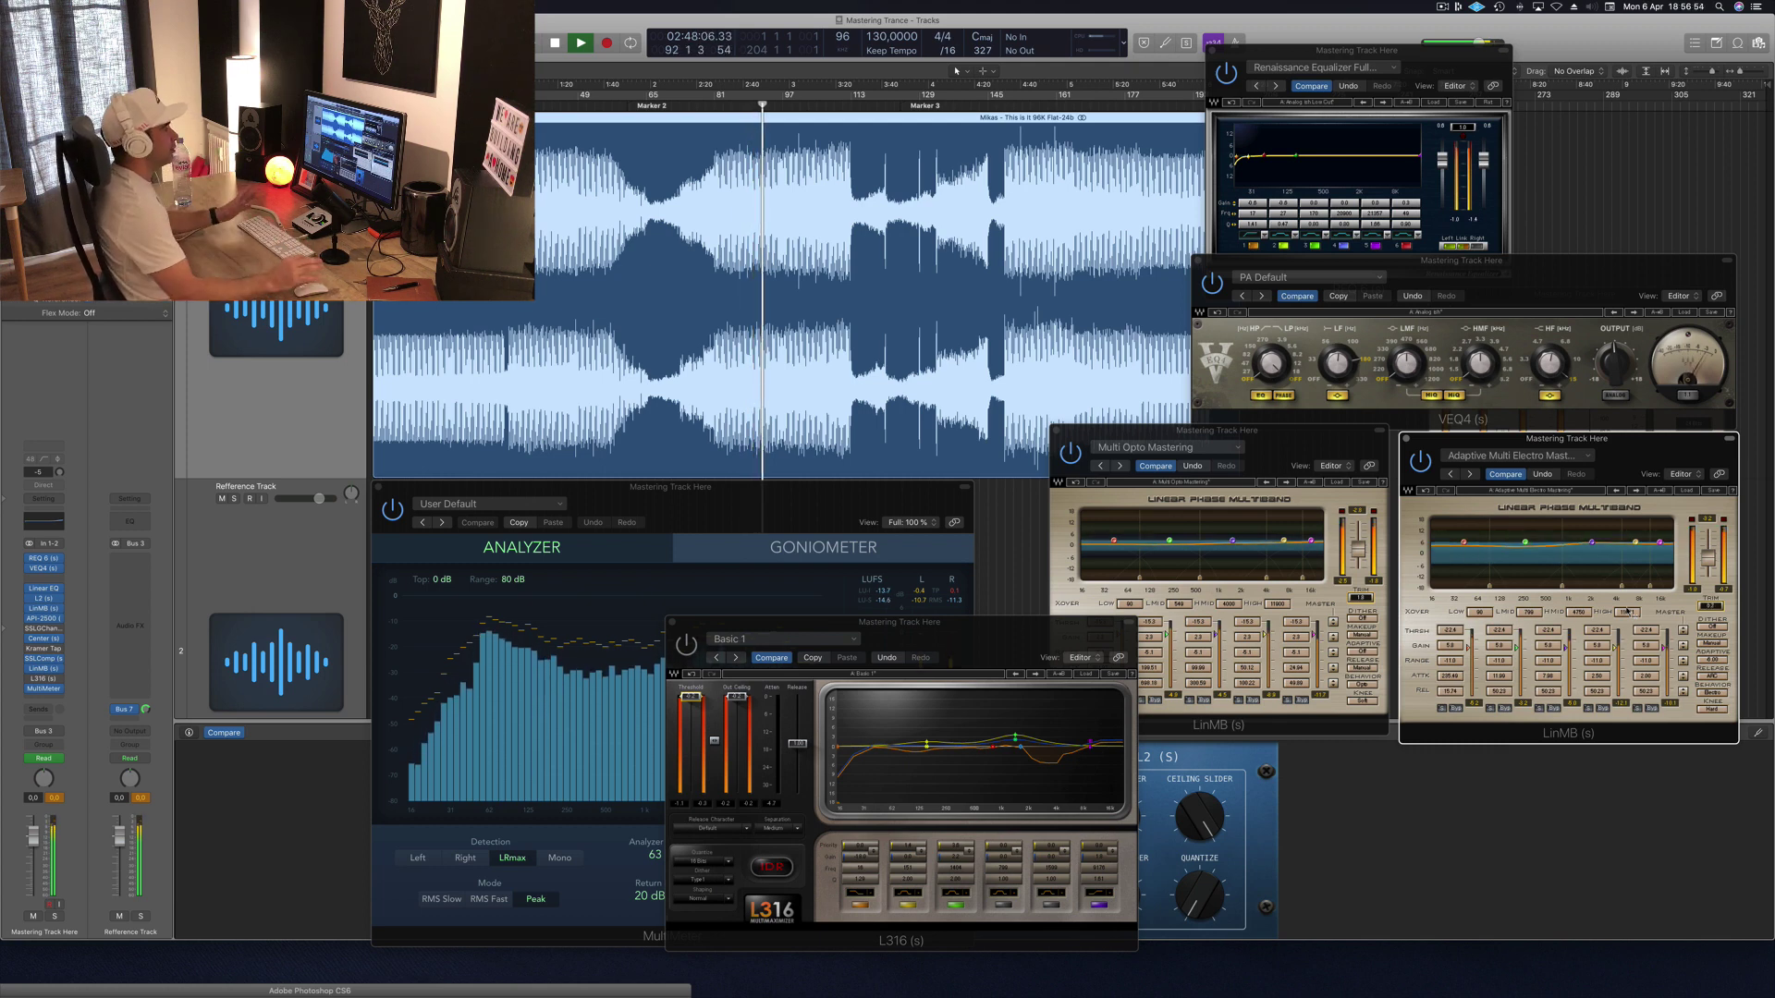
drag(989, 626, 1489, 665)
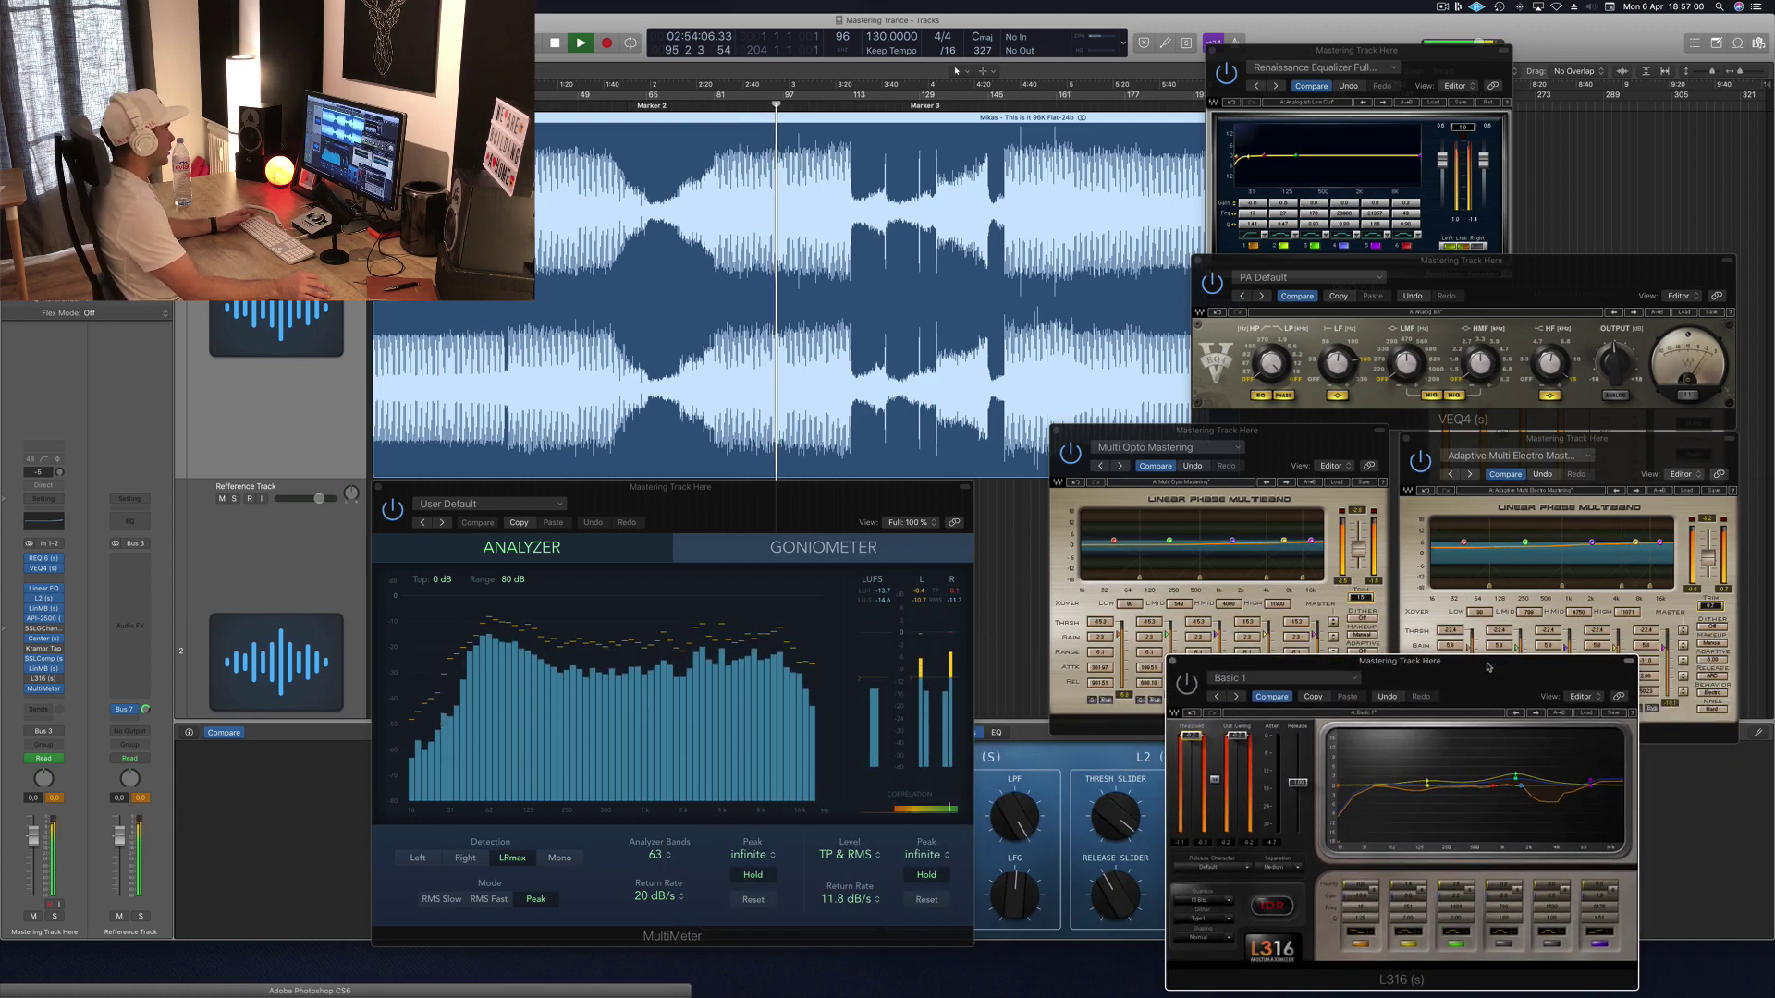
Step: Pause the track, bring the L316 window up beside the MultiMeter, and resume playback from about 2:40
click(252, 904)
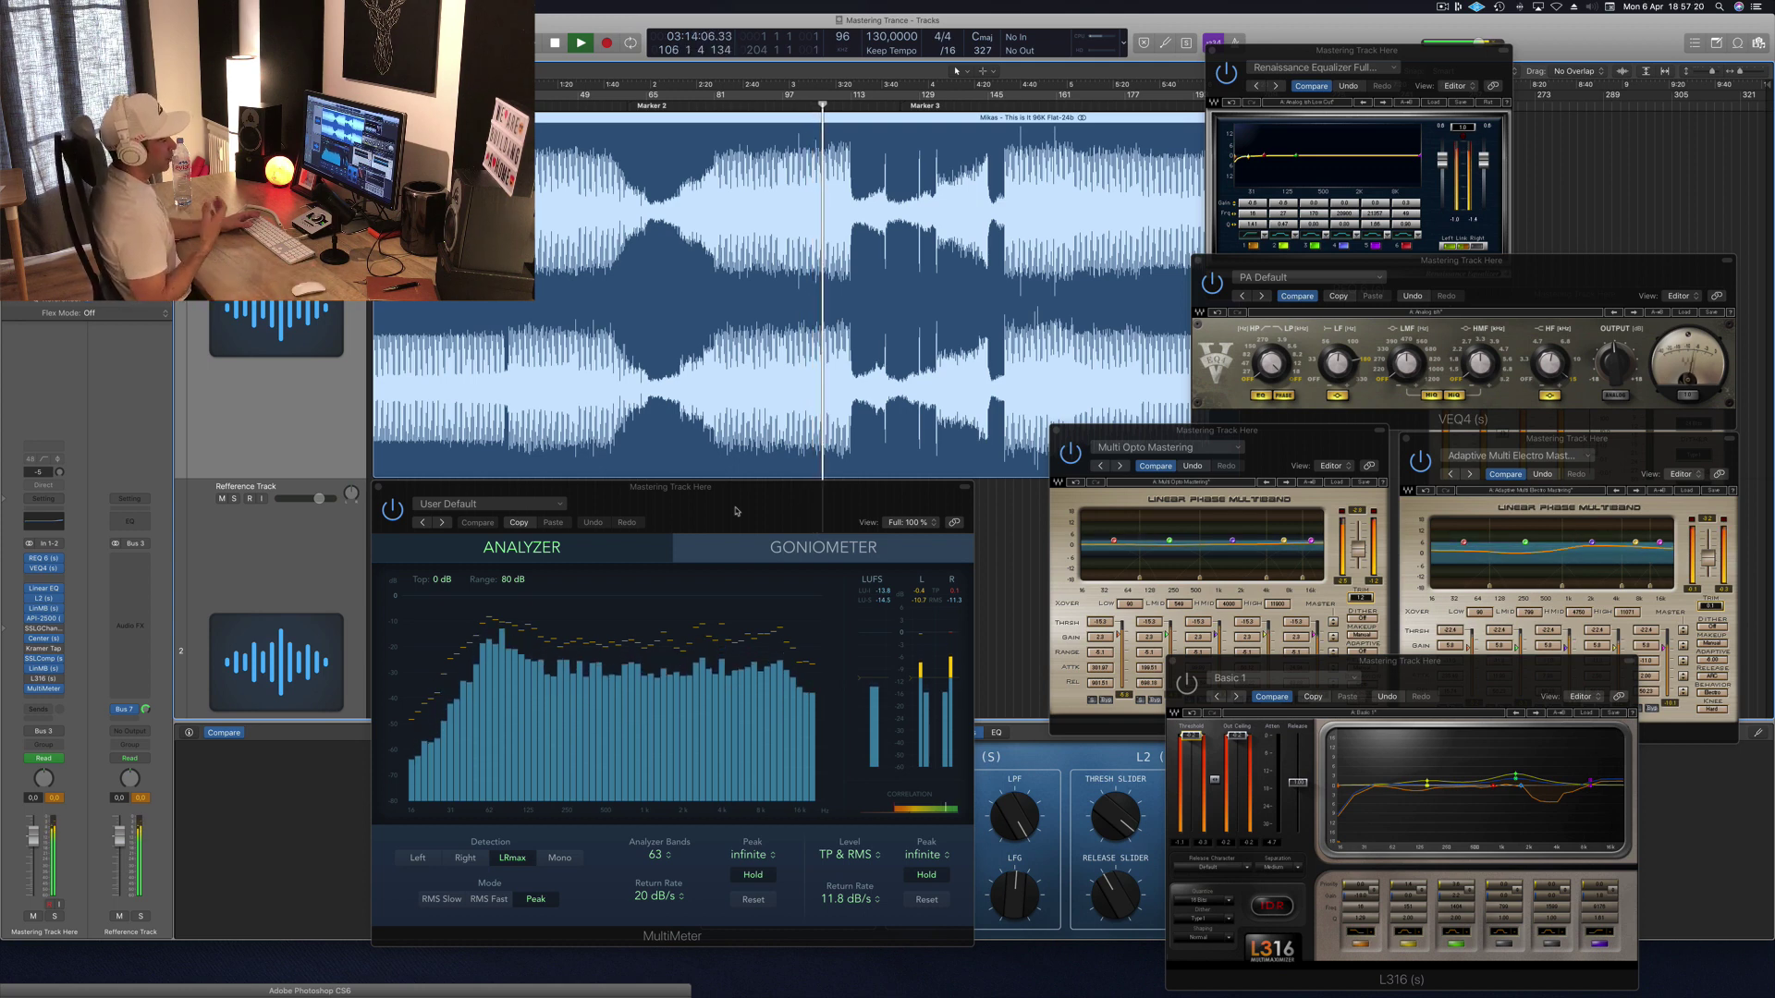
key(space)
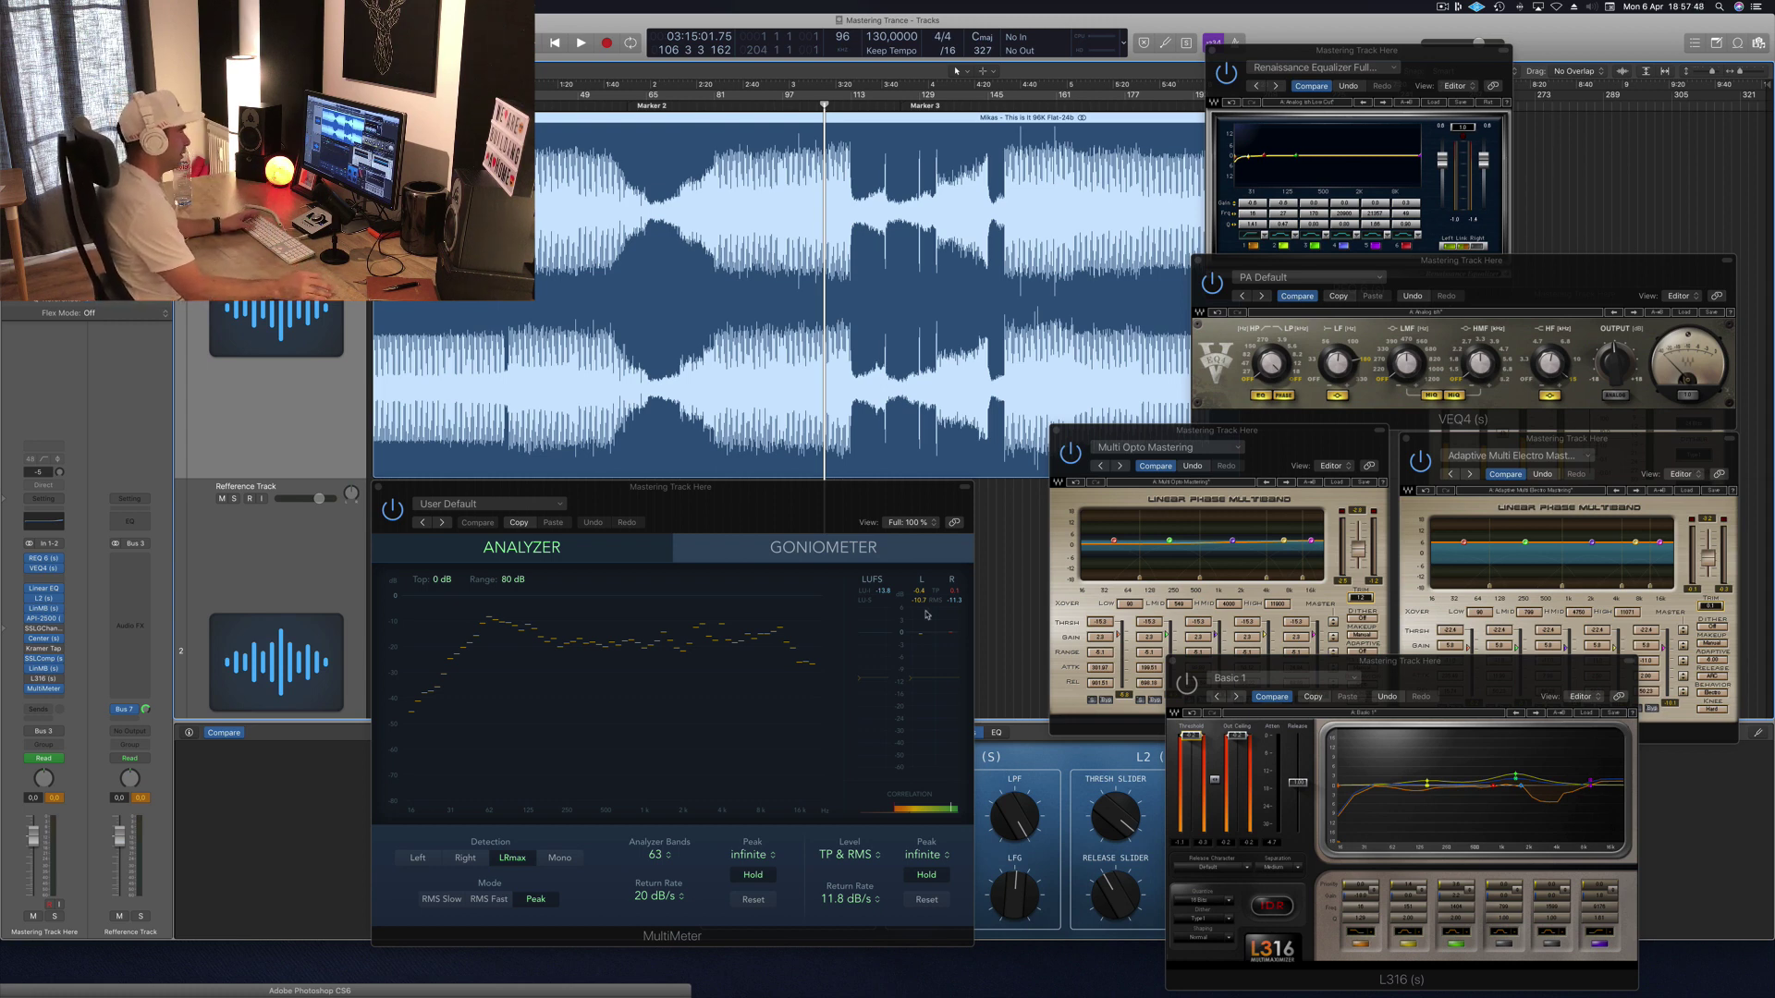
drag(1330, 656, 1244, 444)
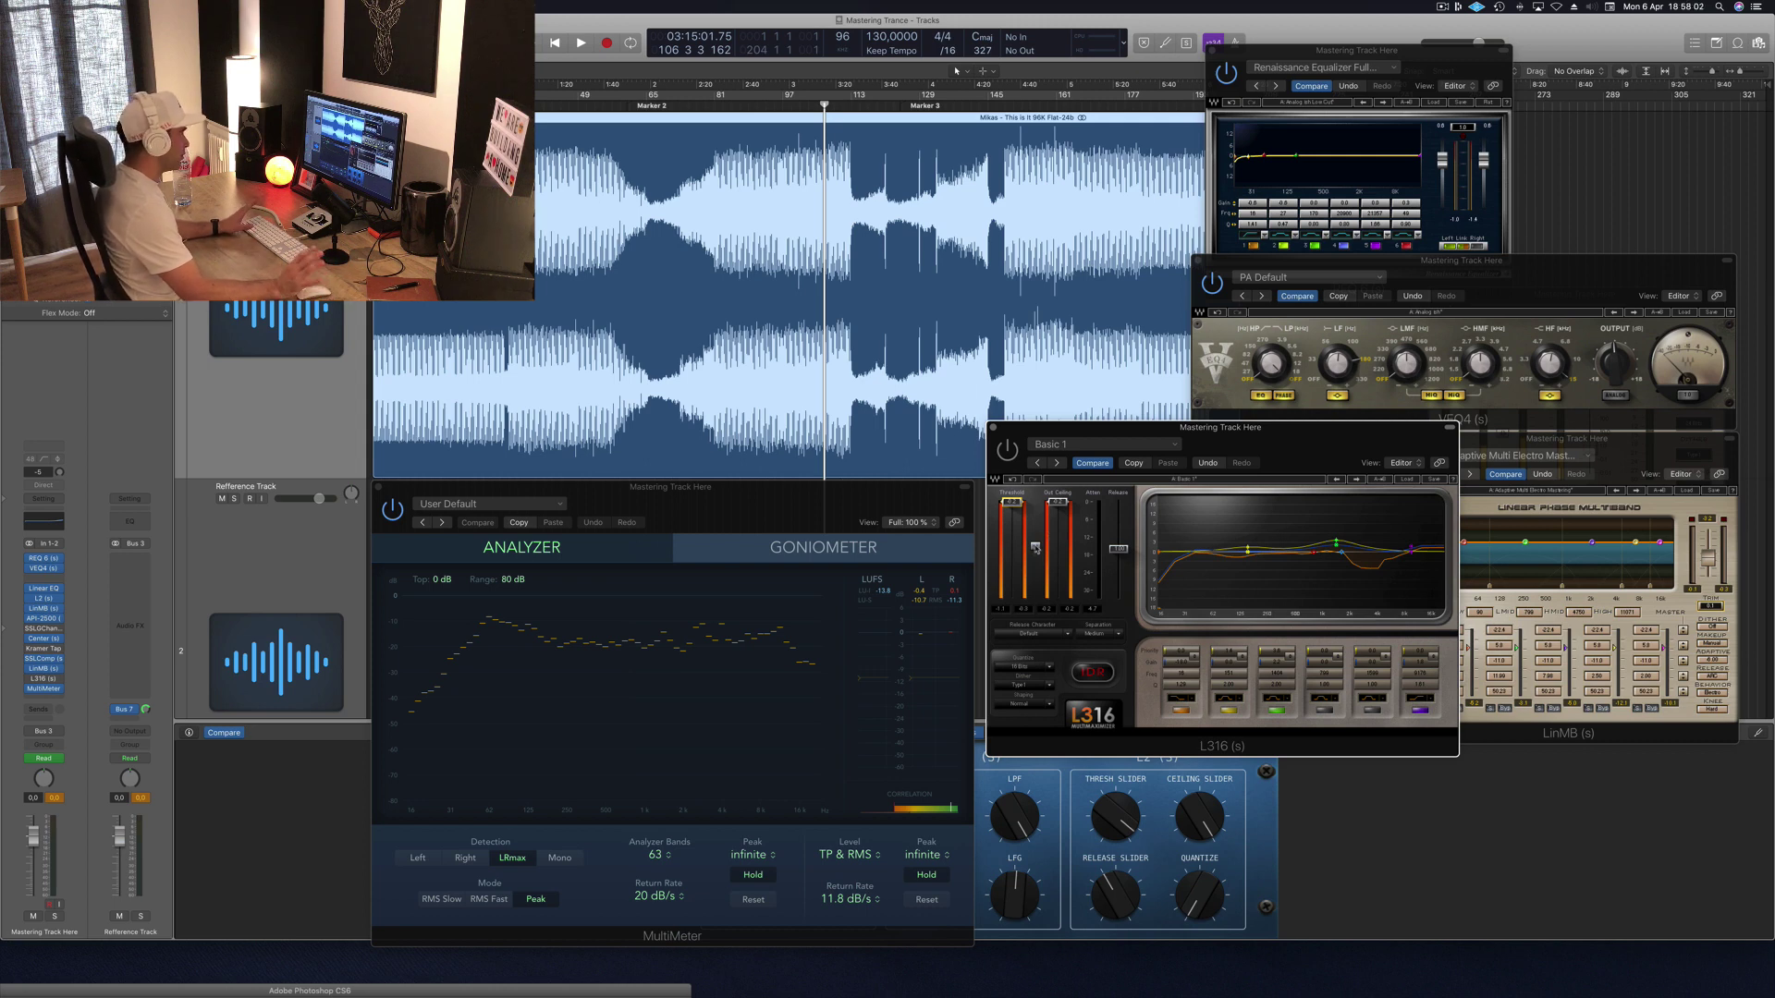
key(space)
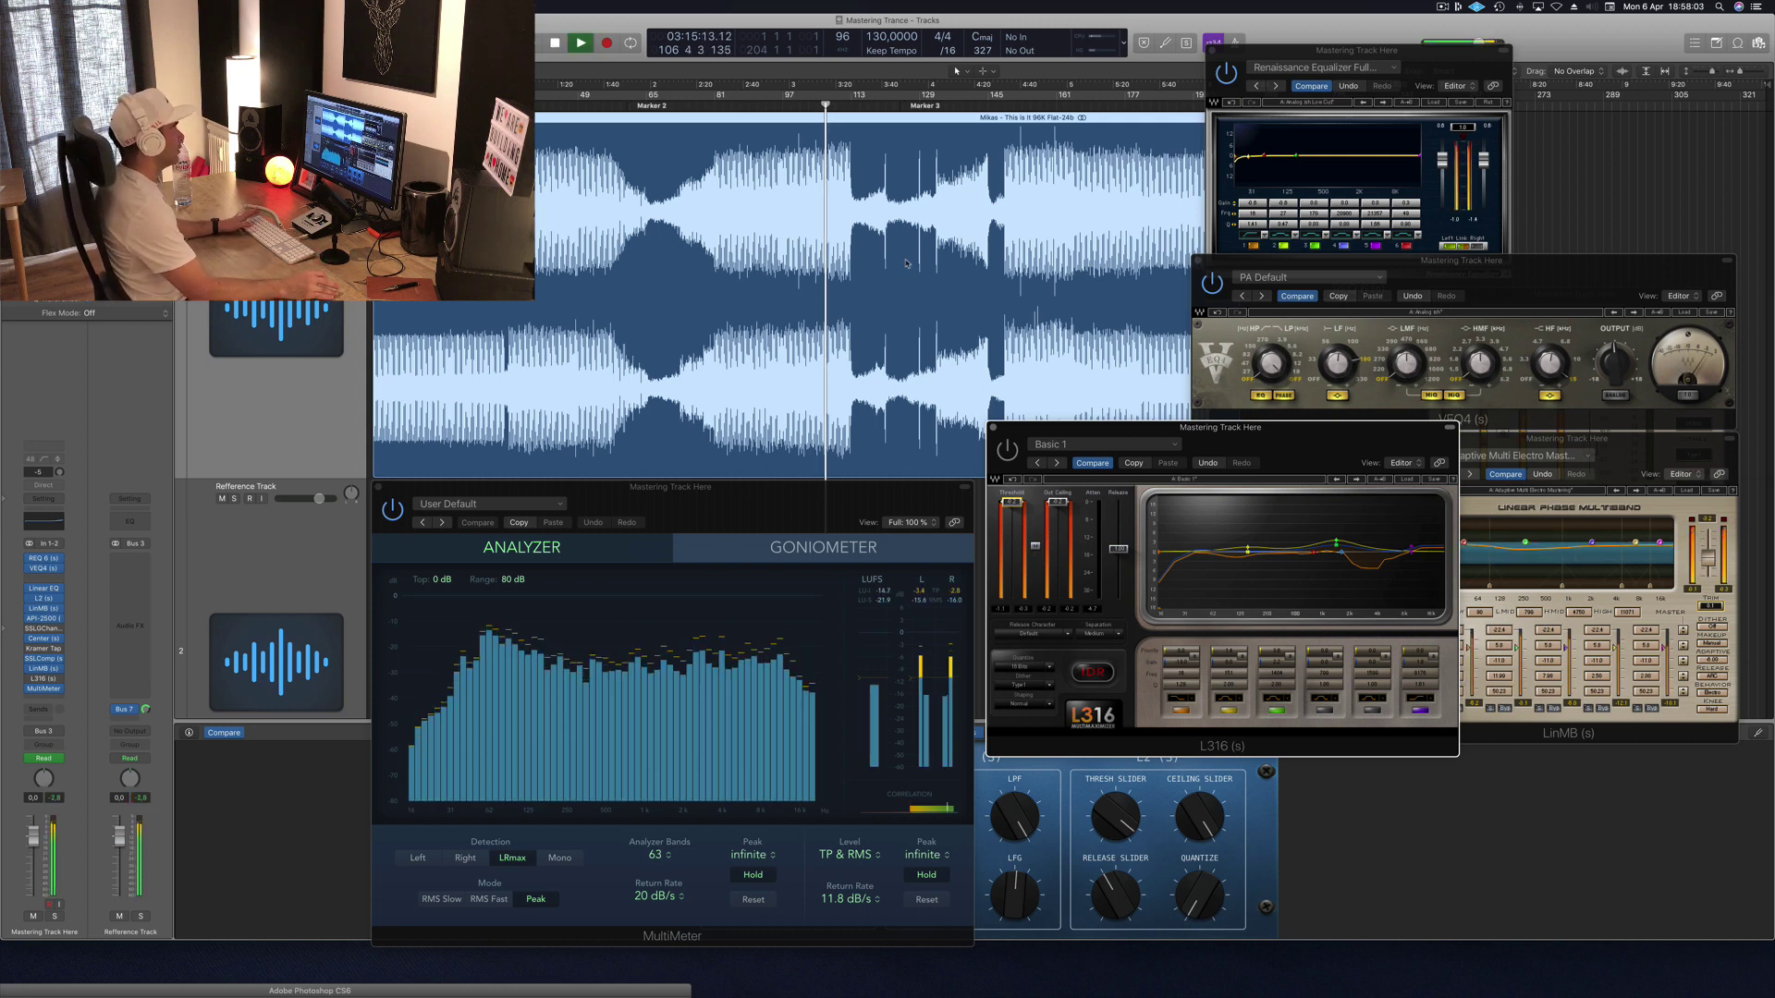
click(744, 96)
Step: Lower the L316's threshold and output ceiling together while the track plays, then stop playback
click(1034, 545)
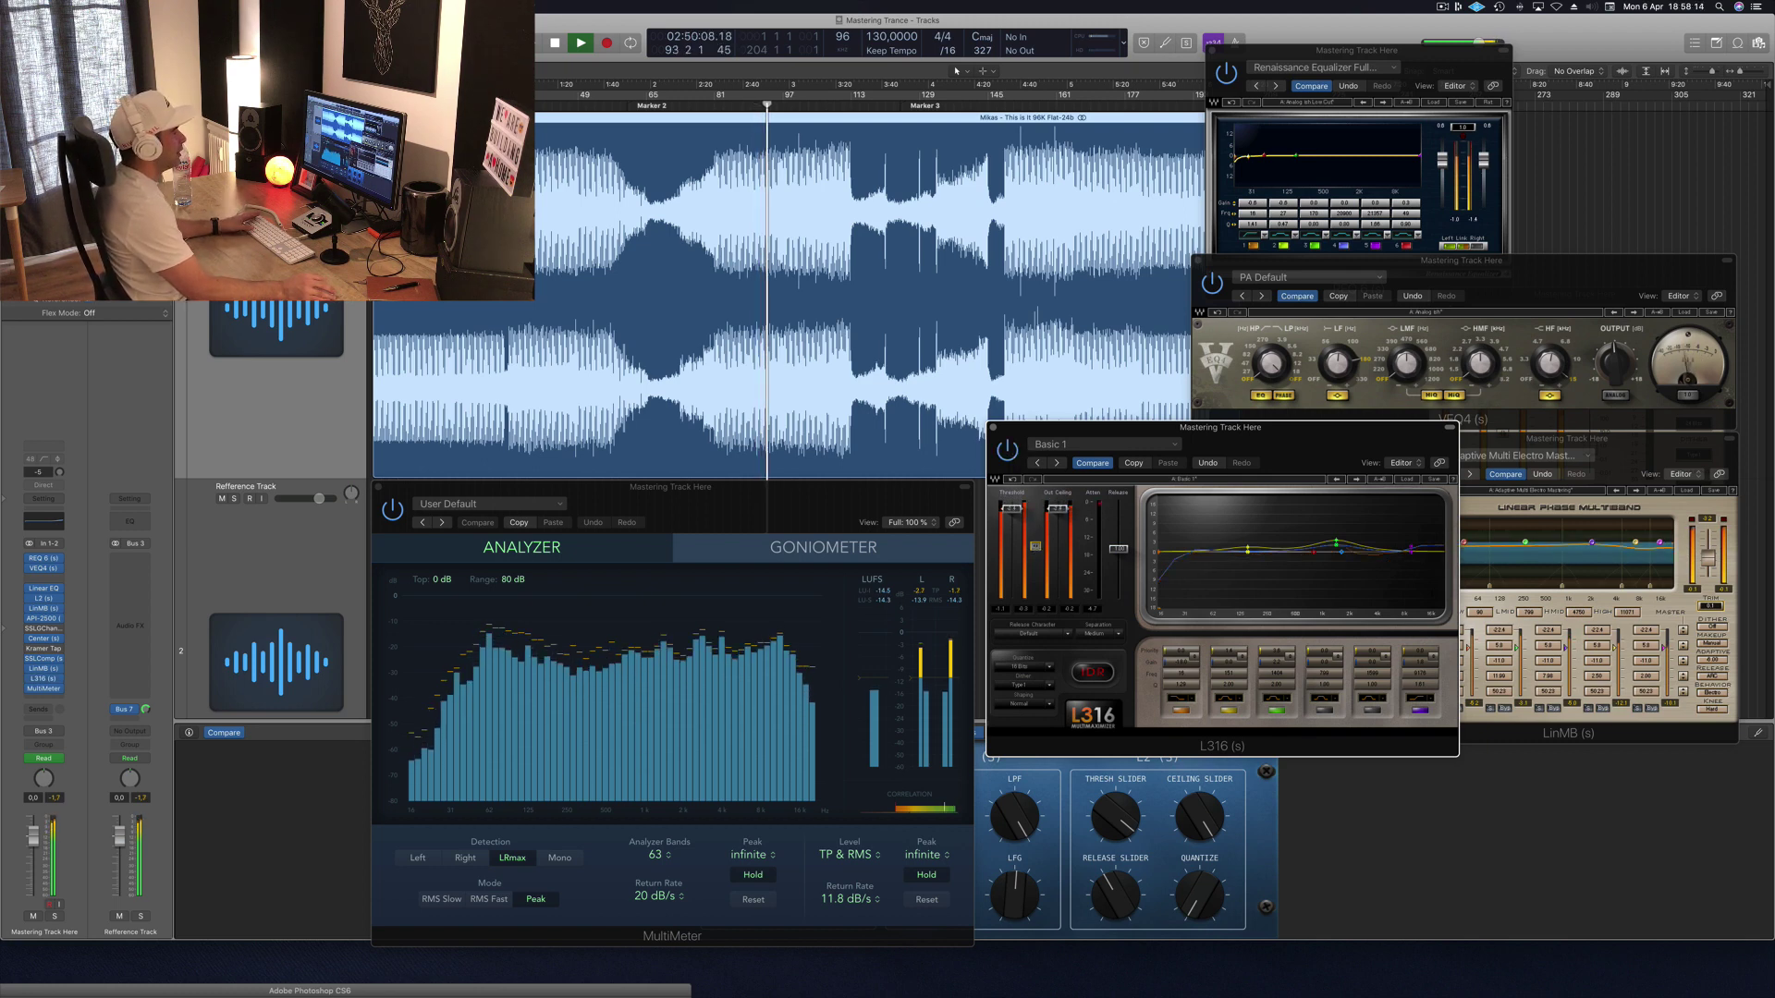
mouse_move(1012, 507)
mouse_down()
mouse_move(1012, 558)
mouse_move(1012, 504)
mouse_up()
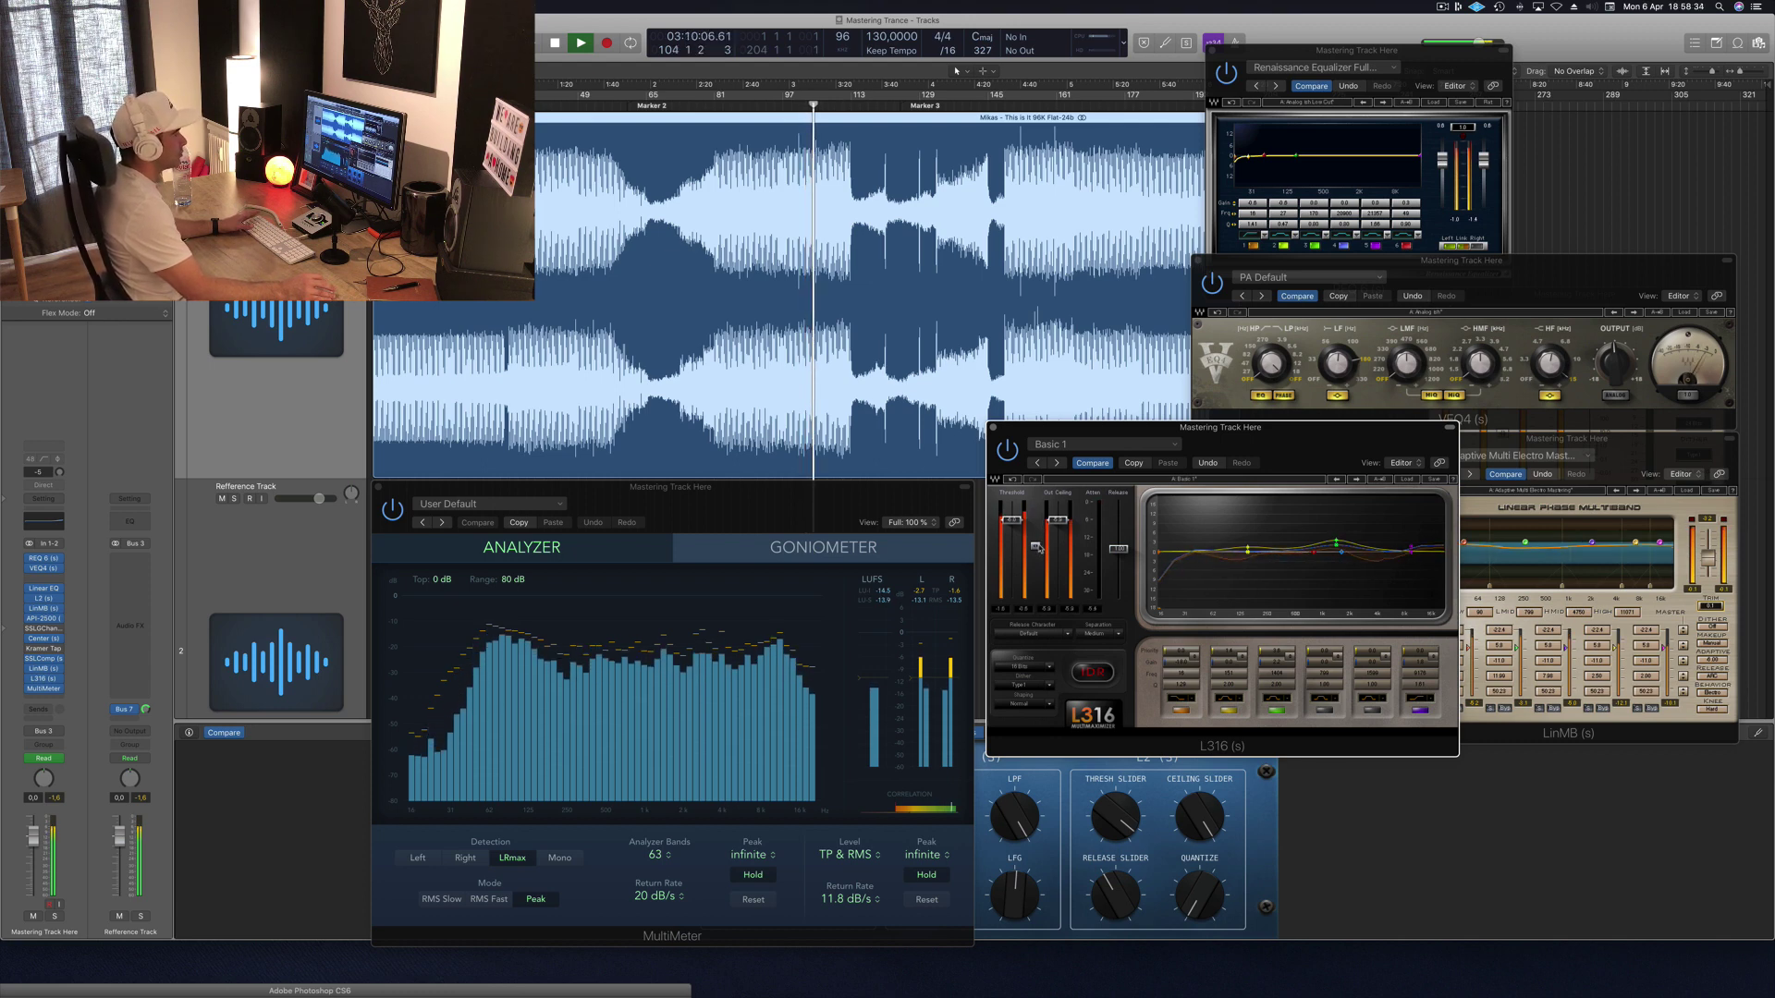
key(space)
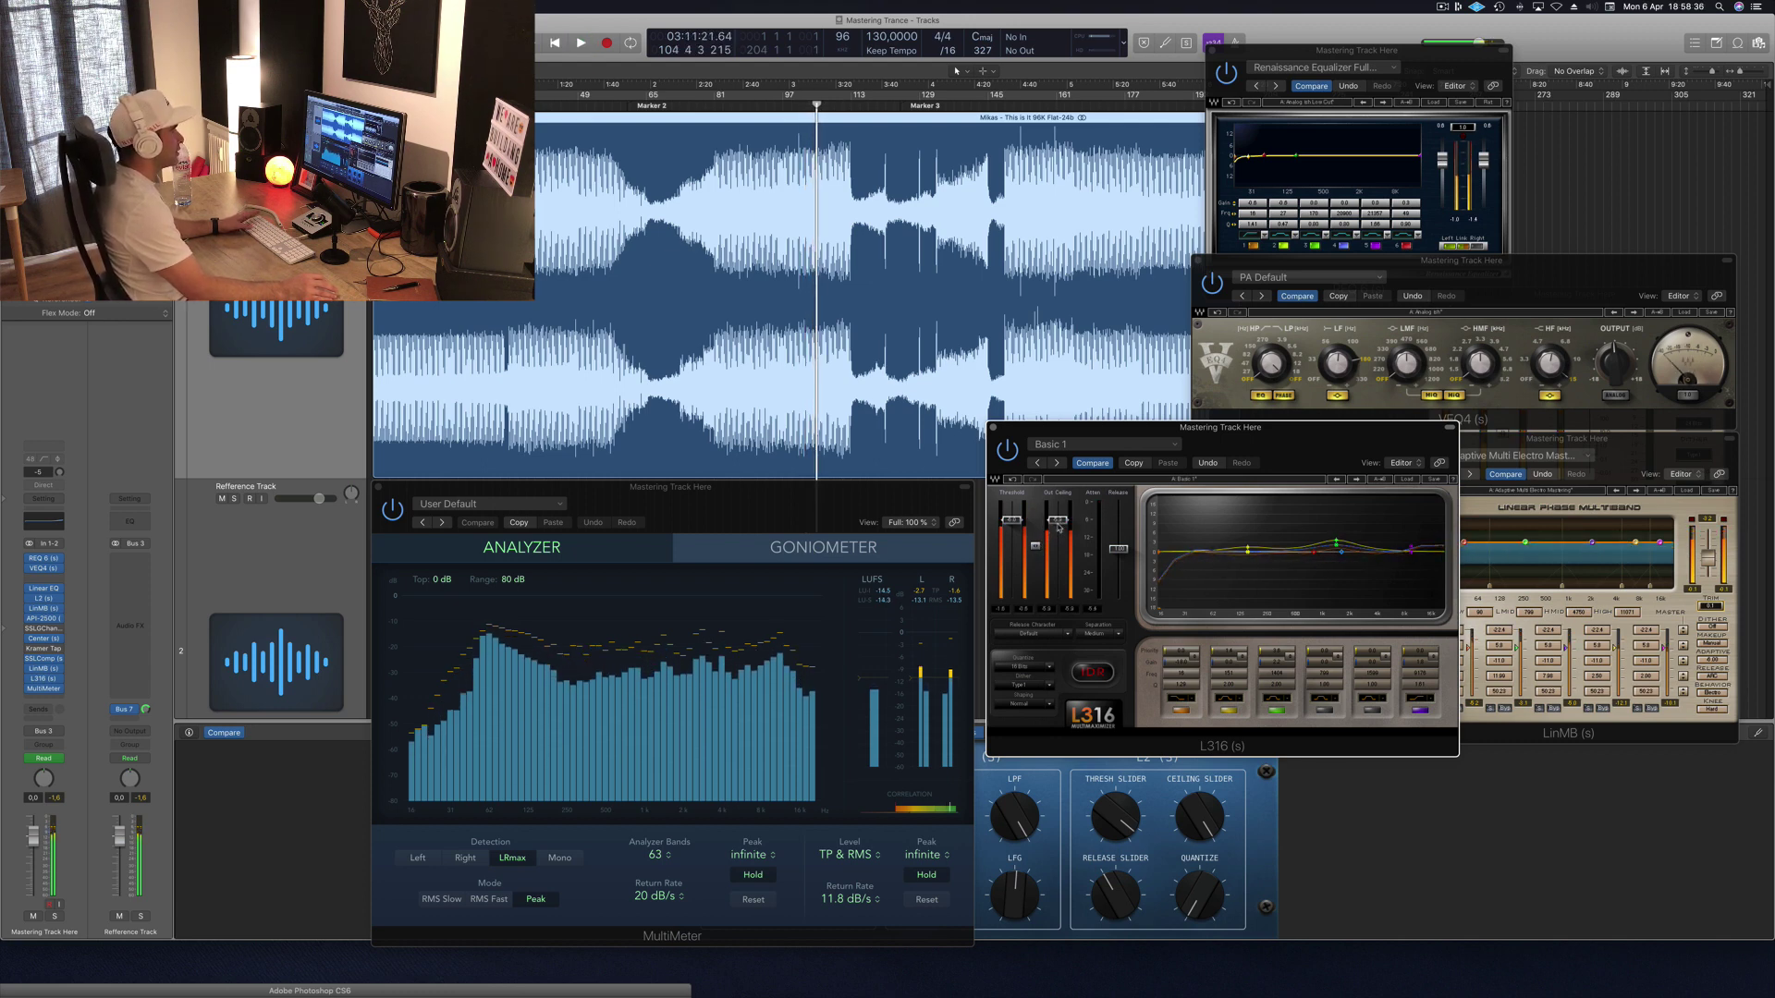
Step: Shift the L316 window away from the MultiMeter, resume playback, and raise only the output ceiling close to its maximum
drag(1193, 439, 1270, 434)
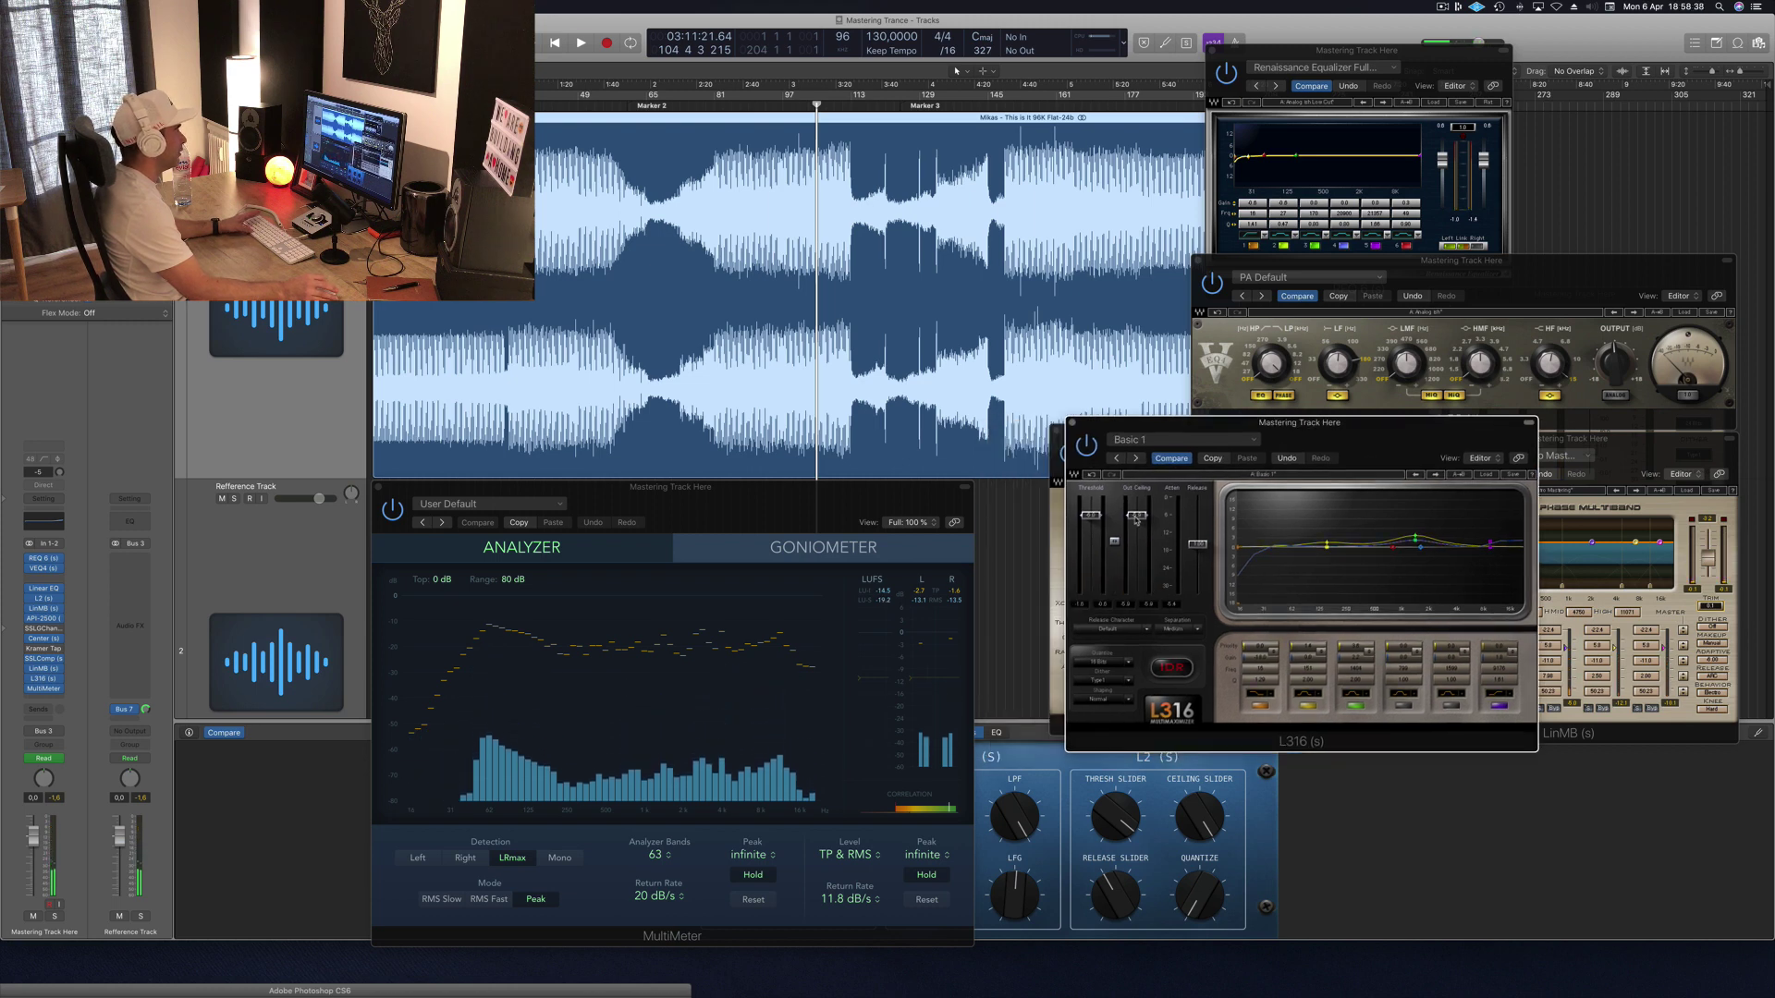
key(space)
drag(1136, 521, 1136, 500)
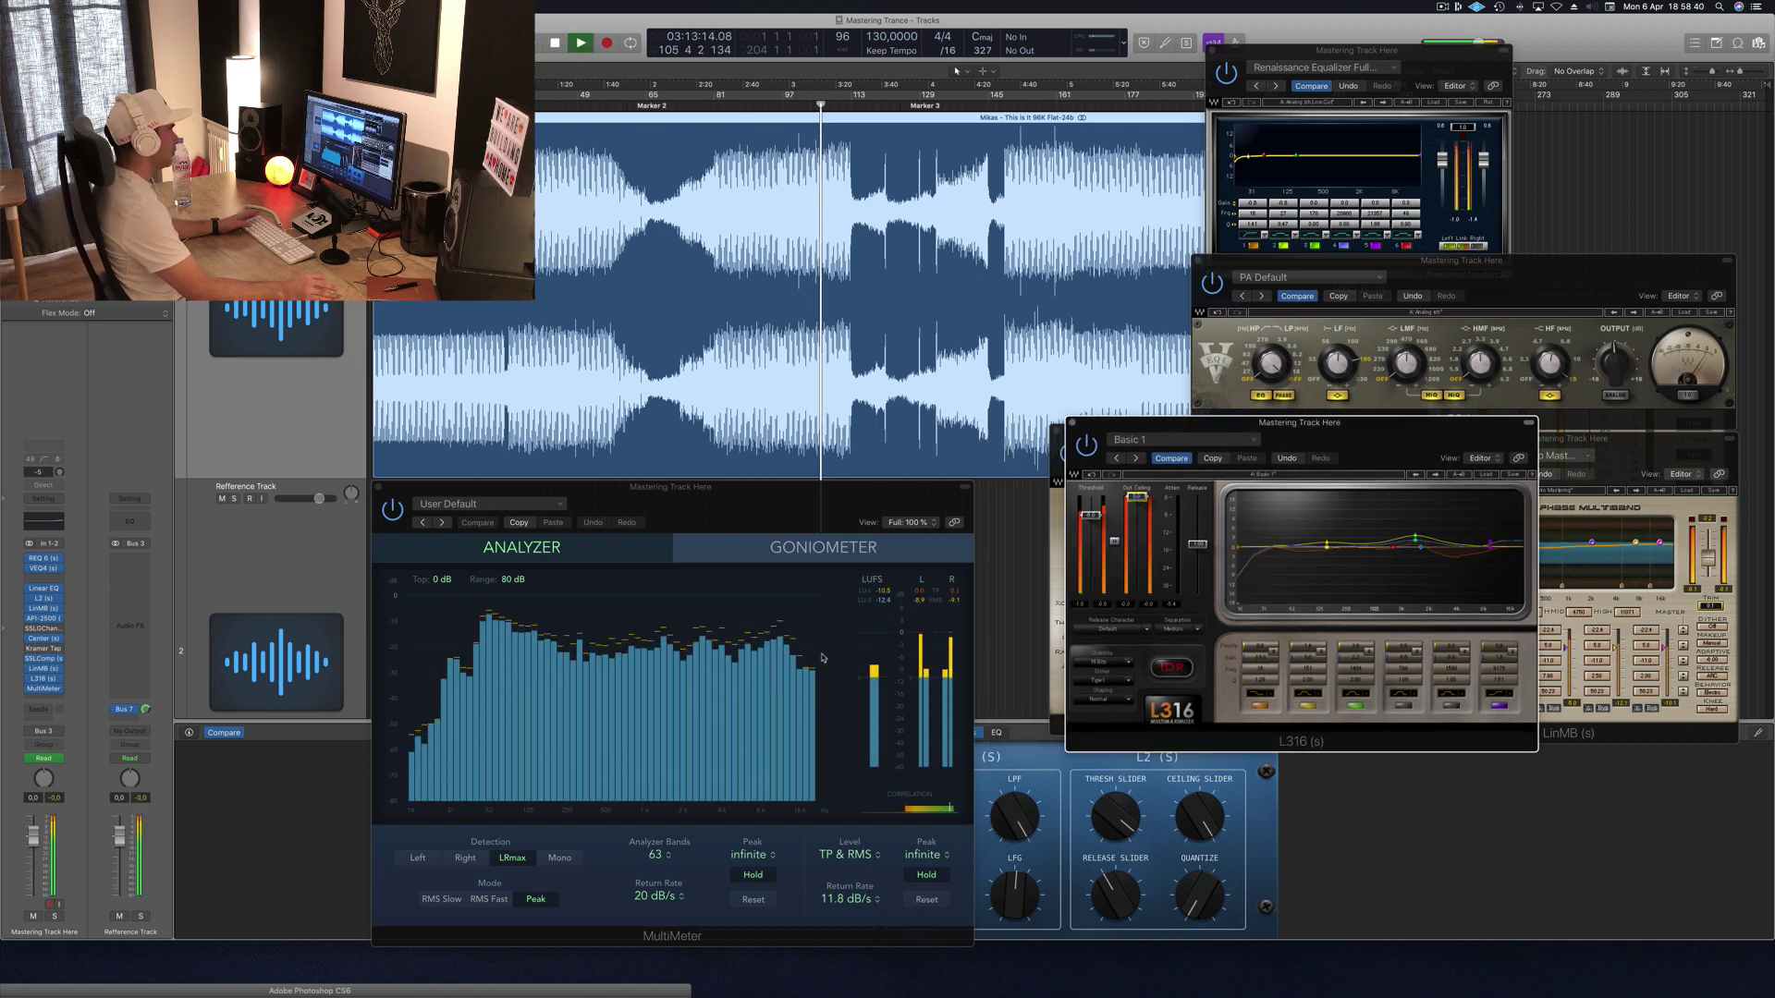
Step: Reposition the L316 and MultiMeter windows side by side, then select the L316's threshold slider
drag(1331, 448, 1377, 470)
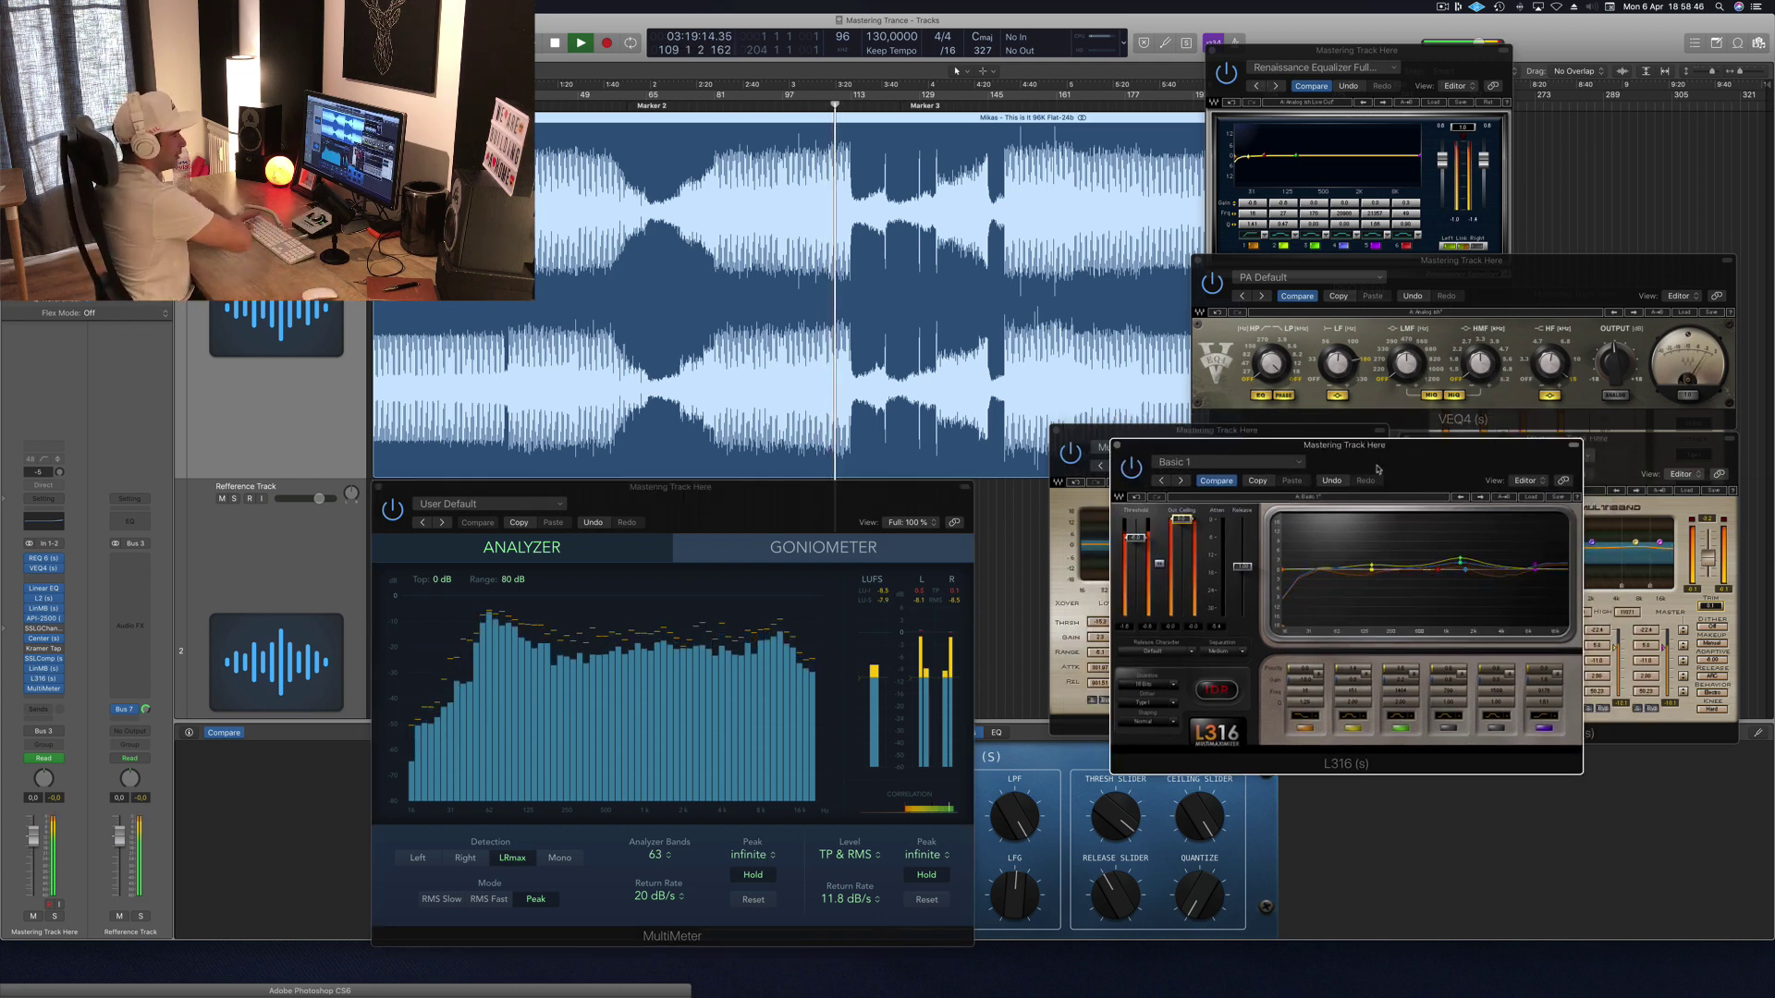
drag(872, 506, 920, 491)
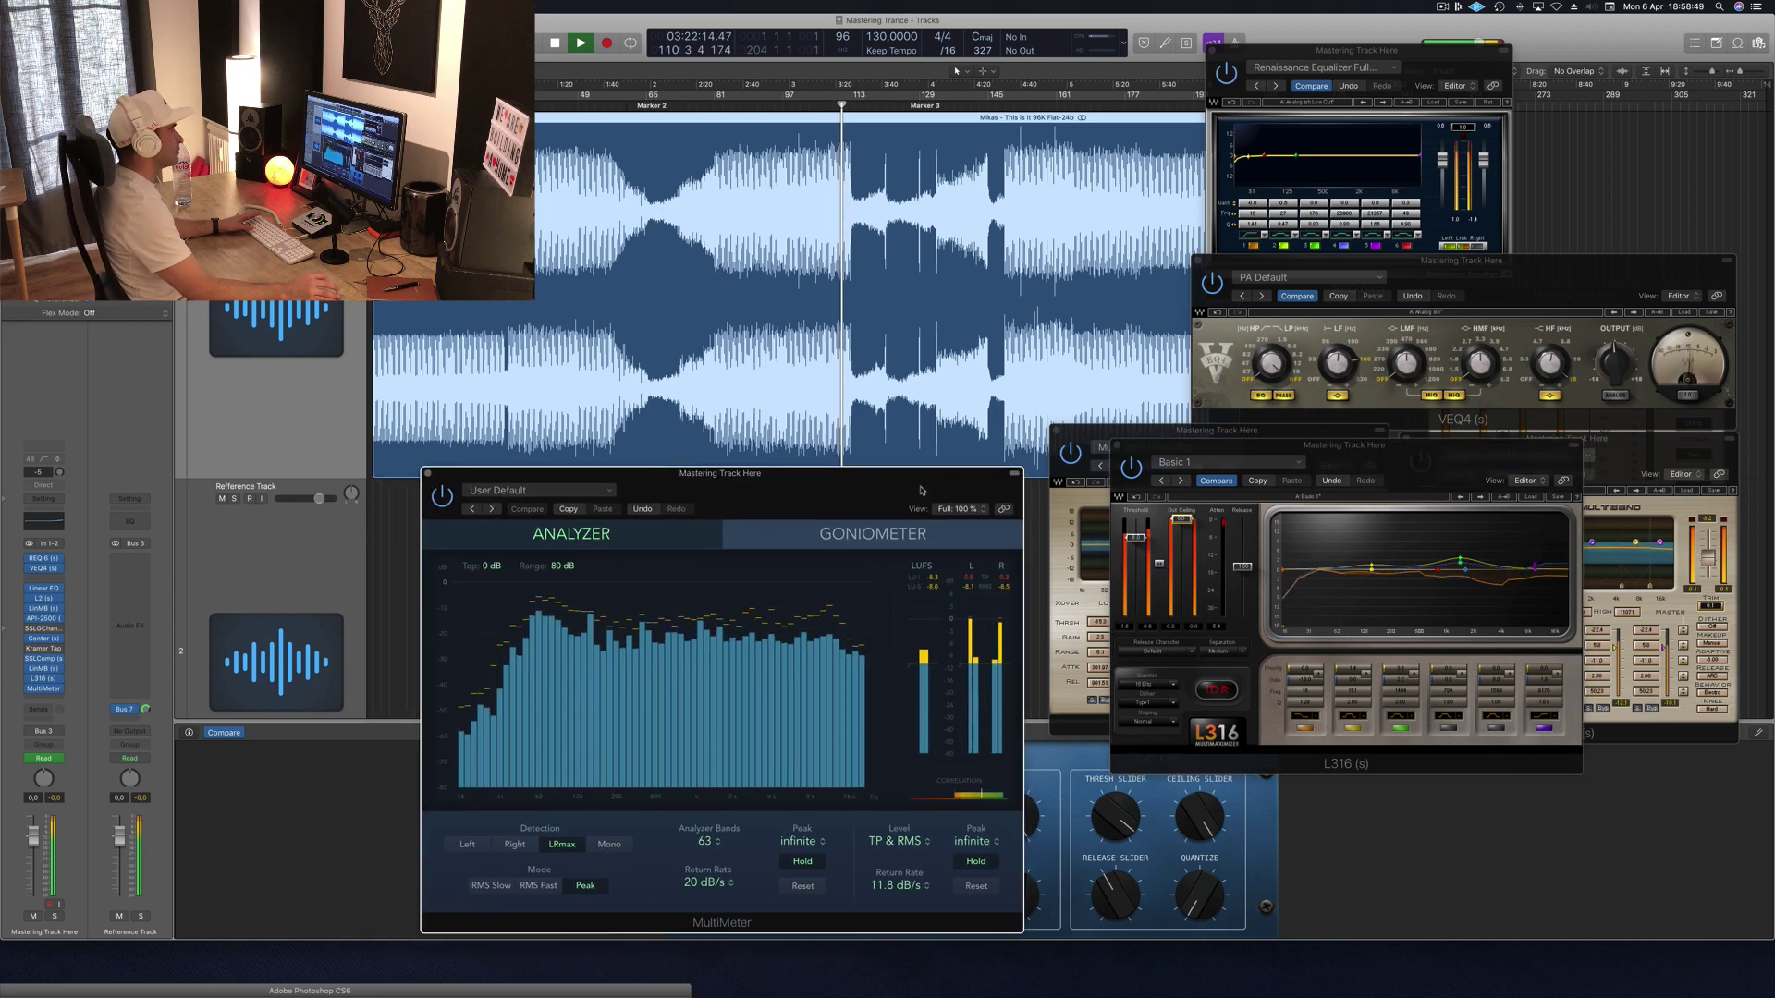
click(1145, 539)
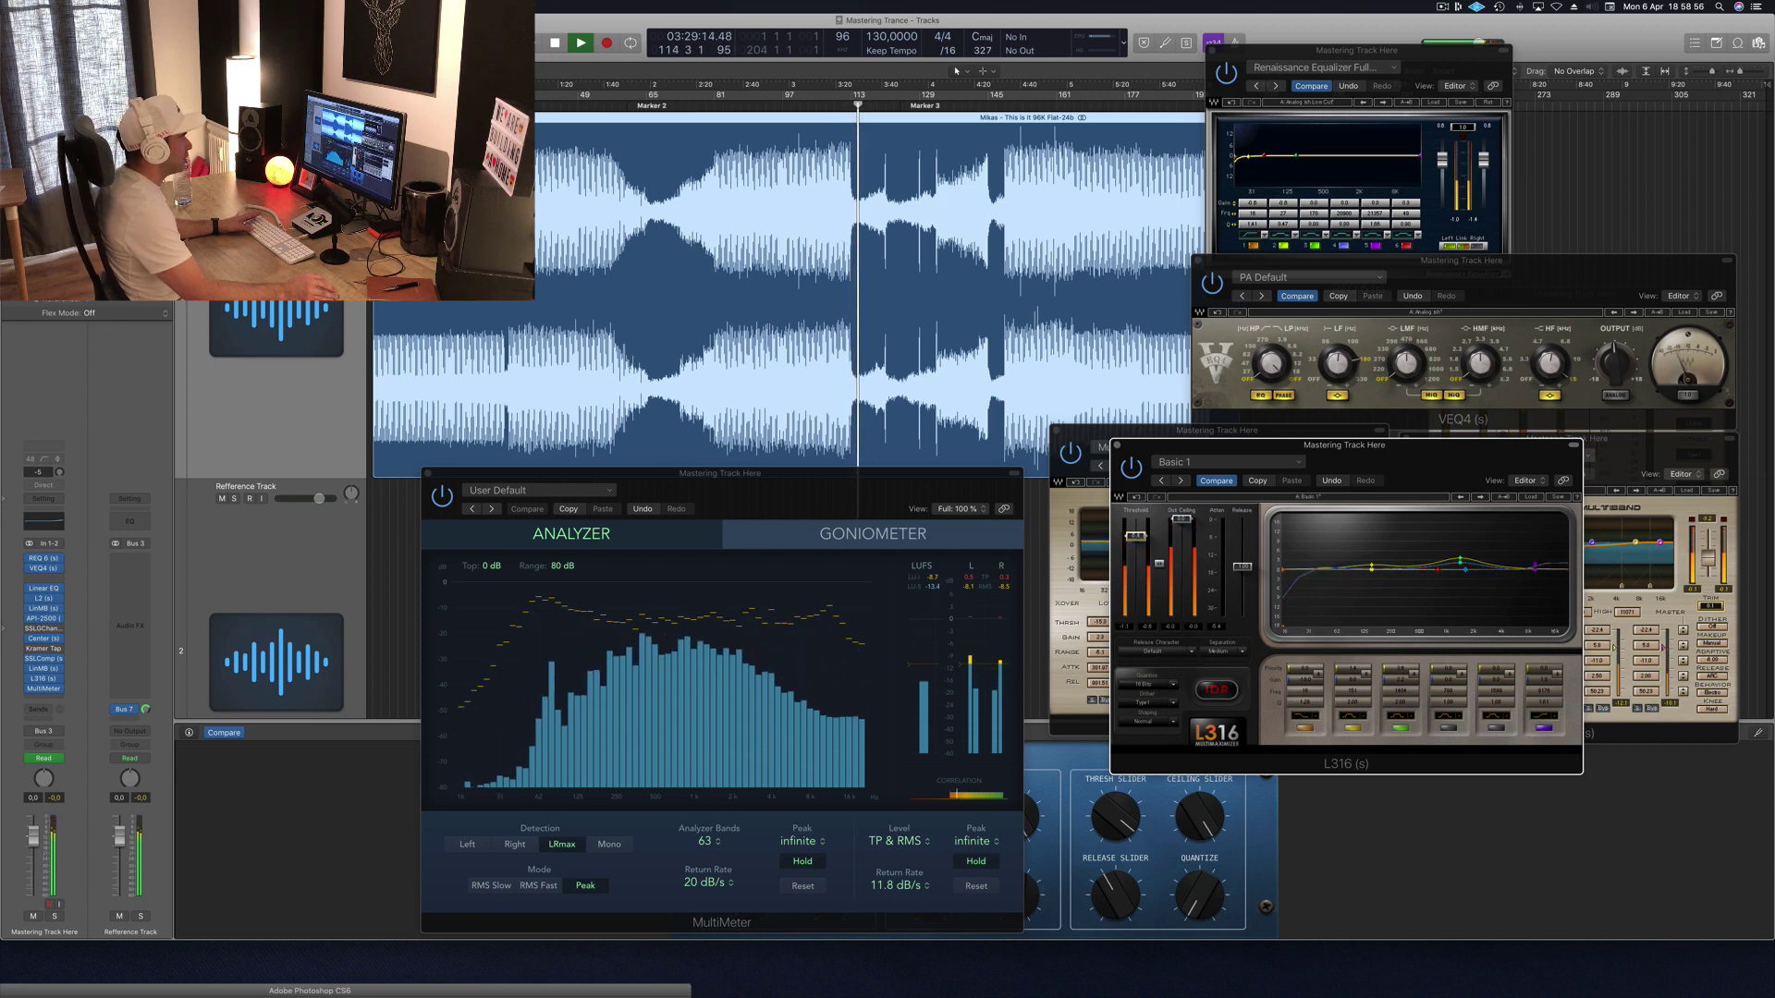
Step: Replay the passage from about 3:00 to check the L316's threshold and output ceiling against the MultiMeter, then stop playback
key(space)
key(space)
click(792, 102)
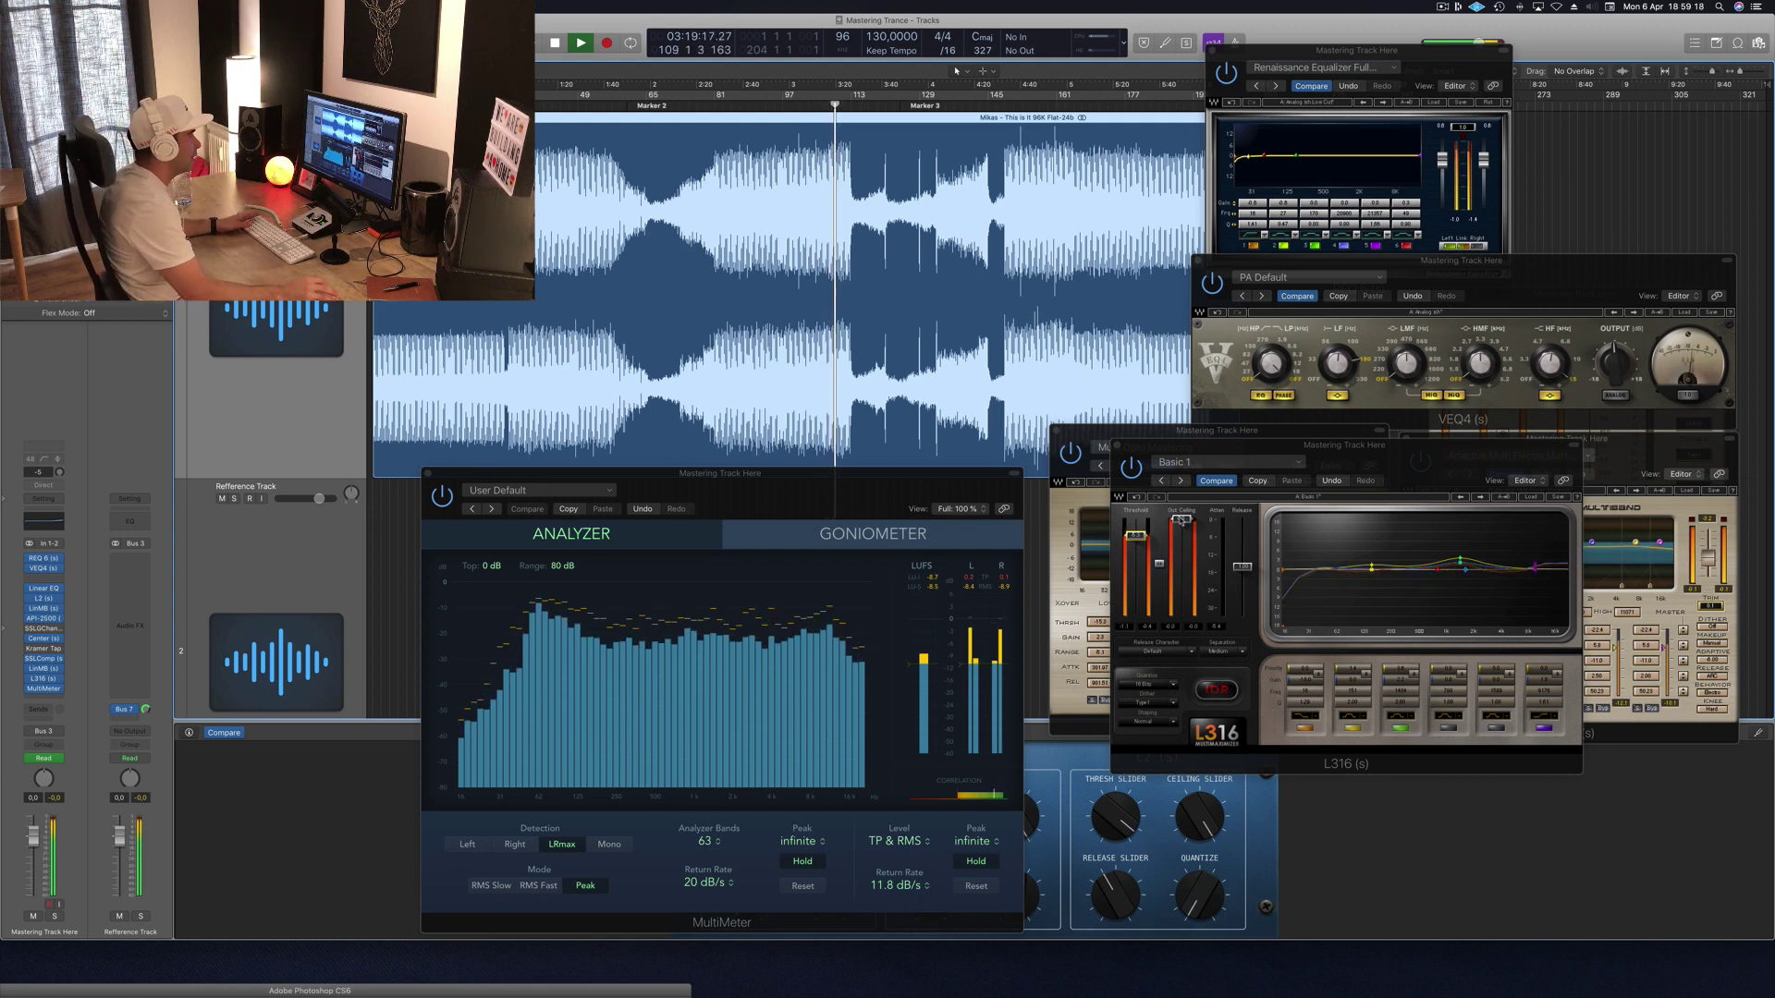
click(1181, 519)
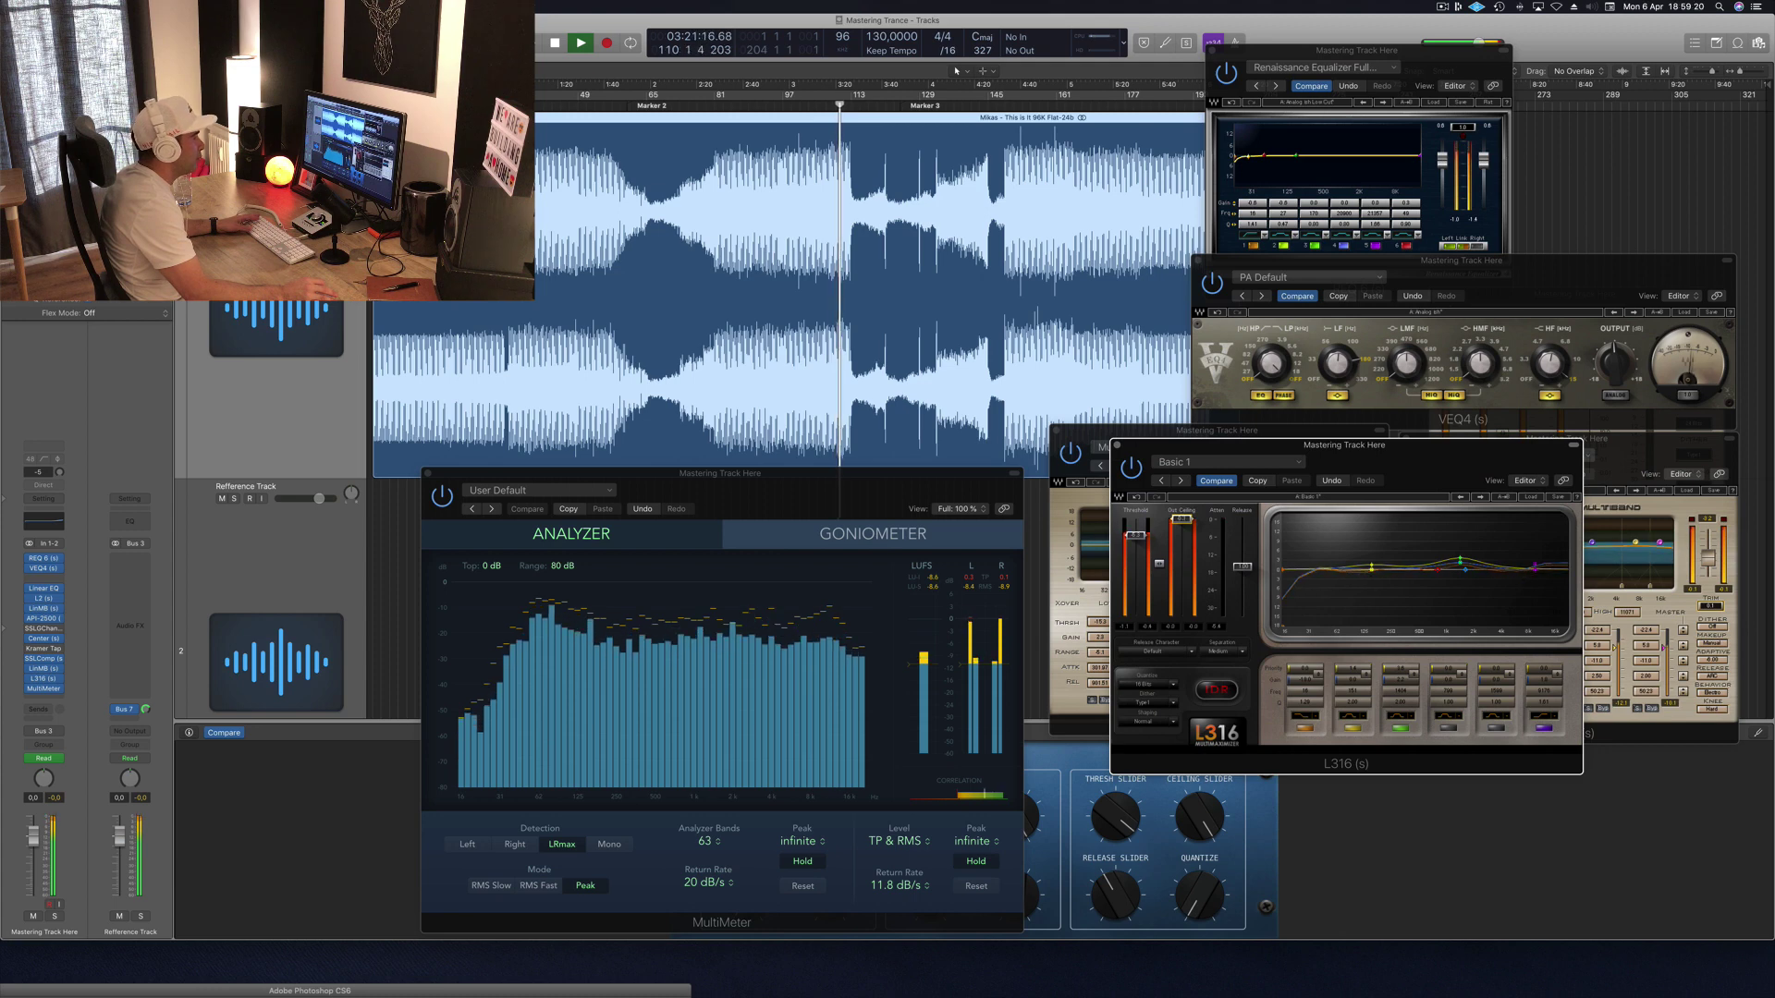
key(space)
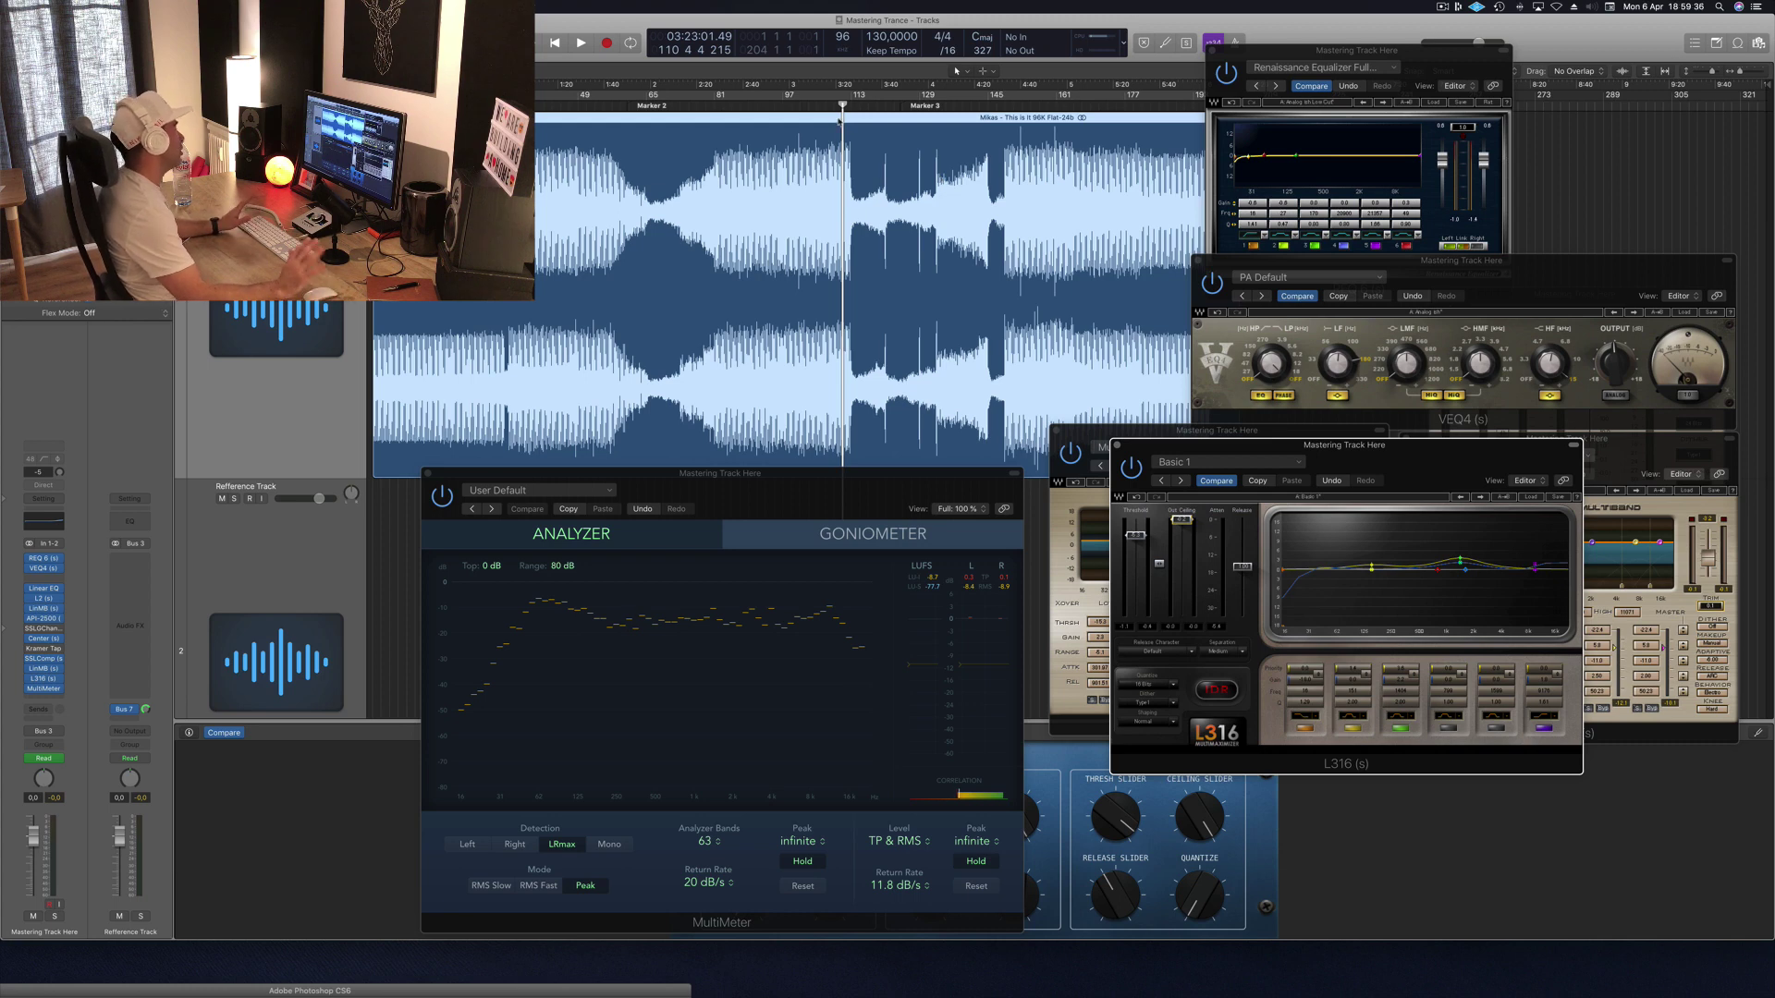
Step: Move the L316 window below the two LinMBs and play the track with the cycle range enabled
key(space)
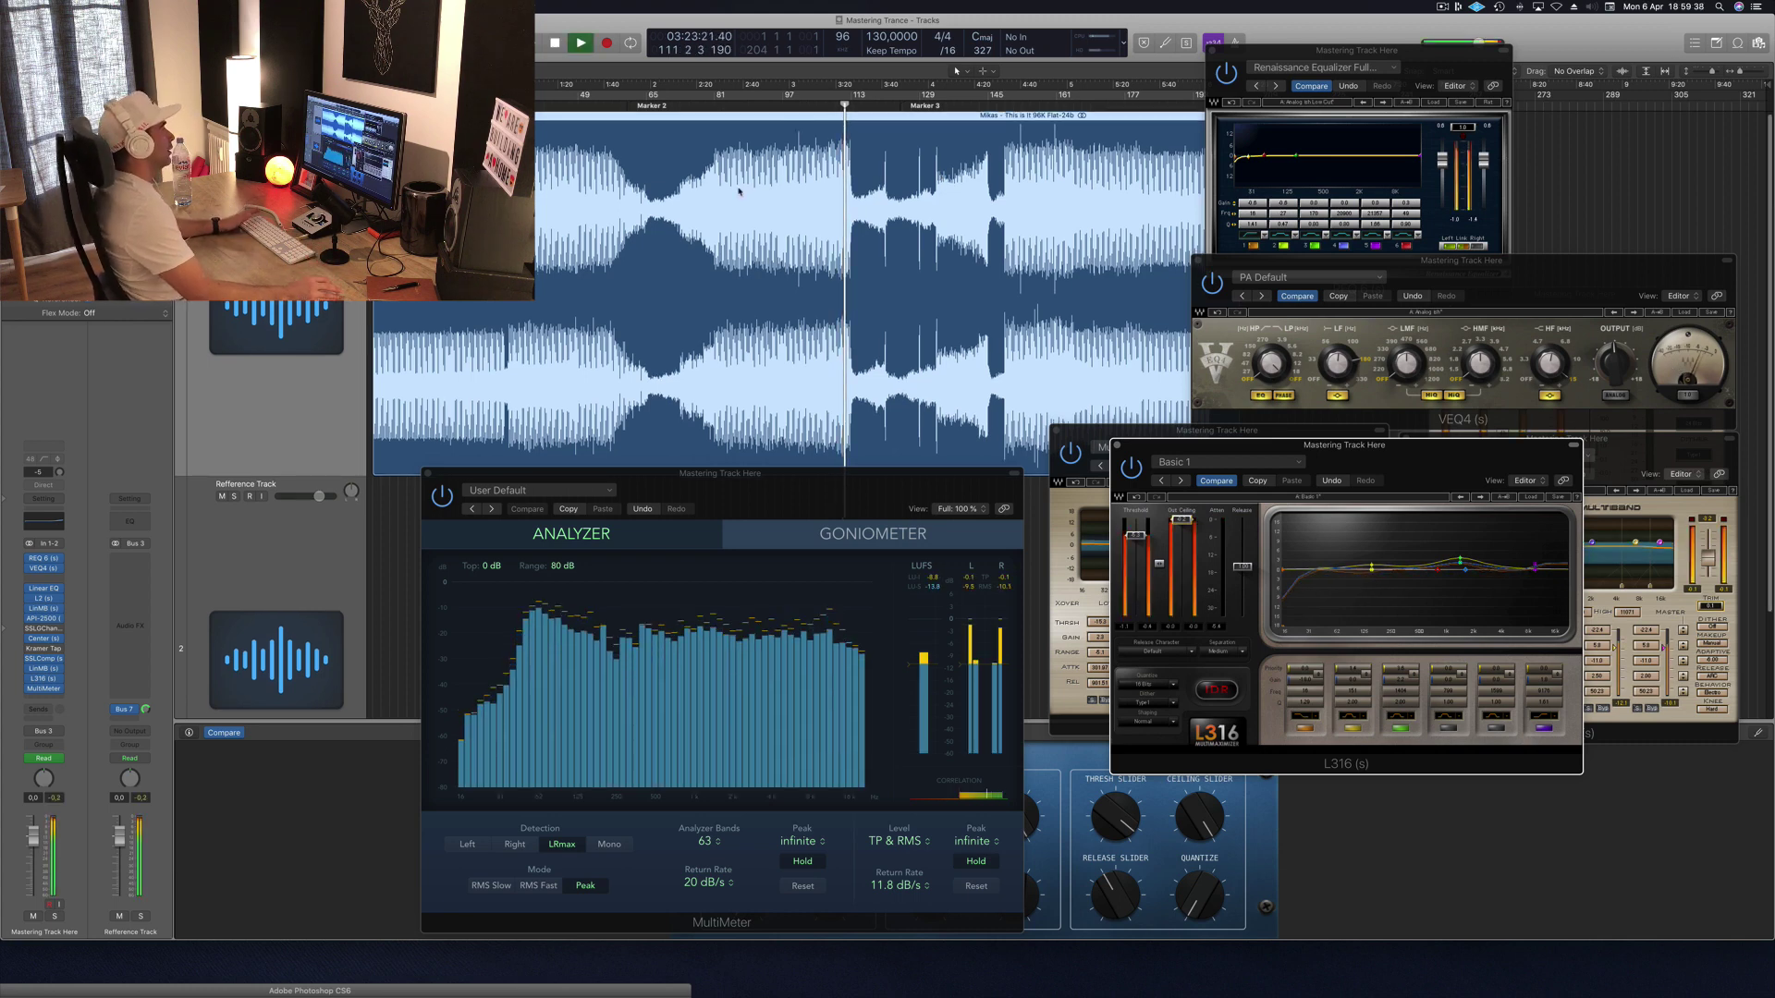
drag(1386, 445, 1461, 635)
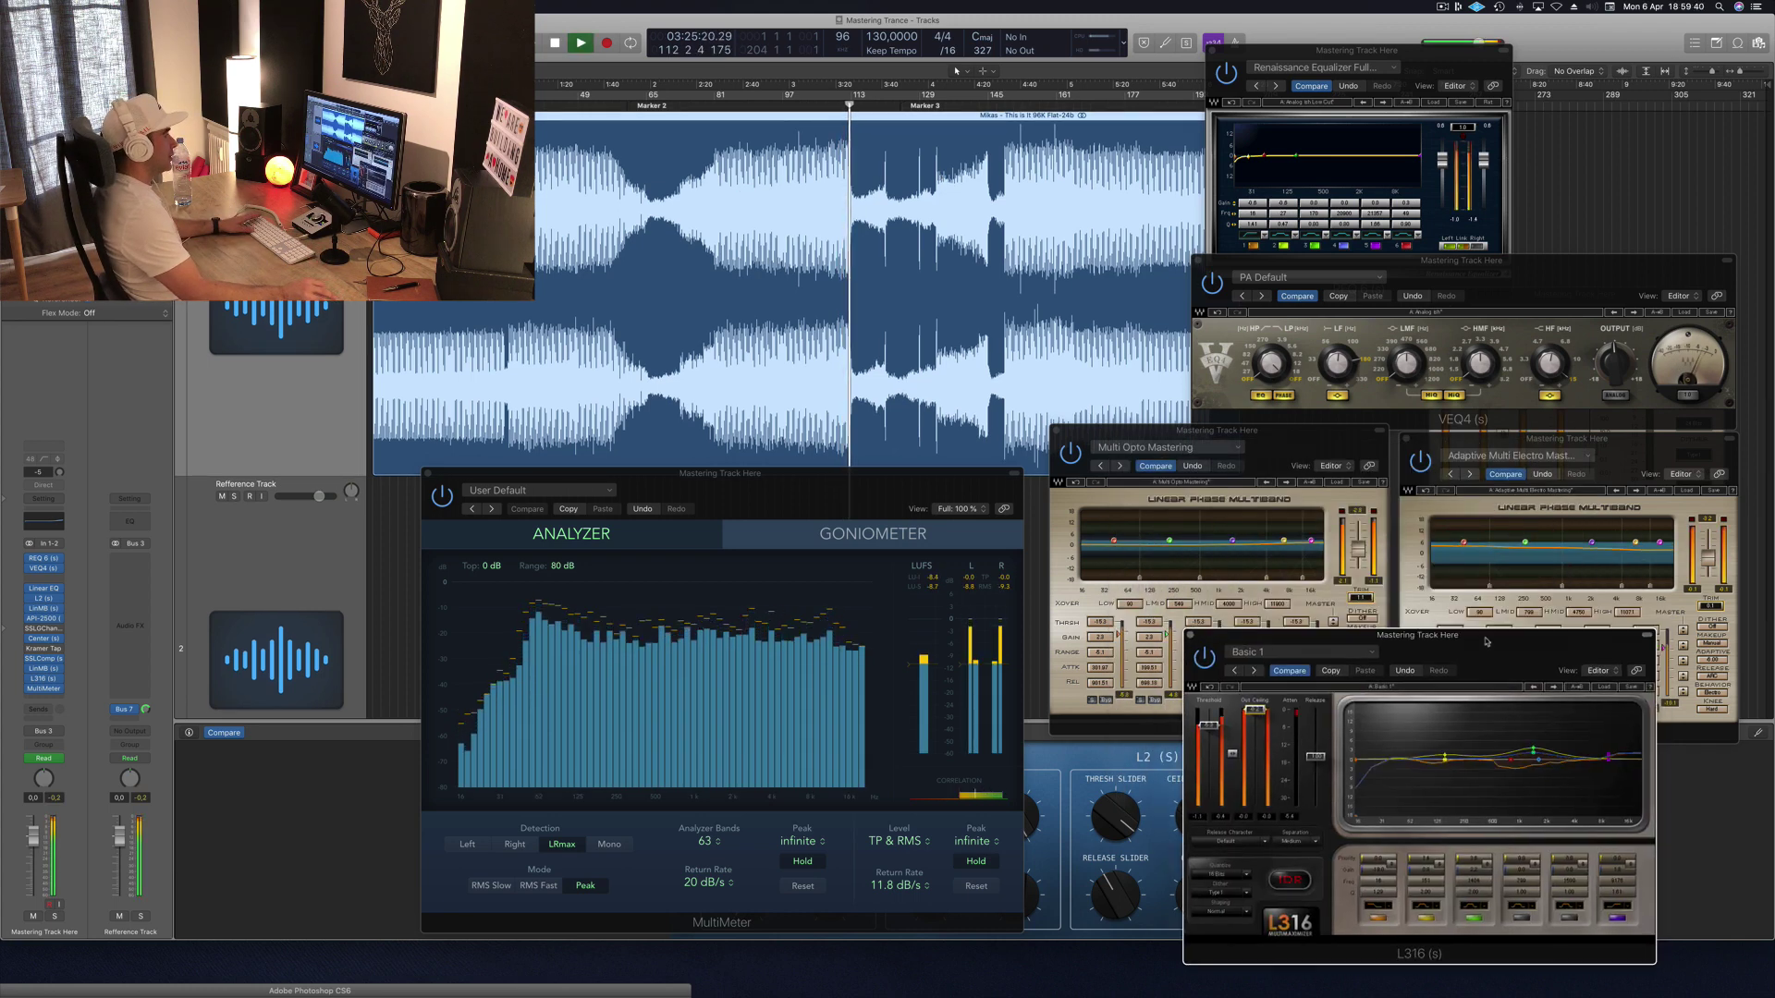
click(580, 93)
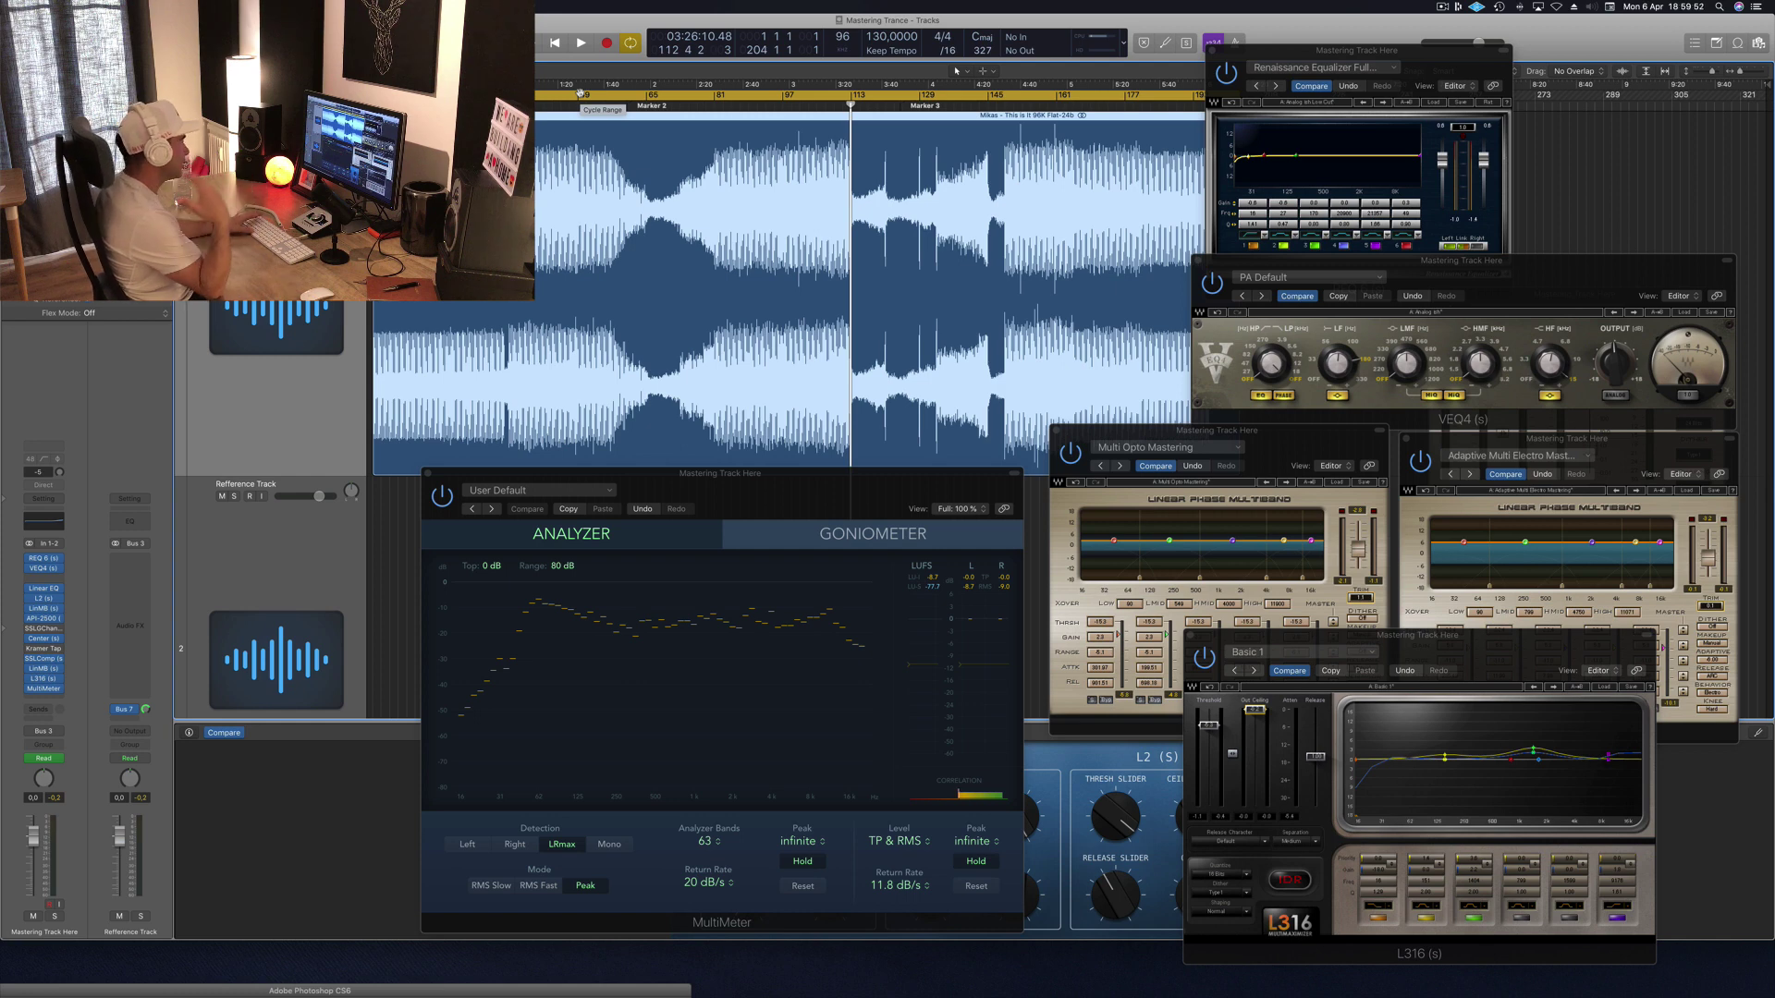
key(space)
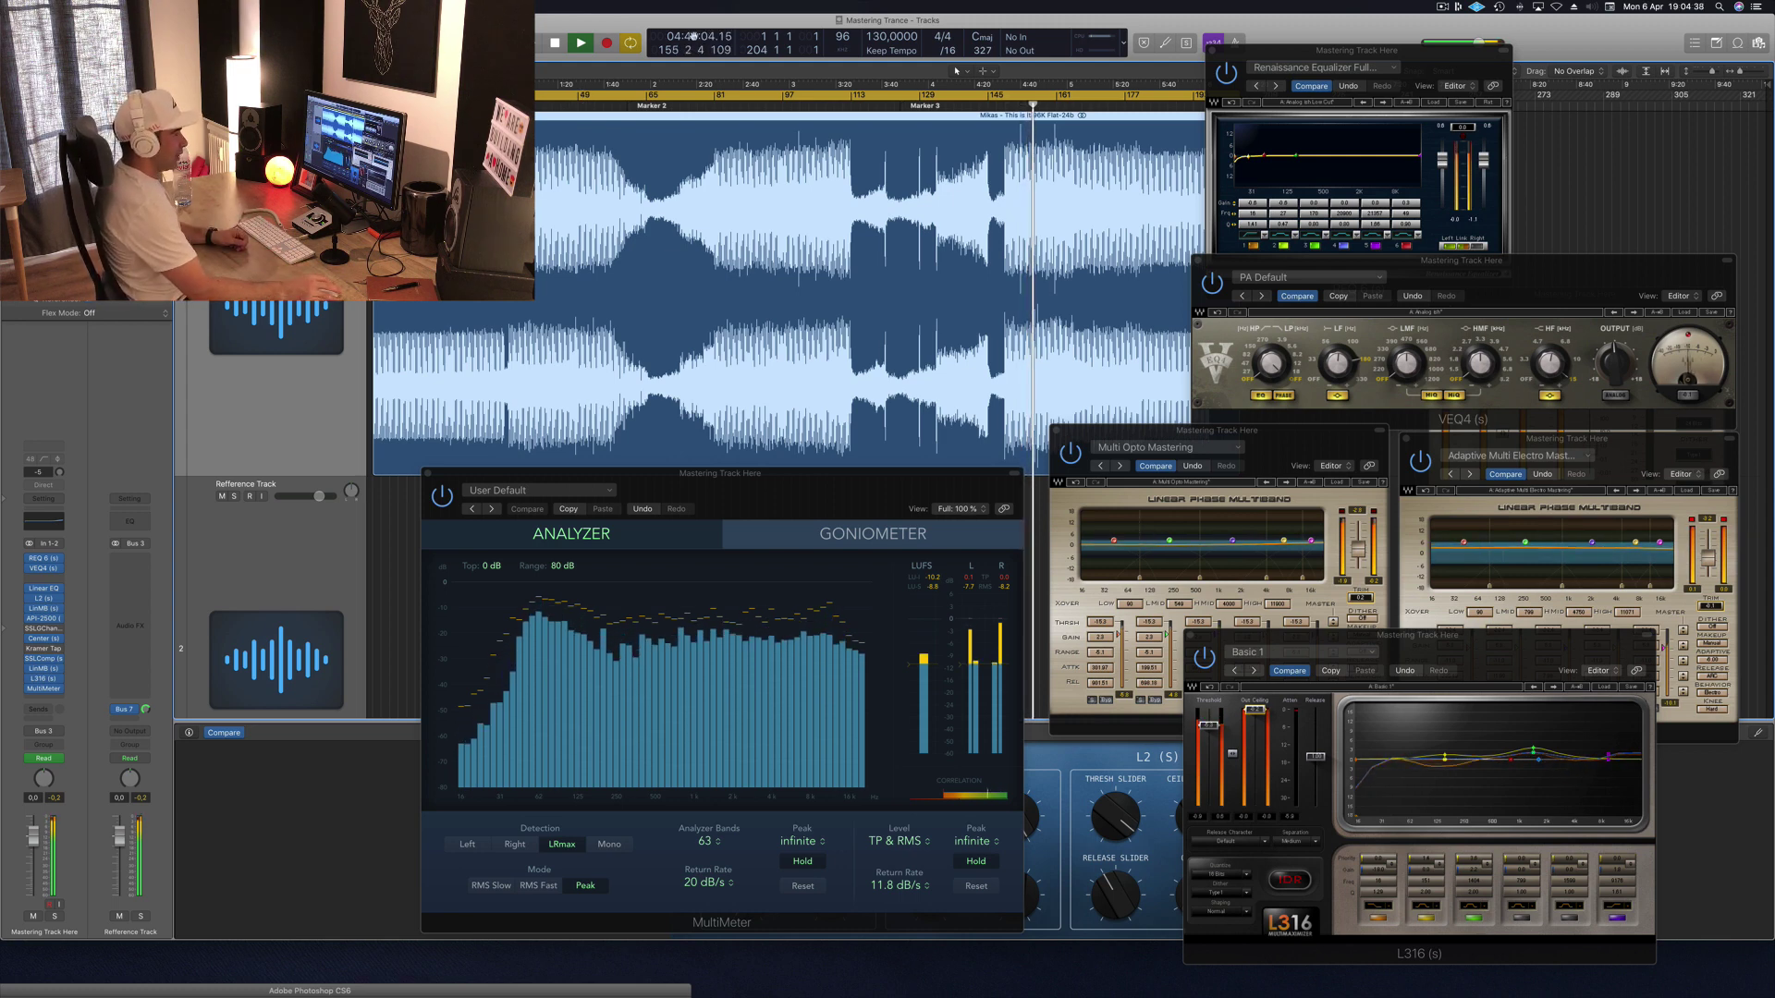
Step: Bring the VEQ4, Adaptive Multi Electro LinMB and REQ 6 windows forward, and move the REQ 6 off the track's end
click(1724, 391)
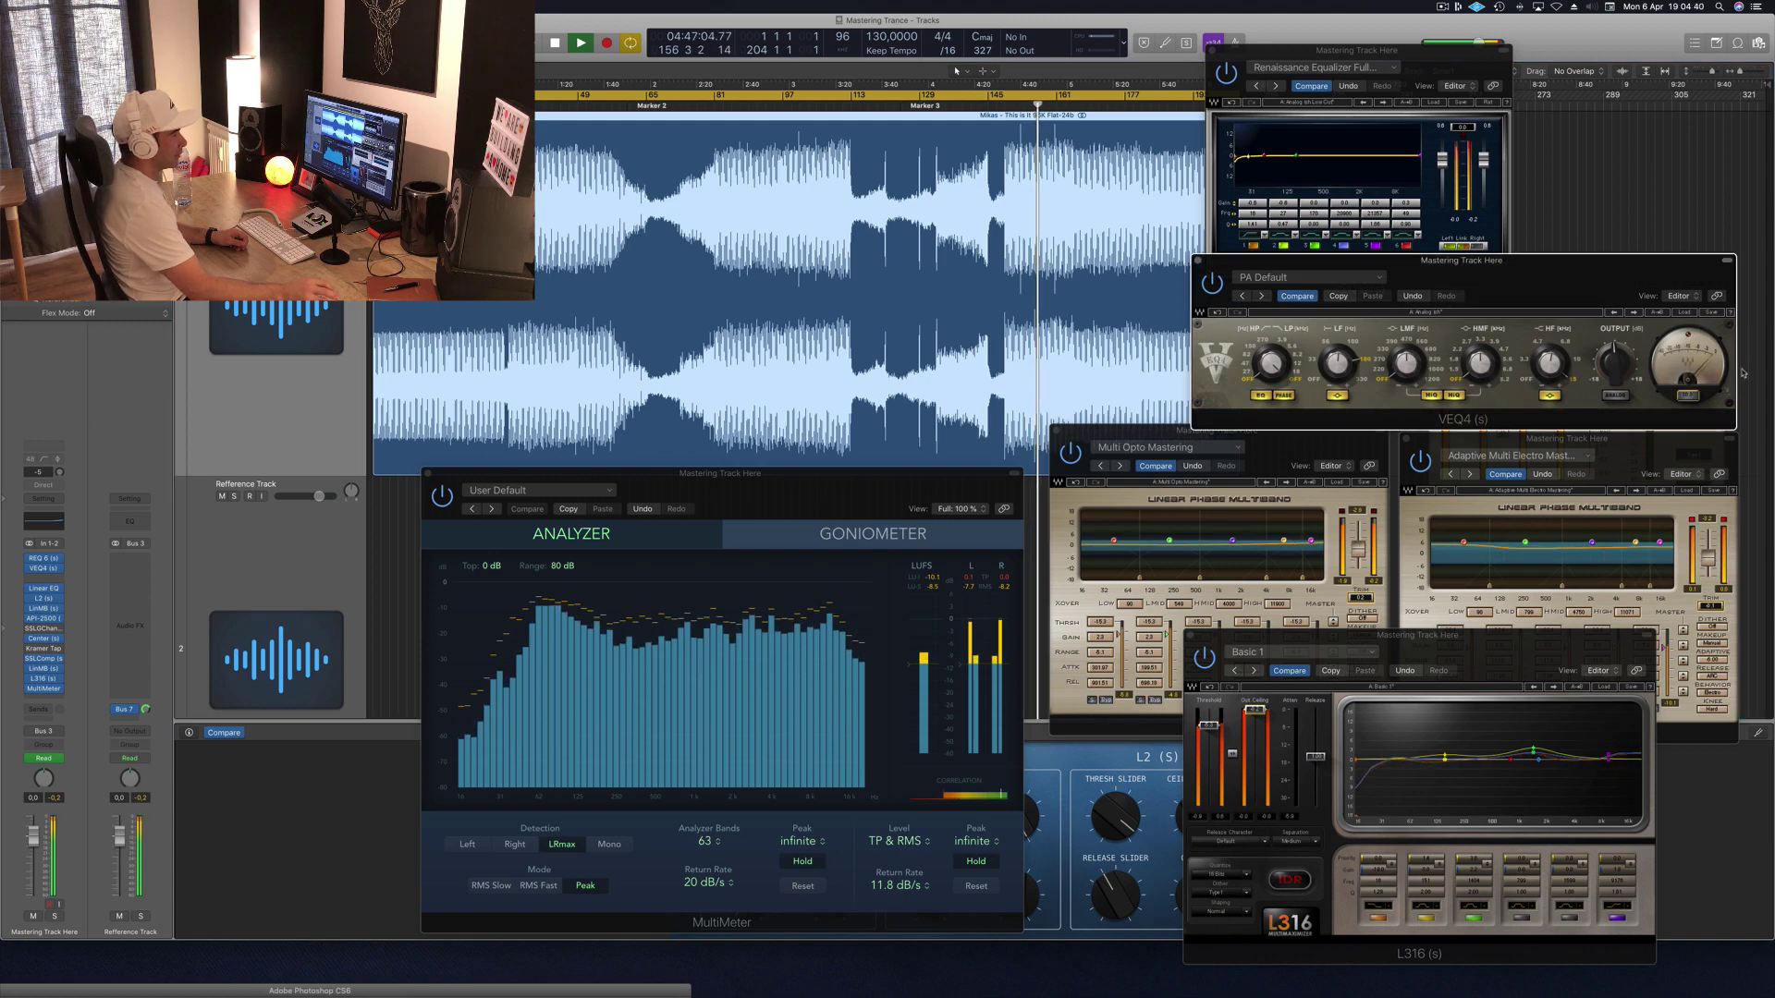
click(1736, 602)
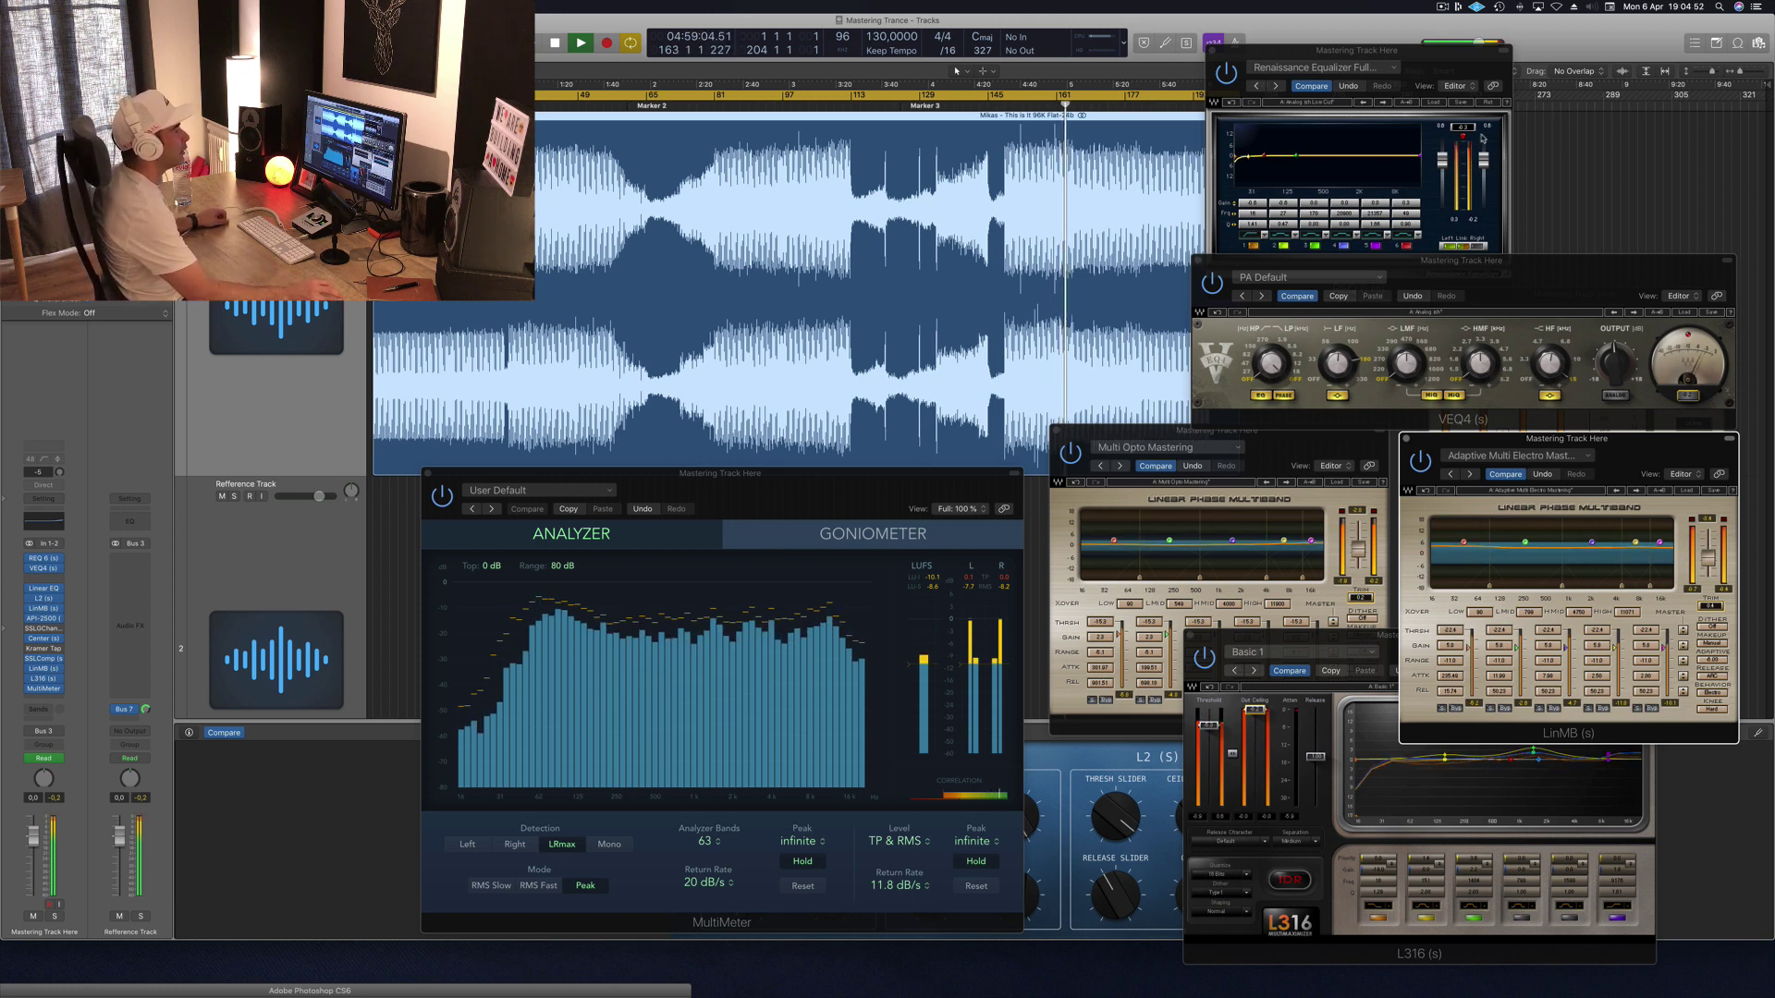
click(1454, 68)
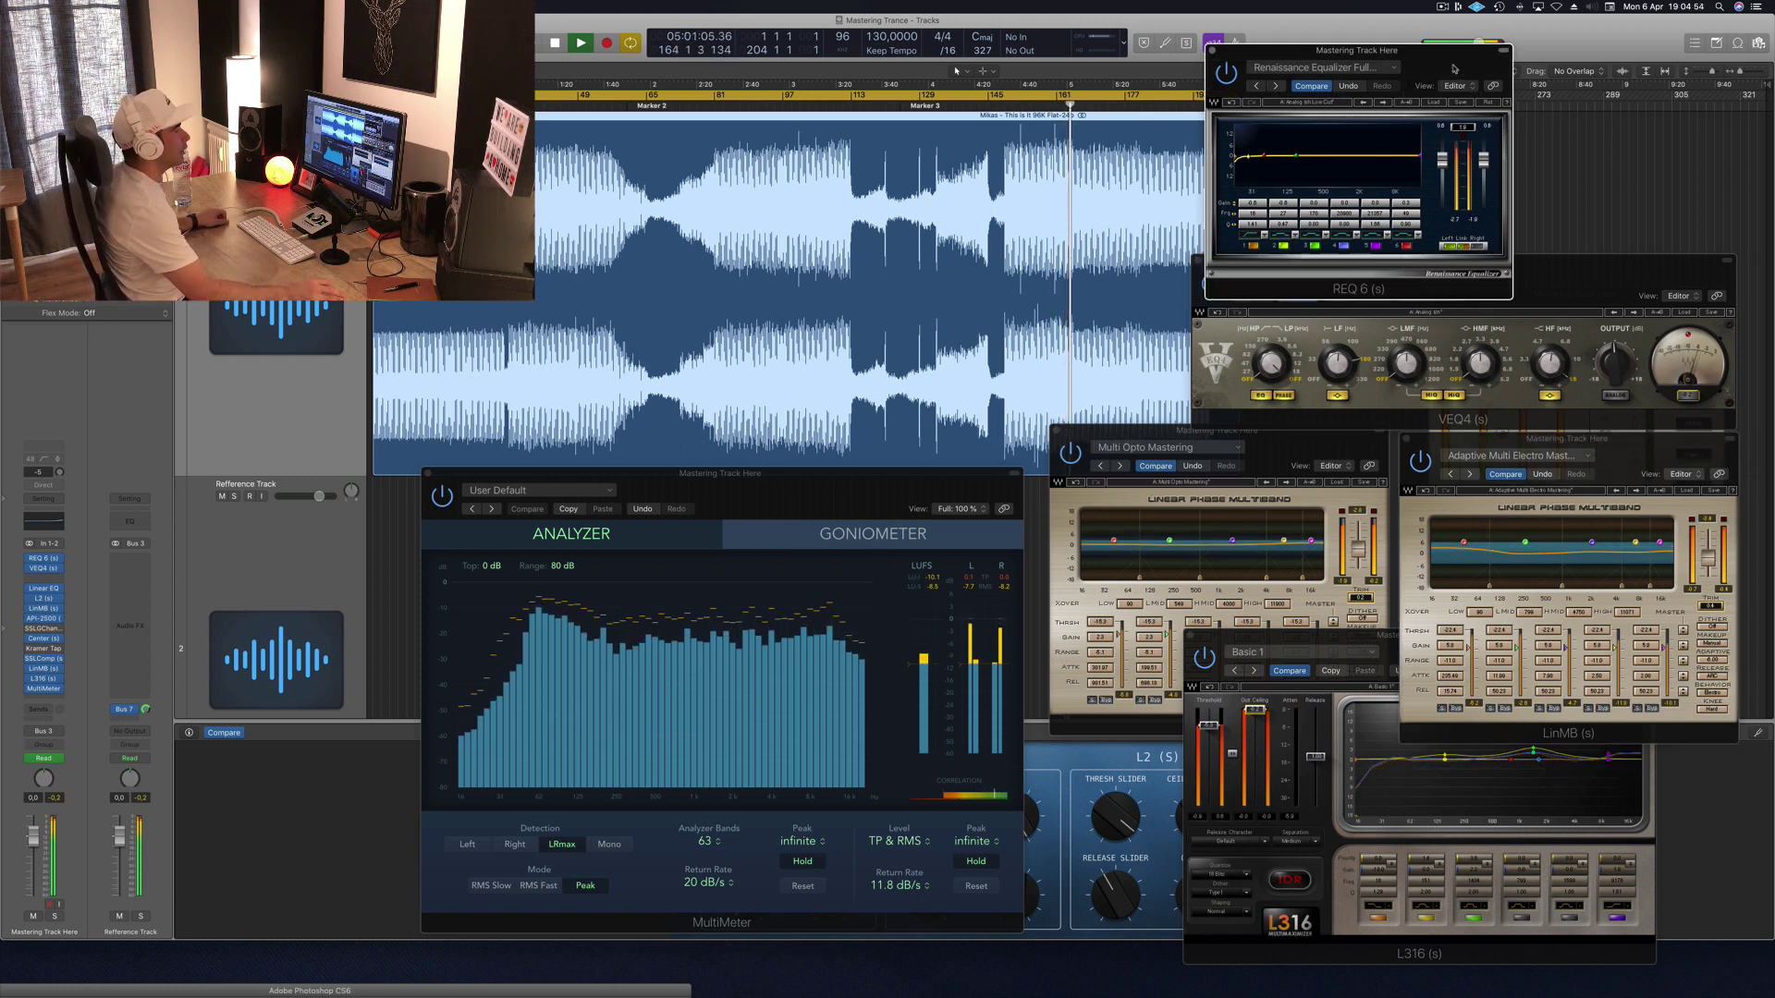
drag(1454, 68, 1620, 54)
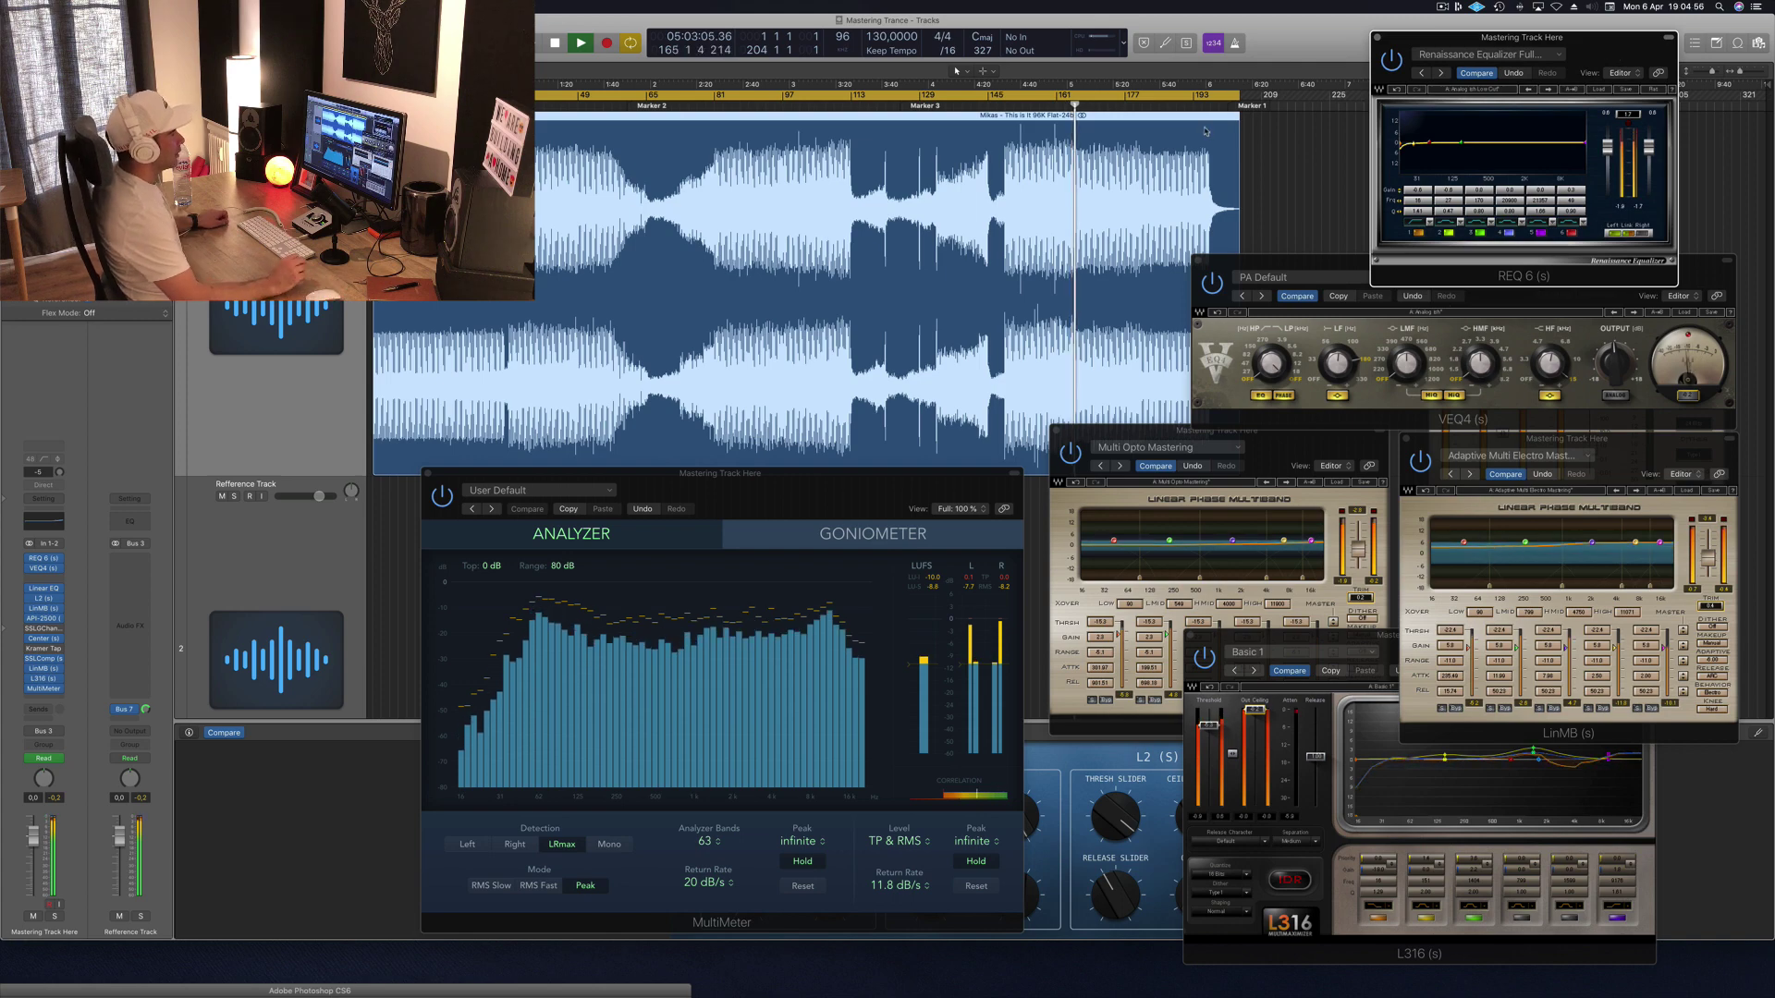